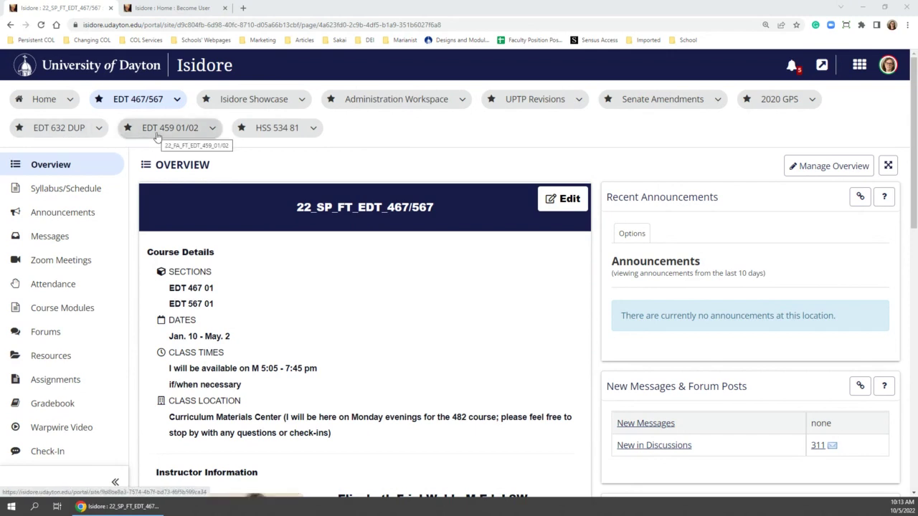
# Go to the top-level Course Modules page and examine the ribbon buttons from Start Here through Module 5
pyautogui.click(64, 309)
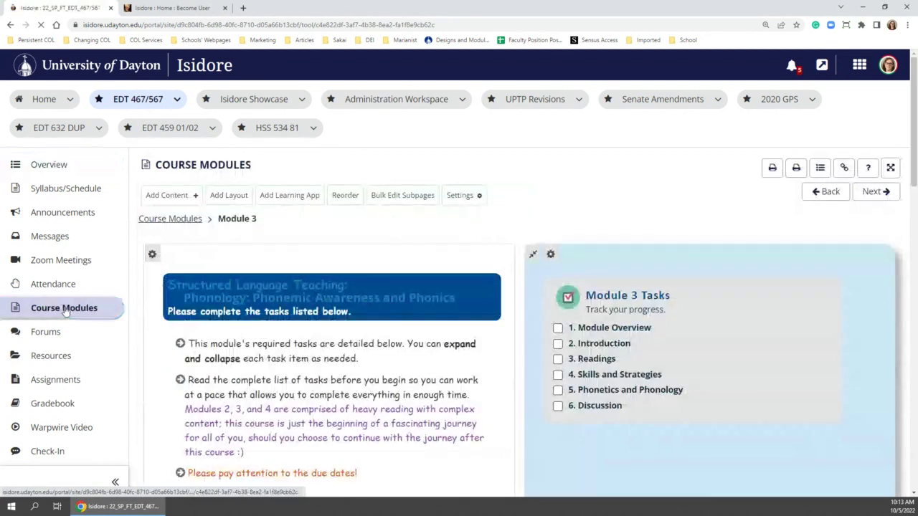
pyautogui.click(170, 222)
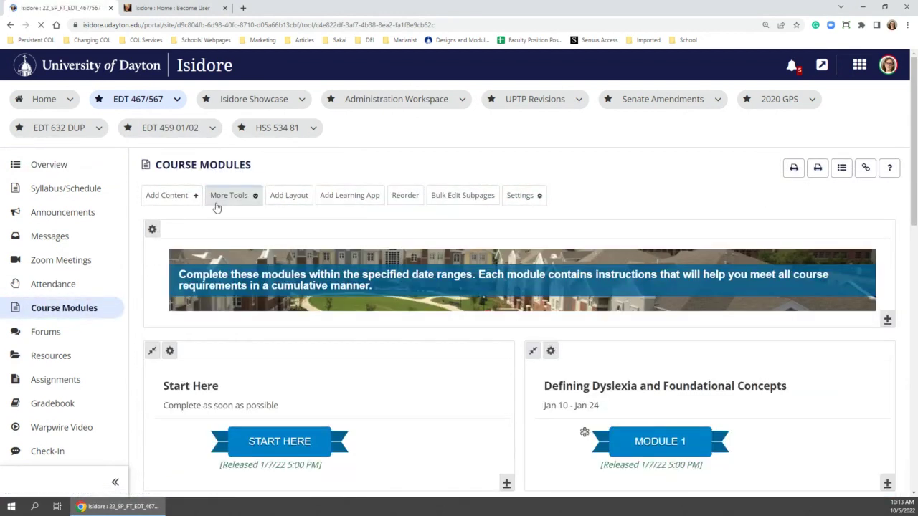
pyautogui.scroll(-2, 511, 277)
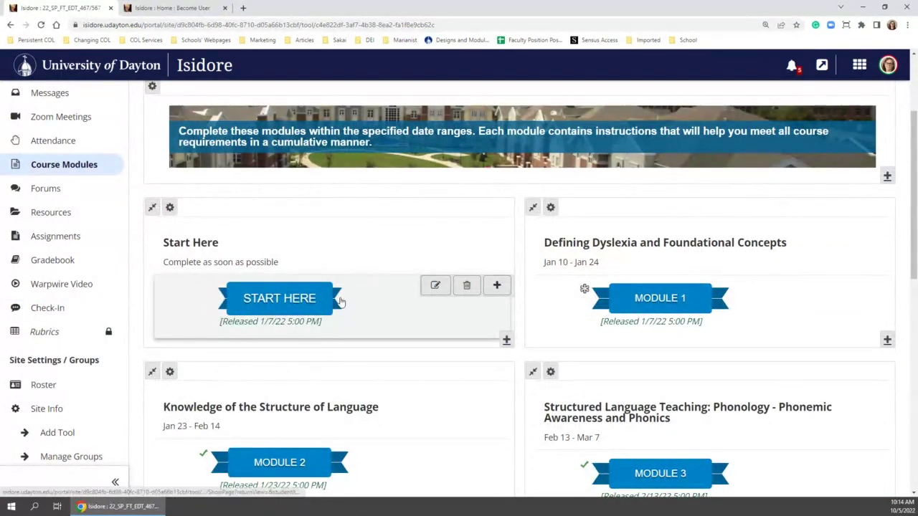
pyautogui.moveTo(692, 299)
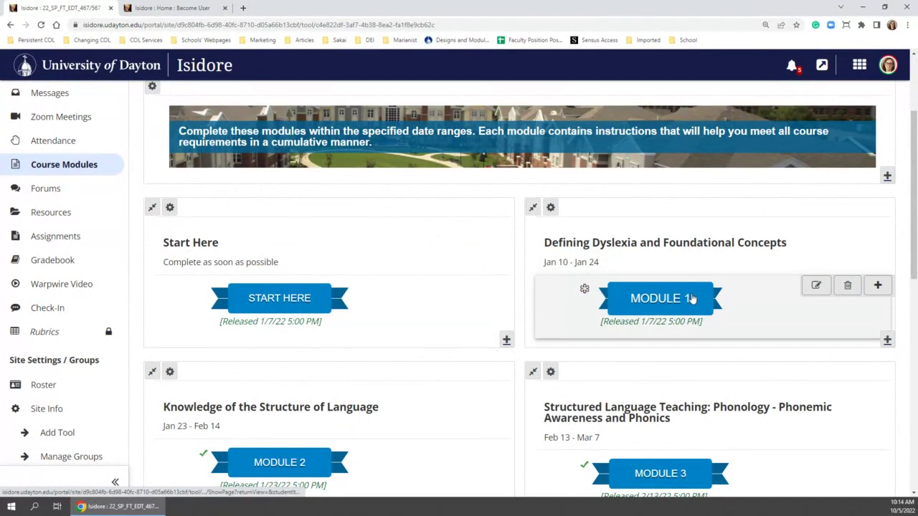
pyautogui.scroll(-1, 688, 299)
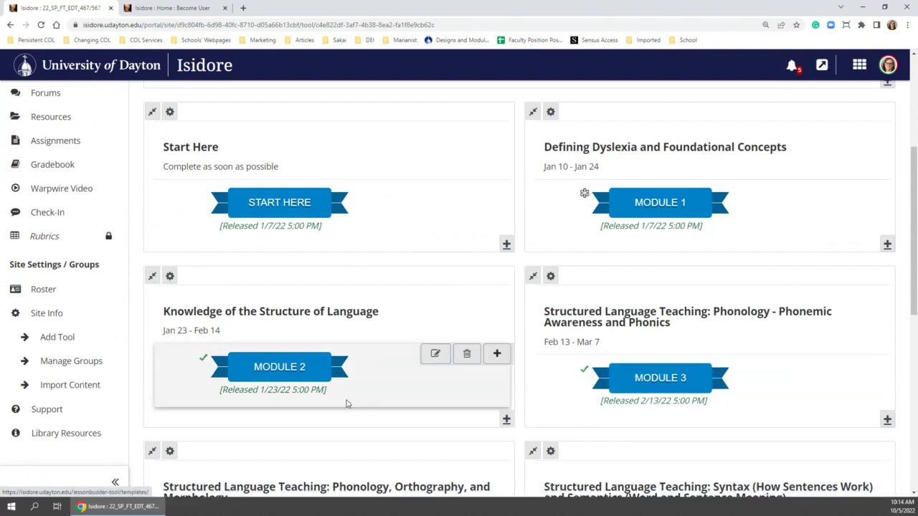
pyautogui.scroll(-2, 306, 368)
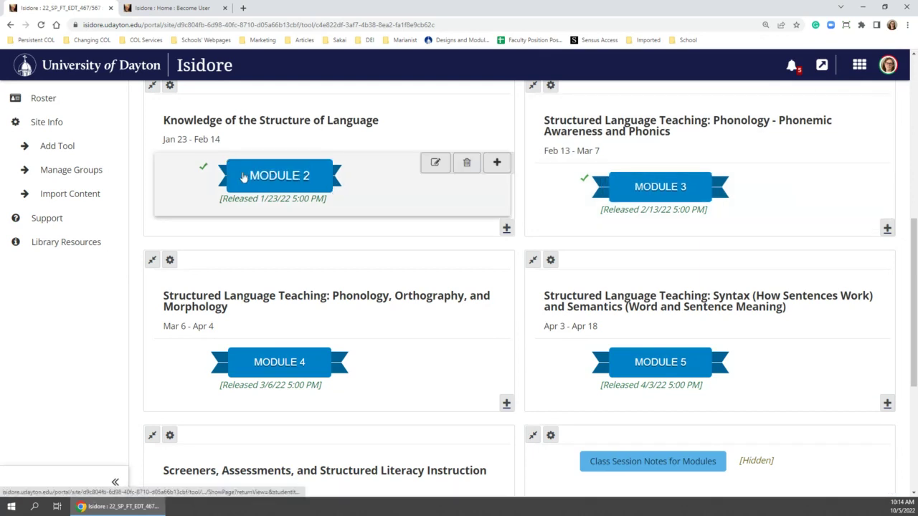
pyautogui.scroll(1, 443, 174)
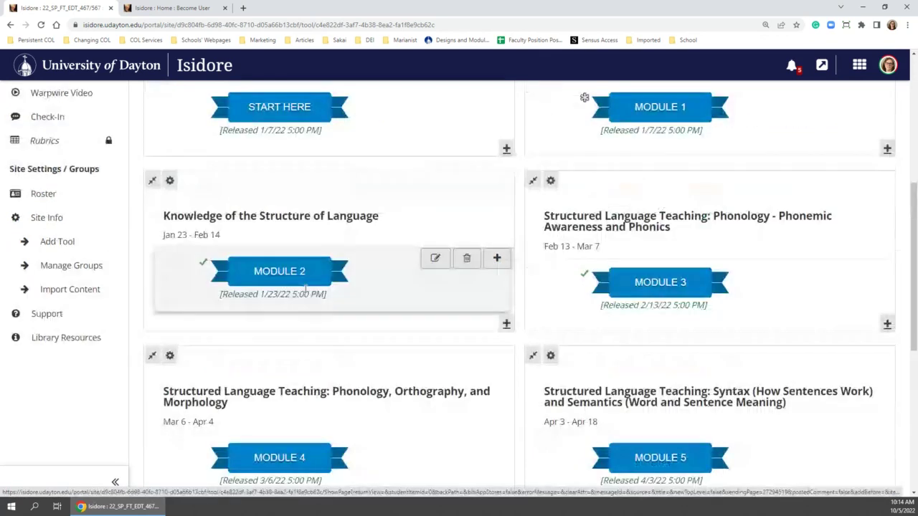
pyautogui.scroll(3, 279, 283)
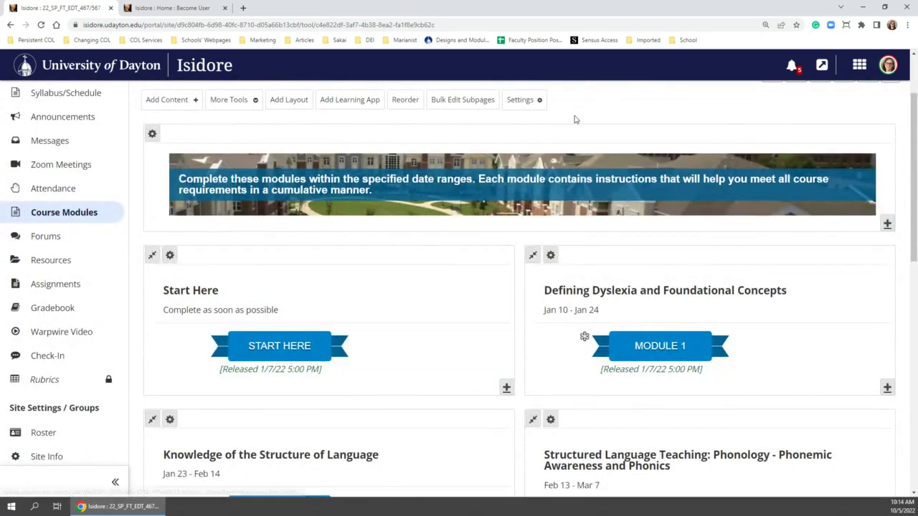
# Inspect the available Custom CSS File choices in the Course Modules page settings, then close the settings without saving
pyautogui.scroll(1, 555, 165)
pyautogui.click(538, 203)
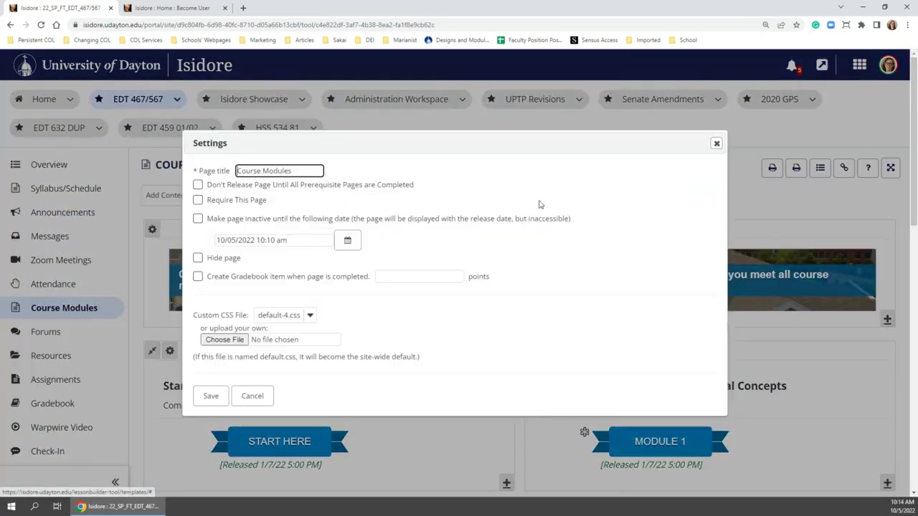
pyautogui.scroll(-1, 536, 203)
pyautogui.moveTo(196, 267); pyautogui.dragTo(251, 273)
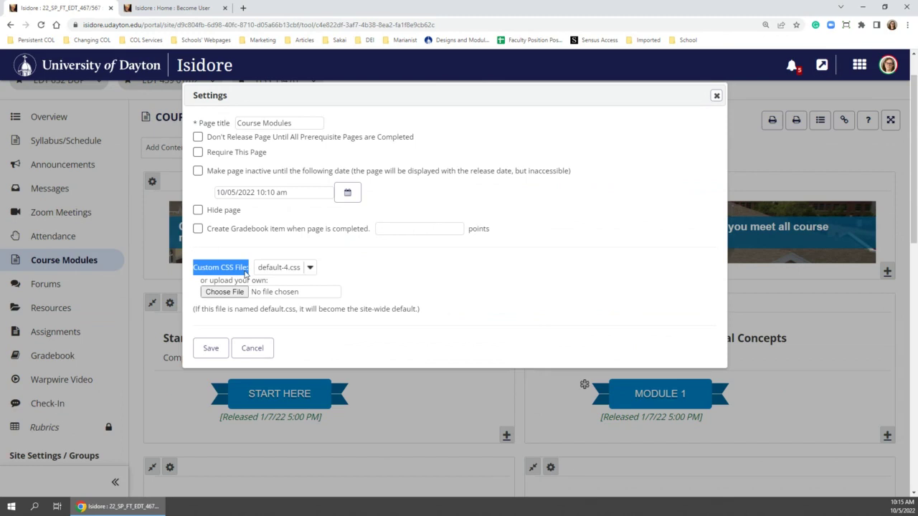
pyautogui.click(281, 269)
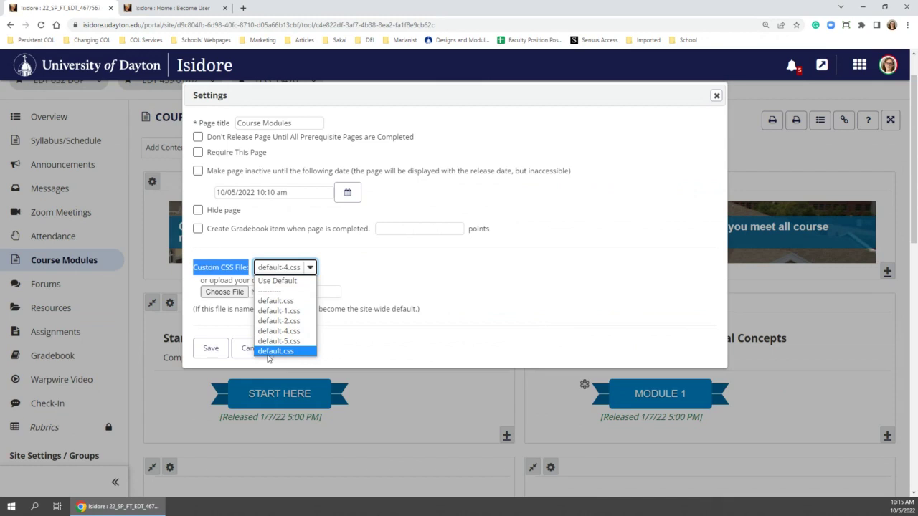
pyautogui.click(455, 294)
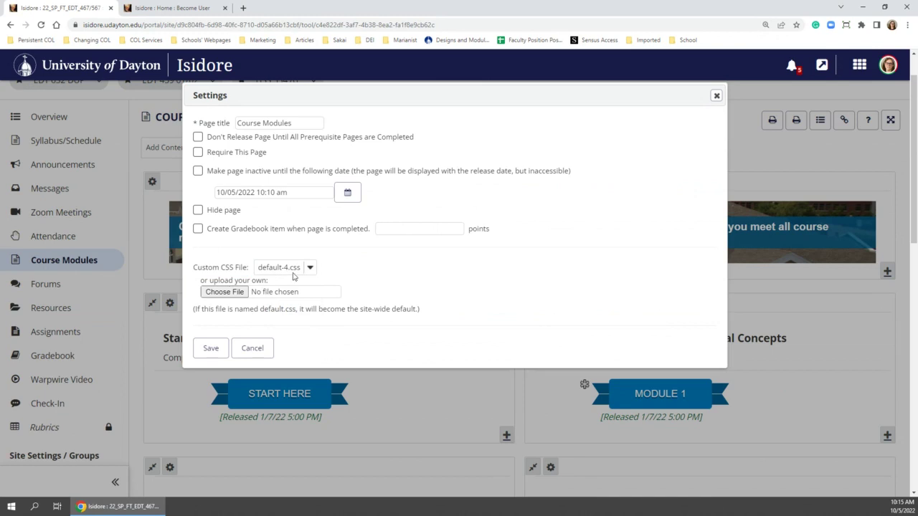
pyautogui.click(252, 349)
# Open the LB-CSS folder in the course site's Resources and view its CSS files
pyautogui.scroll(-2, 61, 369)
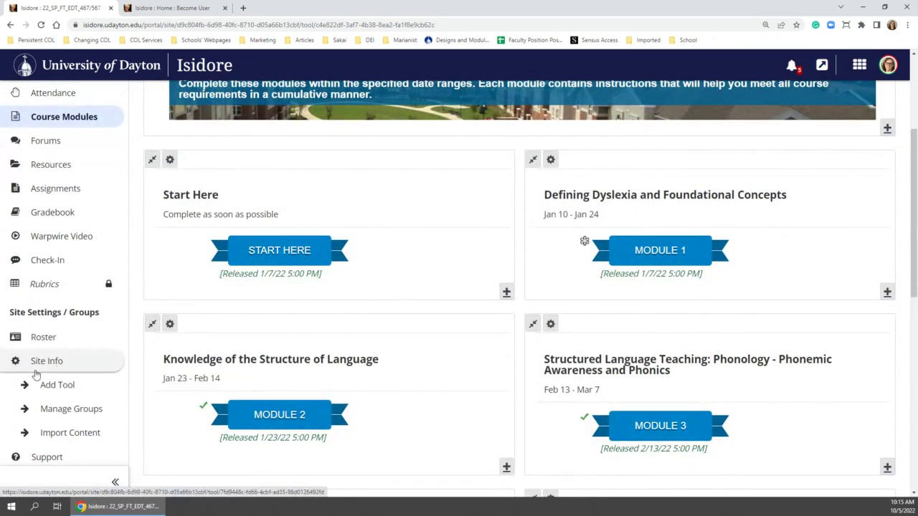
pyautogui.scroll(-1, 65, 265)
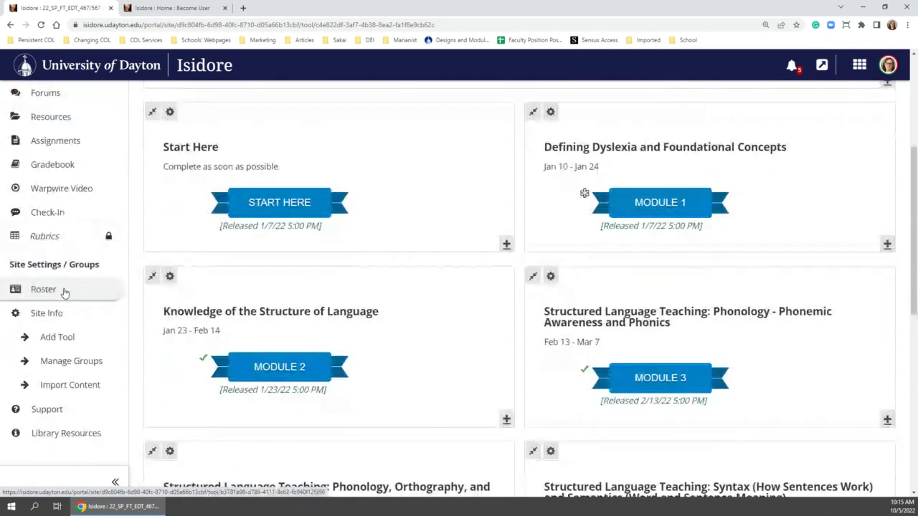
pyautogui.scroll(3, 63, 220)
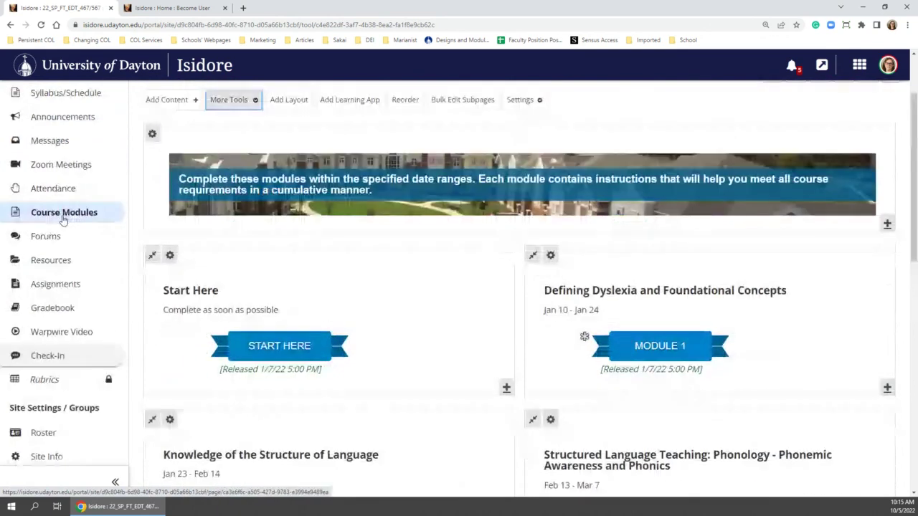
pyautogui.click(70, 261)
pyautogui.scroll(-5, 96, 260)
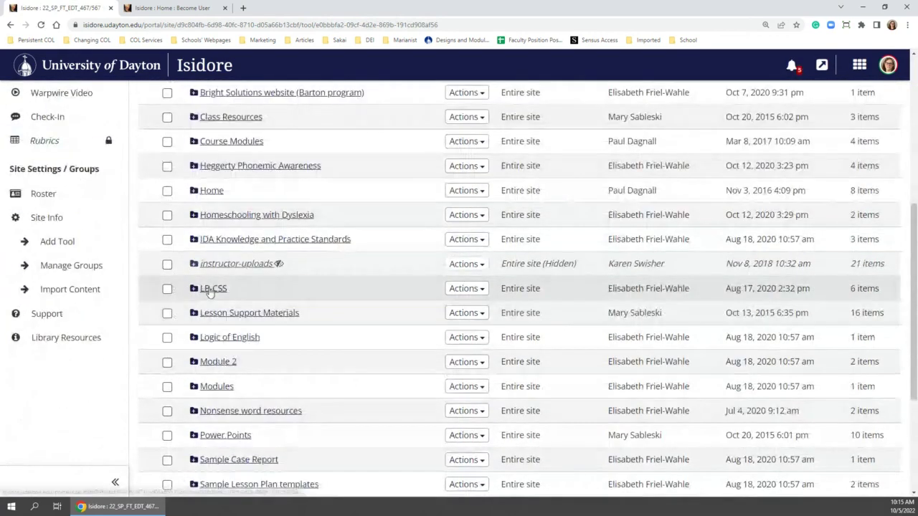
pyautogui.click(212, 288)
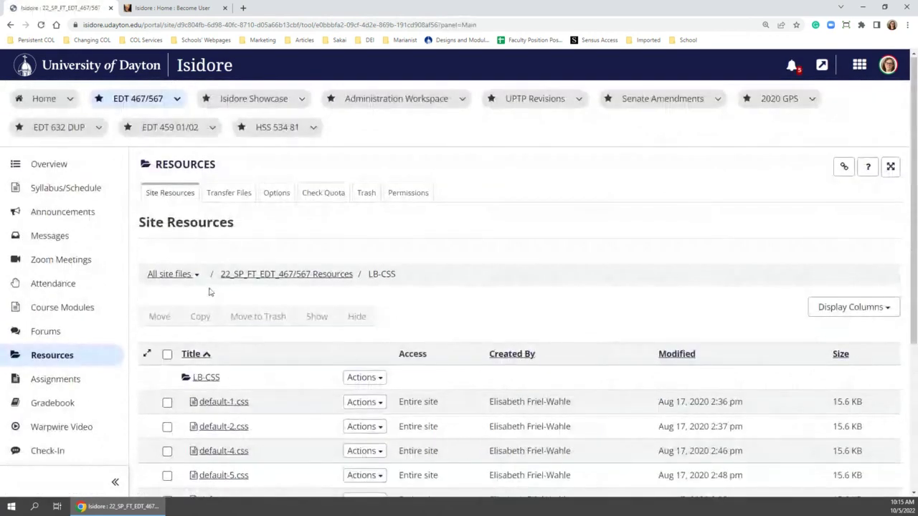
pyautogui.scroll(-3, 210, 208)
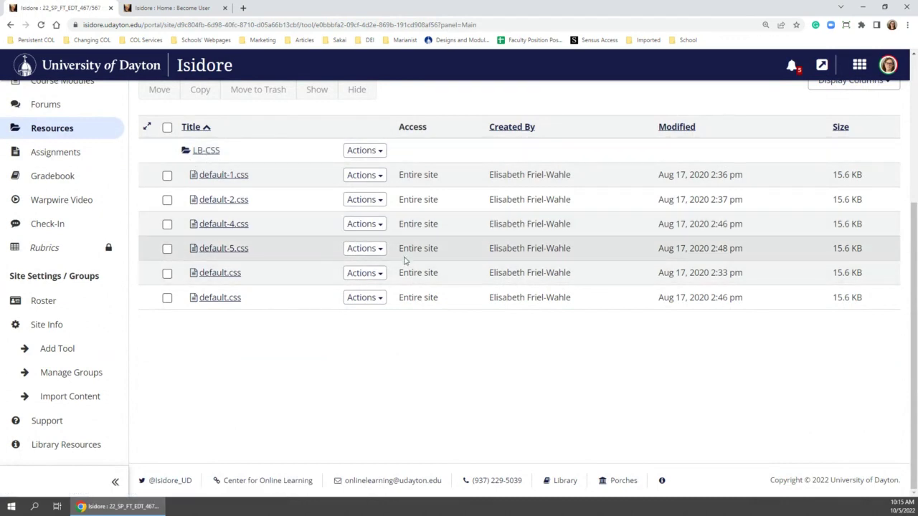
# Open default-4.css from the LB-CSS folder and examine its homepage ribbon and circle button comment heading
pyautogui.click(221, 225)
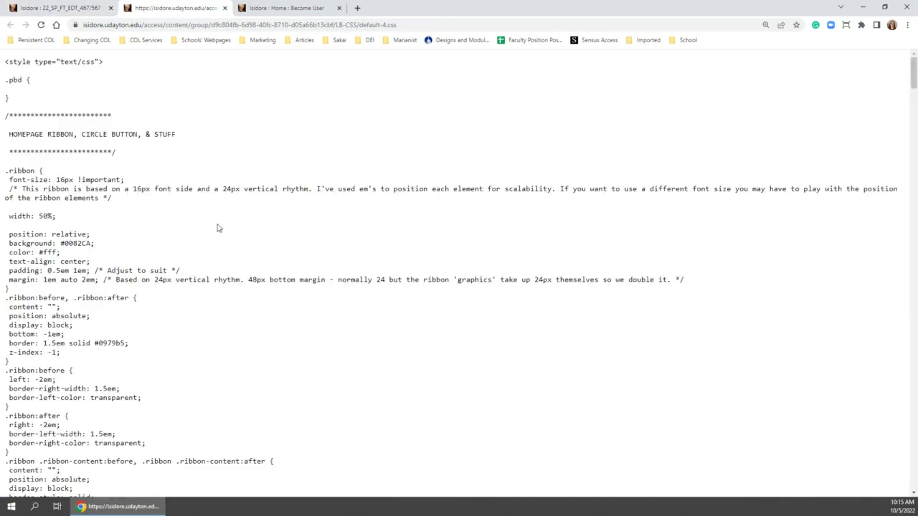
pyautogui.scroll(-1, 81, 180)
pyautogui.moveTo(17, 87); pyautogui.dragTo(188, 93)
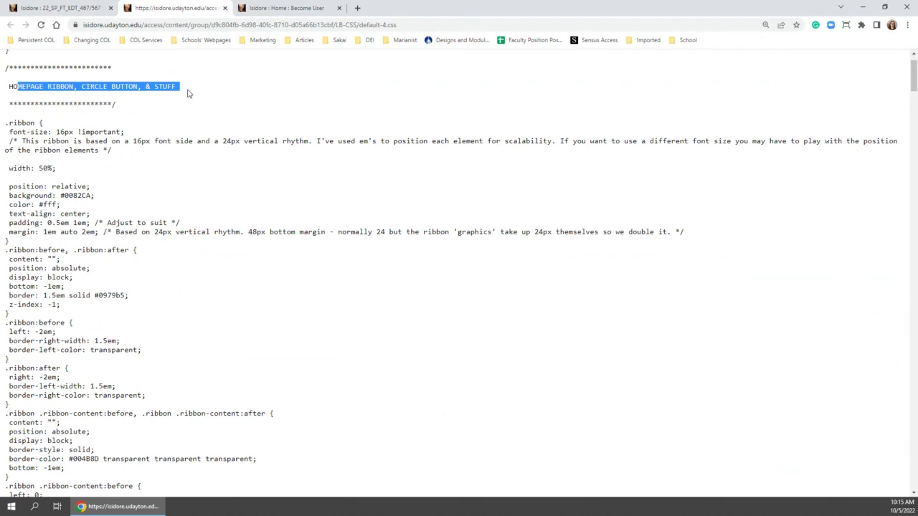
pyautogui.moveTo(188, 93)
pyautogui.mouseDown()
pyautogui.moveTo(155, 87)
pyautogui.moveTo(205, 96)
pyautogui.mouseUp()
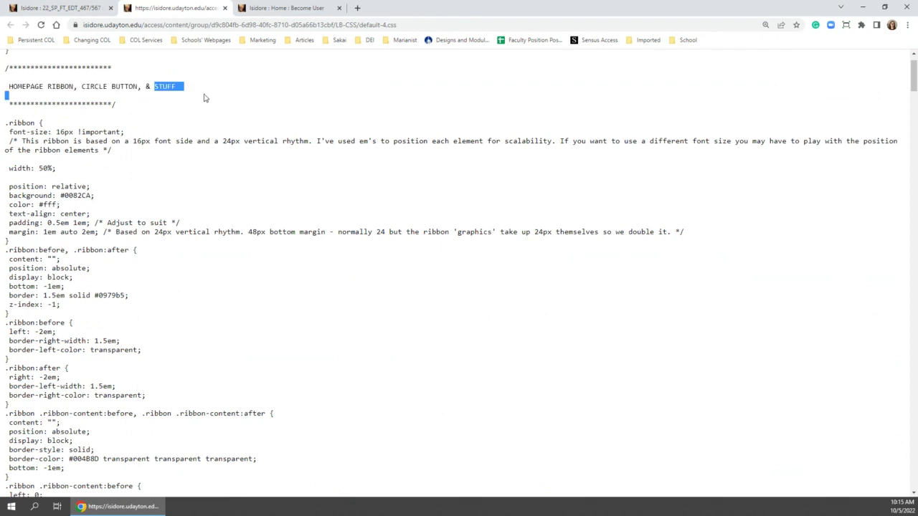
pyautogui.click(203, 91)
pyautogui.doubleClick(202, 91)
pyautogui.moveTo(200, 91); pyautogui.dragTo(146, 87)
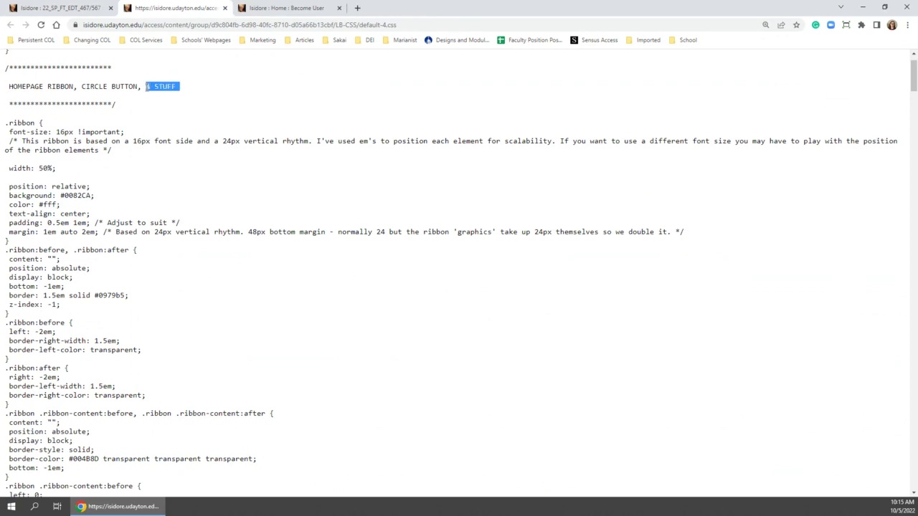
pyautogui.click(102, 129)
# Examine the ribbon, background image, home text and circle button style rules in default-4.css
pyautogui.scroll(-2, 98, 126)
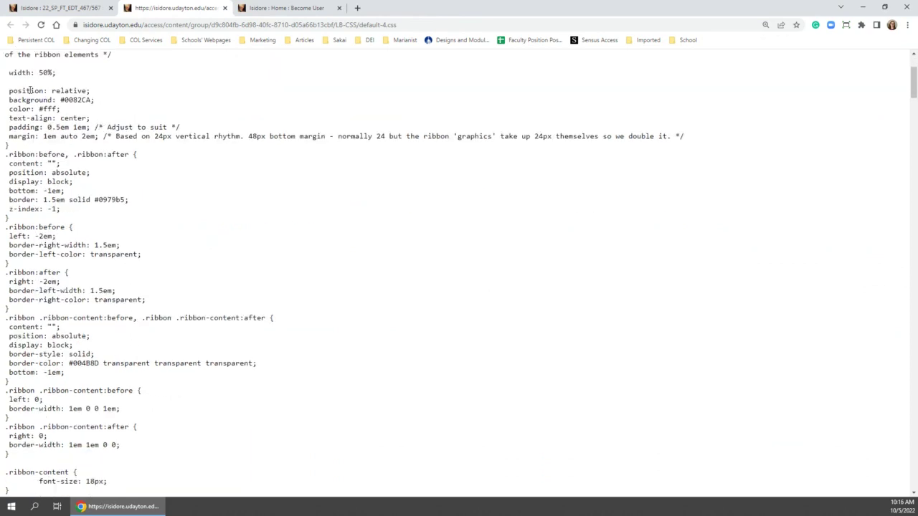
pyautogui.moveTo(10, 91); pyautogui.dragTo(314, 135)
pyautogui.click(69, 91)
pyautogui.scroll(-1, 54, 121)
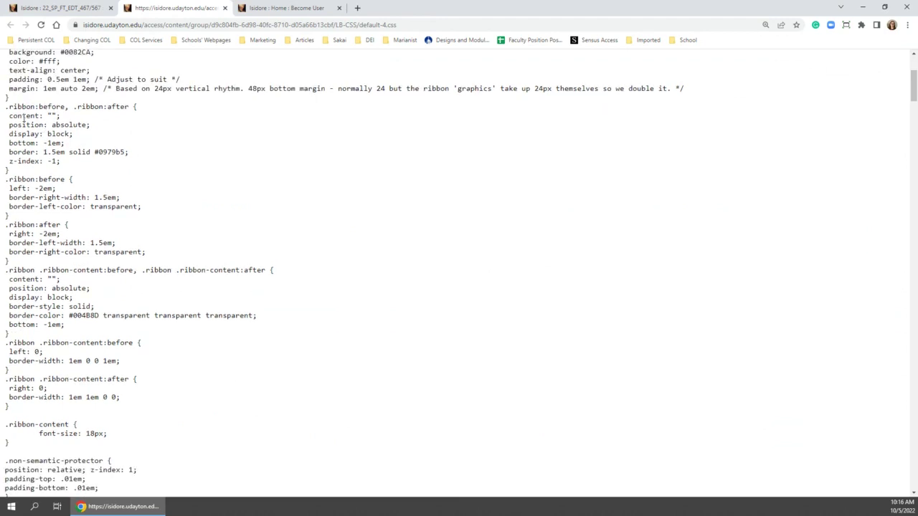
pyautogui.scroll(-1, 14, 158)
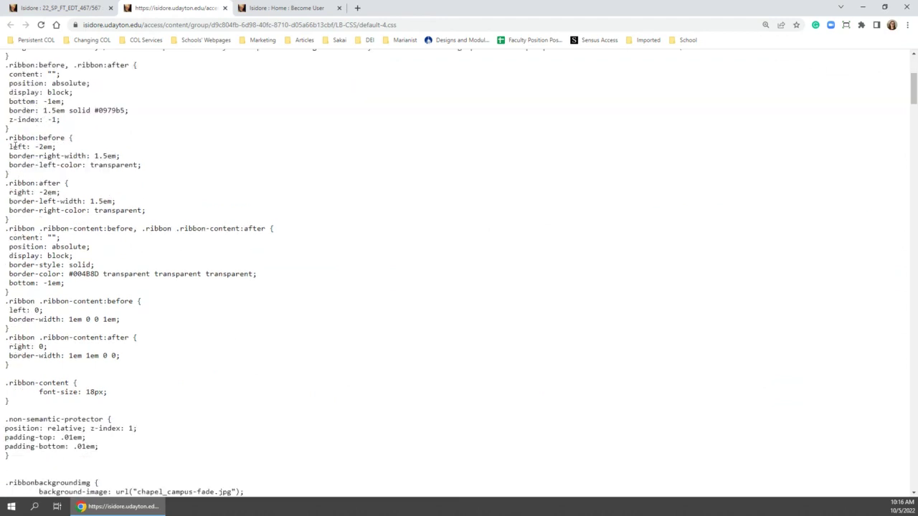
pyautogui.scroll(-1, 14, 145)
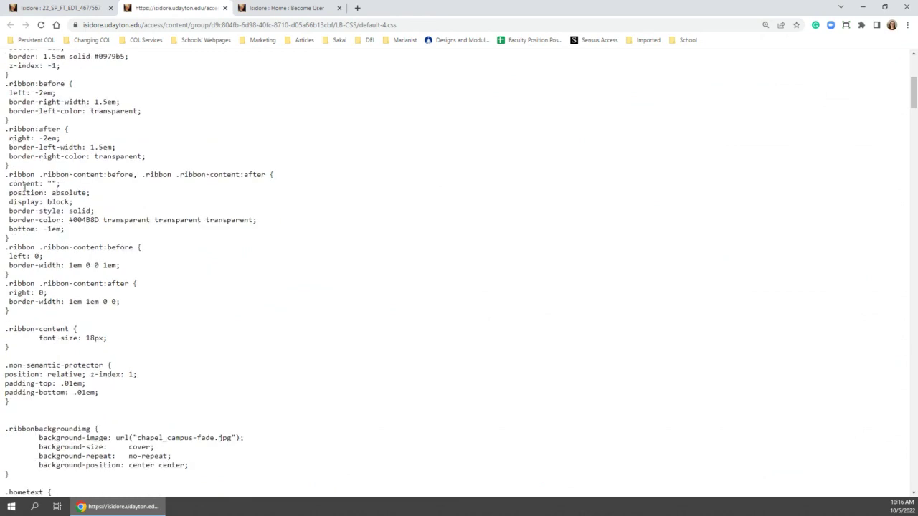
pyautogui.scroll(-1, 25, 187)
pyautogui.scroll(-2, 25, 191)
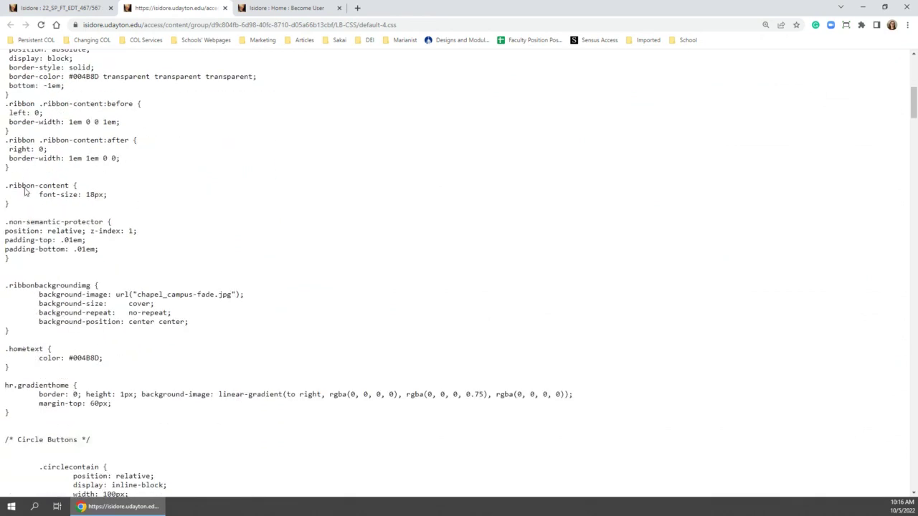
pyautogui.scroll(-5, 28, 196)
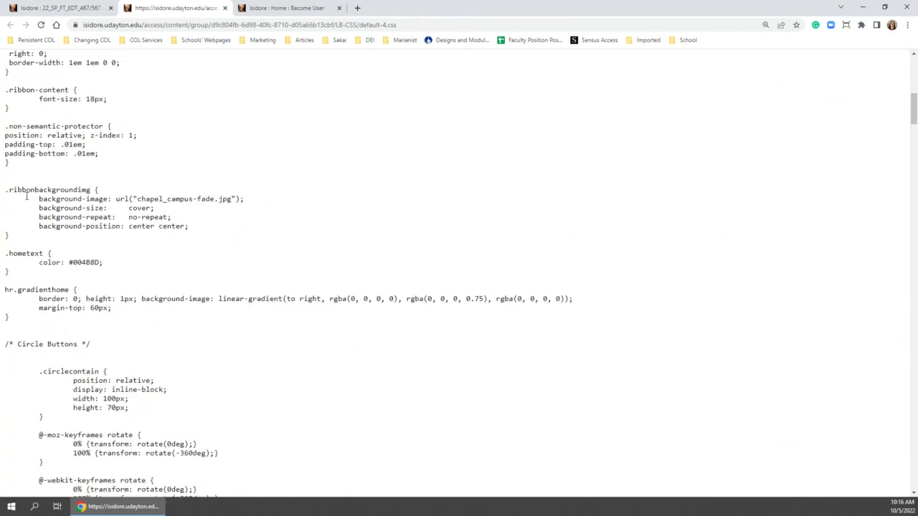
pyautogui.scroll(-1, 89, 167)
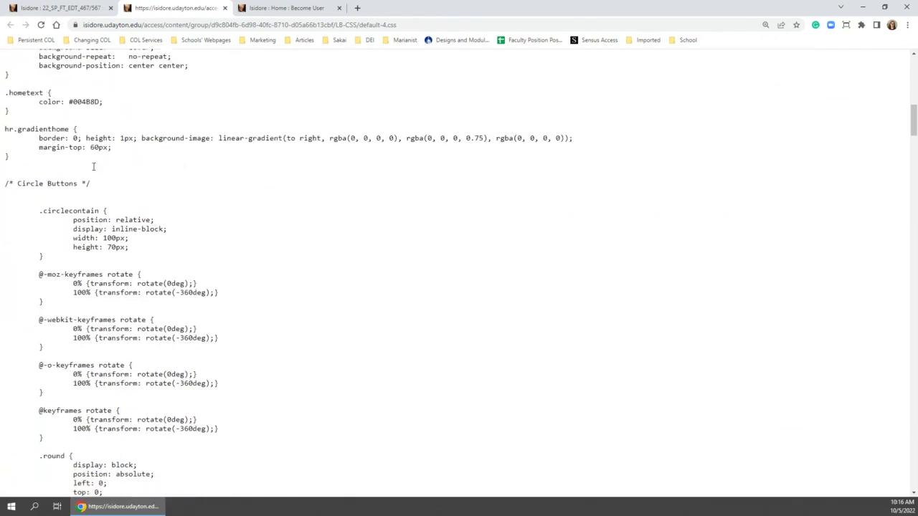
pyautogui.moveTo(68, 254); pyautogui.dragTo(227, 265)
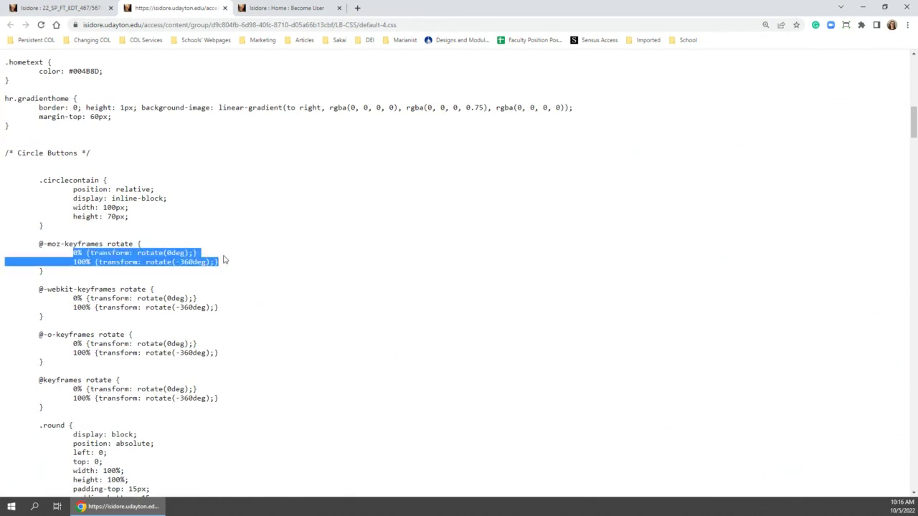
pyautogui.scroll(5, 224, 259)
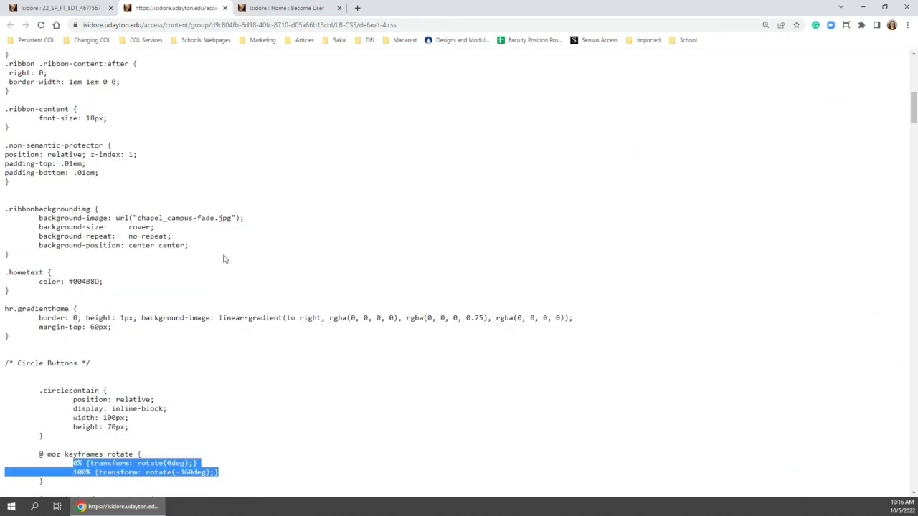
pyautogui.scroll(-4, 224, 121)
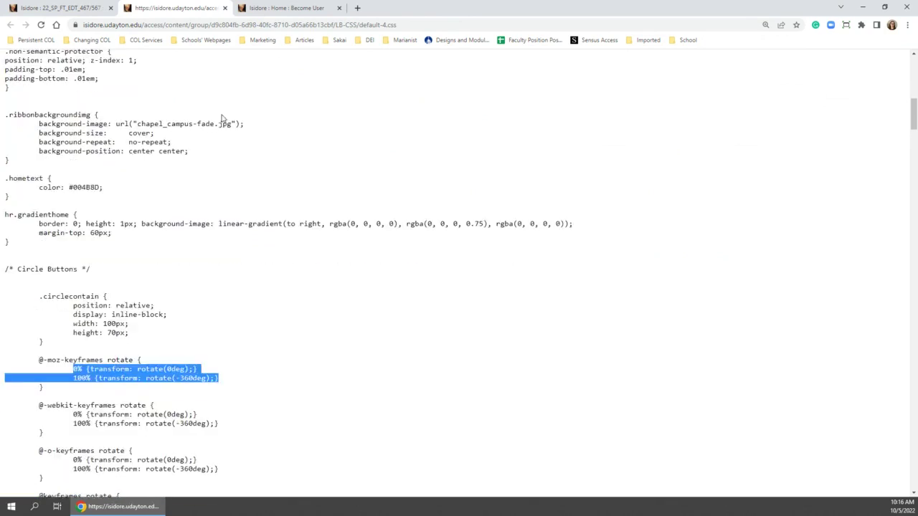
# Return to the Course Modules page and open the Start Here subpage item for editing
pyautogui.click(61, 7)
pyautogui.scroll(2, 272, 237)
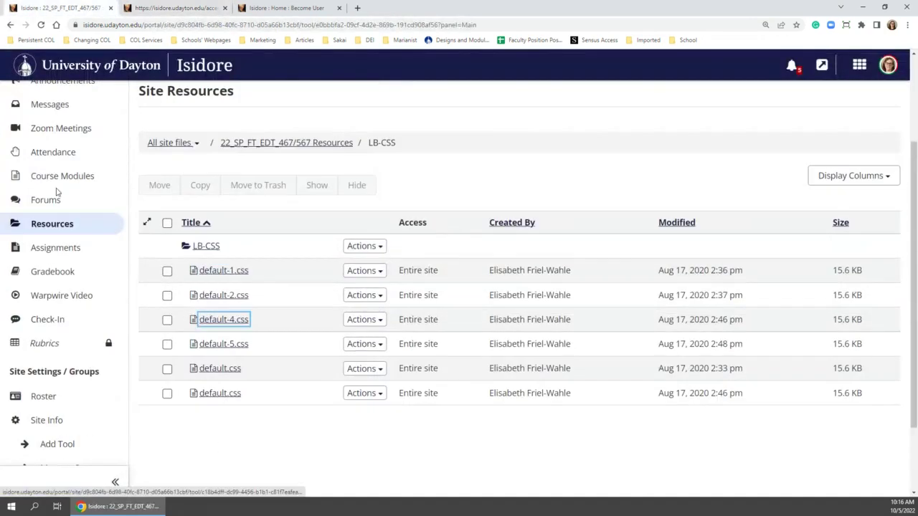
pyautogui.click(61, 177)
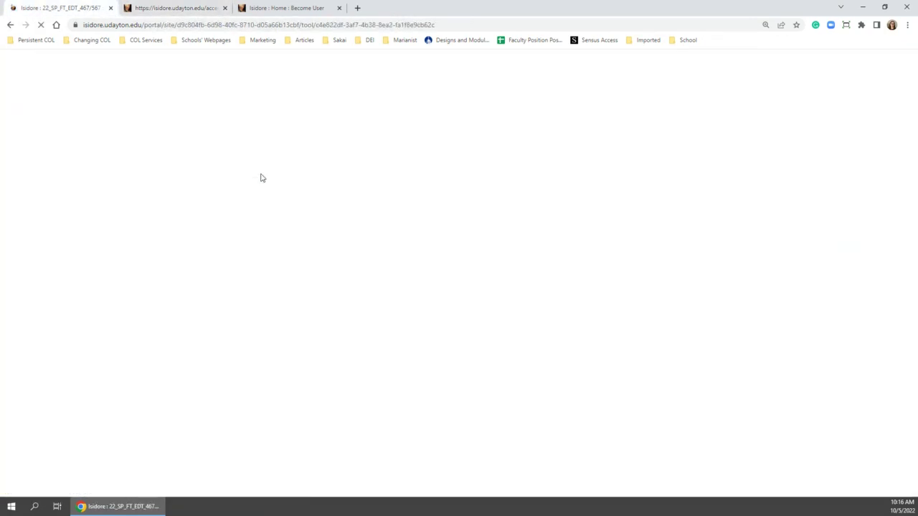
pyautogui.scroll(-5, 261, 178)
pyautogui.click(435, 191)
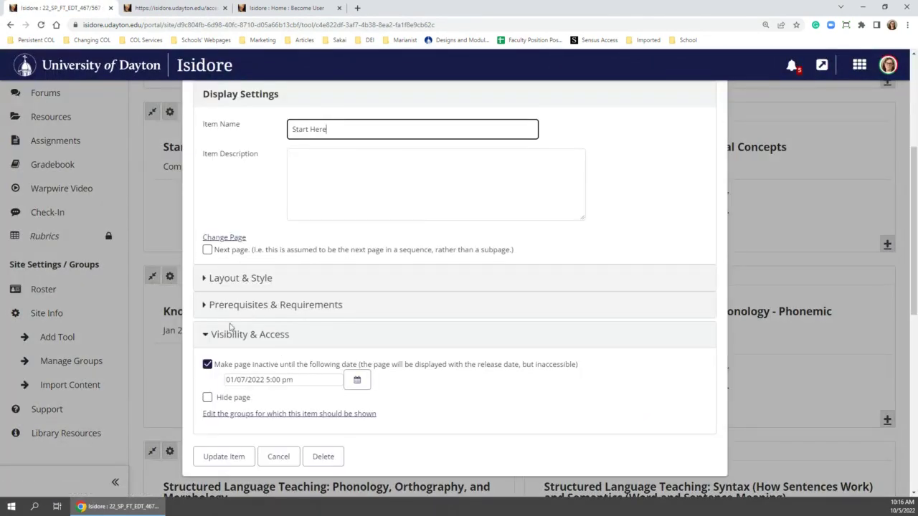
# View the Start Here item's custom CSS class in its layout and style settings, and close the item without saving
pyautogui.click(246, 279)
pyautogui.scroll(-2, 247, 280)
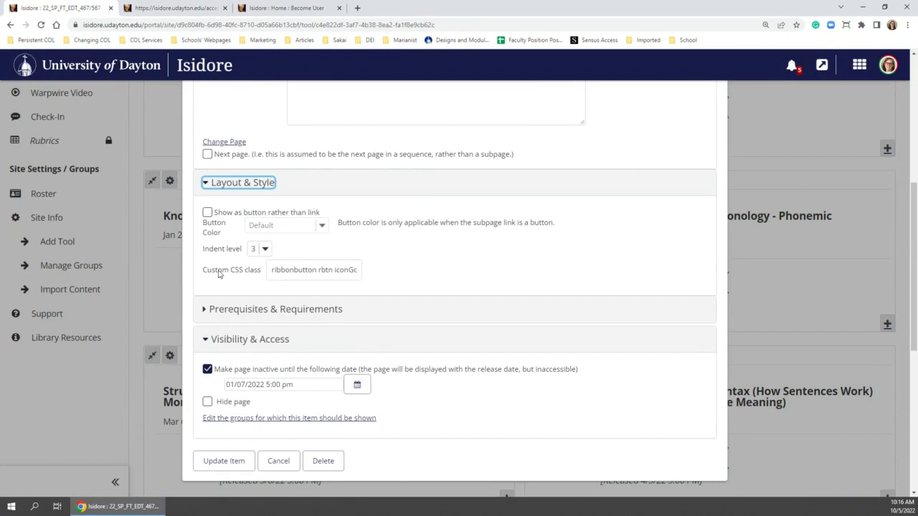
pyautogui.moveTo(212, 273); pyautogui.dragTo(385, 278)
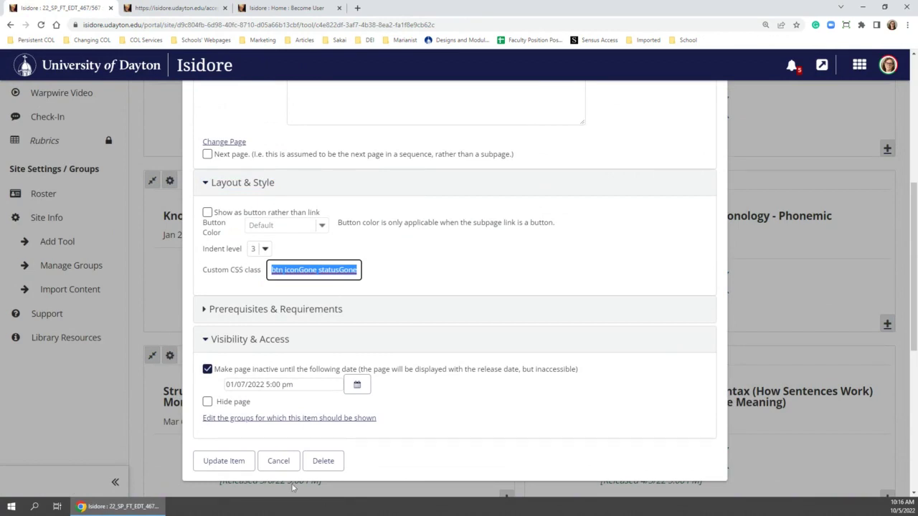
pyautogui.click(278, 461)
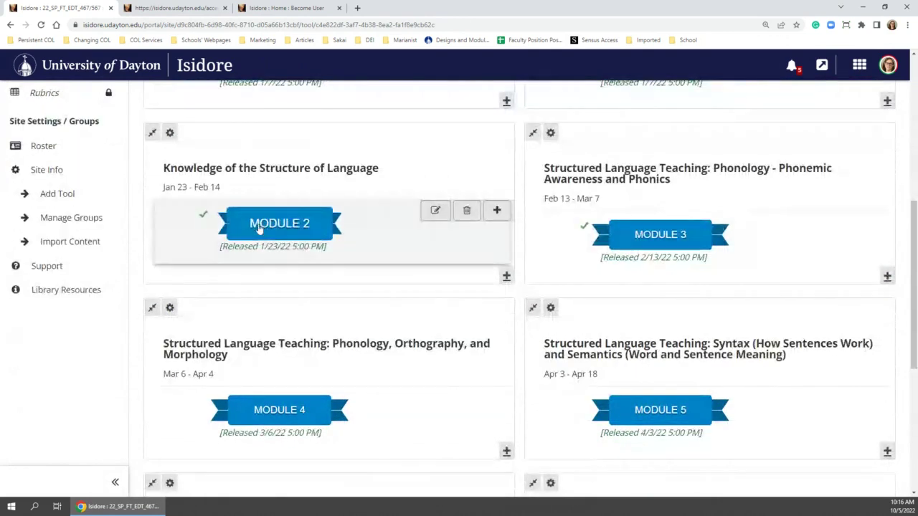
# Open the Module 2 page and examine its introduction banner, task checklist and Module Overview section styling
pyautogui.click(276, 233)
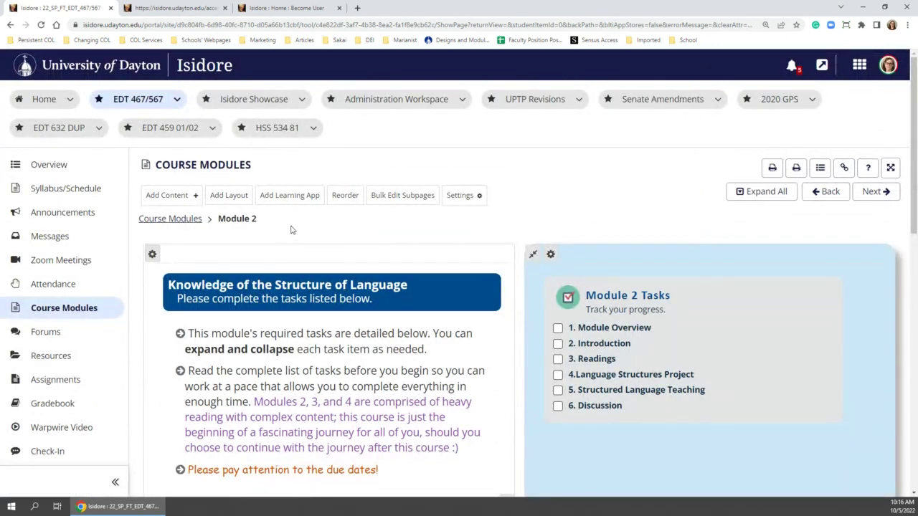
pyautogui.scroll(-4, 291, 229)
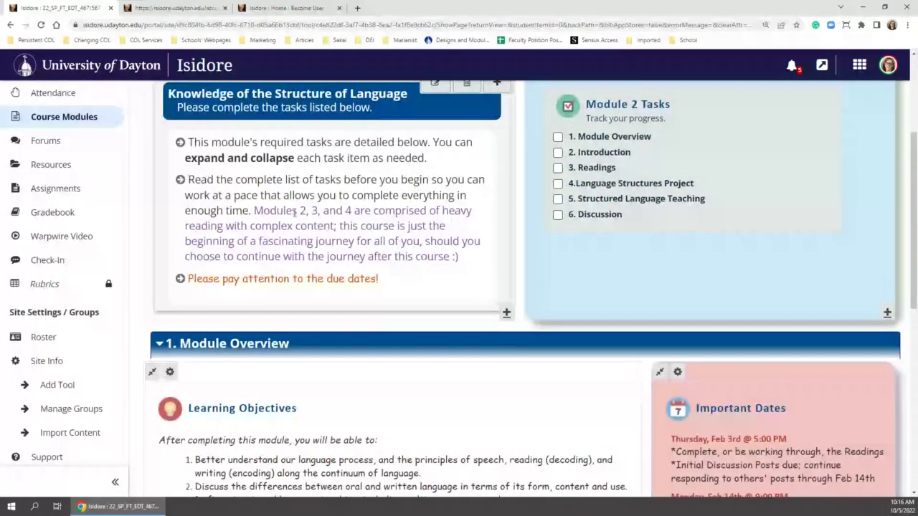
pyautogui.scroll(-1, 208, 206)
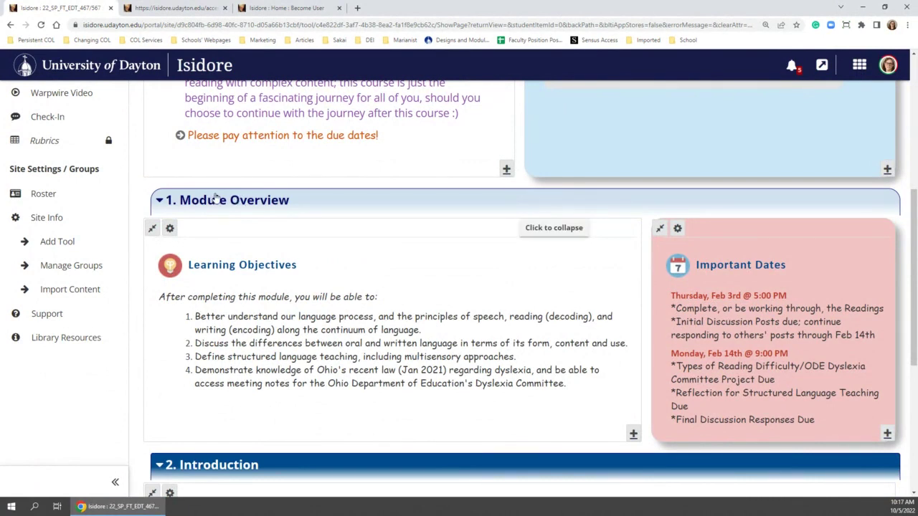
pyautogui.scroll(-2, 205, 155)
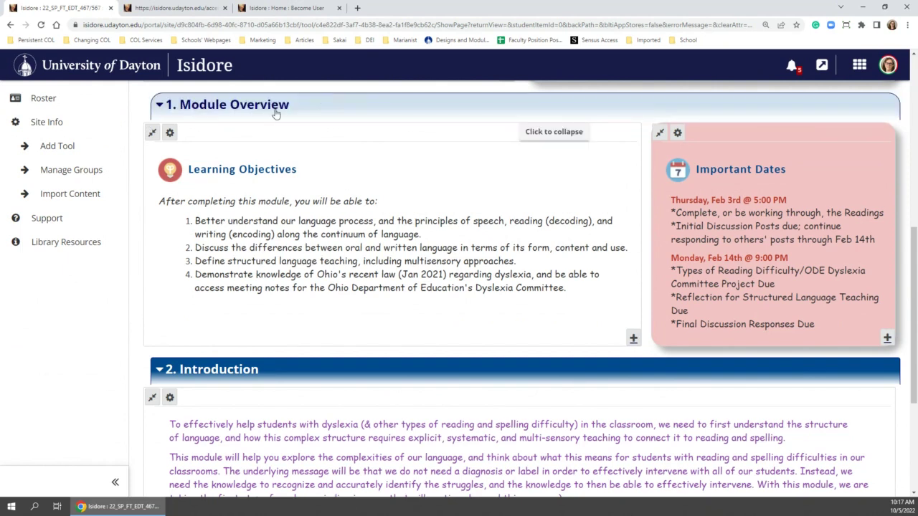
pyautogui.scroll(2, 260, 121)
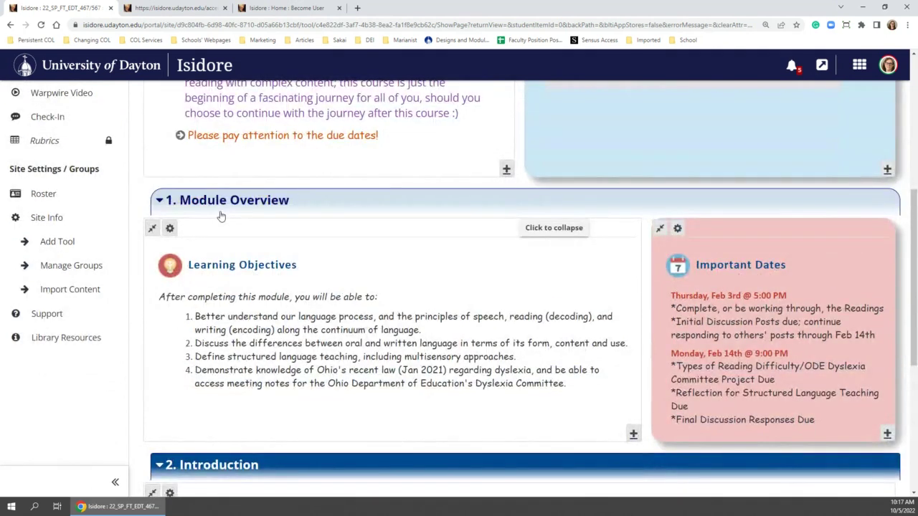
pyautogui.scroll(4, 221, 215)
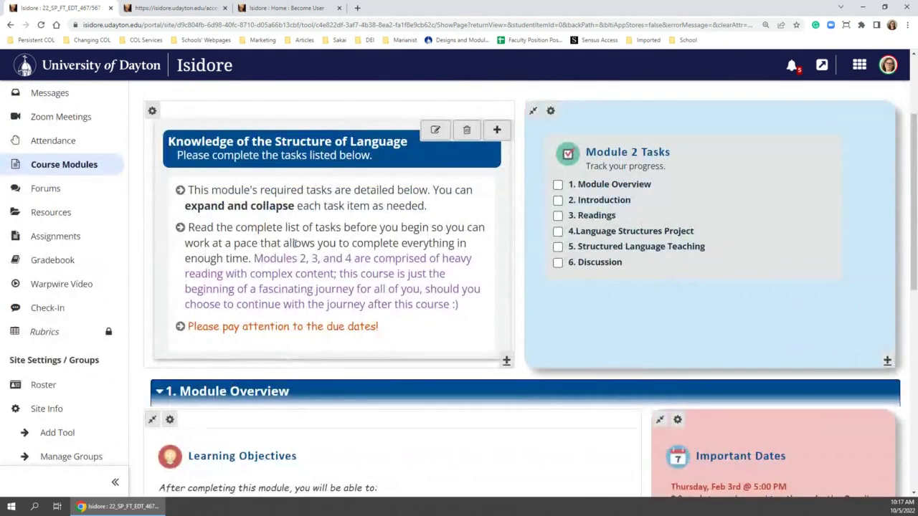
pyautogui.scroll(-2, 292, 240)
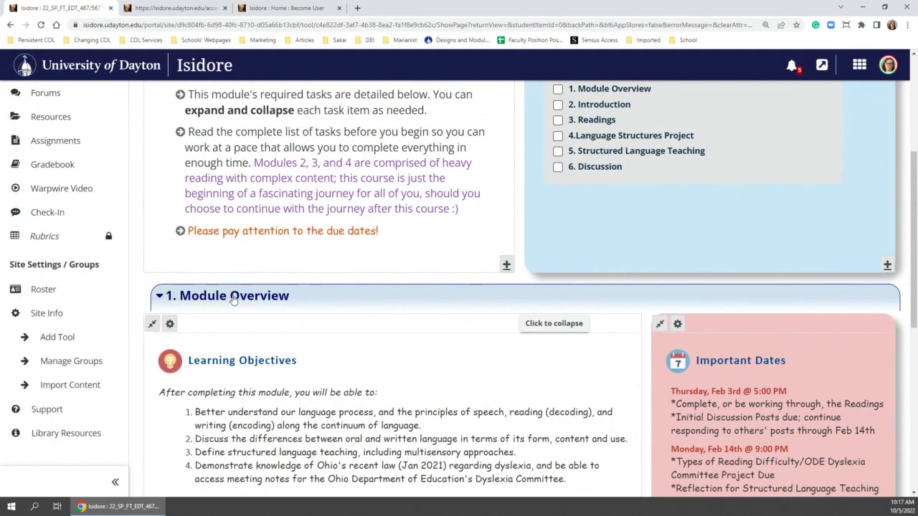
# Collapse and re-expand the 1. Module Overview section, and view its left column's settings without changing them
pyautogui.scroll(-2, 235, 301)
pyautogui.click(235, 206)
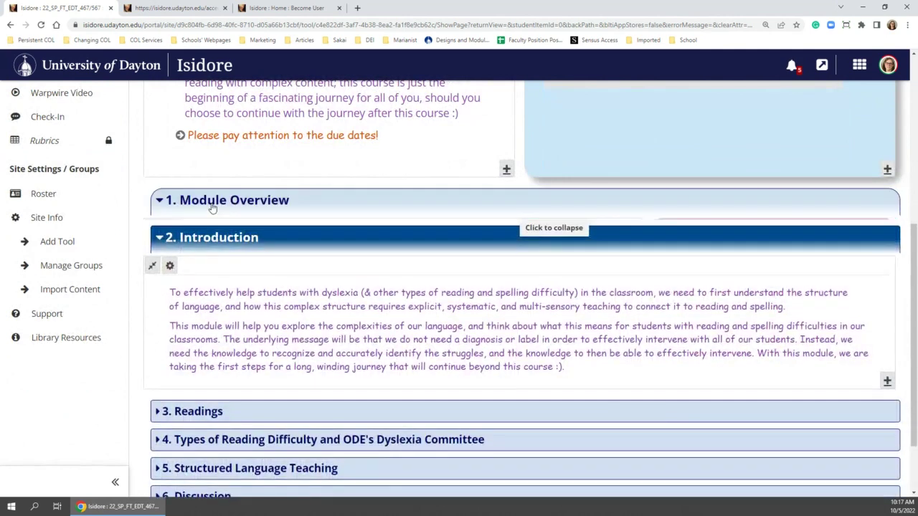
pyautogui.click(210, 207)
pyautogui.click(213, 202)
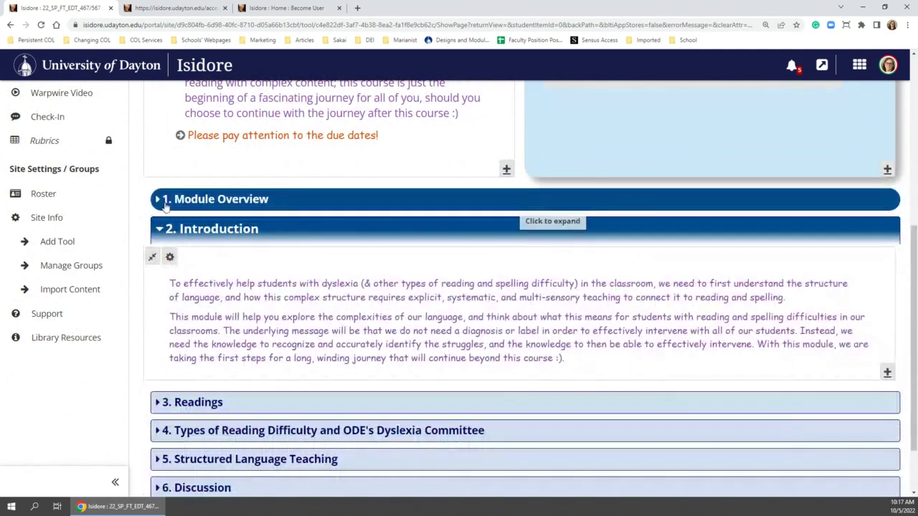
pyautogui.click(186, 206)
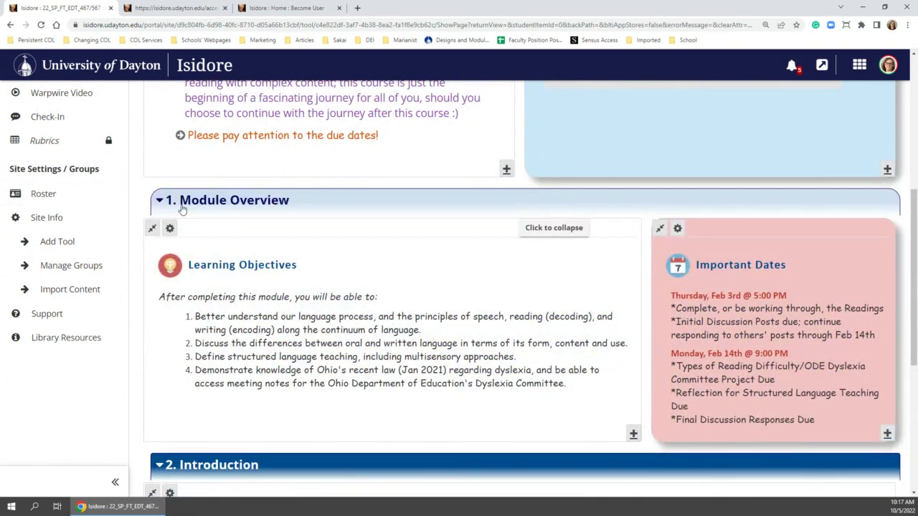
pyautogui.click(171, 229)
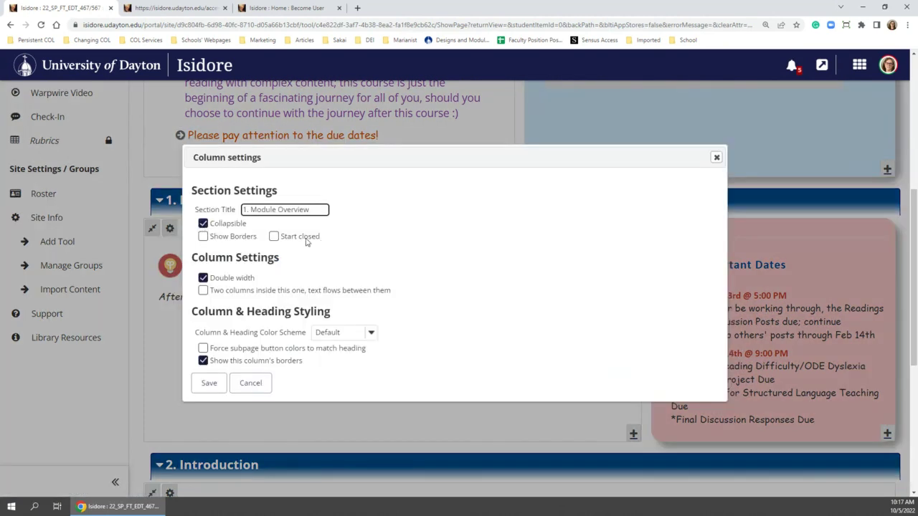
pyautogui.click(251, 384)
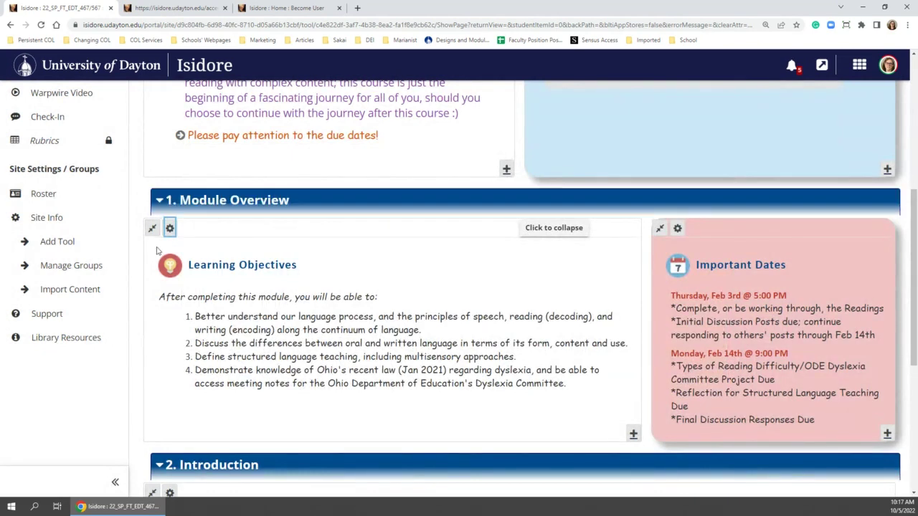
# Examine the remaining Module 2 section headings, expanding and collapsing the 5. Structured Language Teaching section
pyautogui.scroll(-2, 186, 267)
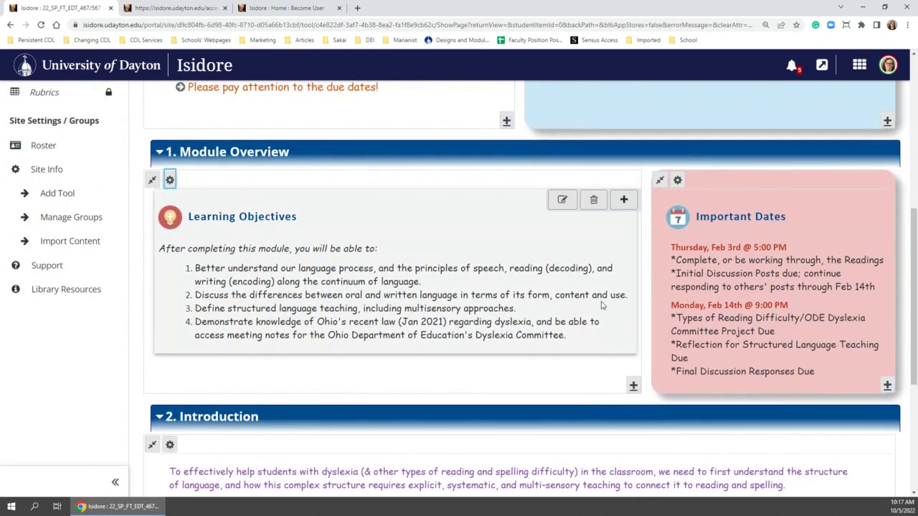
pyautogui.scroll(-2, 839, 311)
pyautogui.scroll(1, 685, 142)
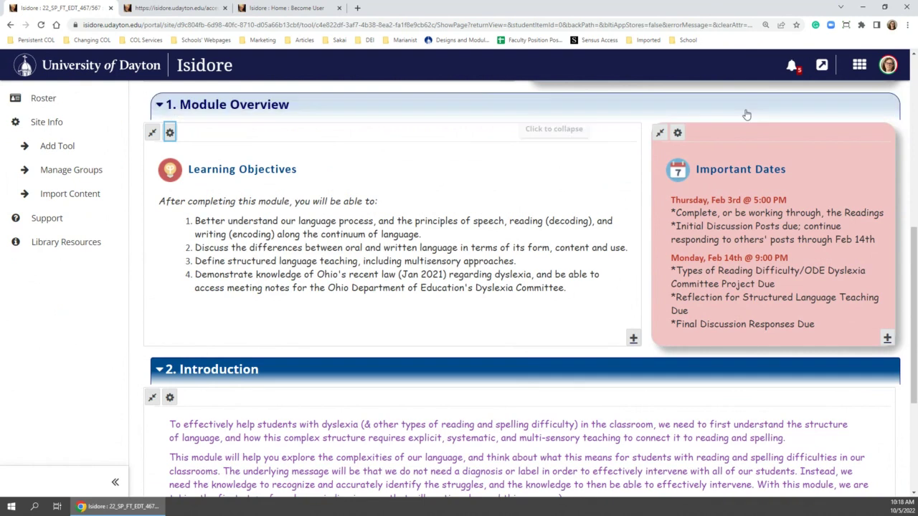
pyautogui.scroll(-1, 761, 129)
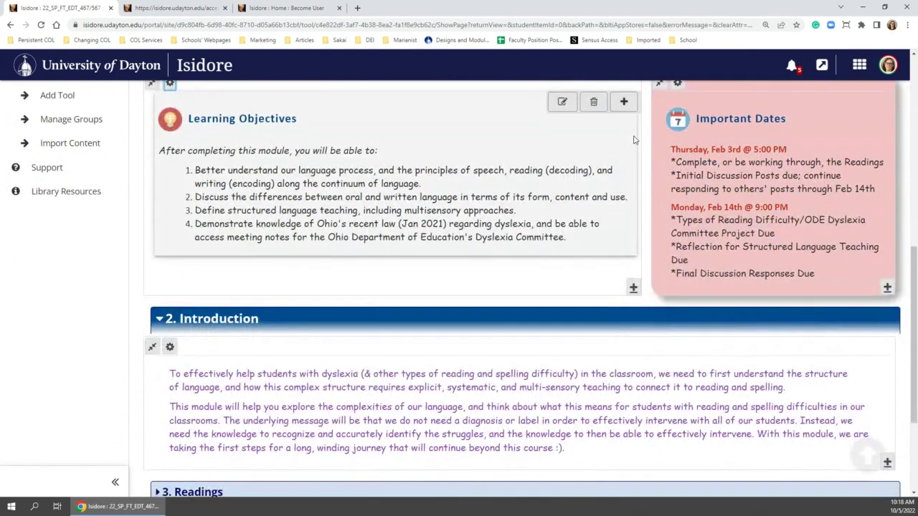
pyautogui.scroll(-3, 358, 251)
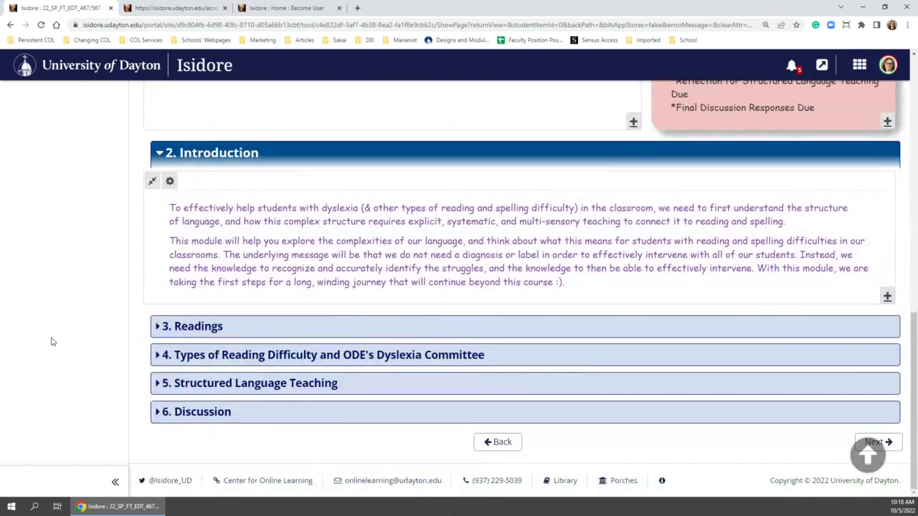
pyautogui.click(213, 387)
pyautogui.scroll(-3, 213, 391)
pyautogui.scroll(2, 213, 391)
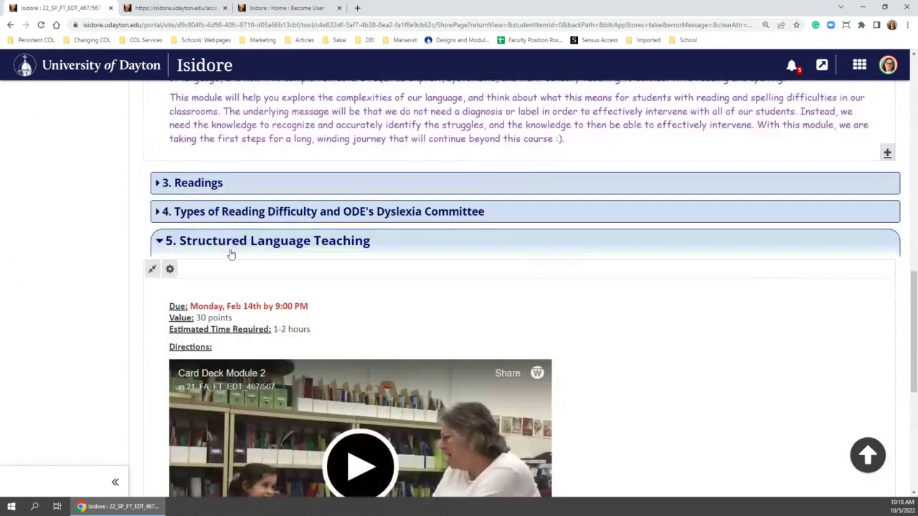
pyautogui.click(228, 247)
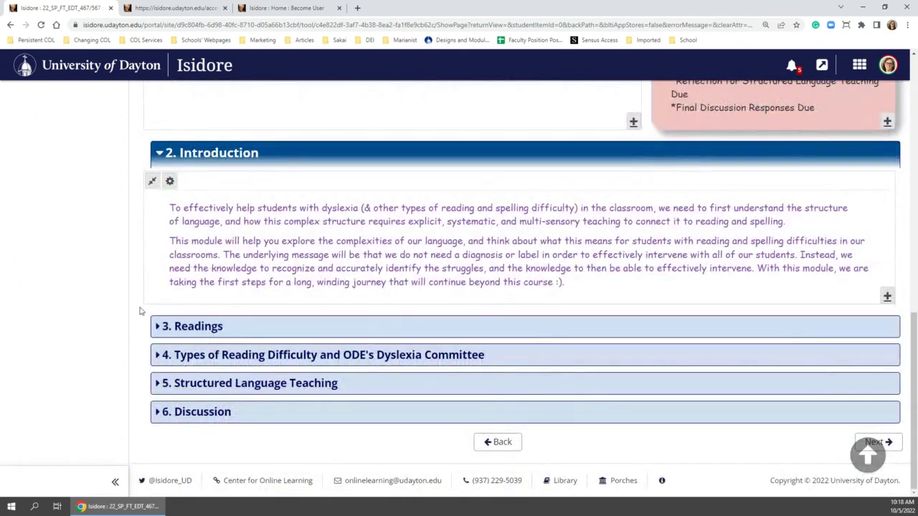
# Turn on the dark theme and check the 3. Readings section heading both expanded and collapsed
pyautogui.click(888, 66)
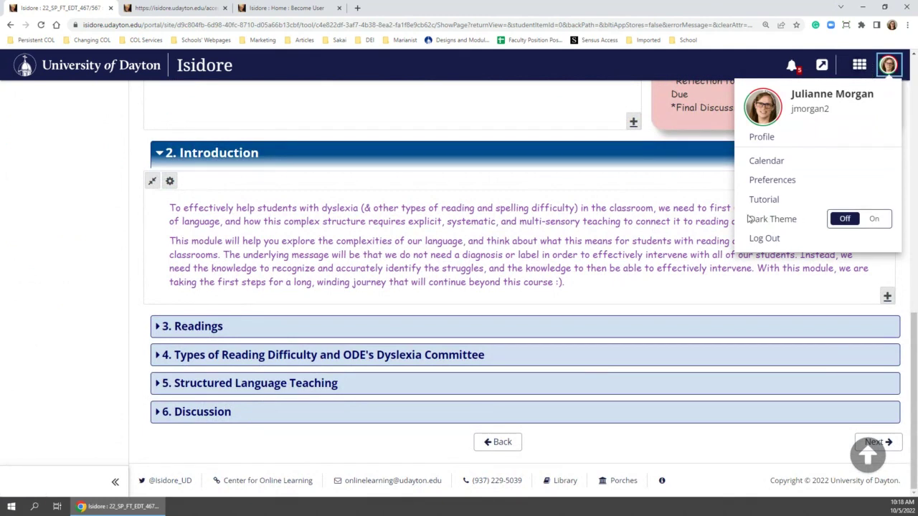
pyautogui.click(872, 219)
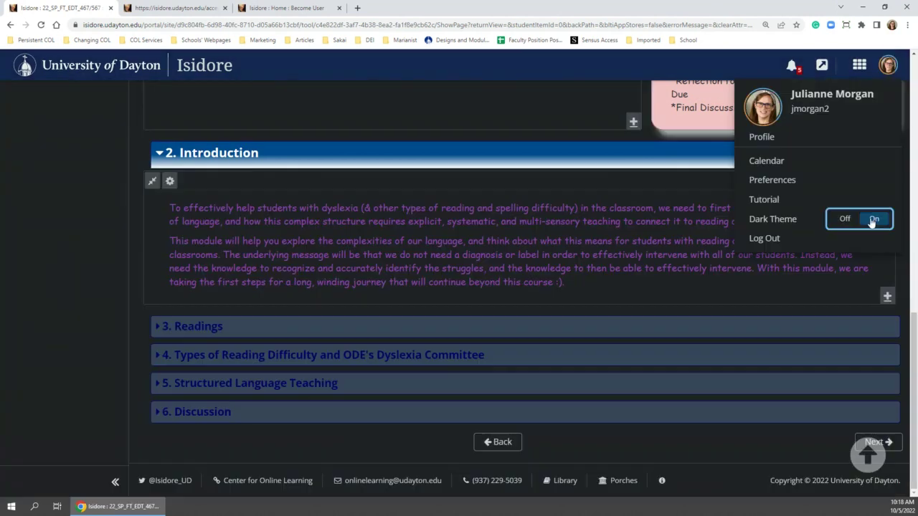
pyautogui.click(119, 301)
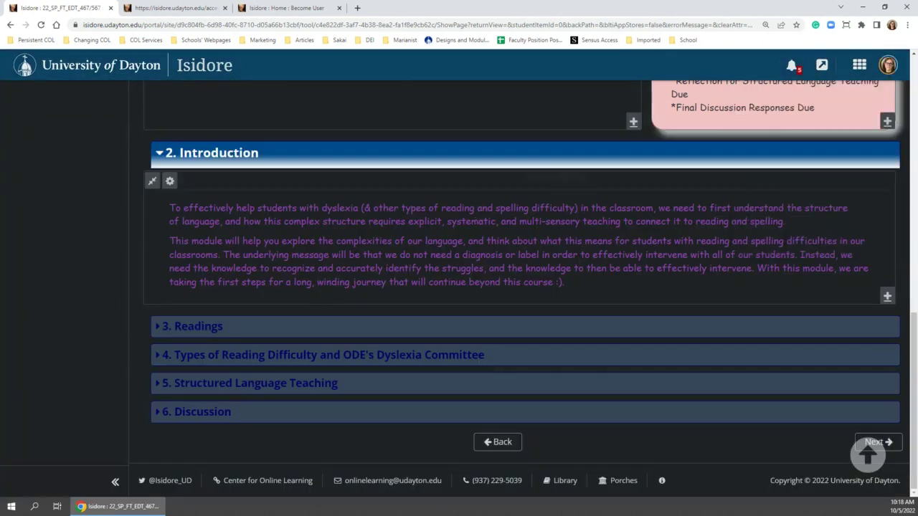
pyautogui.click(262, 328)
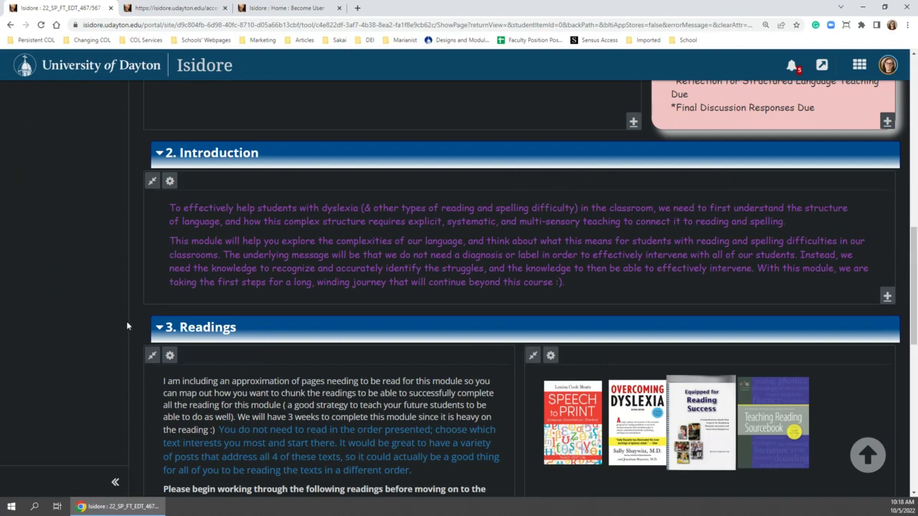
pyautogui.click(236, 332)
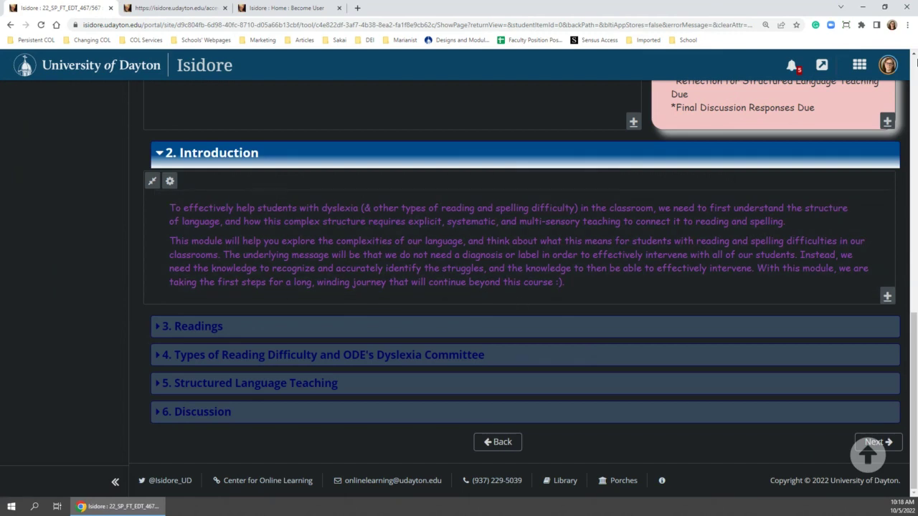
# Turn the dark theme off again and close the account options
pyautogui.click(889, 66)
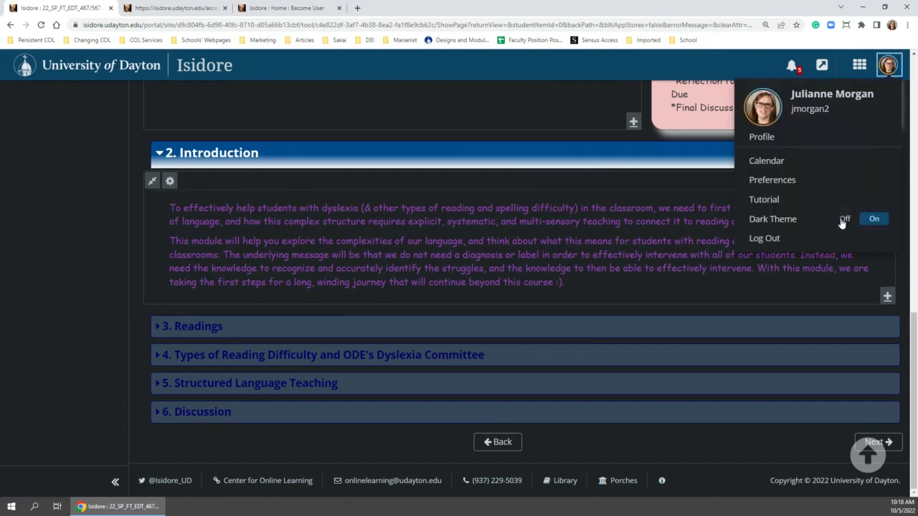
pyautogui.click(842, 217)
pyautogui.click(246, 235)
# Open the UPTP Revisions site and examine its home page banner, Information Sessions text and collapsible section headings
pyautogui.scroll(5, 246, 235)
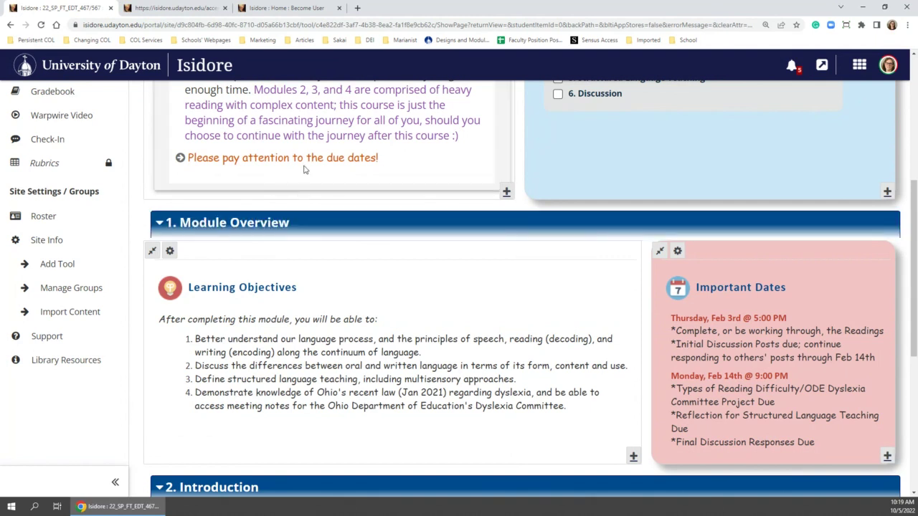
pyautogui.scroll(3, 304, 169)
pyautogui.scroll(1, 258, 167)
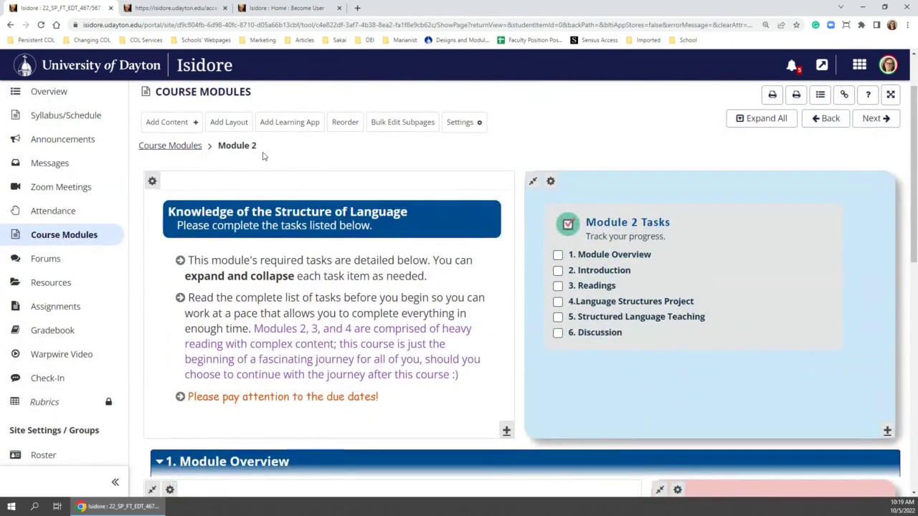
pyautogui.scroll(1, 244, 165)
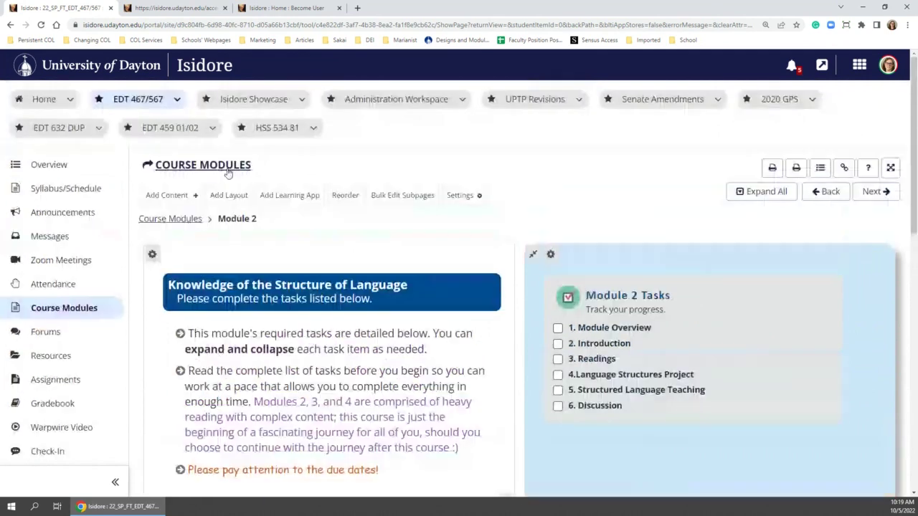
pyautogui.click(544, 102)
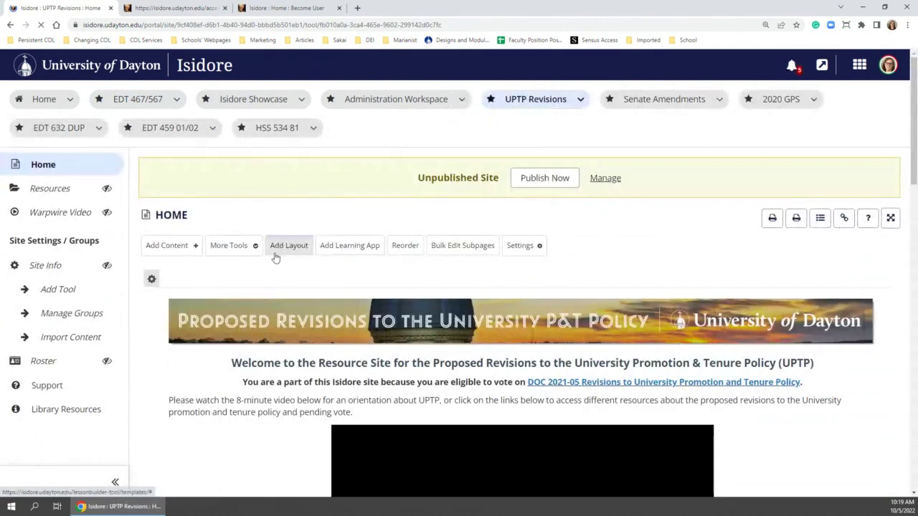
pyautogui.scroll(-1, 260, 256)
pyautogui.scroll(-7, 260, 256)
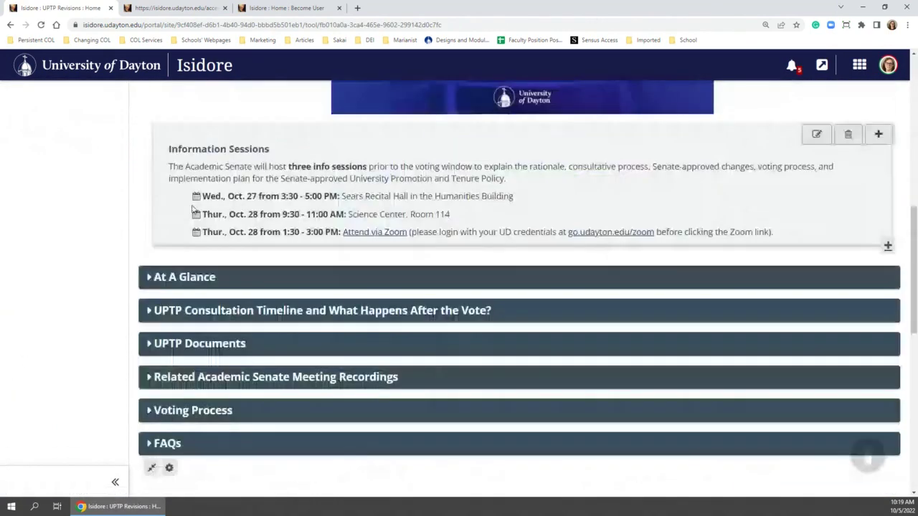
pyautogui.scroll(-2, 78, 215)
pyautogui.scroll(10, 92, 172)
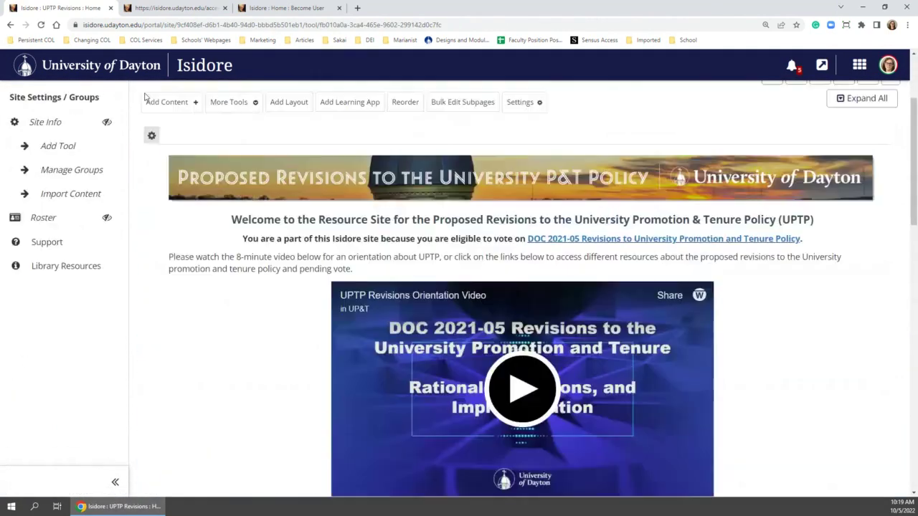
pyautogui.scroll(-5, 308, 146)
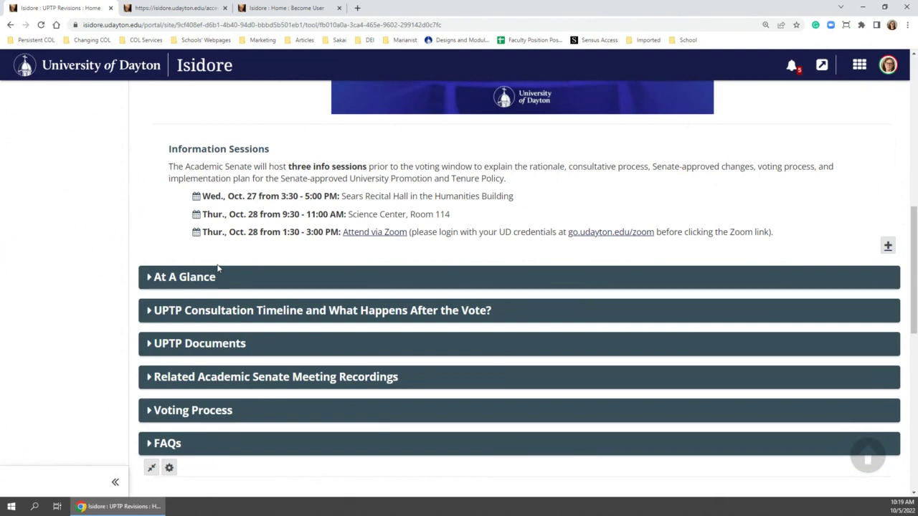
pyautogui.moveTo(186, 194)
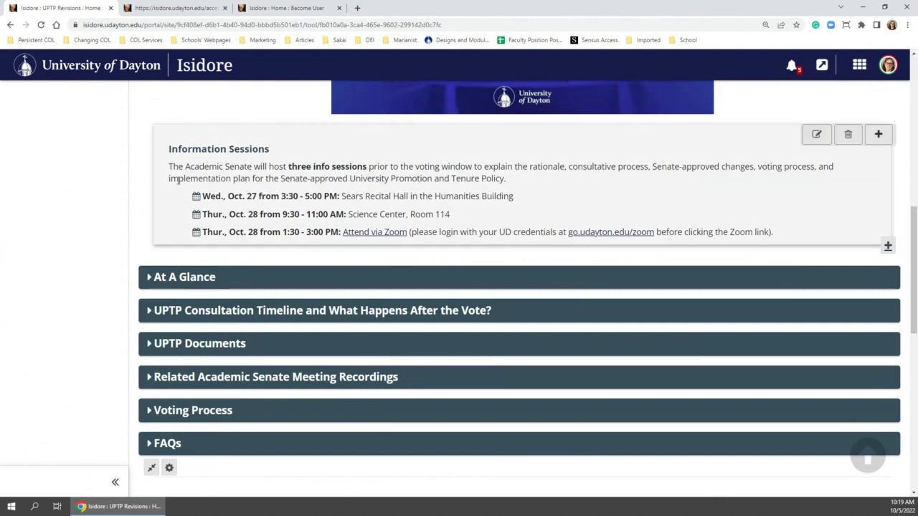
# Expand the At A Glance section and examine its heading and the infographic below it
pyautogui.scroll(-1, 178, 181)
pyautogui.scroll(2, 183, 180)
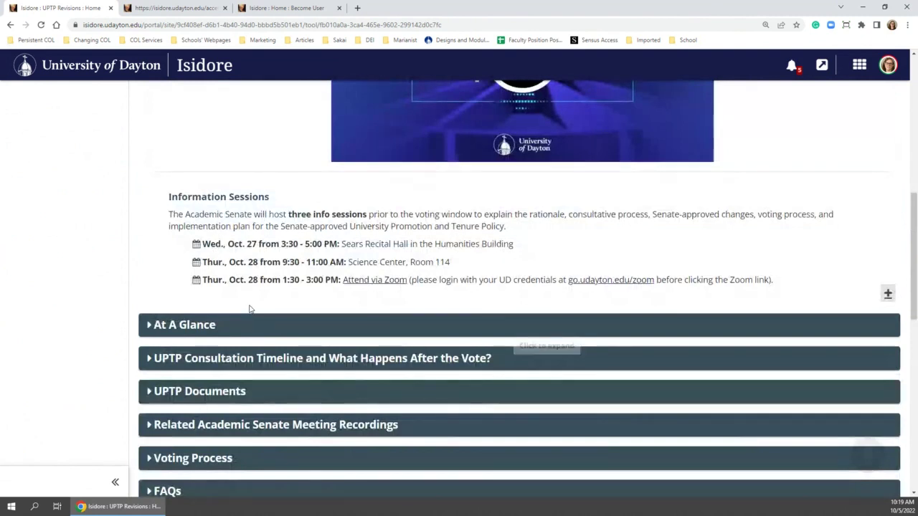
pyautogui.click(203, 326)
pyautogui.scroll(-1, 200, 327)
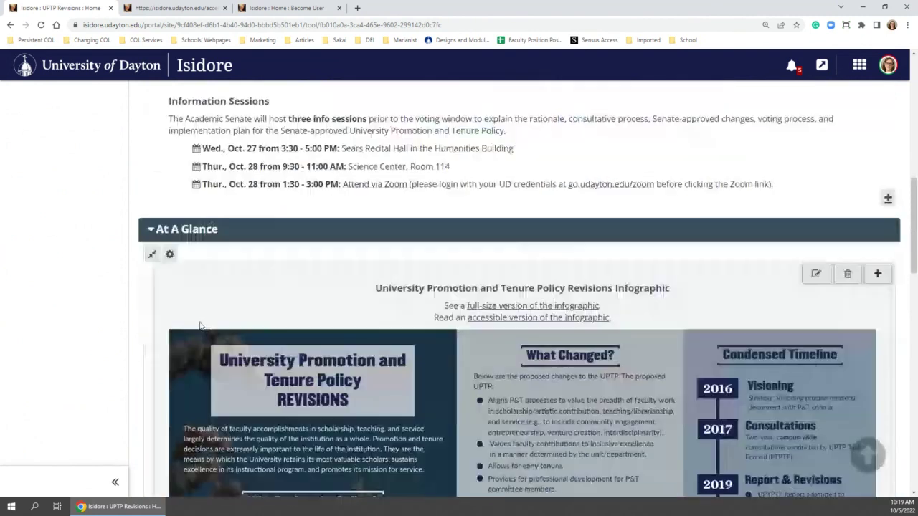
pyautogui.scroll(-1, 200, 325)
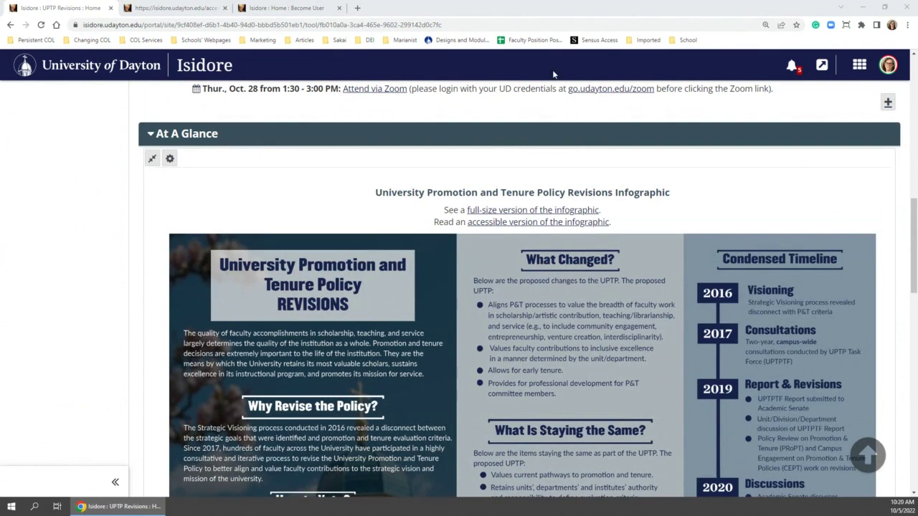
# Look at the Dark Theme switch in the account options and review the text headings around the At A Glance section
pyautogui.click(888, 64)
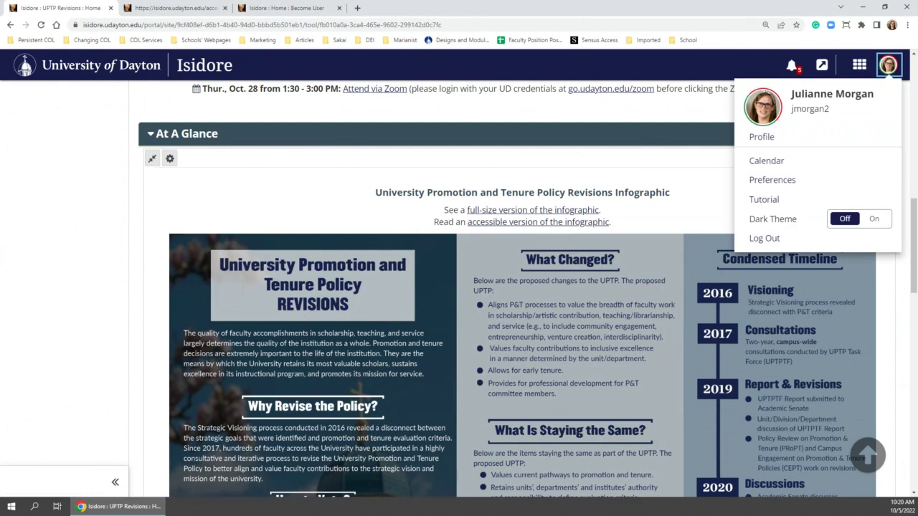
pyautogui.click(380, 189)
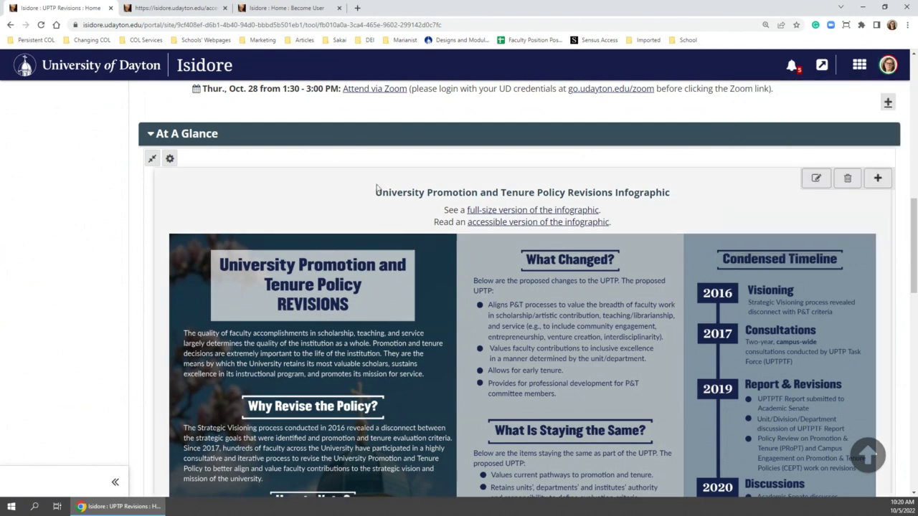
pyautogui.scroll(-1, 626, 147)
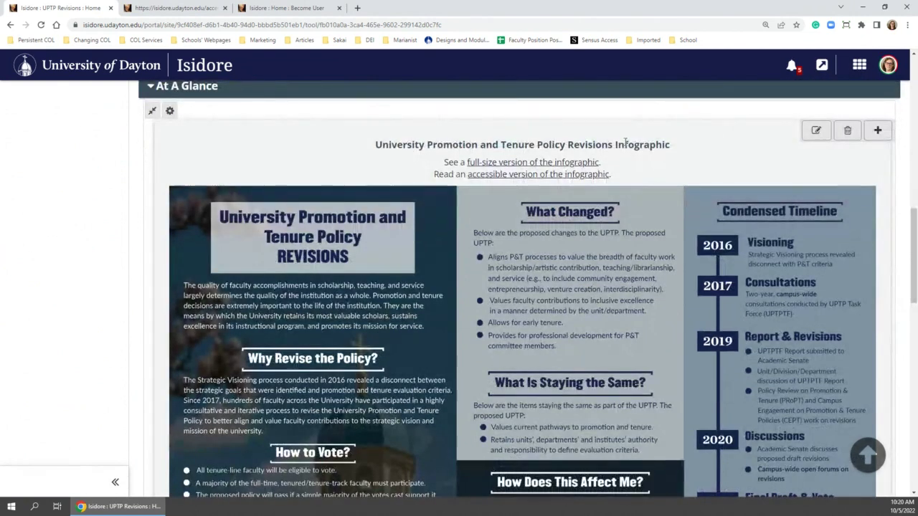
pyautogui.scroll(4, 307, 248)
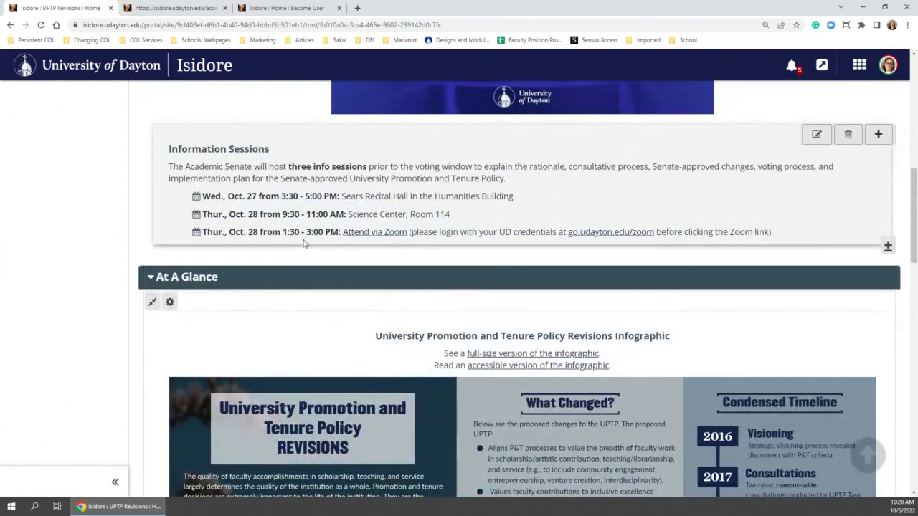
pyautogui.click(889, 65)
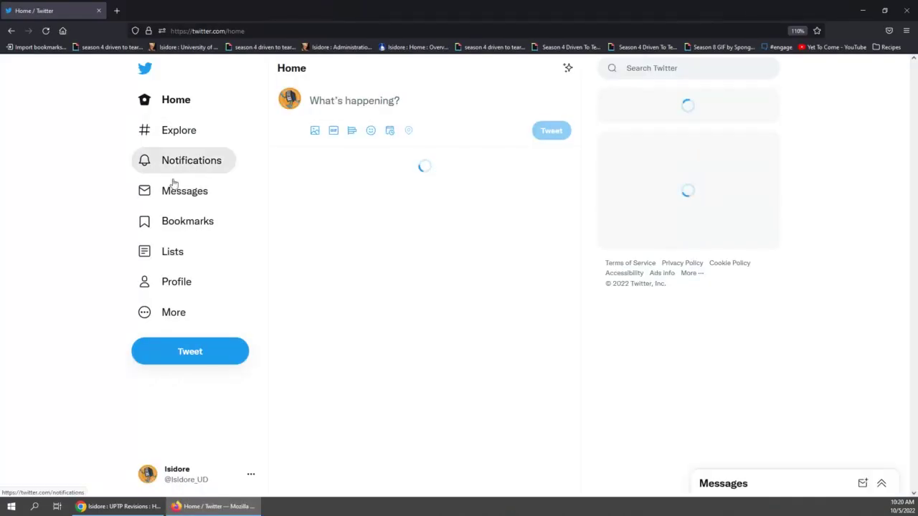
# View the dark theme post on the Isidore Twitter profile, then minimize Firefox to return to the Isidore site
pyautogui.click(172, 287)
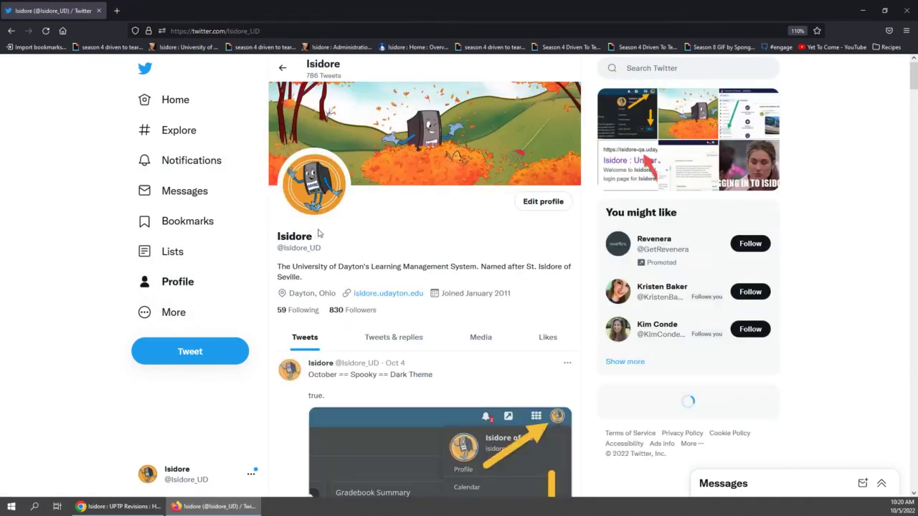
pyautogui.scroll(-3, 407, 216)
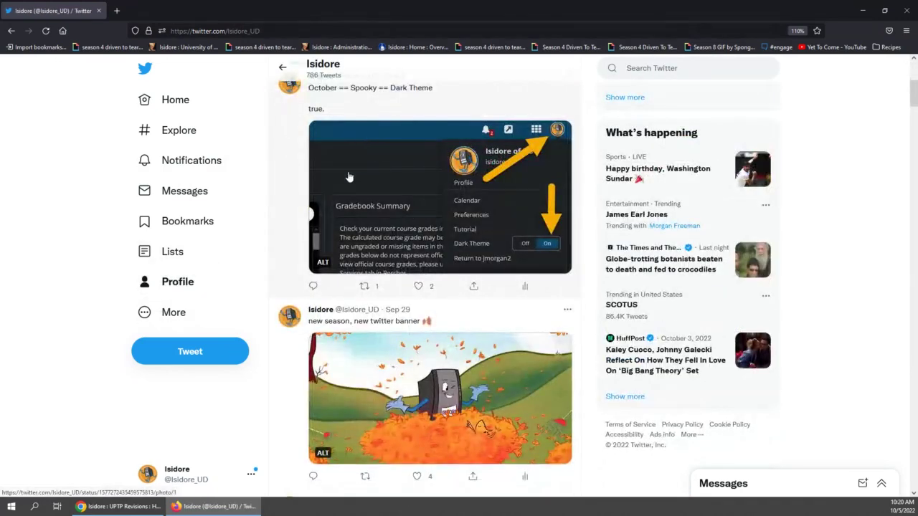
pyautogui.scroll(1, 351, 207)
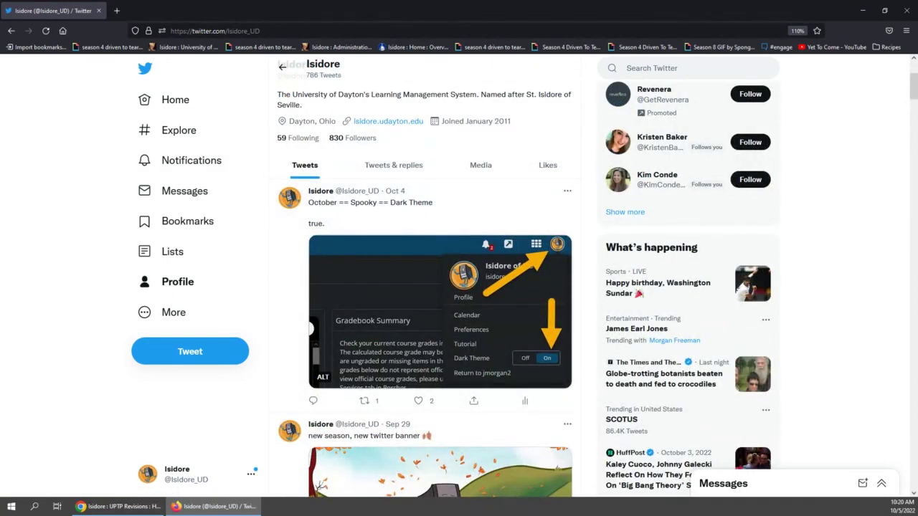
pyautogui.click(862, 10)
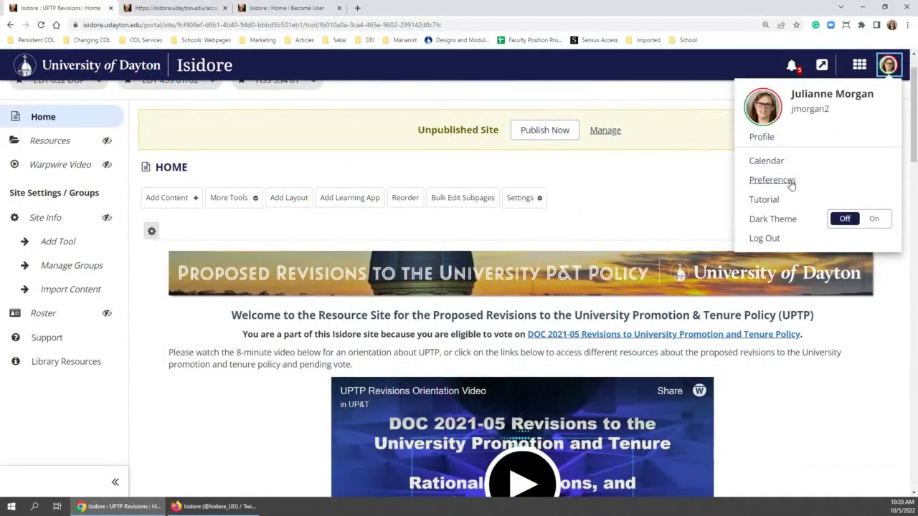
# Close the account options and look over the banner and welcome text on the UPTP Revisions home page
pyautogui.click(686, 208)
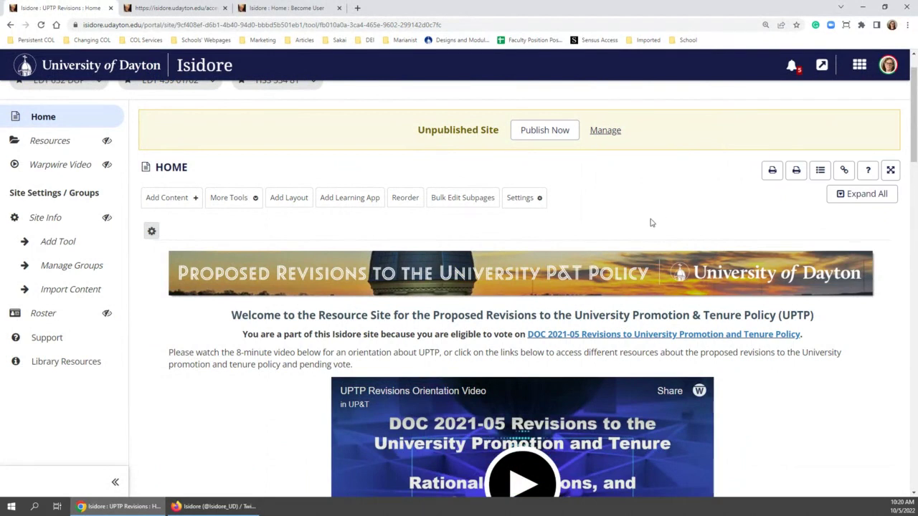
pyautogui.scroll(1, 251, 98)
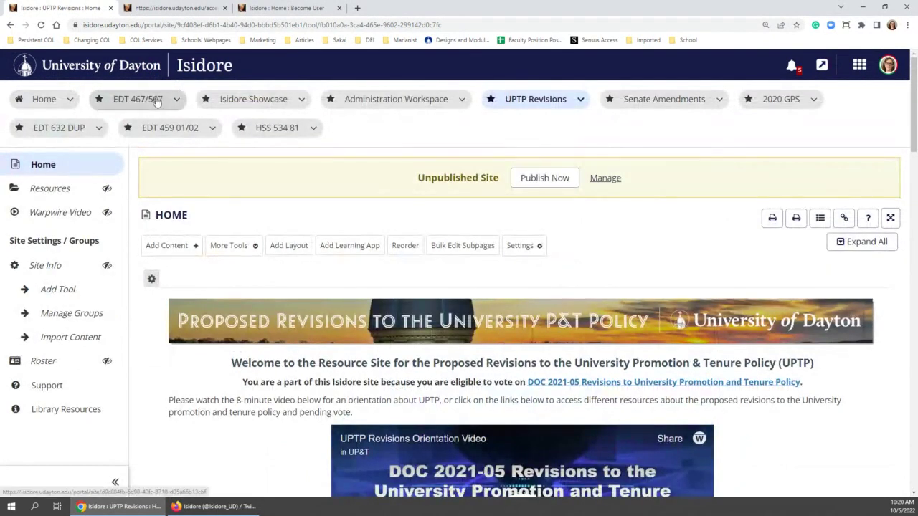
pyautogui.scroll(-1, 393, 226)
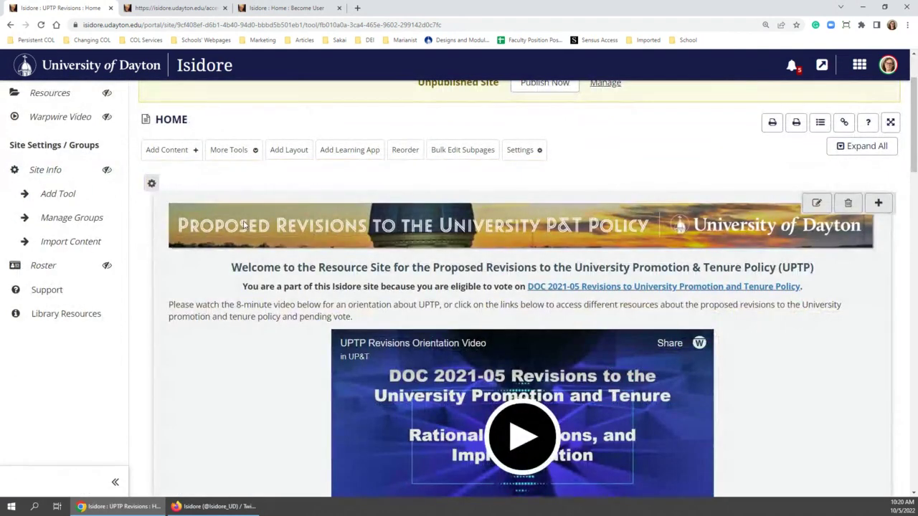
pyautogui.scroll(-1, 251, 187)
pyautogui.scroll(2, 234, 185)
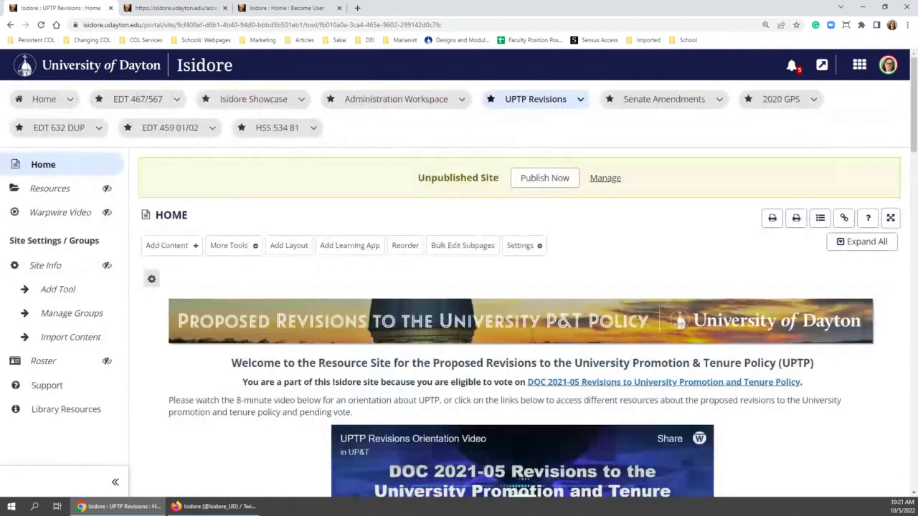
# Turn on the dark theme and close the account options
pyautogui.click(887, 65)
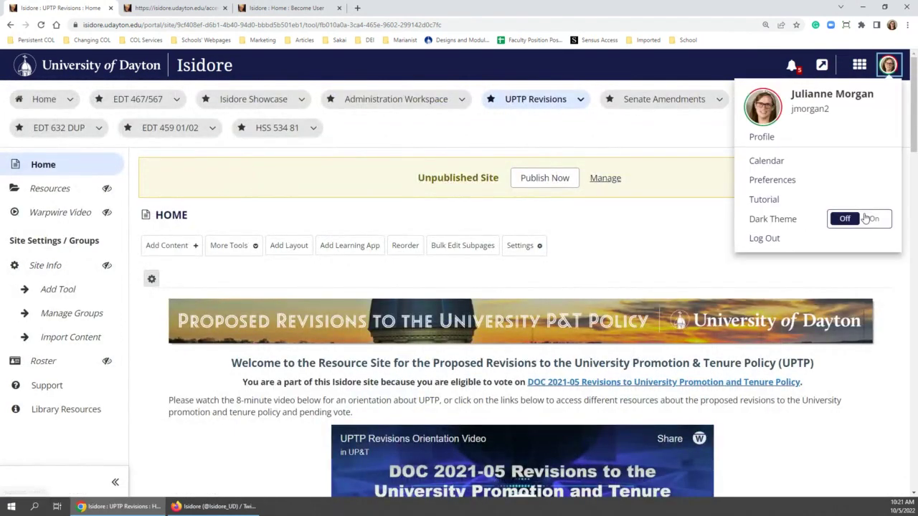
pyautogui.click(874, 219)
pyautogui.click(646, 242)
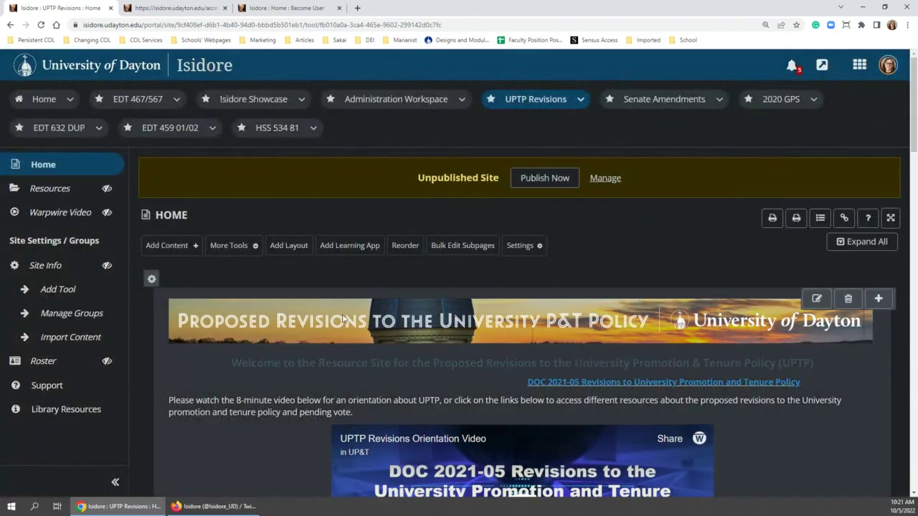
# Highlight the welcome heading and the line beneath it to check their readability in the dark theme
pyautogui.scroll(-3, 197, 124)
pyautogui.moveTo(618, 100); pyautogui.dragTo(824, 126)
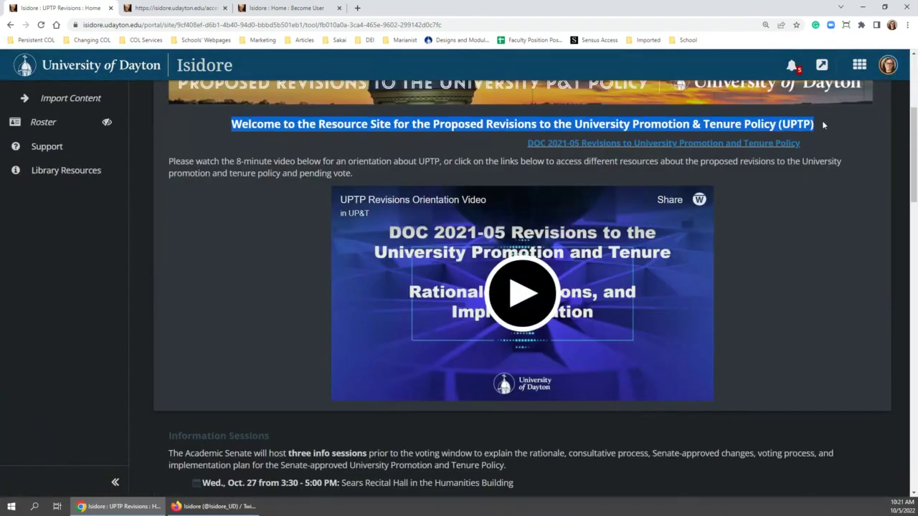
pyautogui.click(394, 167)
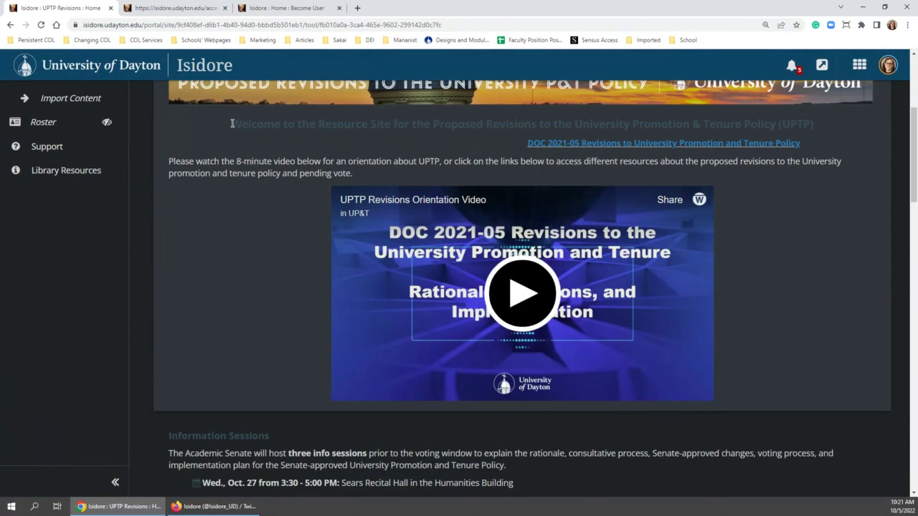
pyautogui.moveTo(231, 123); pyautogui.dragTo(330, 142)
pyautogui.click(225, 150)
pyautogui.moveTo(219, 142); pyautogui.dragTo(477, 144)
pyautogui.click(477, 143)
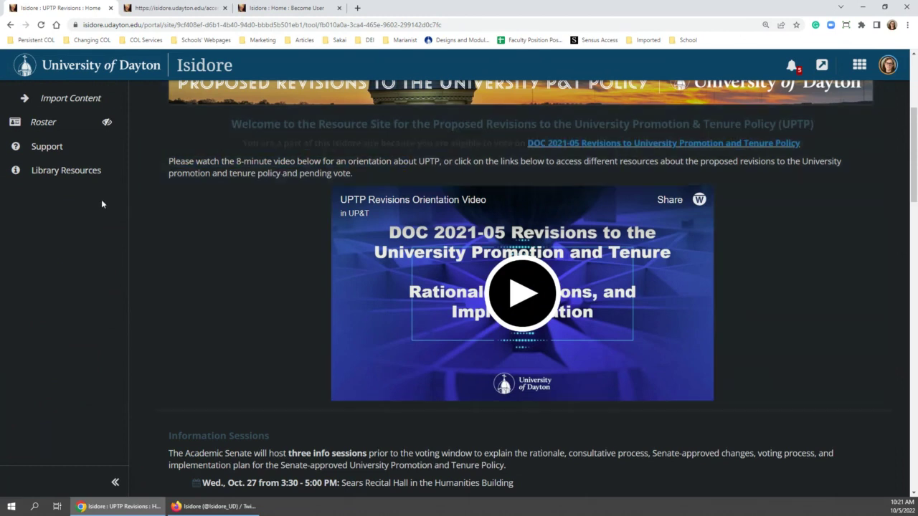
# Check the collapsible section headings in the dark theme, collapsing, expanding and again collapsing the At A Glance section
pyautogui.scroll(1, 134, 181)
pyautogui.scroll(-6, 159, 200)
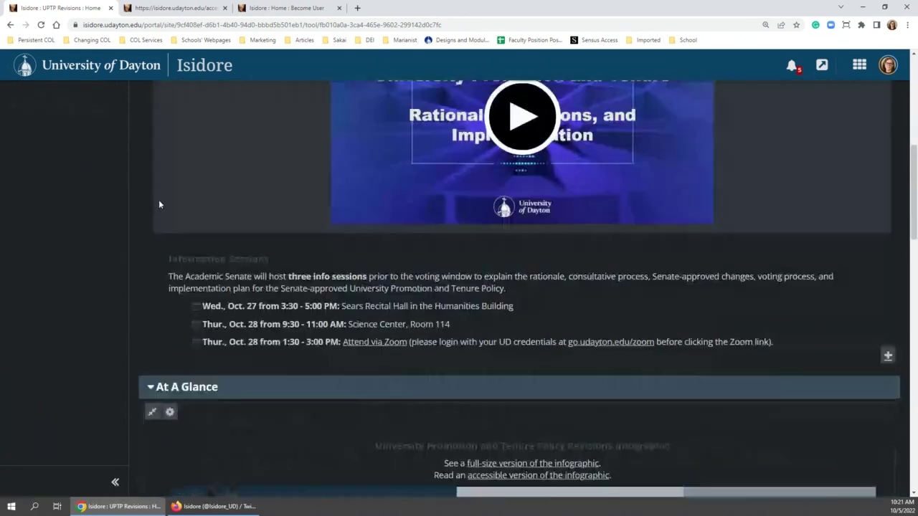
pyautogui.click(209, 186)
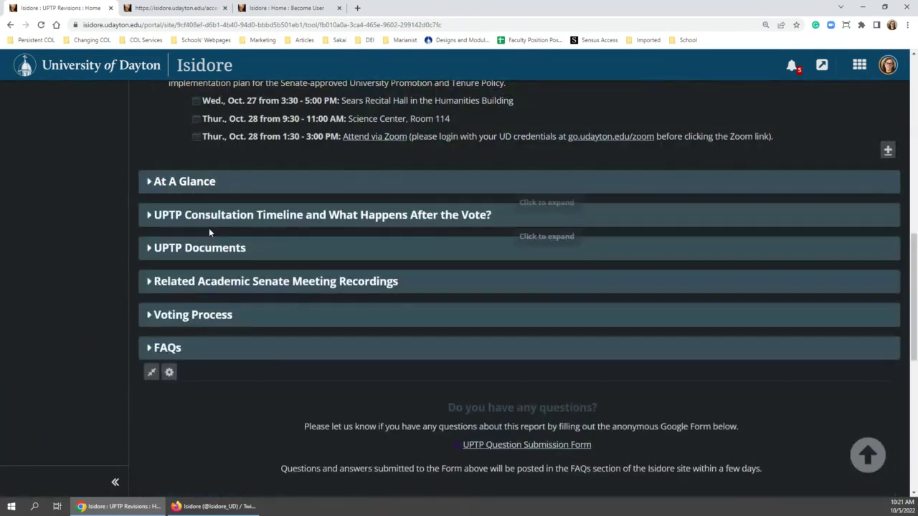
pyautogui.click(204, 183)
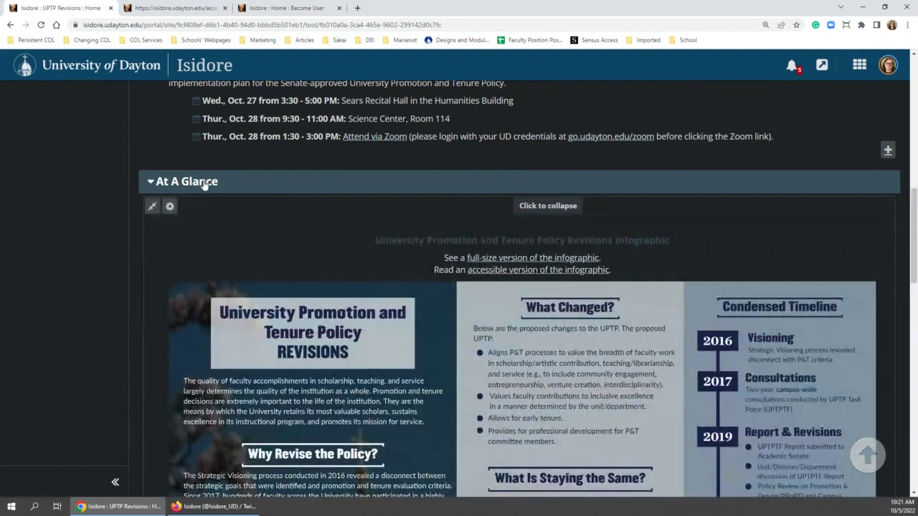
pyautogui.click(208, 182)
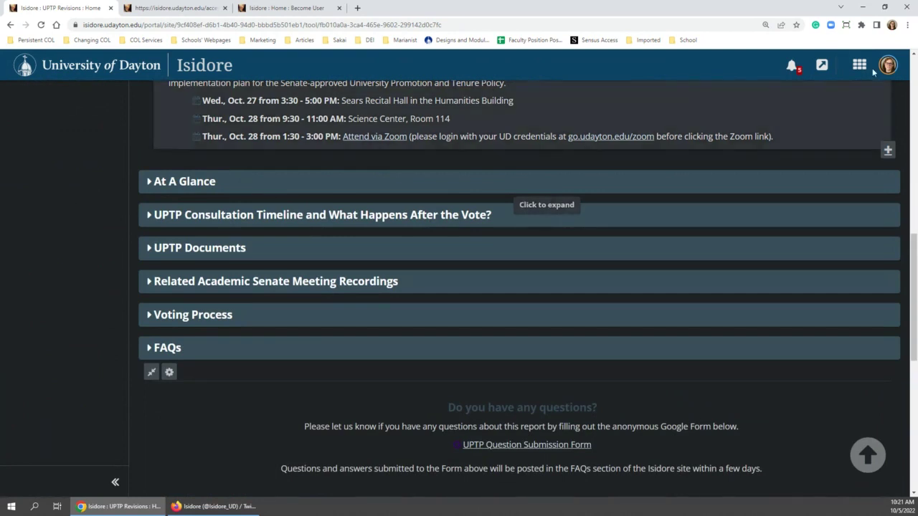
# Turn the dark theme off and expand the At A Glance section
pyautogui.click(887, 65)
pyautogui.click(845, 219)
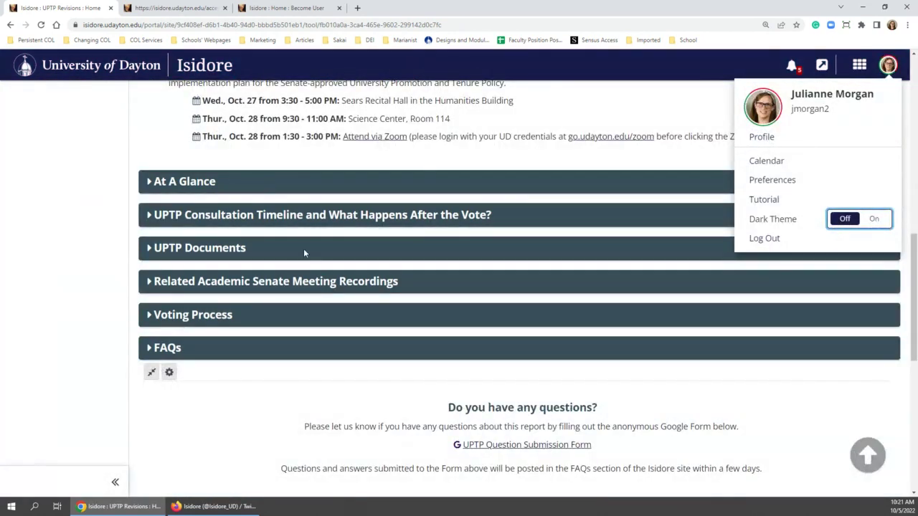
pyautogui.doubleClick(262, 190)
pyautogui.click(262, 188)
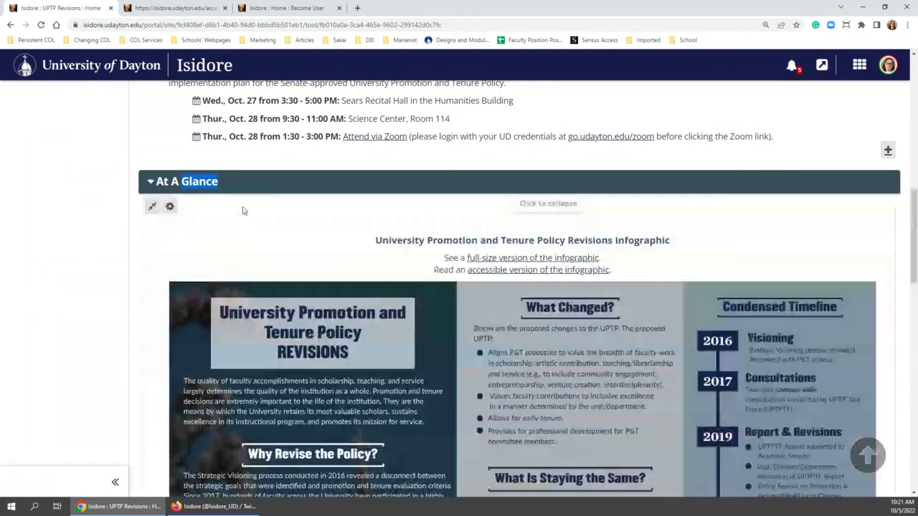
# Examine the At A Glance section's Column & Heading Styling settings and color scheme options, cancel without saving, and collapse the section
pyautogui.click(170, 207)
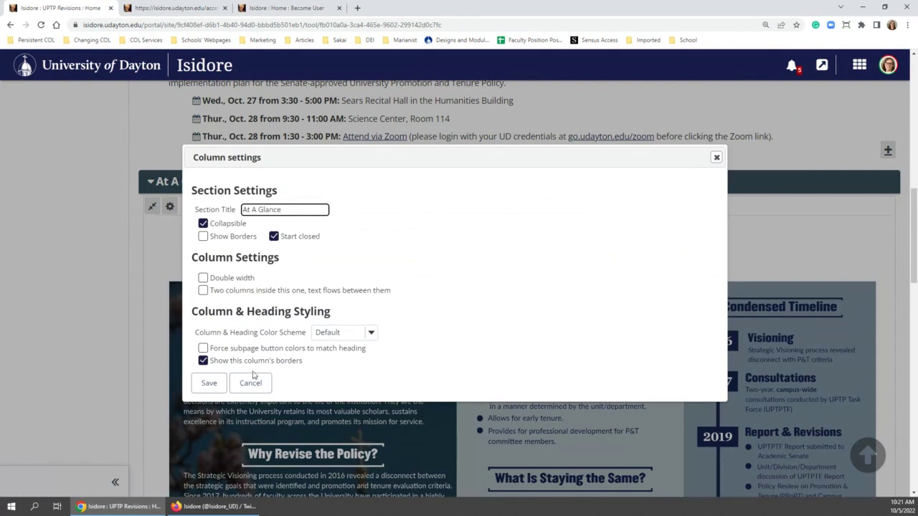
pyautogui.moveTo(197, 313); pyautogui.dragTo(347, 314)
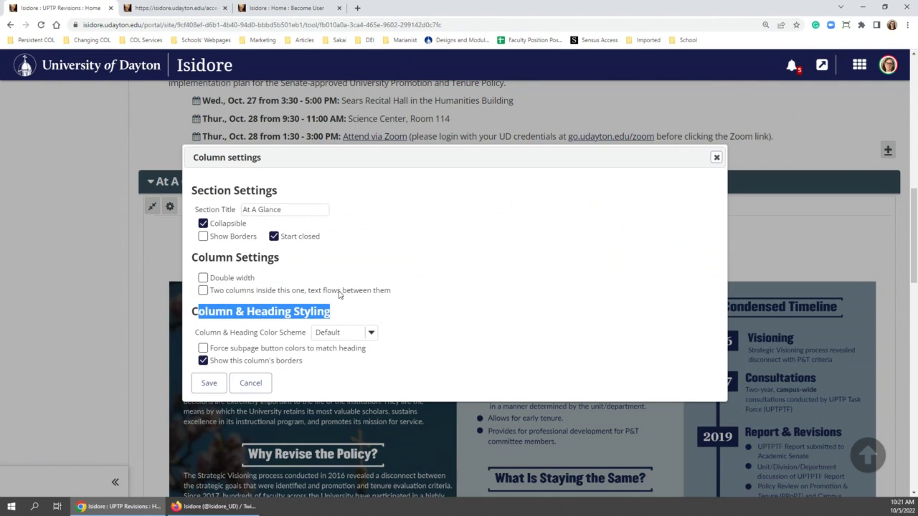
pyautogui.click(295, 307)
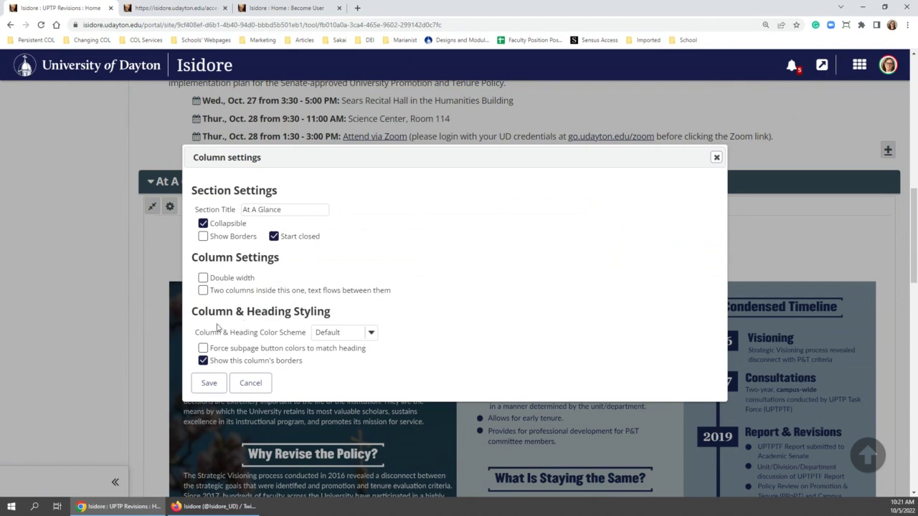
pyautogui.moveTo(194, 309); pyautogui.dragTo(327, 313)
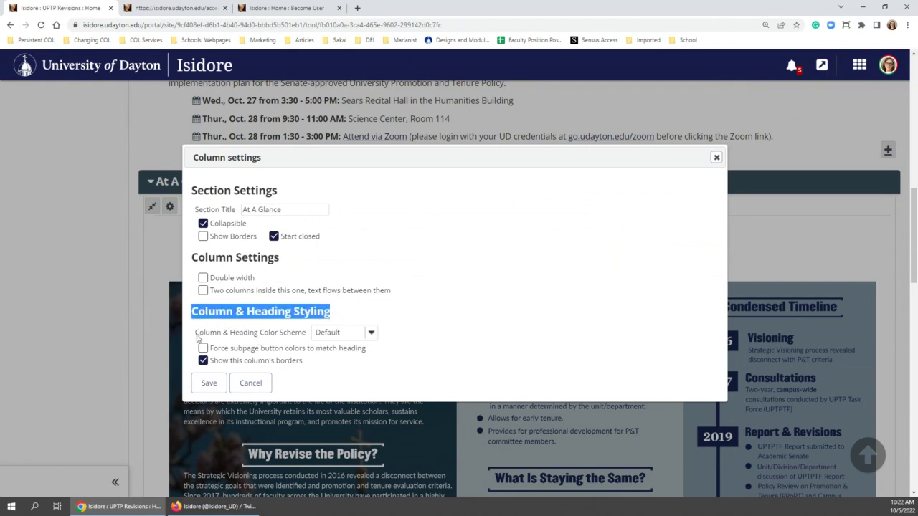
pyautogui.click(365, 334)
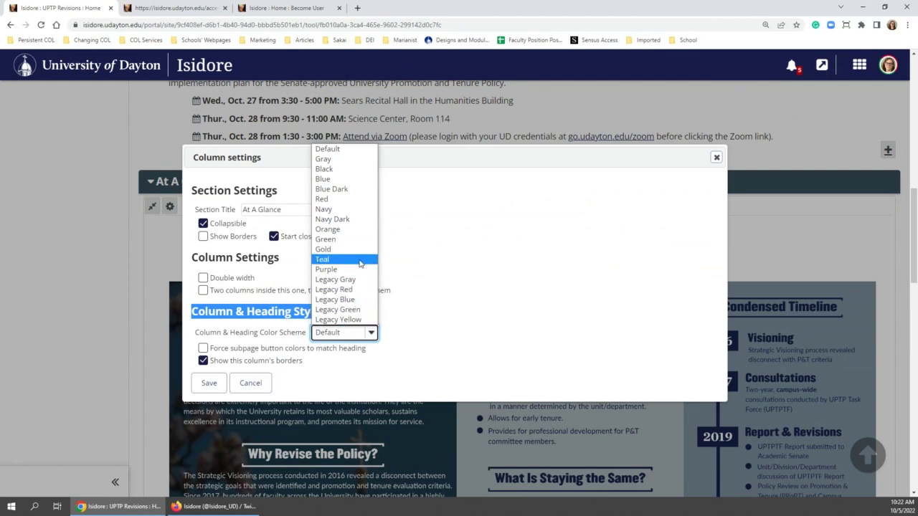
pyautogui.click(250, 381)
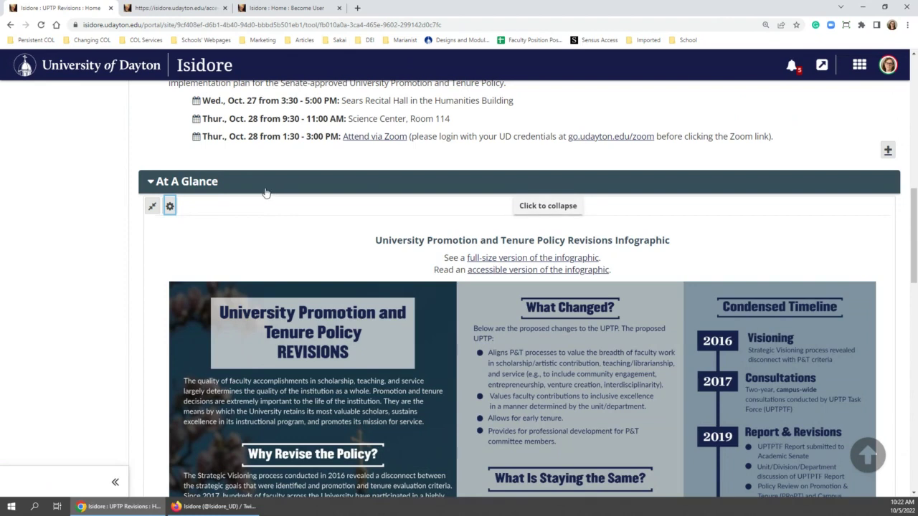
pyautogui.scroll(3, 266, 192)
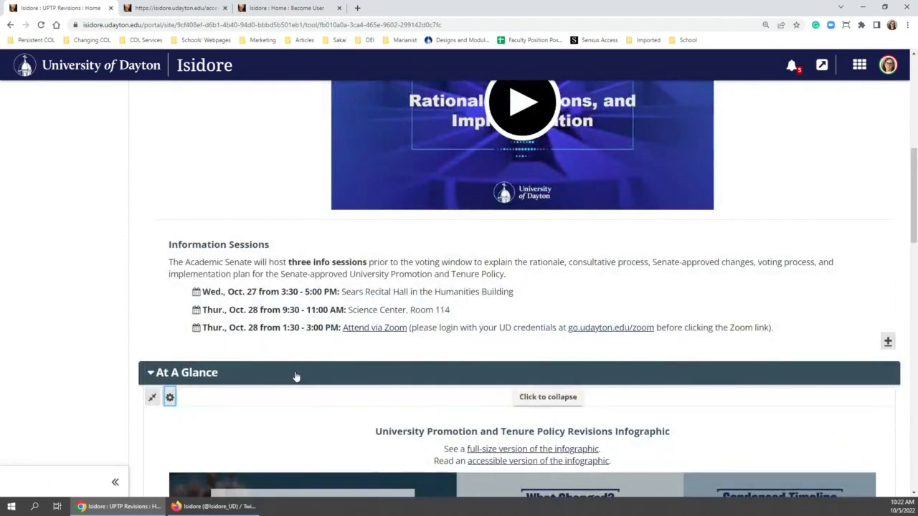
pyautogui.click(280, 377)
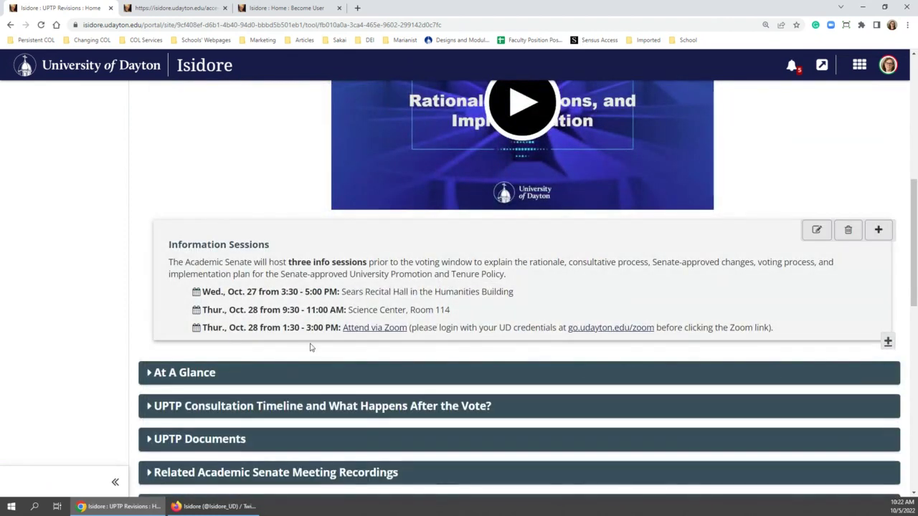
# Open the 2020 GPS site's Campus Resources page and look over its text and resource columns
pyautogui.scroll(-3, 304, 344)
pyautogui.scroll(10, 300, 326)
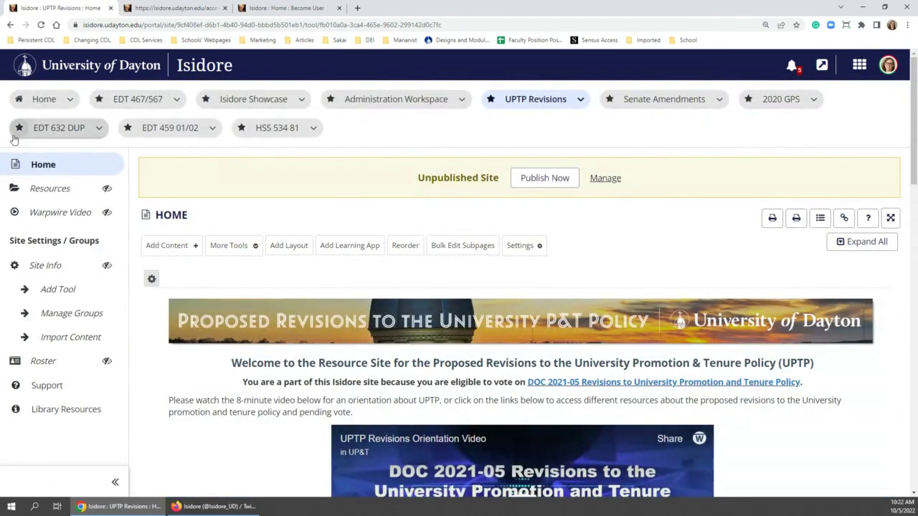
pyautogui.click(786, 98)
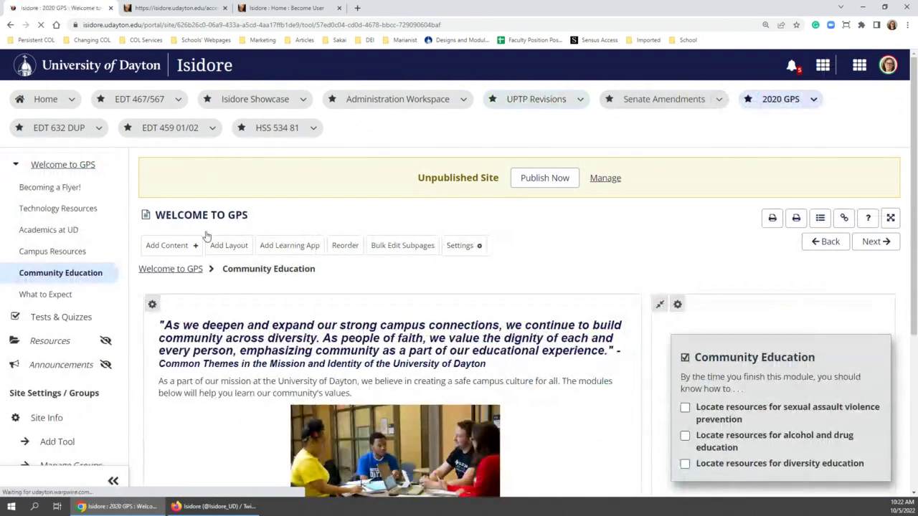
pyautogui.click(61, 258)
pyautogui.scroll(-3, 238, 258)
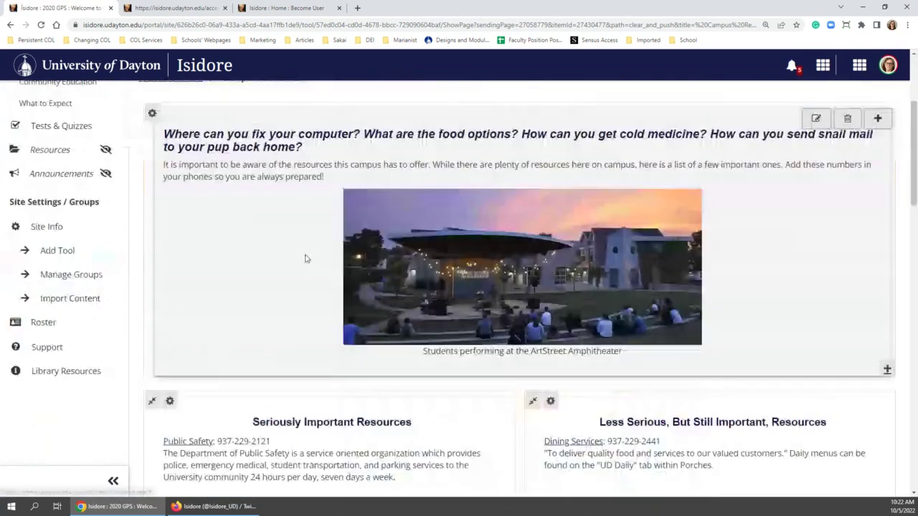
pyautogui.scroll(3, 303, 258)
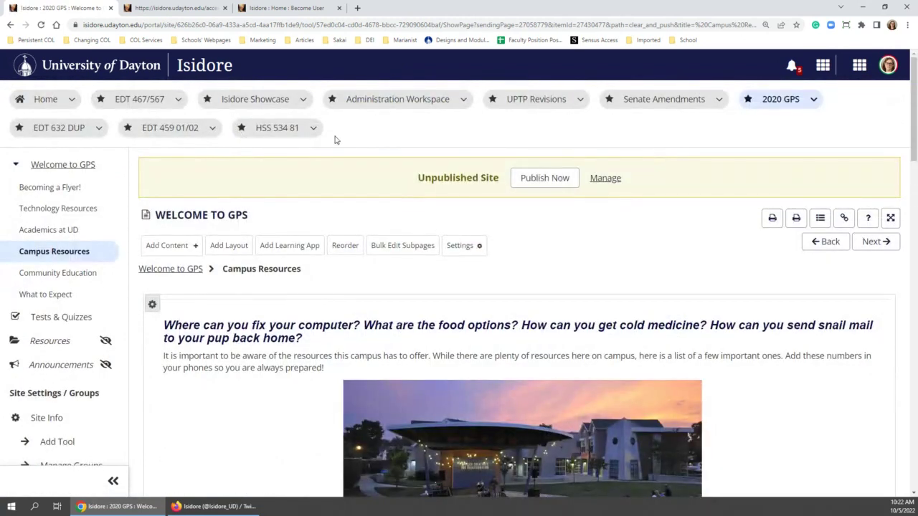
# Search the worksite list in the Administration Workspace for "nso" and open the Online NSO site
pyautogui.click(859, 65)
pyautogui.click(502, 68)
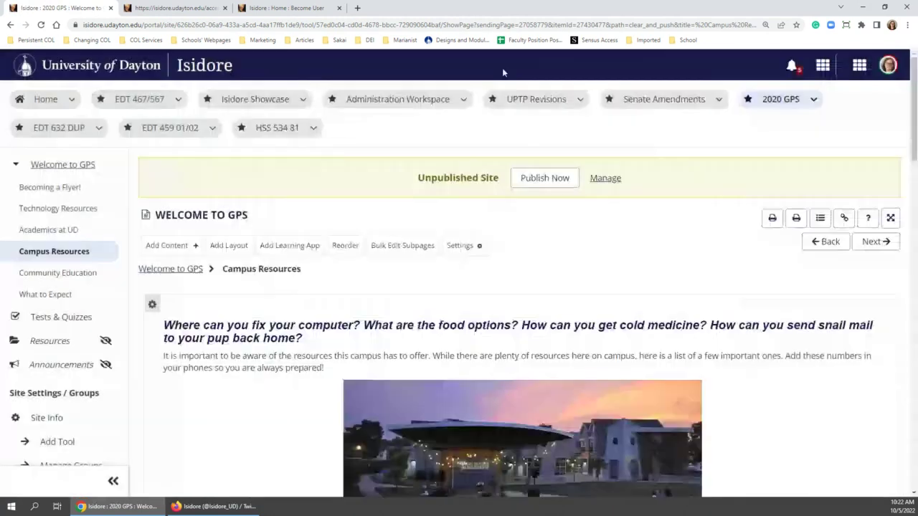
pyautogui.click(398, 103)
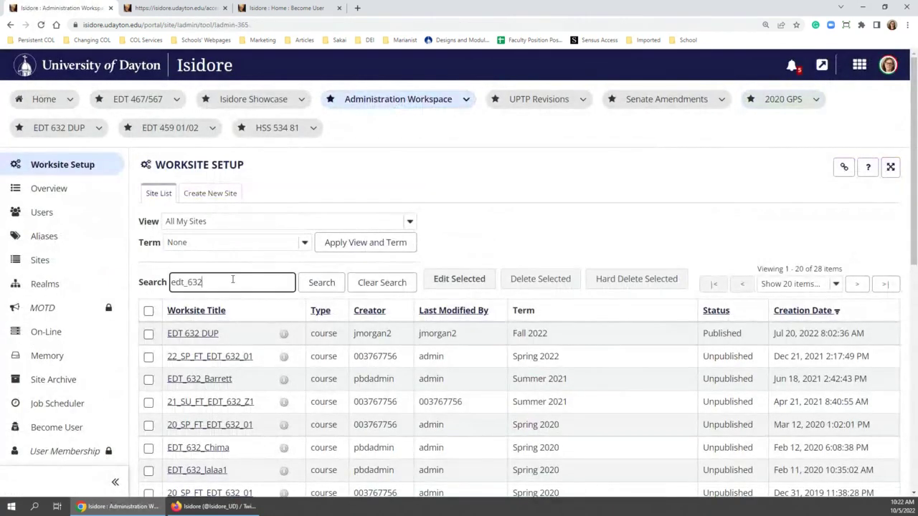
pyautogui.doubleClick(233, 281)
pyautogui.write('nso')
pyautogui.press('Return')
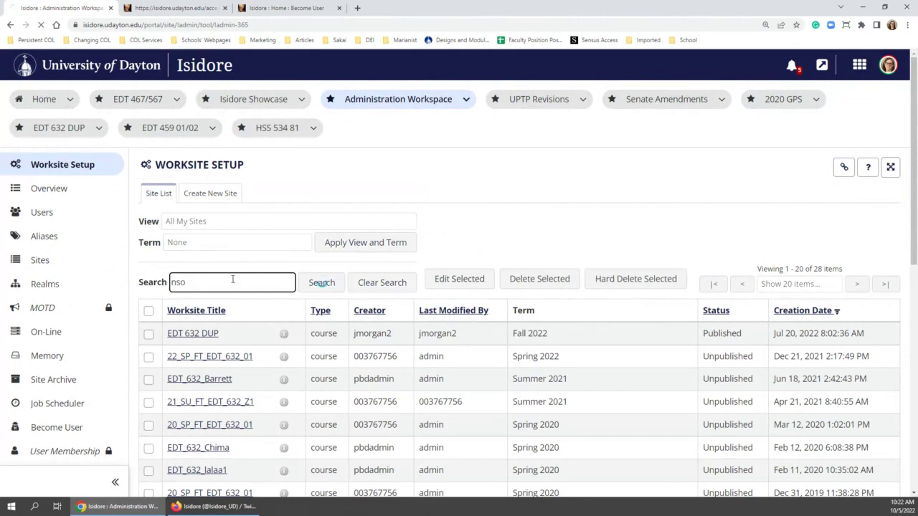
pyautogui.scroll(-2, 204, 304)
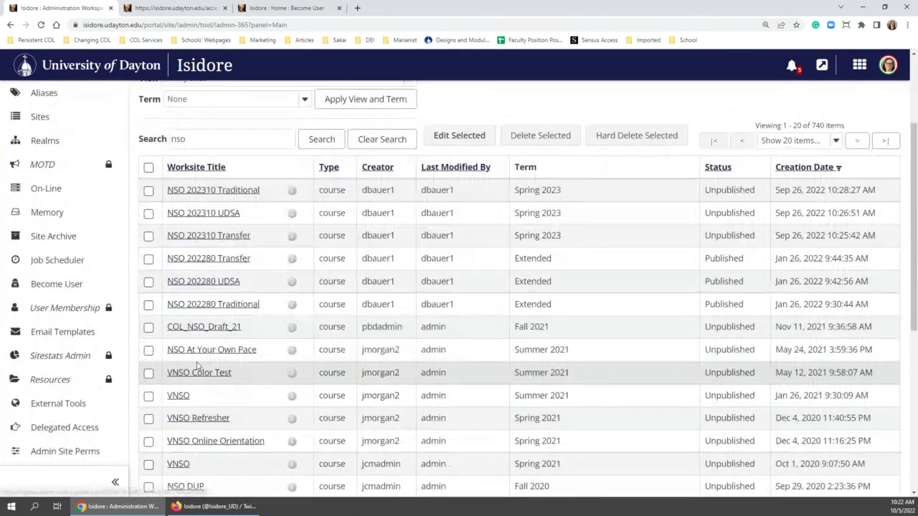
pyautogui.scroll(-2, 187, 396)
pyautogui.click(189, 365)
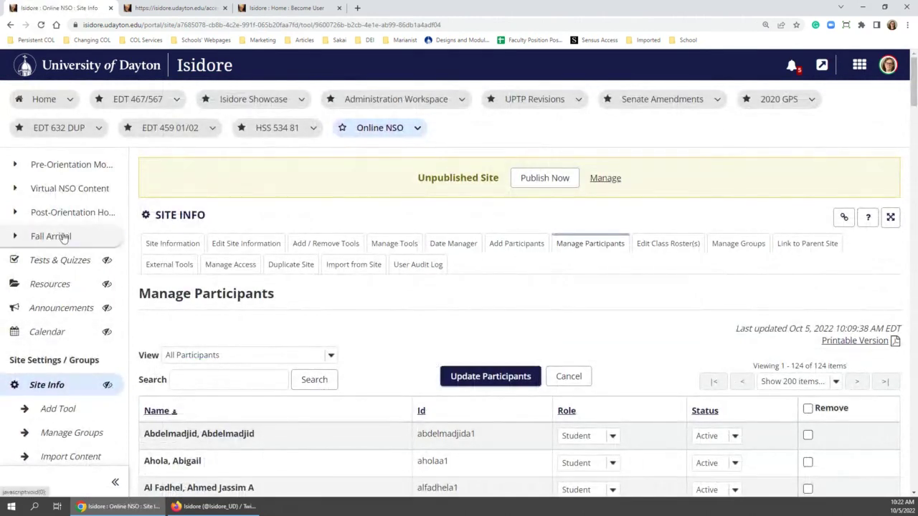
# Look through the Online NSO site's Post-Orientation Homework page and the Academics 101 page under Virtual NSO Content
pyautogui.click(71, 233)
pyautogui.click(71, 213)
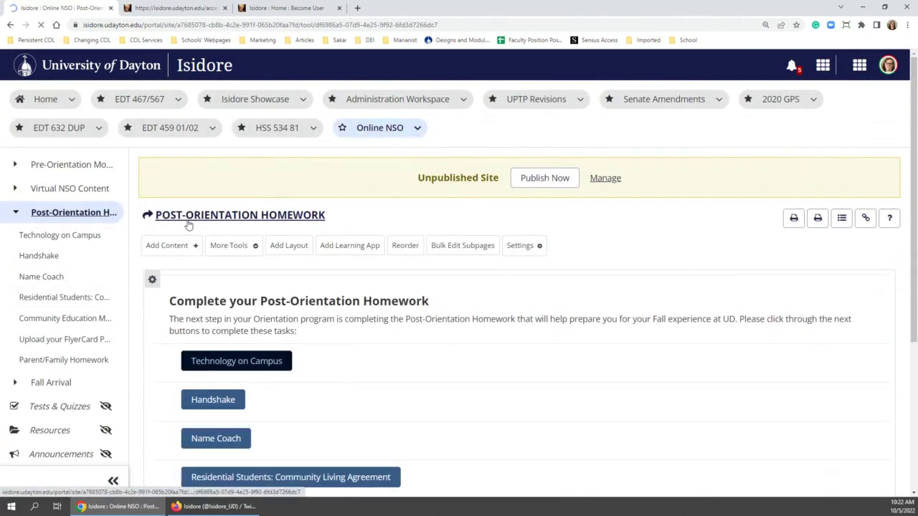
pyautogui.click(66, 190)
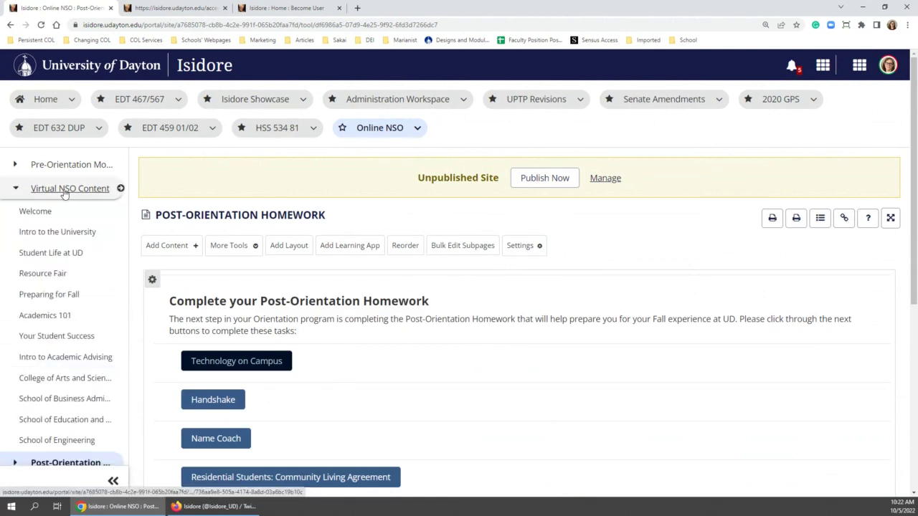
pyautogui.click(66, 164)
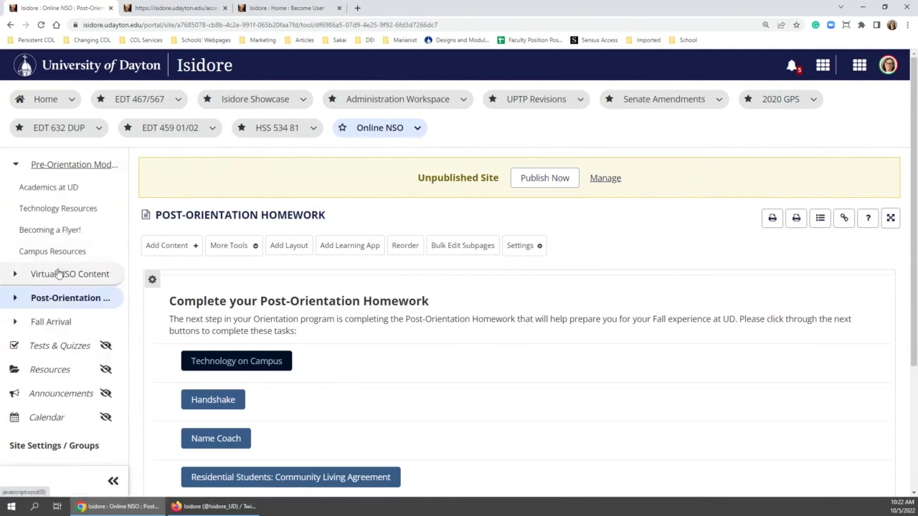
pyautogui.click(59, 273)
pyautogui.scroll(-4, 50, 274)
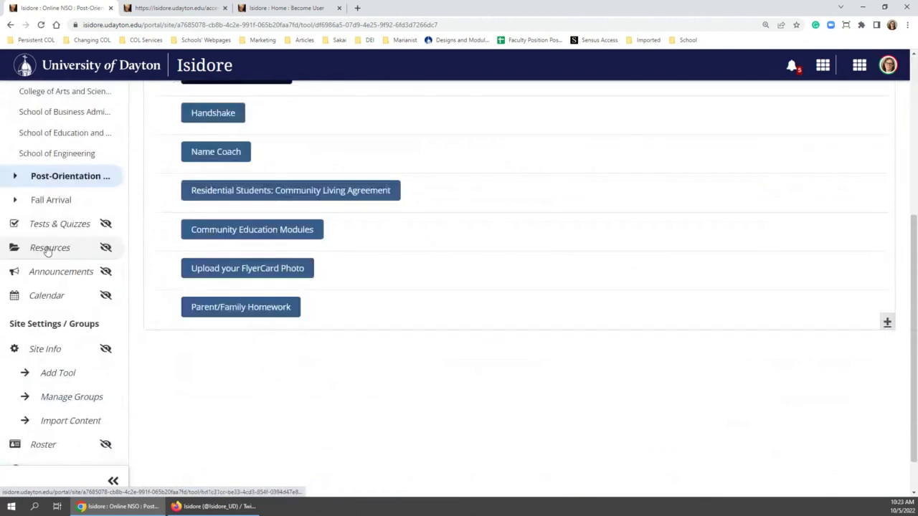
pyautogui.scroll(2, 43, 255)
pyautogui.click(61, 174)
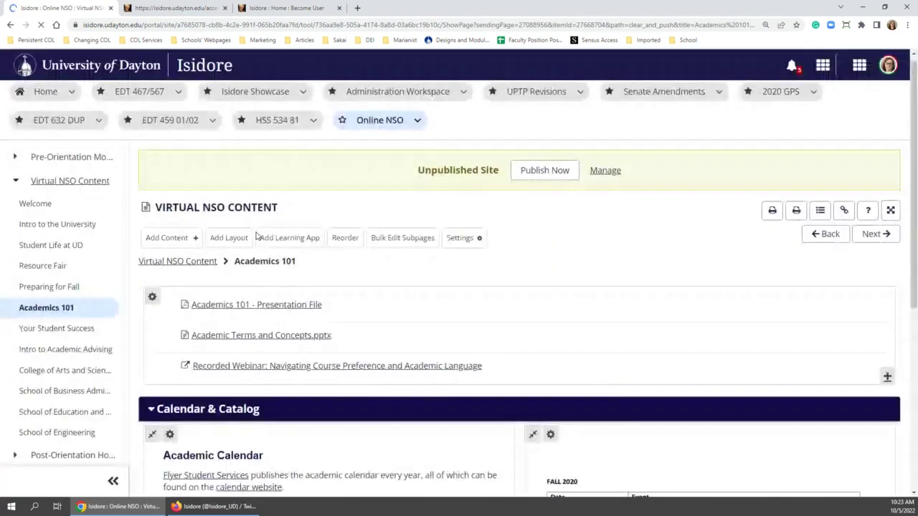
pyautogui.scroll(-5, 256, 233)
pyautogui.scroll(4, 254, 241)
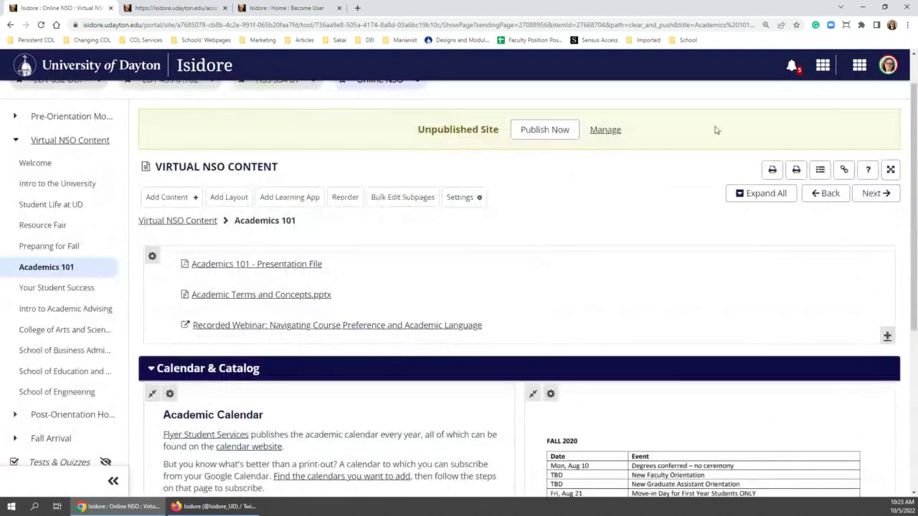
# Return to the "nso" worksite list in the Administration Workspace and open the Summer 2021 VNSO site in a new tab
pyautogui.click(860, 66)
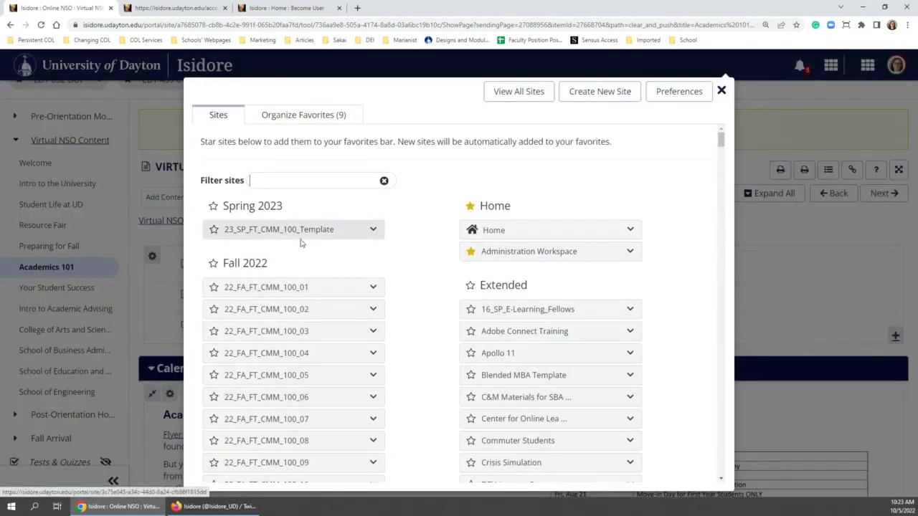
pyautogui.click(804, 279)
pyautogui.scroll(1, 645, 215)
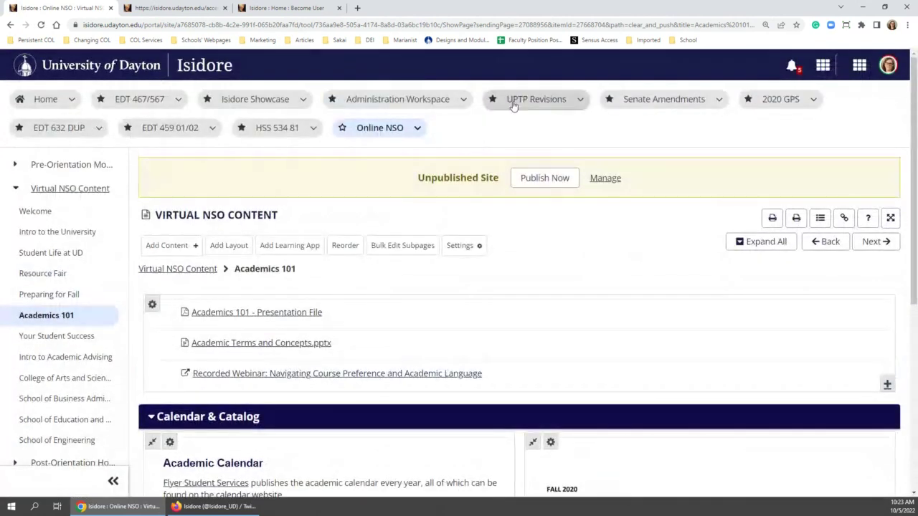
pyautogui.click(412, 101)
pyautogui.click(221, 284)
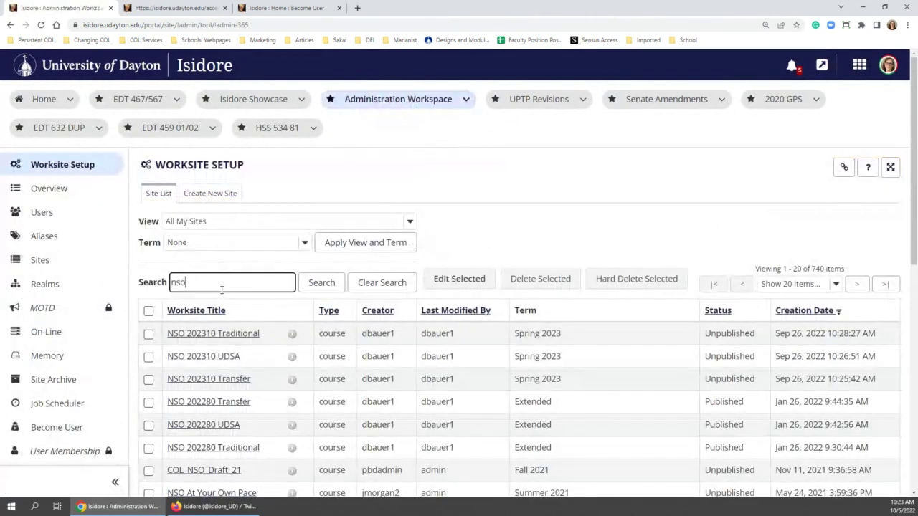
pyautogui.scroll(-5, 222, 289)
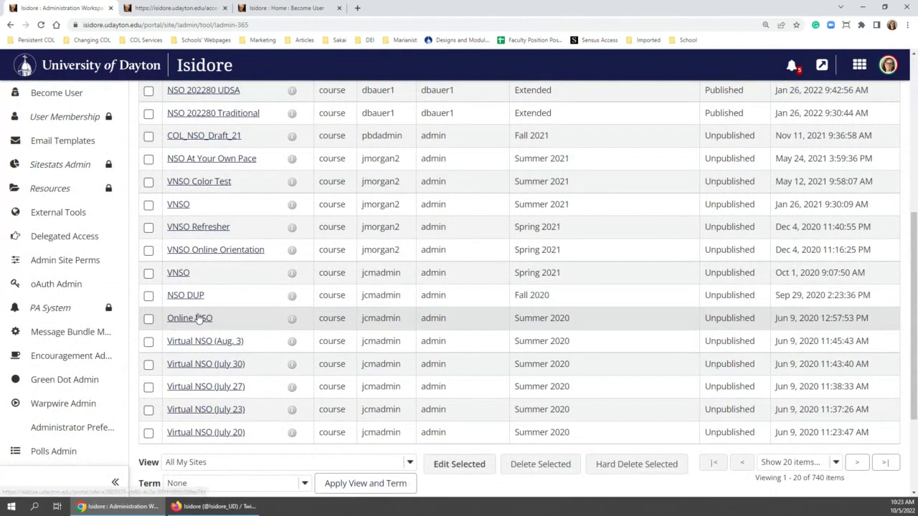
pyautogui.rightClick(180, 206)
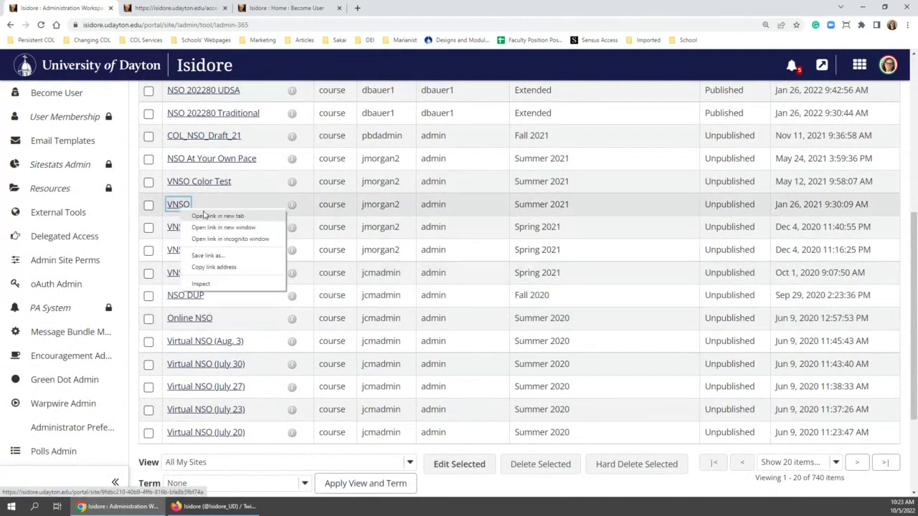
pyautogui.click(215, 215)
pyautogui.click(280, 7)
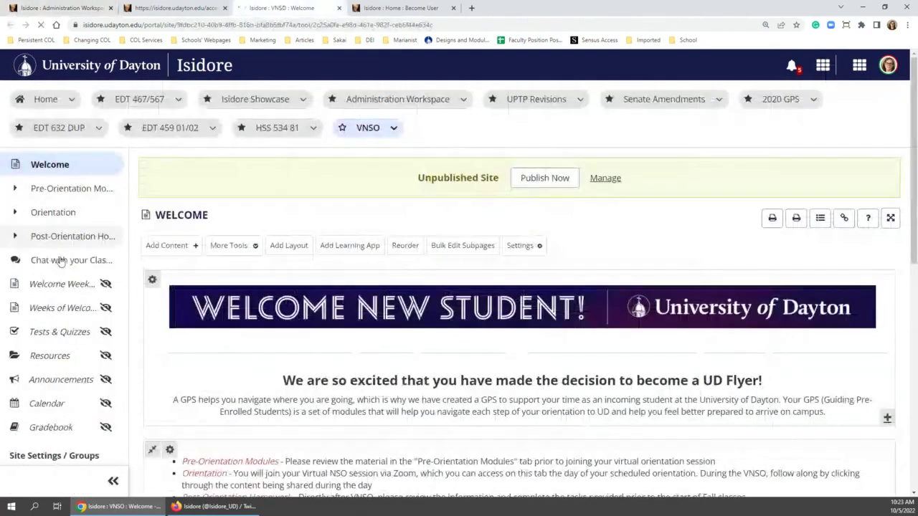
# Open the Resource Fair subpage from the VNSO site's Orientation page and examine its buttons with icons
pyautogui.click(60, 241)
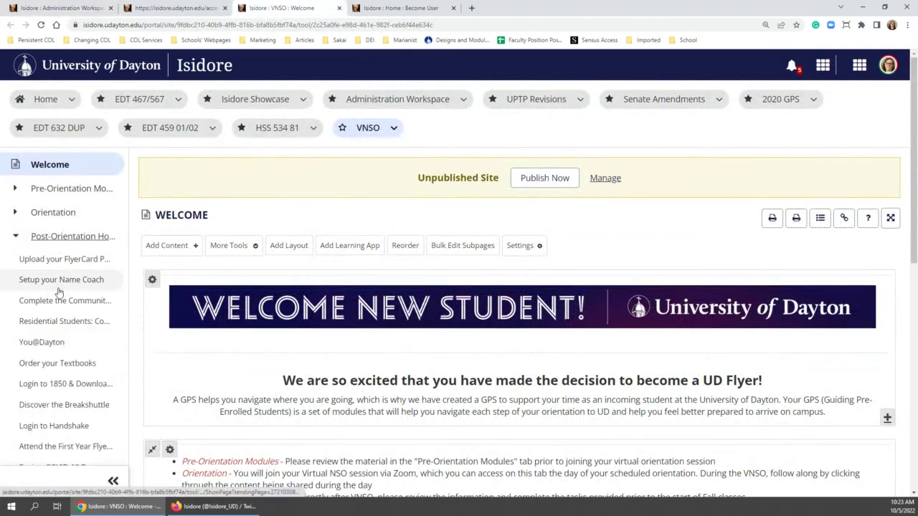
pyautogui.scroll(-1, 60, 292)
pyautogui.click(51, 164)
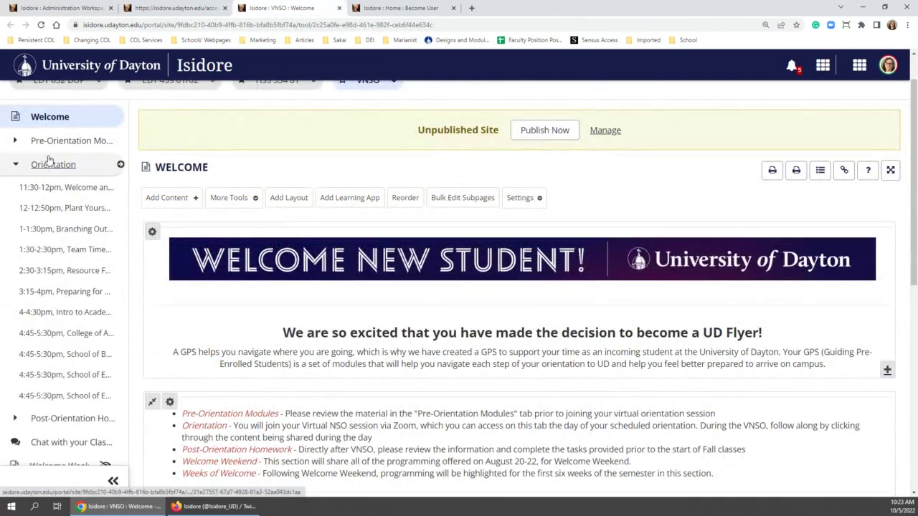
pyautogui.click(50, 163)
pyautogui.scroll(-4, 67, 184)
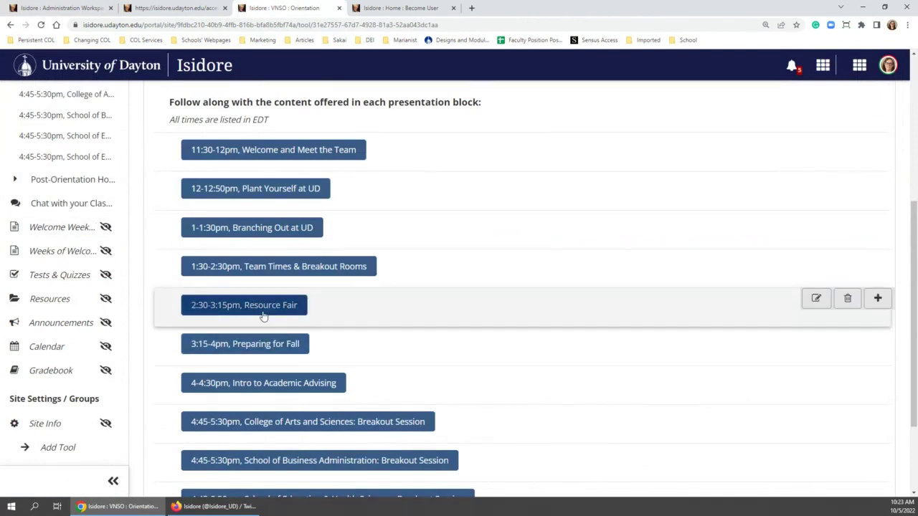
pyautogui.click(263, 316)
pyautogui.scroll(-3, 244, 215)
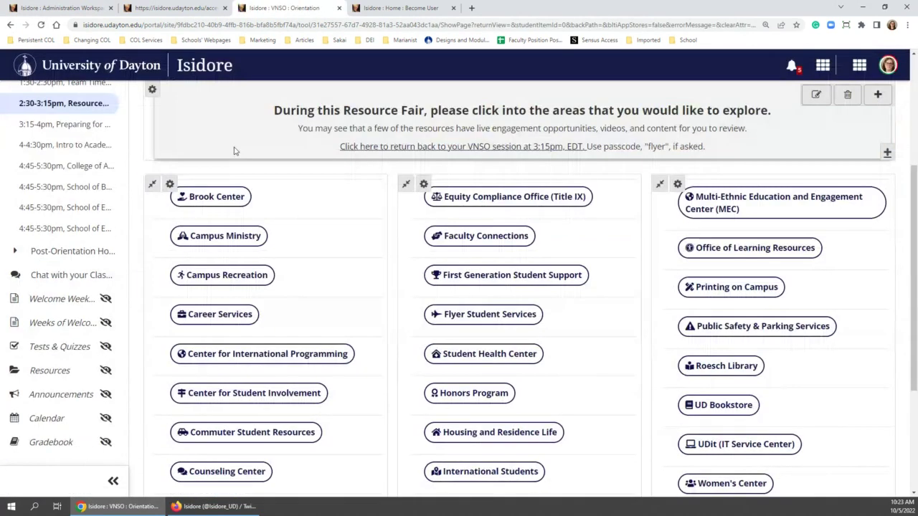
pyautogui.scroll(-1, 234, 150)
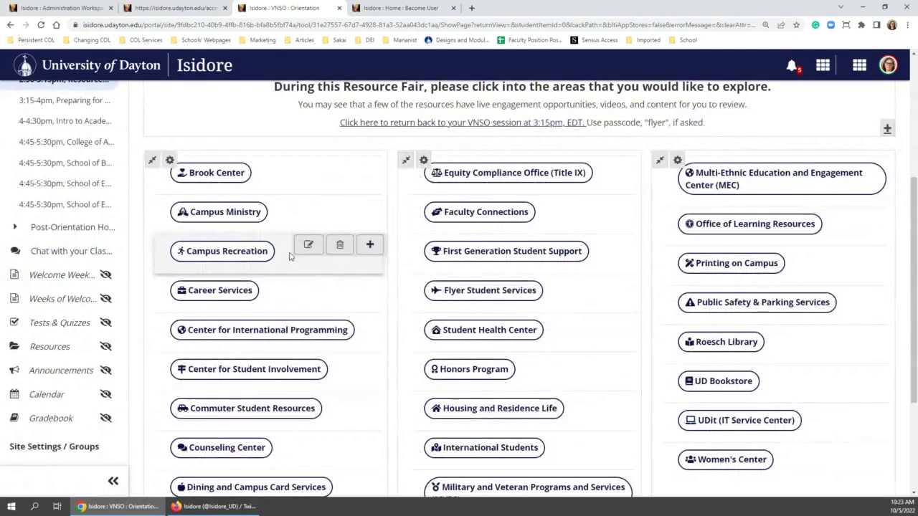
# Examine the custom CSS classes in the Campus Recreation item's Layout & Style settings, including the icon class, and cancel without saving
pyautogui.click(308, 246)
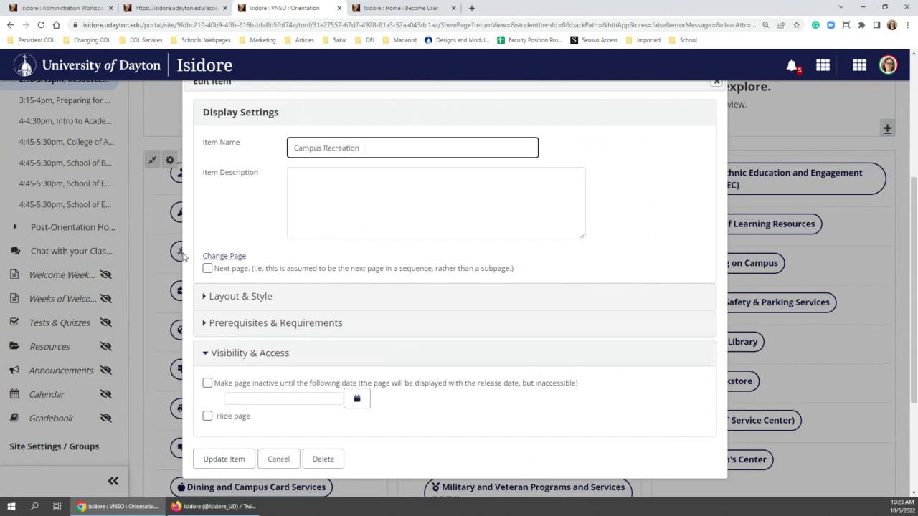
pyautogui.click(227, 297)
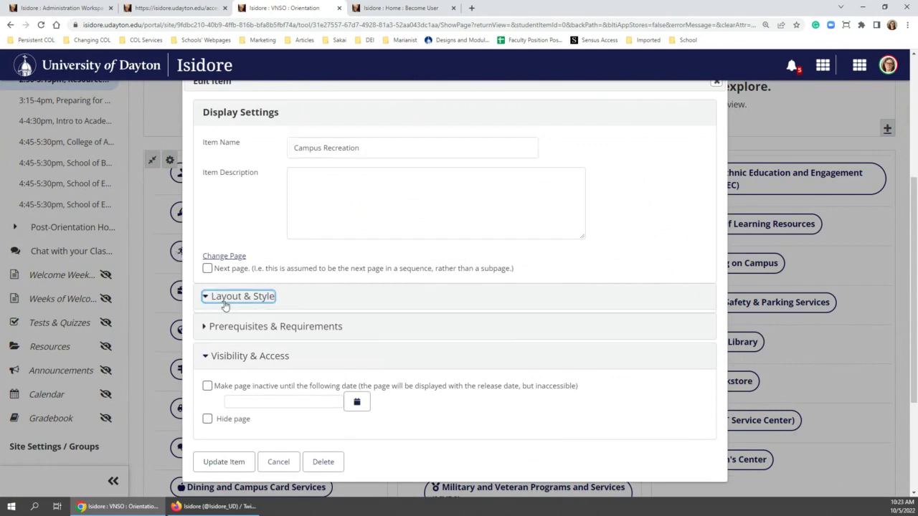
pyautogui.scroll(-3, 236, 287)
pyautogui.click(276, 214)
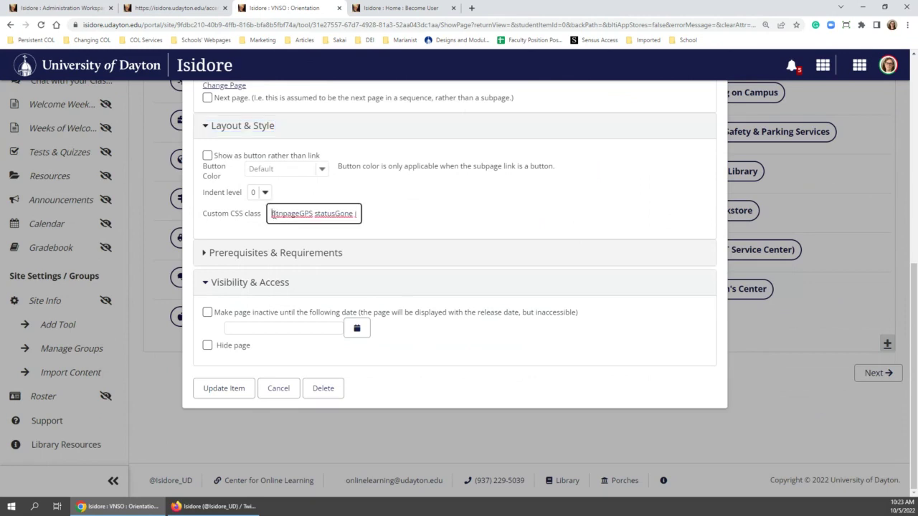
pyautogui.click(312, 213)
pyautogui.moveTo(320, 219); pyautogui.dragTo(356, 213)
pyautogui.click(306, 216)
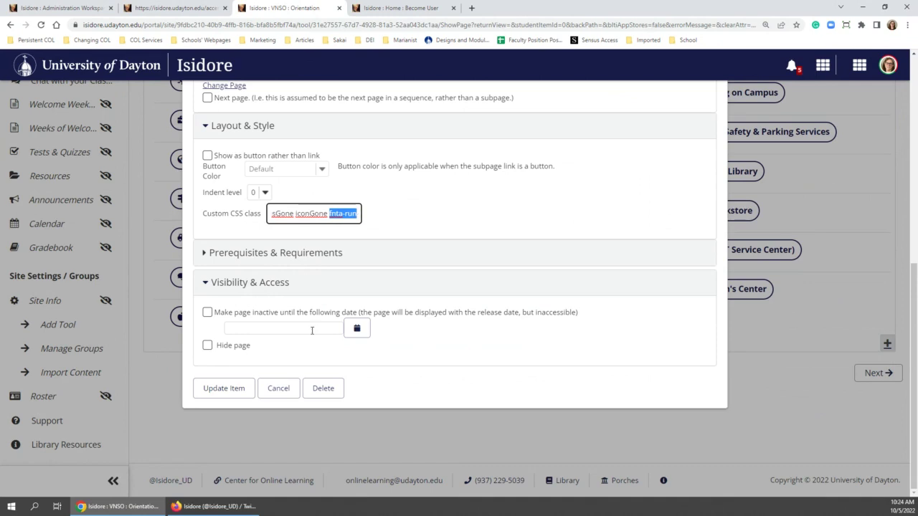
pyautogui.click(277, 387)
# Search the web for "font awesome" in a new browser tab and open the Font Awesome website
pyautogui.click(473, 8)
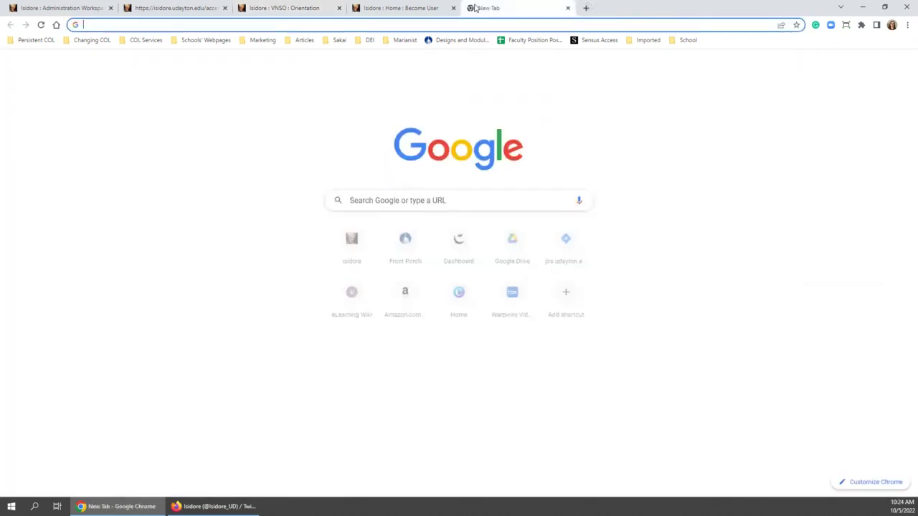
pyautogui.write('font')
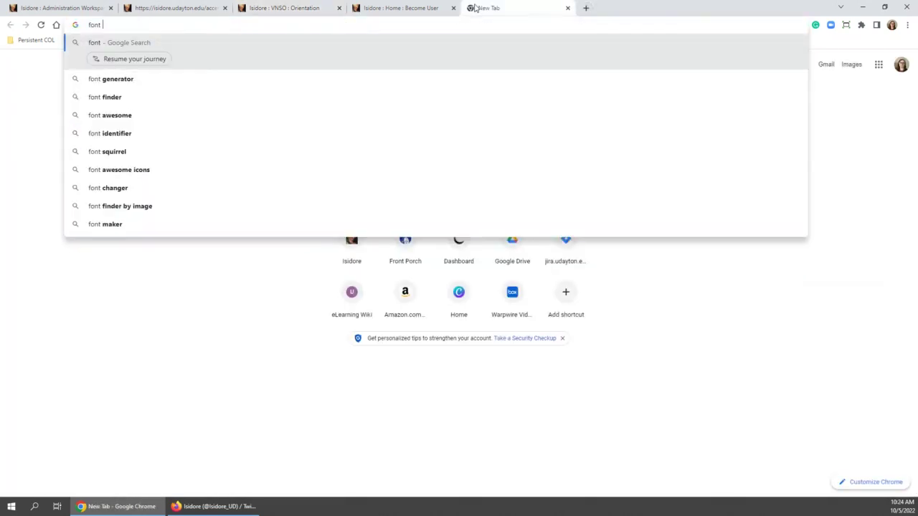
pyautogui.write(' awesome')
pyautogui.press('Return')
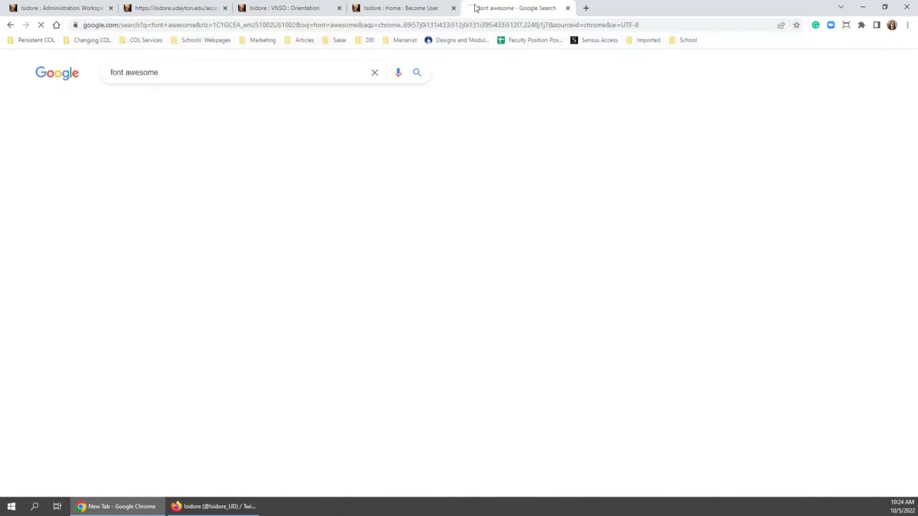
pyautogui.click(152, 161)
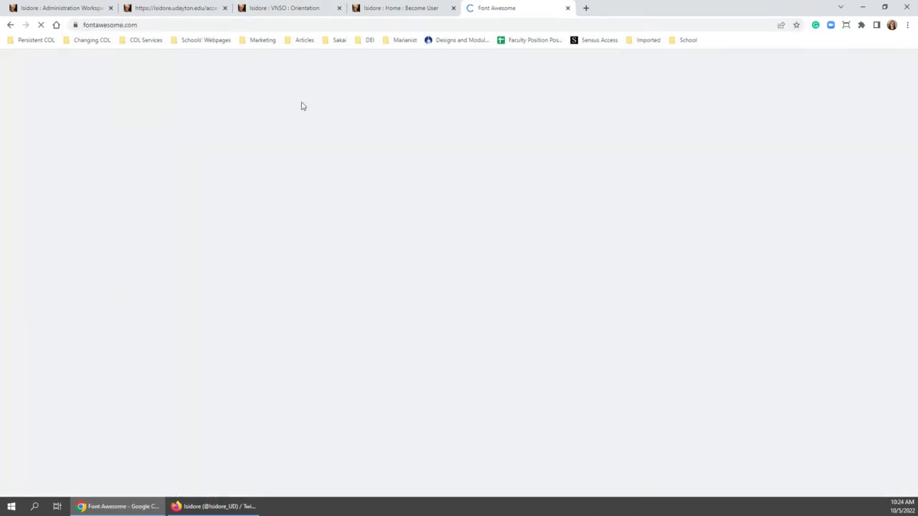
pyautogui.scroll(-1, 444, 115)
pyautogui.scroll(1, 445, 115)
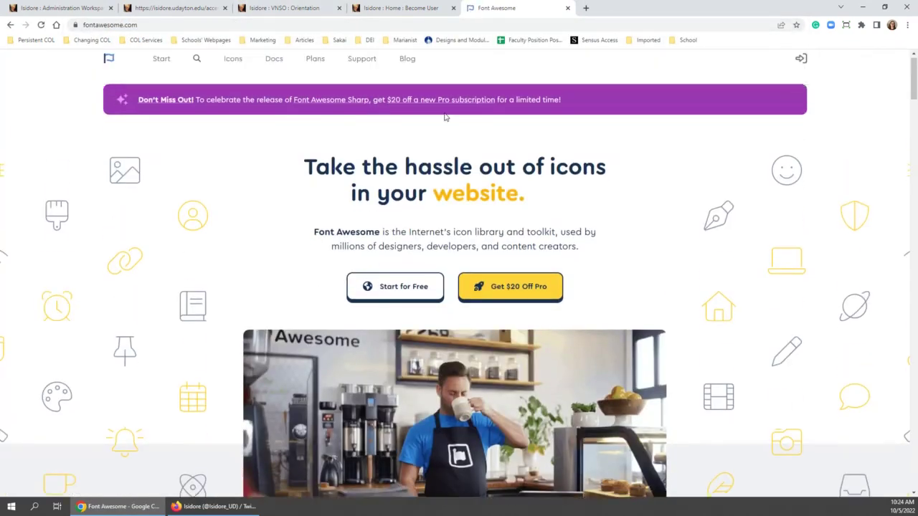
# Open the stapler icon's page from Font Awesome's icon library and examine its HTML class snippet
pyautogui.click(233, 68)
pyautogui.scroll(-4, 246, 90)
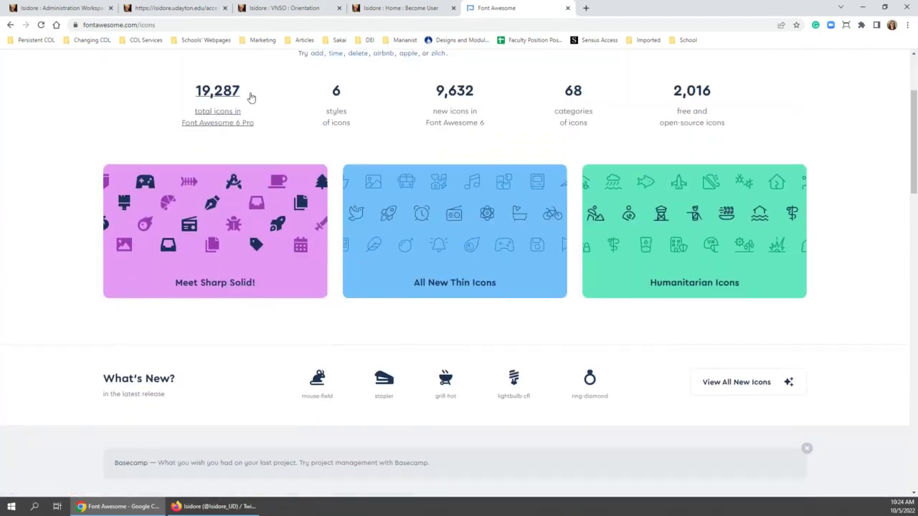
pyautogui.click(387, 141)
pyautogui.scroll(-1, 191, 254)
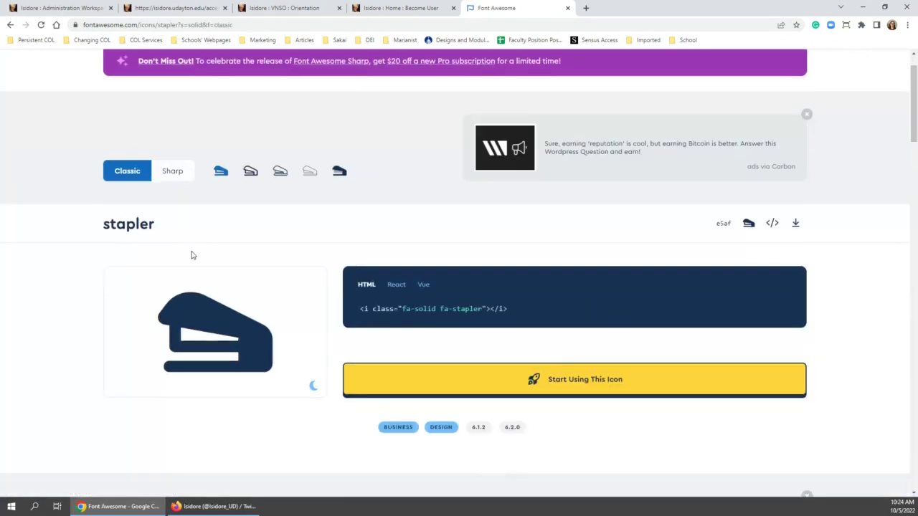
pyautogui.click(400, 315)
pyautogui.scroll(-1, 180, 225)
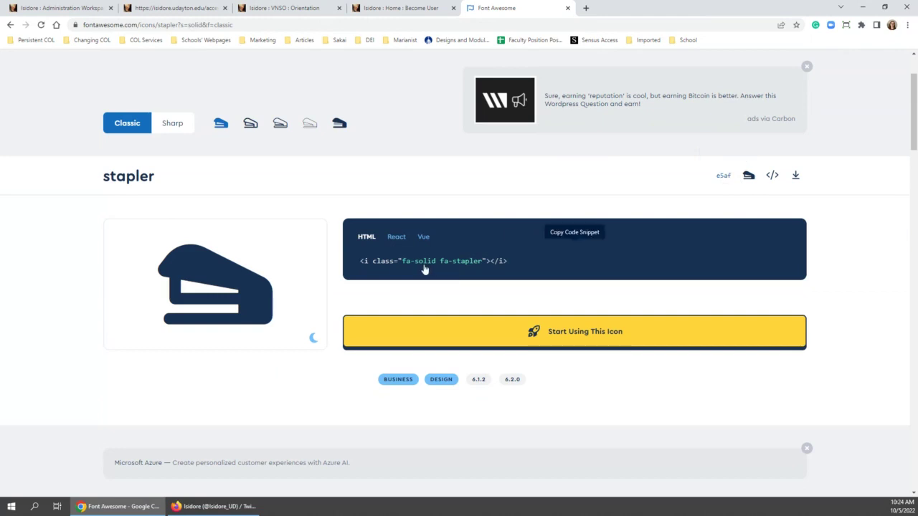
pyautogui.scroll(2, 381, 264)
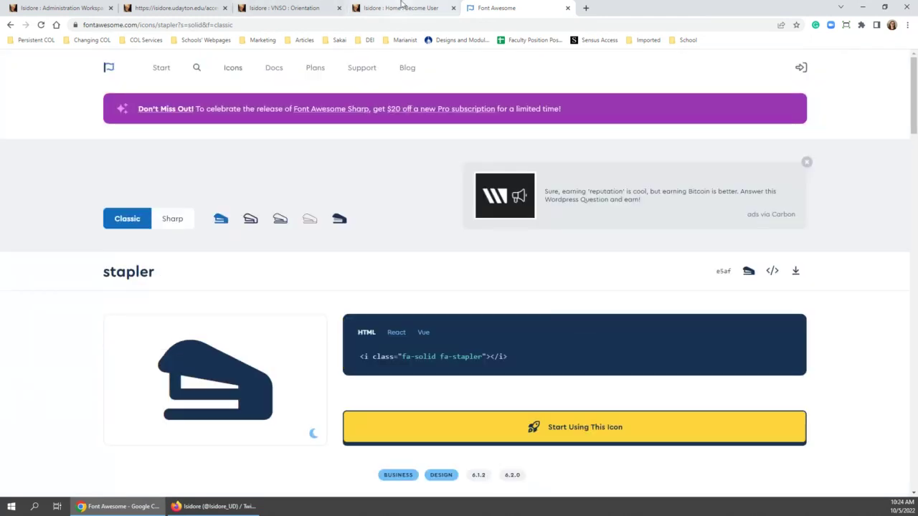
# Return to the VNSO Resource Fair page, examine the Custom CSS File options in its settings, and cancel without saving
pyautogui.click(285, 8)
pyautogui.scroll(5, 223, 197)
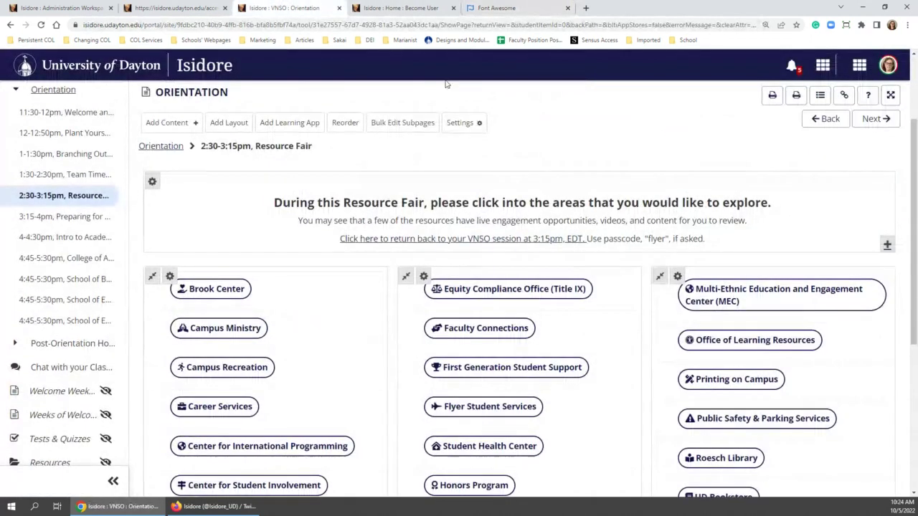
pyautogui.click(481, 125)
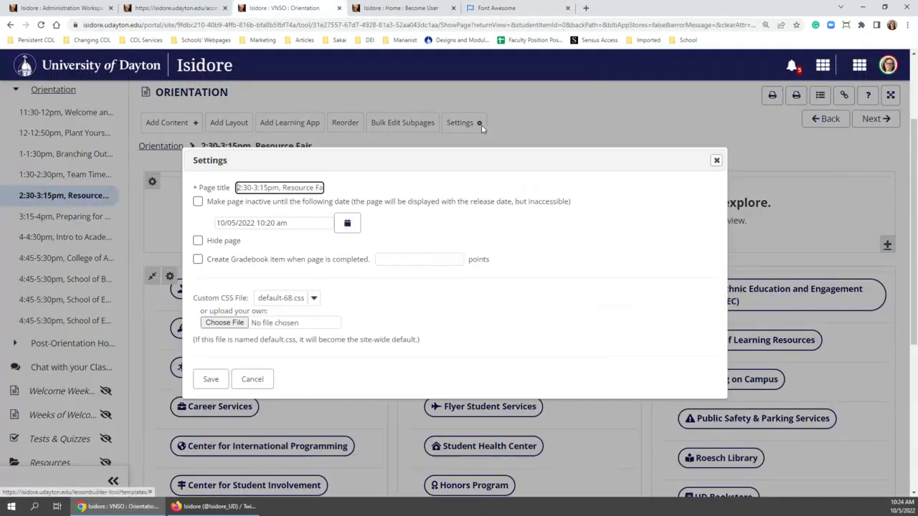
pyautogui.click(313, 298)
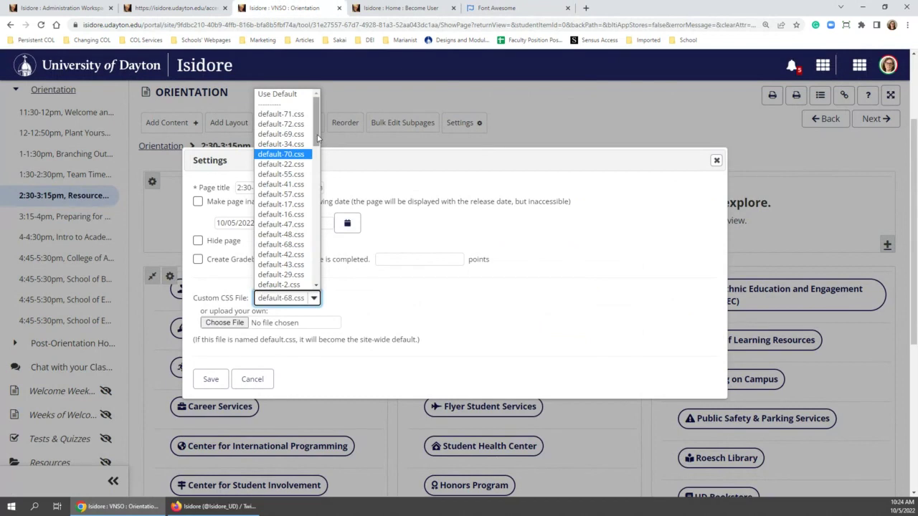
pyautogui.moveTo(318, 139)
pyautogui.mouseDown()
pyautogui.moveTo(320, 281)
pyautogui.moveTo(306, 129)
pyautogui.mouseUp()
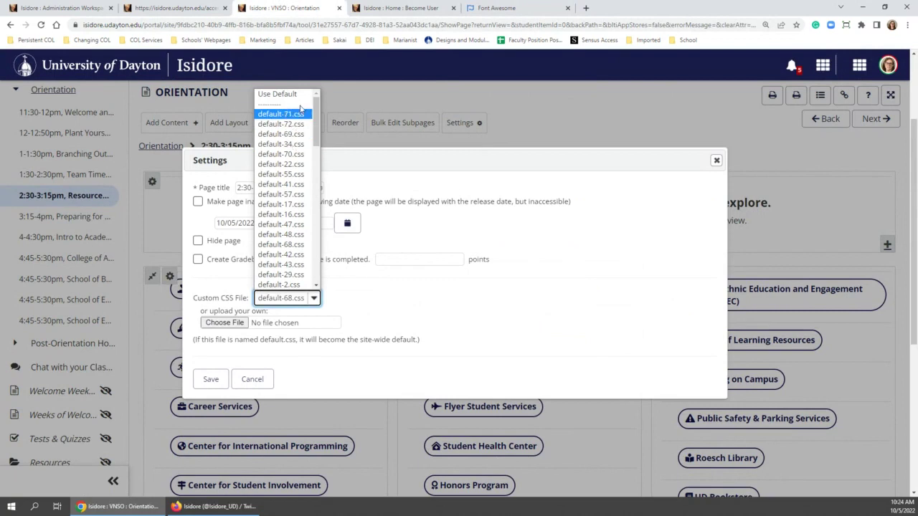
pyautogui.click(371, 184)
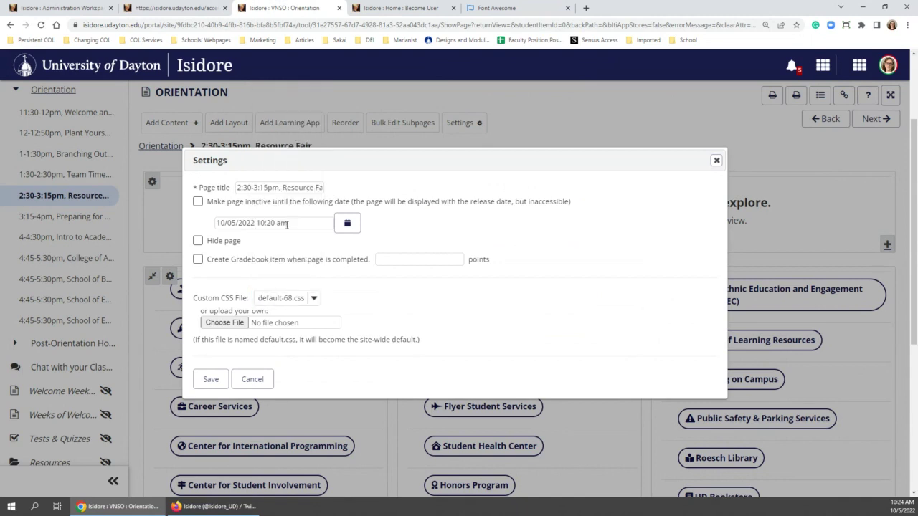
pyautogui.click(252, 378)
pyautogui.scroll(-3, 65, 353)
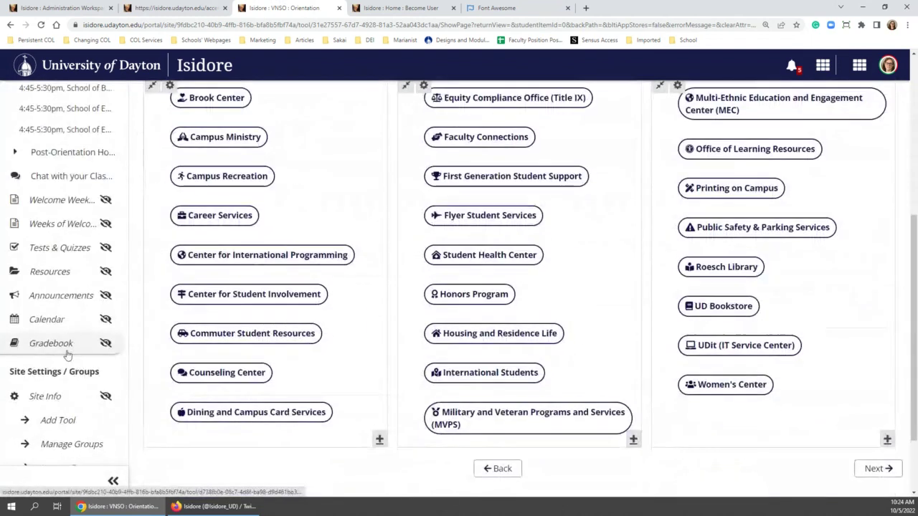
# Open default-72.css from the LB-CSS folder in the VNSO site's Resources
pyautogui.click(51, 271)
pyautogui.scroll(-3, 299, 234)
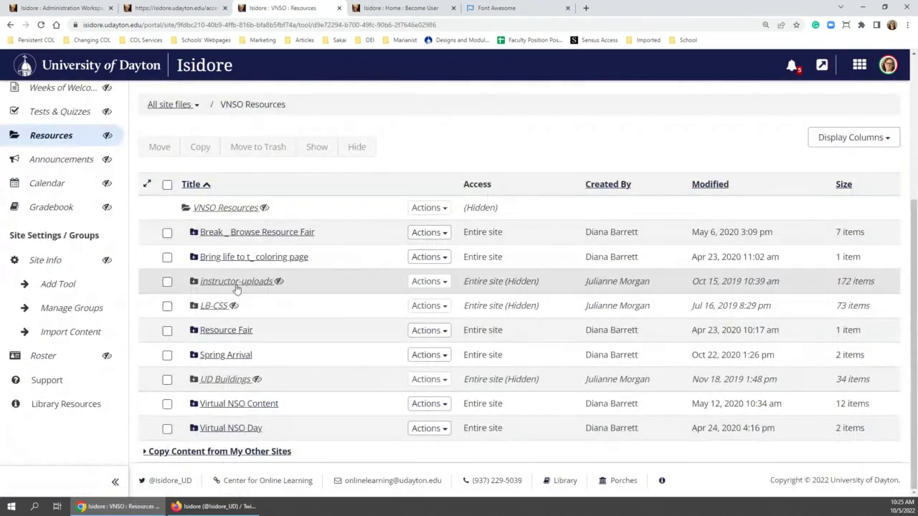
pyautogui.click(211, 307)
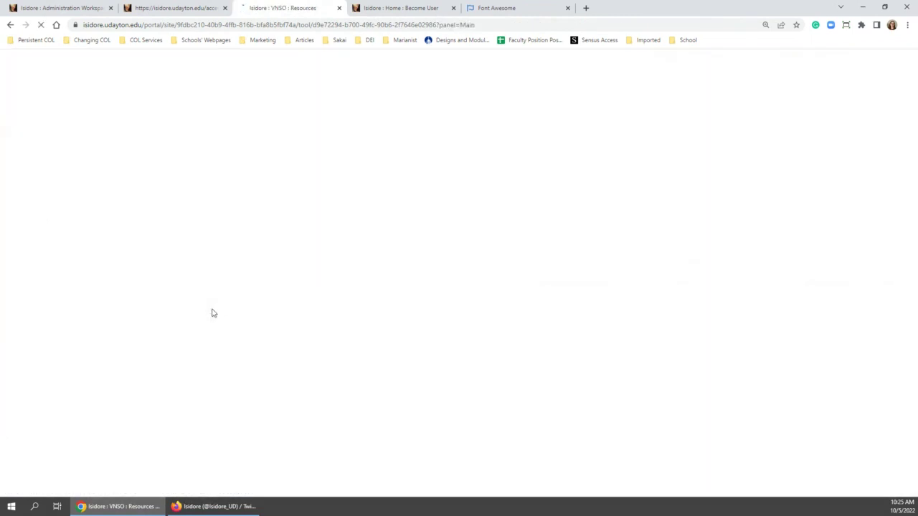
pyautogui.scroll(-4, 212, 337)
pyautogui.scroll(-14, 270, 333)
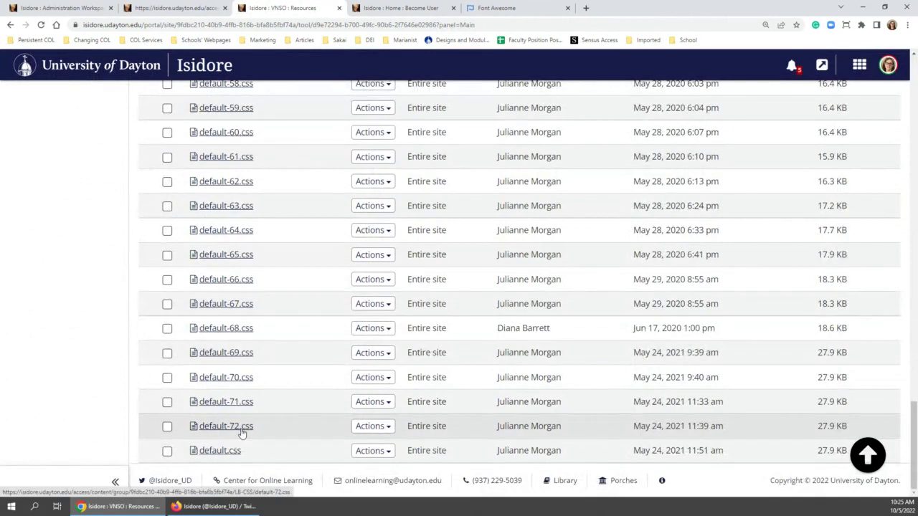
pyautogui.click(241, 432)
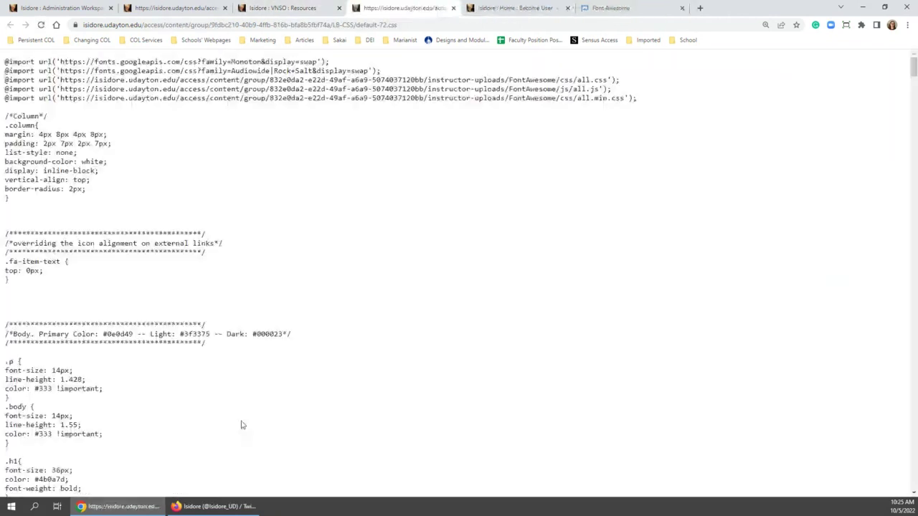
# Look through default-72.css for the button styles and the icon options for icon-button classes
pyautogui.scroll(-10, 198, 255)
pyautogui.scroll(-20, 198, 255)
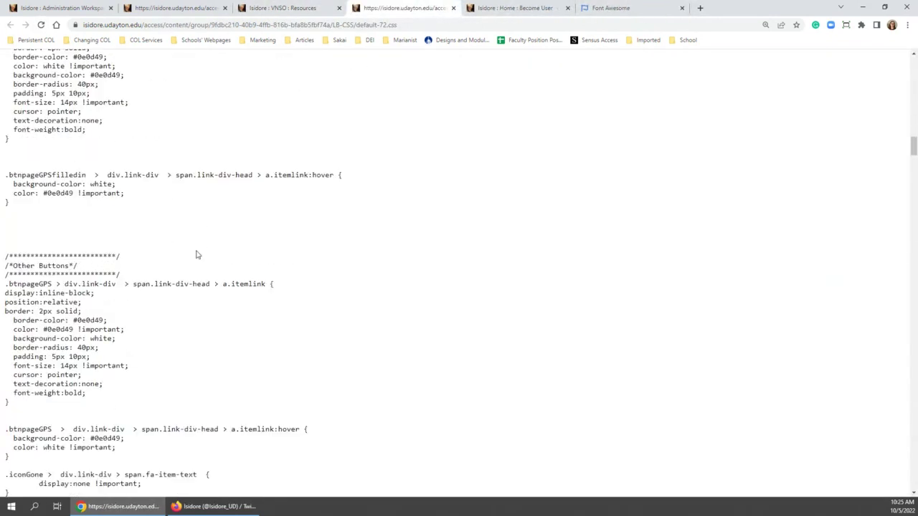
pyautogui.scroll(10, 115, 227)
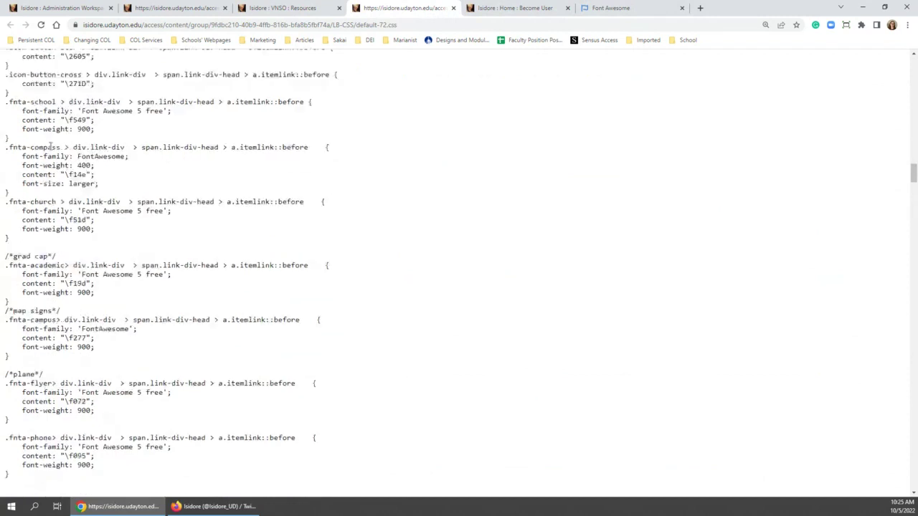
pyautogui.moveTo(11, 195); pyautogui.dragTo(124, 219)
pyautogui.click(123, 218)
pyautogui.scroll(-2, 71, 234)
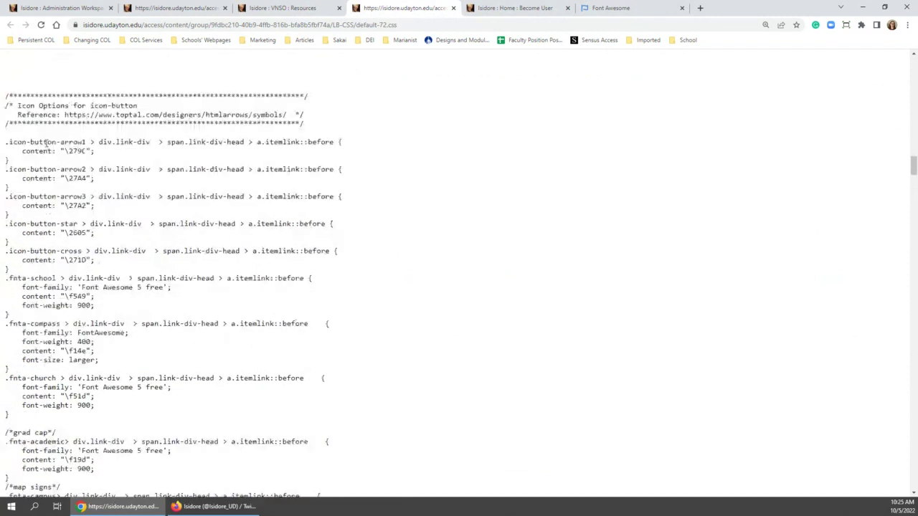
pyautogui.moveTo(6, 142); pyautogui.dragTo(56, 237)
pyautogui.scroll(-4, 57, 227)
pyautogui.click(56, 237)
pyautogui.scroll(-1, 41, 189)
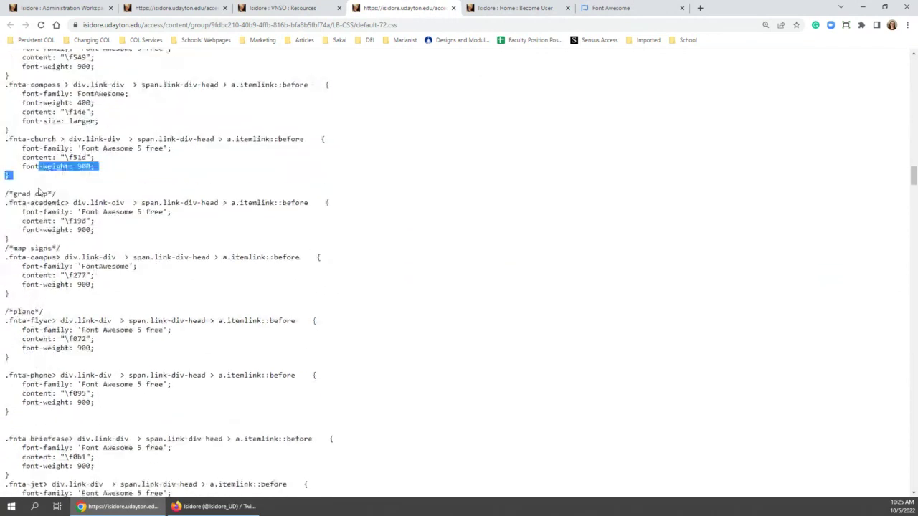
# Examine the Font Awesome icon classes in the stylesheet, from the map signs class through the Icons for Learning Apps section
pyautogui.click(41, 192)
pyautogui.scroll(-3, 51, 143)
pyautogui.moveTo(41, 105); pyautogui.dragTo(90, 141)
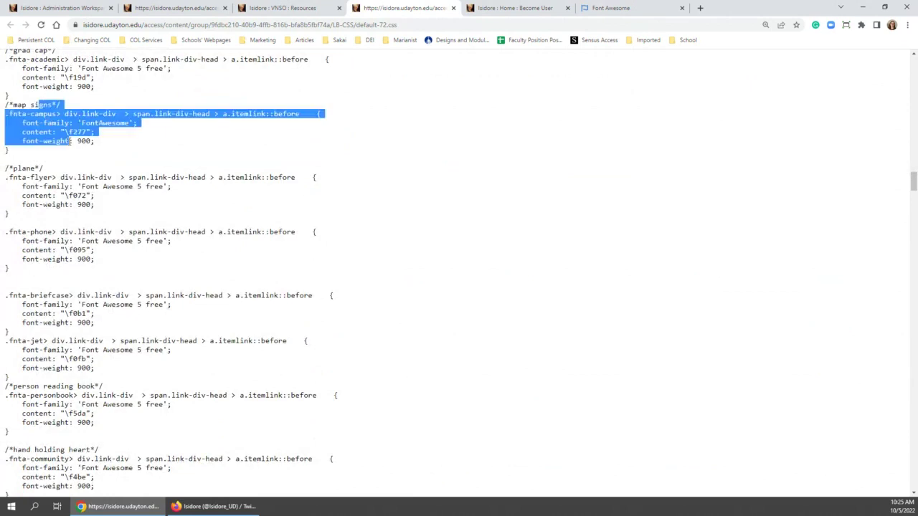
pyautogui.click(70, 149)
pyautogui.scroll(-11, 69, 151)
pyautogui.scroll(-12, 70, 151)
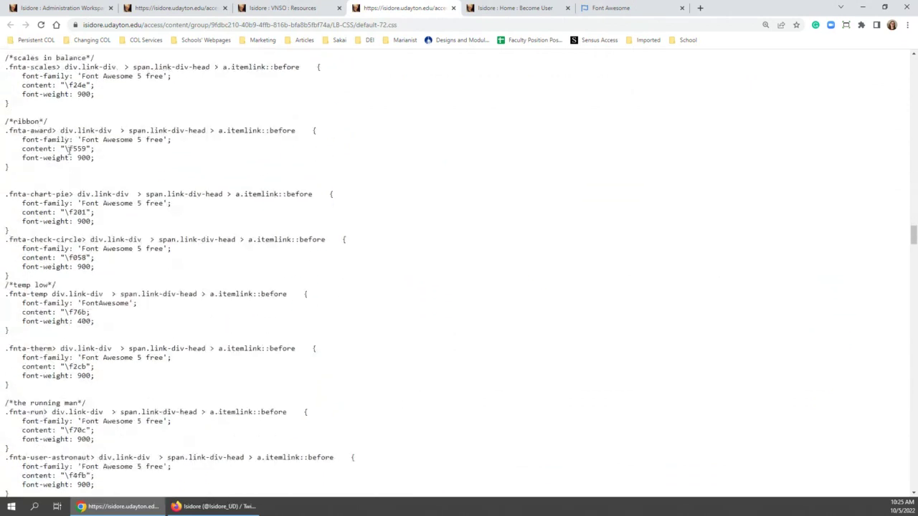
pyautogui.scroll(-10, 69, 149)
pyautogui.scroll(6, 56, 166)
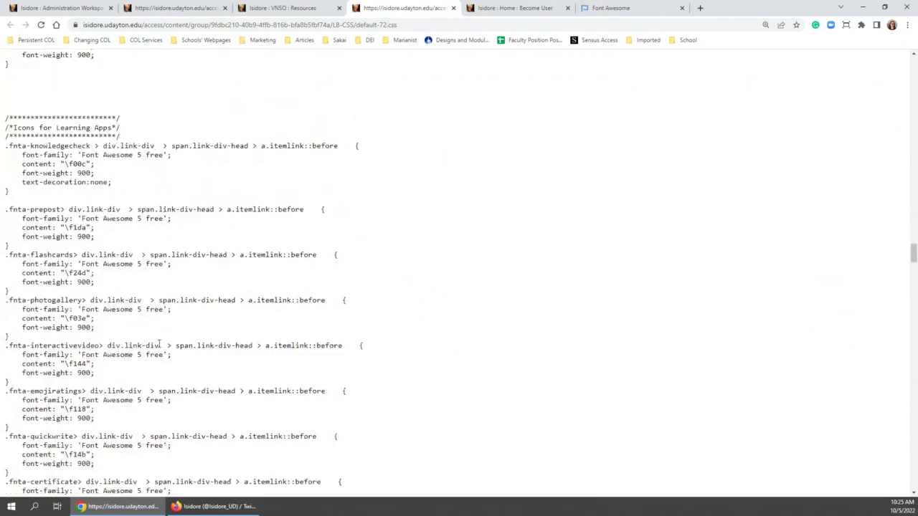
pyautogui.scroll(-4, 119, 349)
pyautogui.scroll(13, 119, 348)
pyautogui.scroll(15, 111, 323)
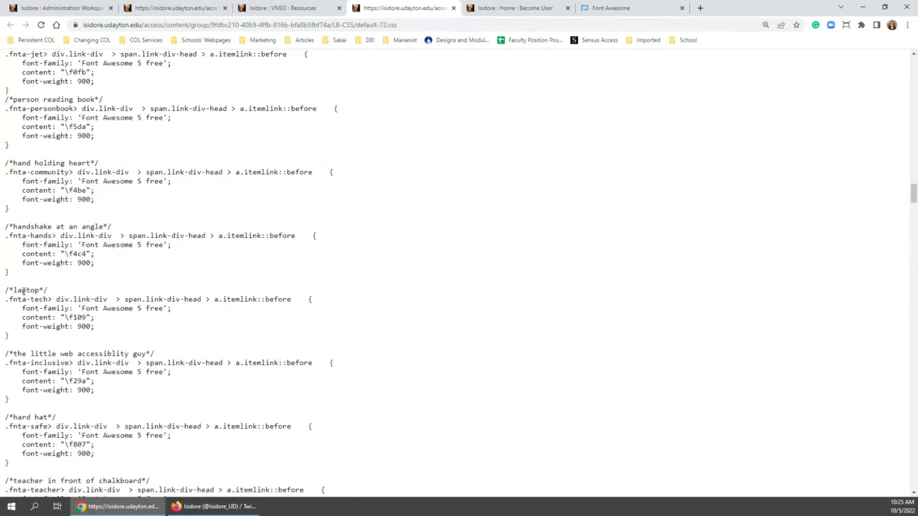
# Examine the font family, content code and font weight in the laptop icon class and its neighbouring icon classes
pyautogui.moveTo(24, 309); pyautogui.dragTo(182, 313)
pyautogui.click(181, 311)
pyautogui.moveTo(91, 317); pyautogui.dragTo(70, 316)
pyautogui.click(20, 345)
pyautogui.moveTo(46, 262); pyautogui.dragTo(98, 268)
pyautogui.click(98, 270)
pyautogui.scroll(4, 154, 275)
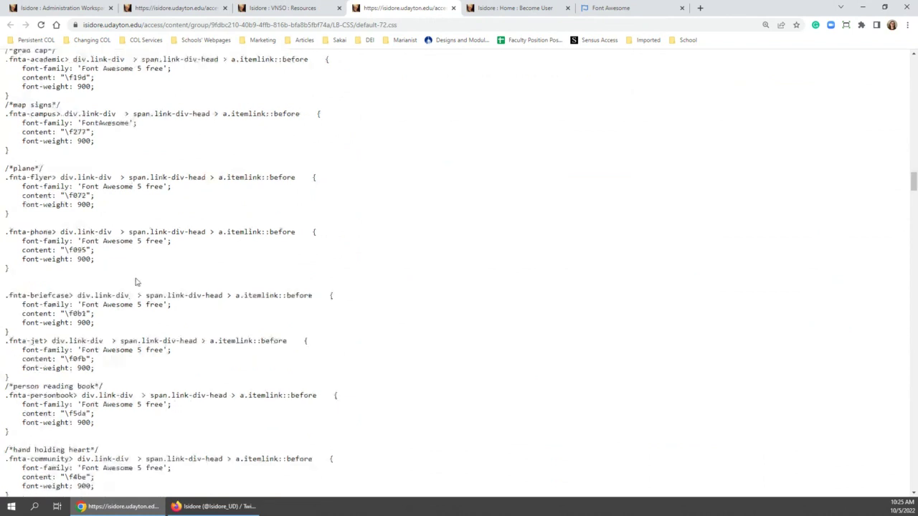
pyautogui.moveTo(60, 197); pyautogui.dragTo(177, 274)
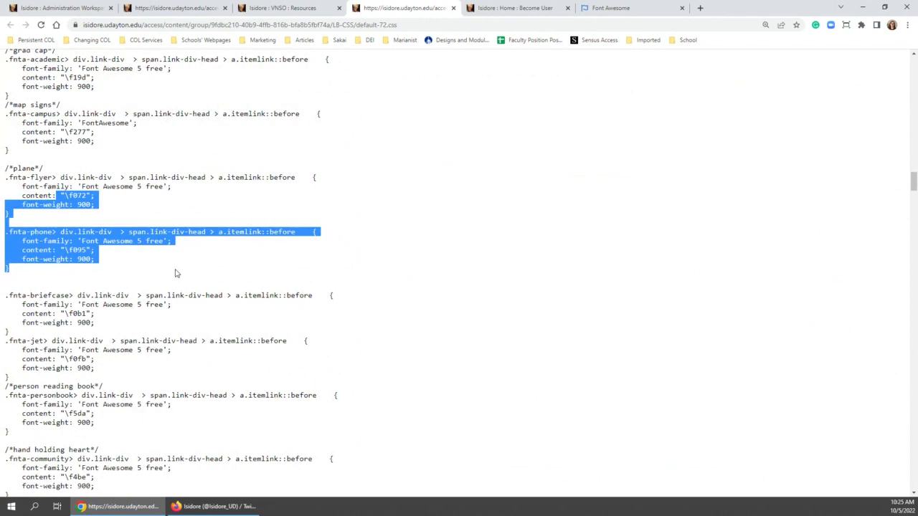
pyautogui.click(184, 259)
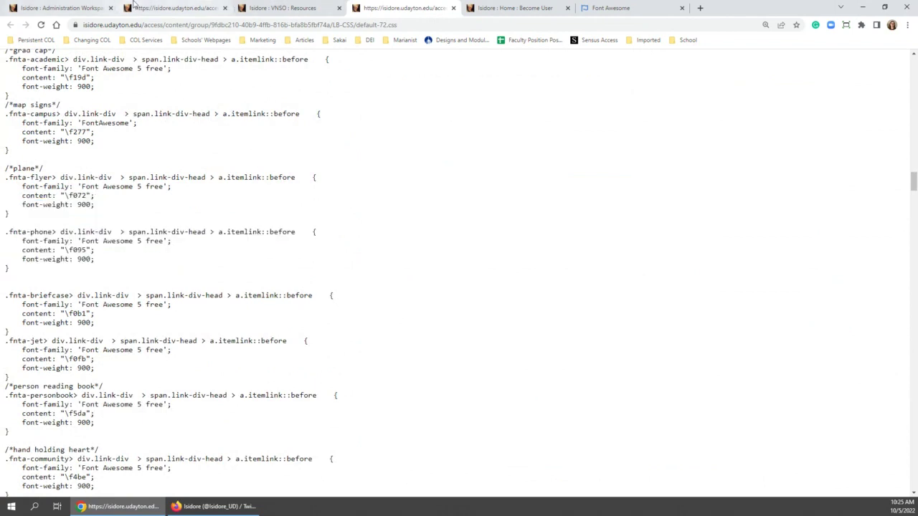
# Return to the VNSO Resources tab and open the 2020 GPS site in it
pyautogui.click(104, 8)
pyautogui.scroll(5, 248, 208)
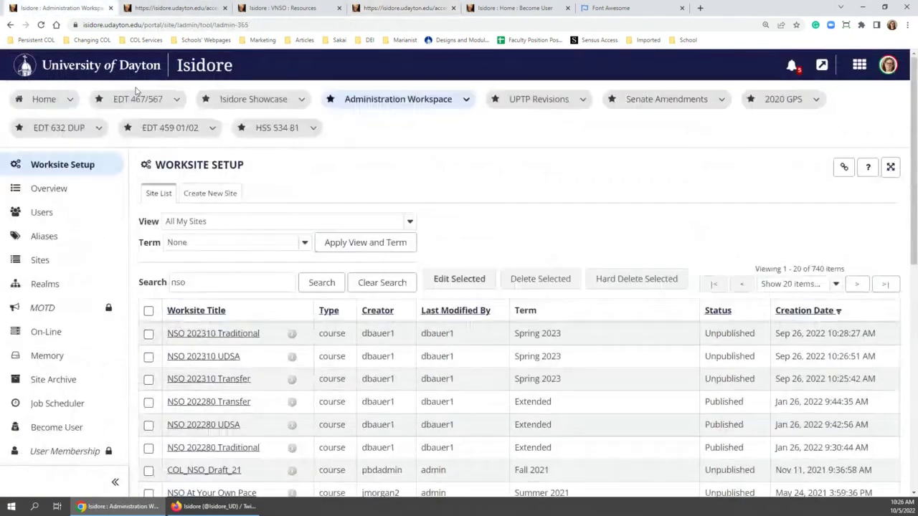
pyautogui.click(176, 8)
pyautogui.click(283, 8)
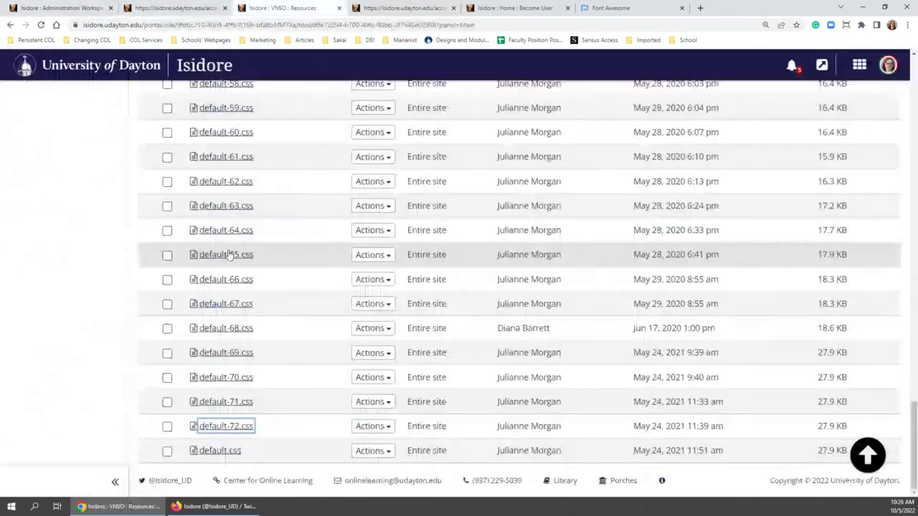
pyautogui.scroll(10, 122, 269)
pyautogui.scroll(12, 238, 284)
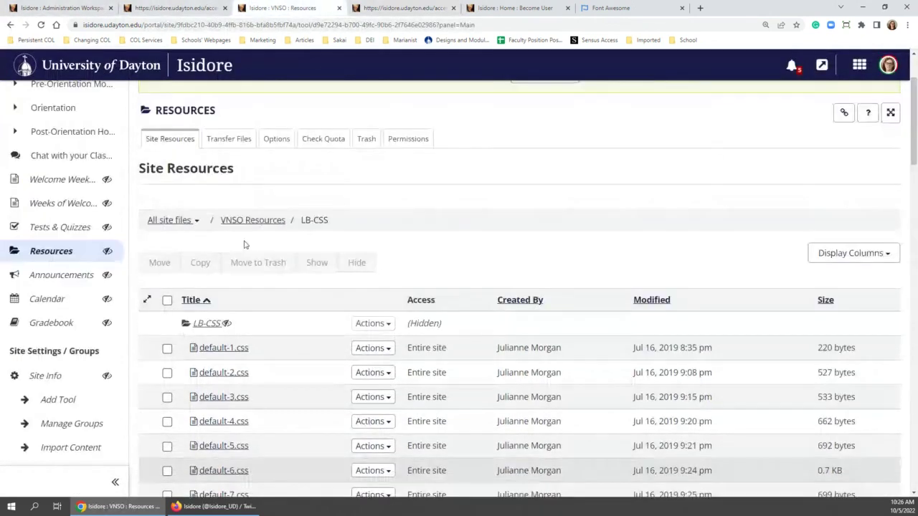
pyautogui.scroll(2, 65, 143)
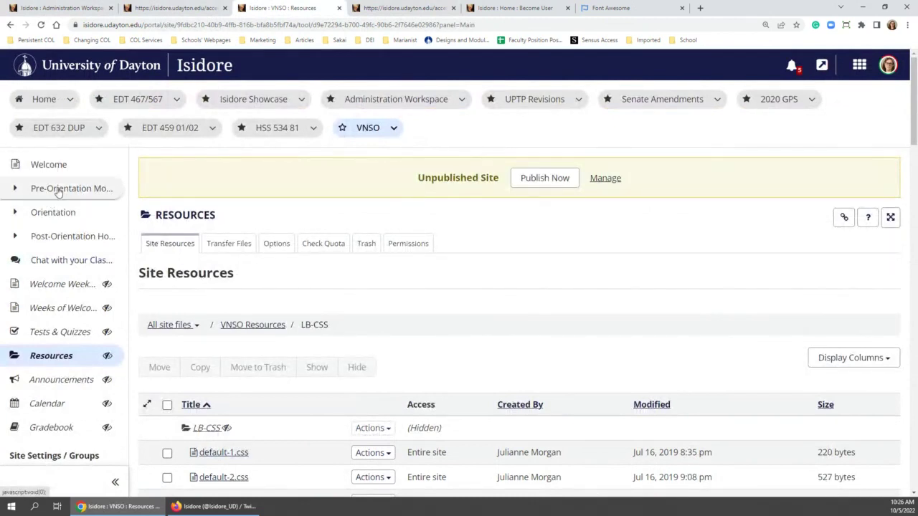
pyautogui.click(41, 187)
pyautogui.click(50, 296)
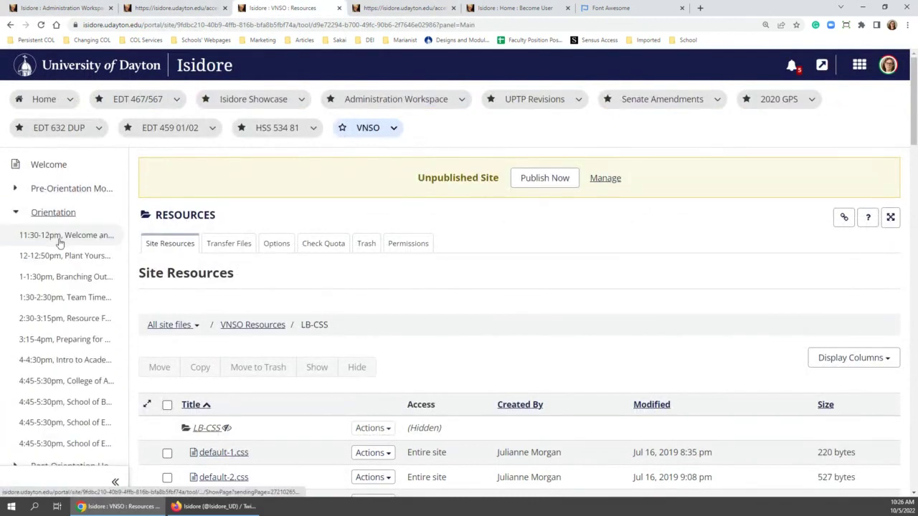
pyautogui.click(788, 106)
# Open the 2020 GPS site's main Welcome to GPS page and examine its buttons with icons
pyautogui.scroll(-4, 201, 301)
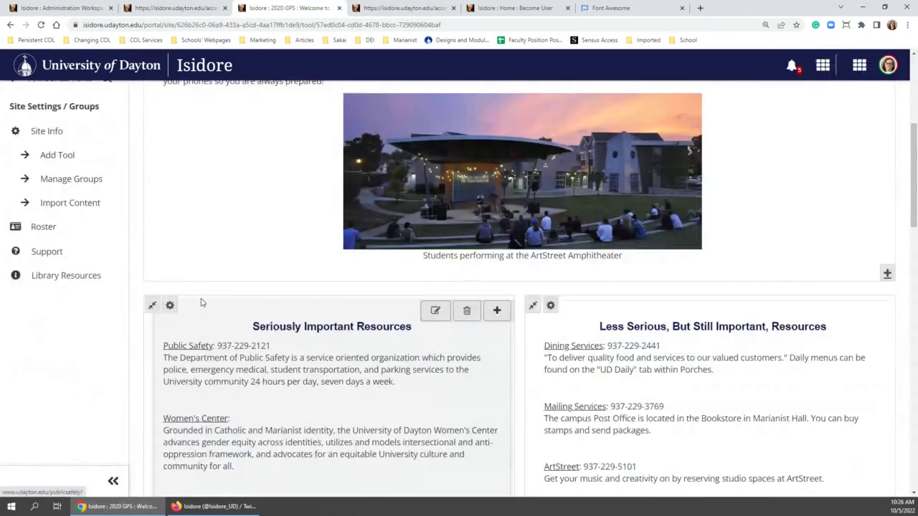
pyautogui.scroll(4, 189, 285)
pyautogui.click(58, 171)
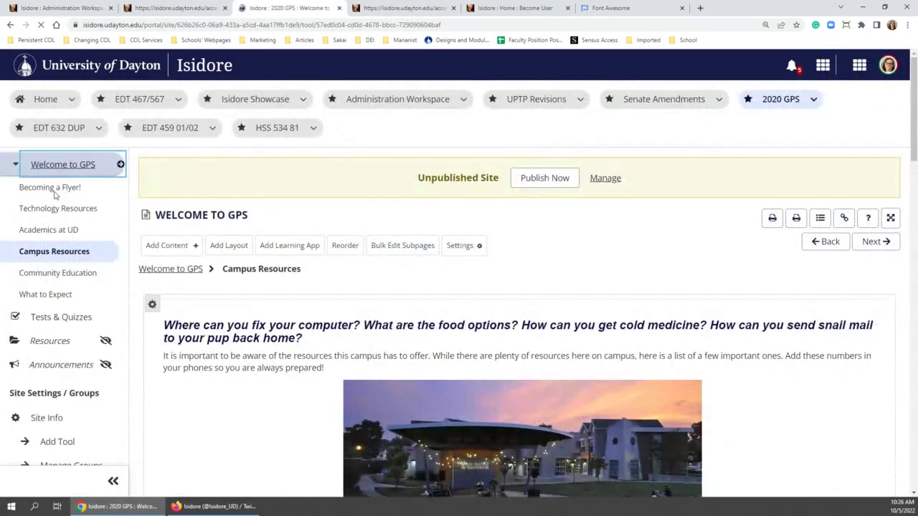
pyautogui.scroll(-7, 358, 330)
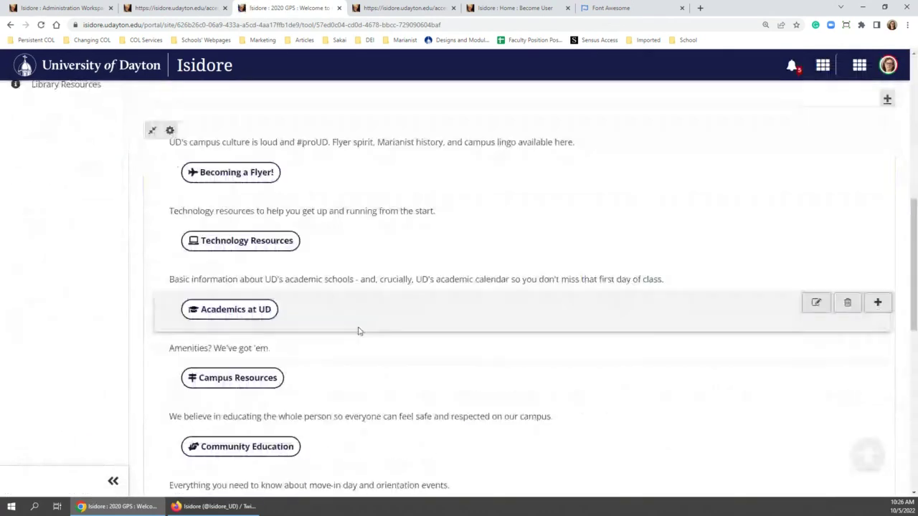
# Open the Becoming a Flyer! subpage and toggle its Marianist & UD History and Commitment to Dayton Community collapsible headings
pyautogui.click(236, 172)
pyautogui.scroll(-3, 251, 224)
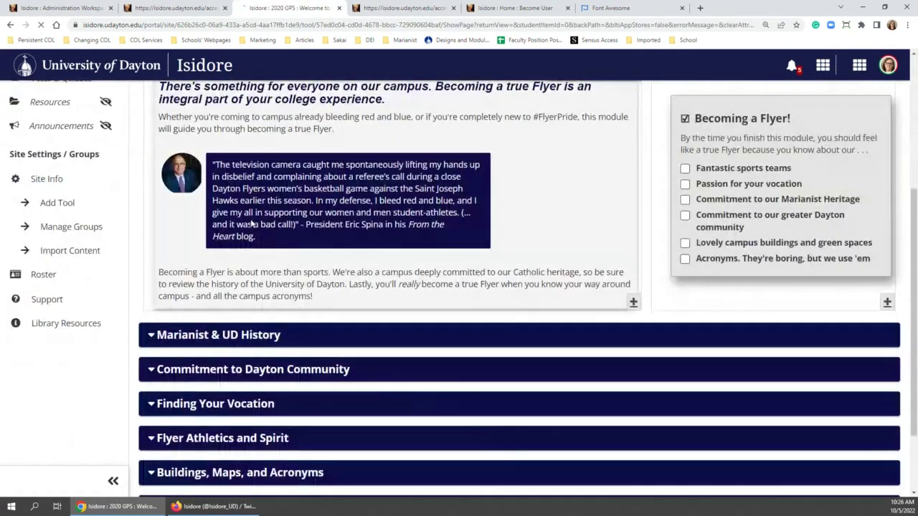
pyautogui.scroll(-2, 251, 224)
pyautogui.click(201, 241)
pyautogui.click(228, 248)
pyautogui.click(226, 277)
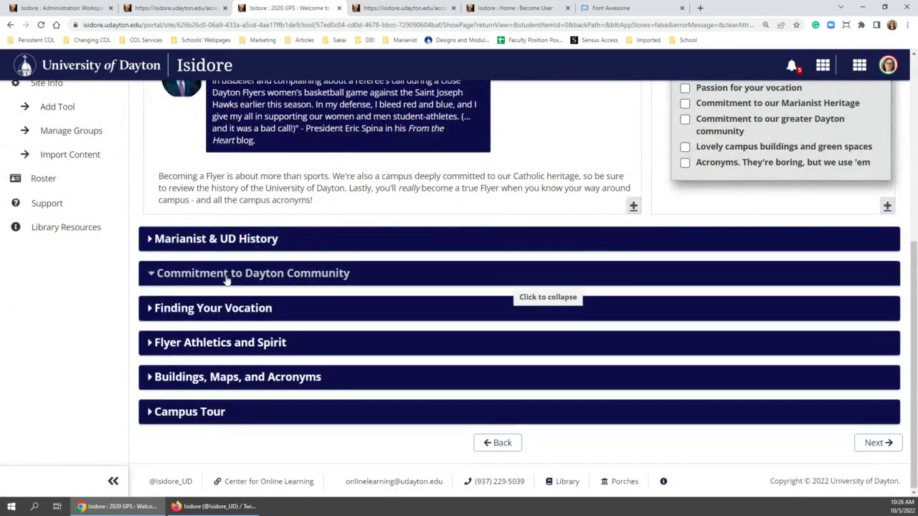
# Collapse Commitment to Dayton Community, toggle the Finding Your Vocation heading, and examine the Becoming a Flyer! page's quote box and checklist
pyautogui.scroll(3, 194, 276)
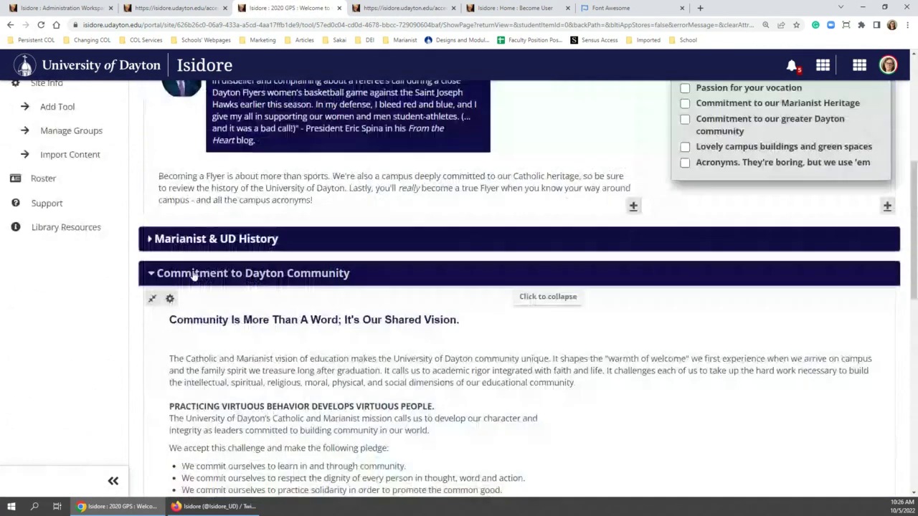
pyautogui.click(193, 276)
pyautogui.click(187, 310)
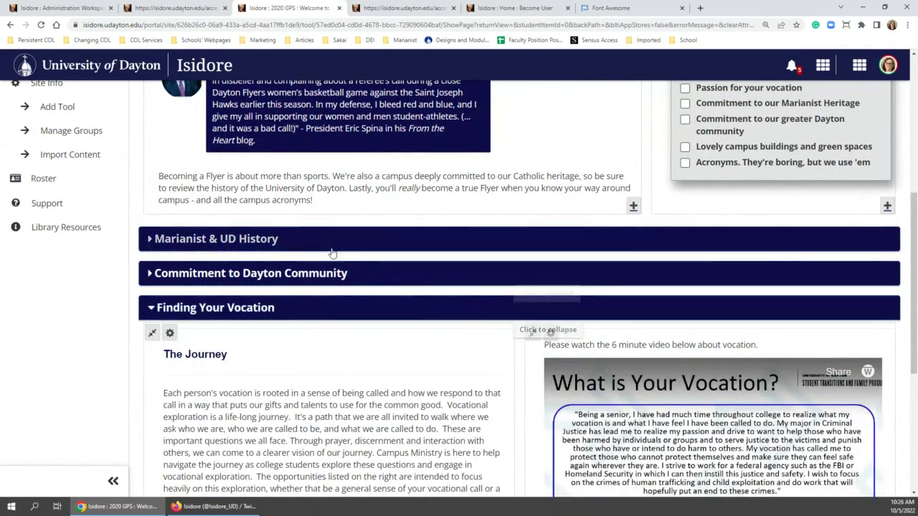
pyautogui.scroll(-2, 236, 230)
pyautogui.click(214, 212)
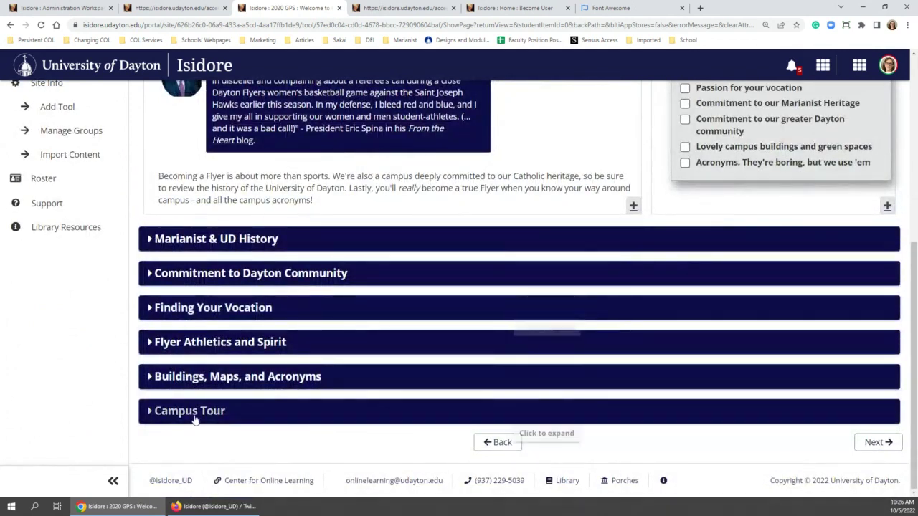
pyautogui.scroll(3, 459, 359)
pyautogui.scroll(-2, 719, 309)
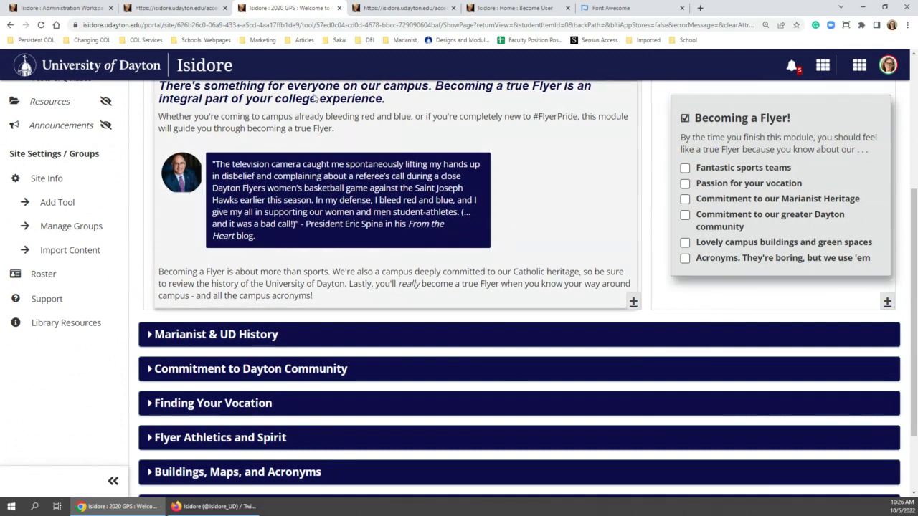
pyautogui.scroll(2, 285, 212)
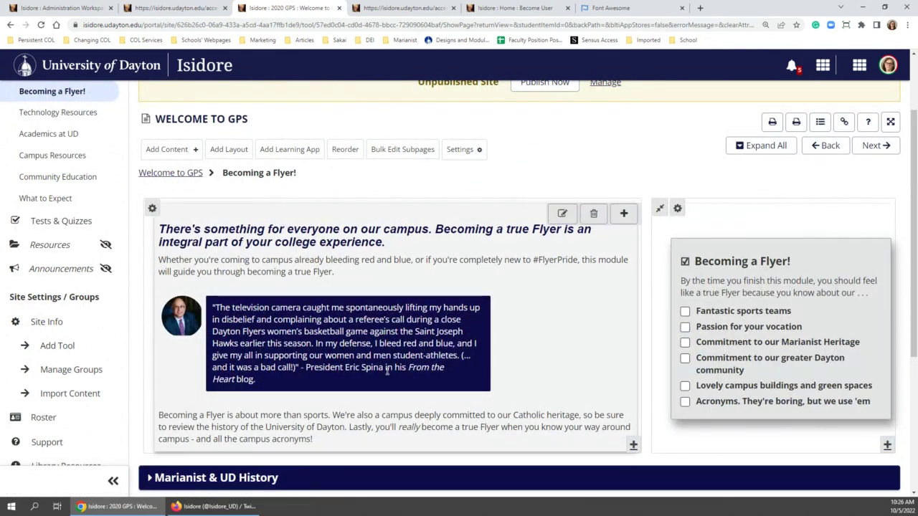
pyautogui.scroll(3, 376, 342)
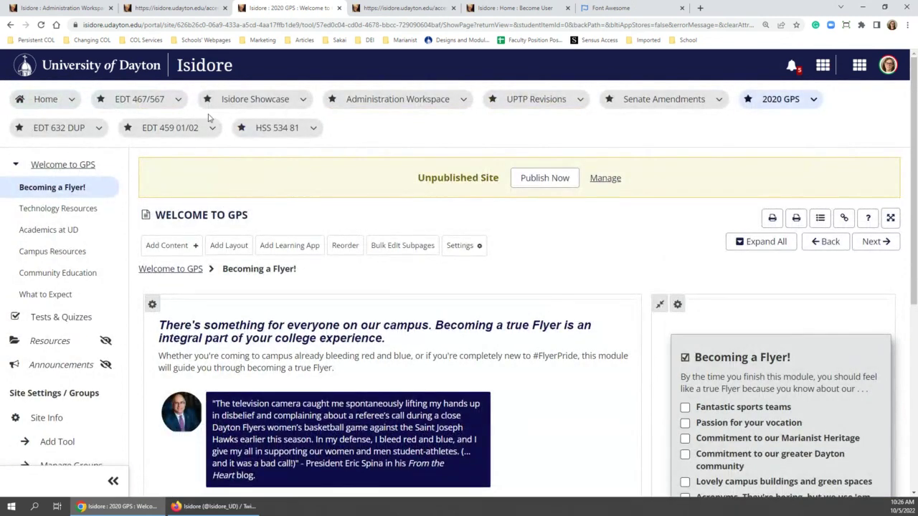
# Switch to the Administration Workspace and search its Worksite Setup list for mth_207
pyautogui.click(426, 99)
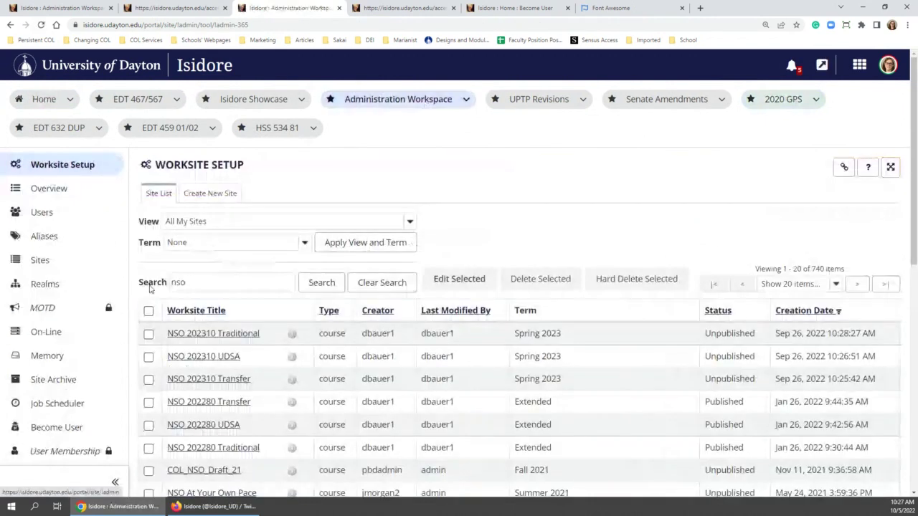
pyautogui.moveTo(199, 282); pyautogui.dragTo(166, 283)
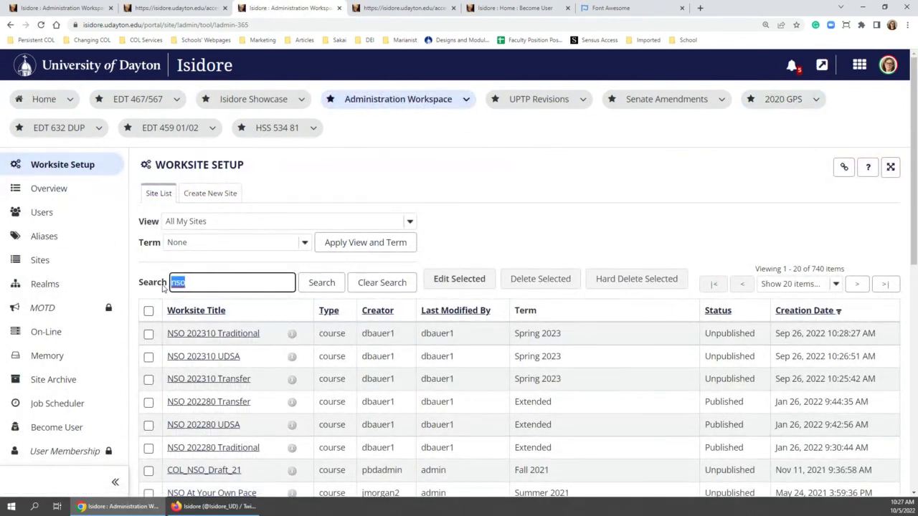
pyautogui.write('mth_207')
pyautogui.click(321, 283)
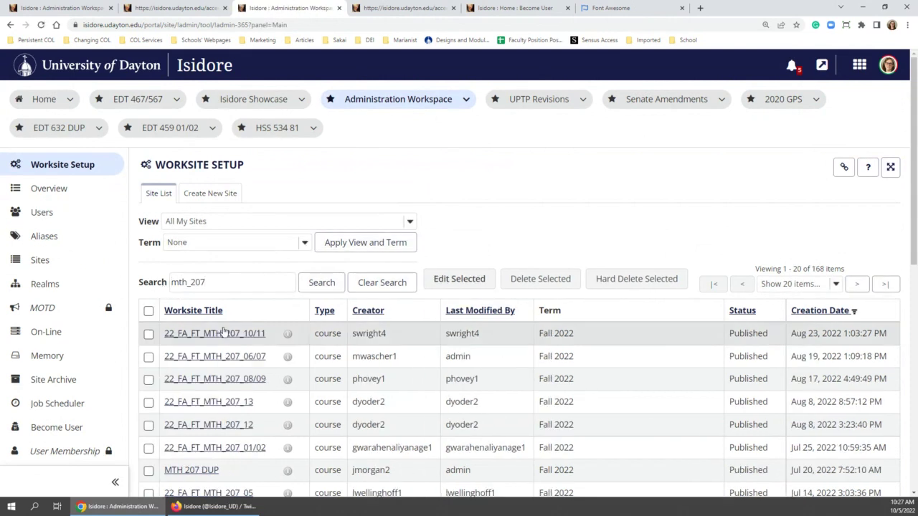
# Look through the next page of matching worksites and open the 21_SU_EL_MTH_207_01 site
pyautogui.scroll(-1, 212, 339)
pyautogui.scroll(-5, 211, 339)
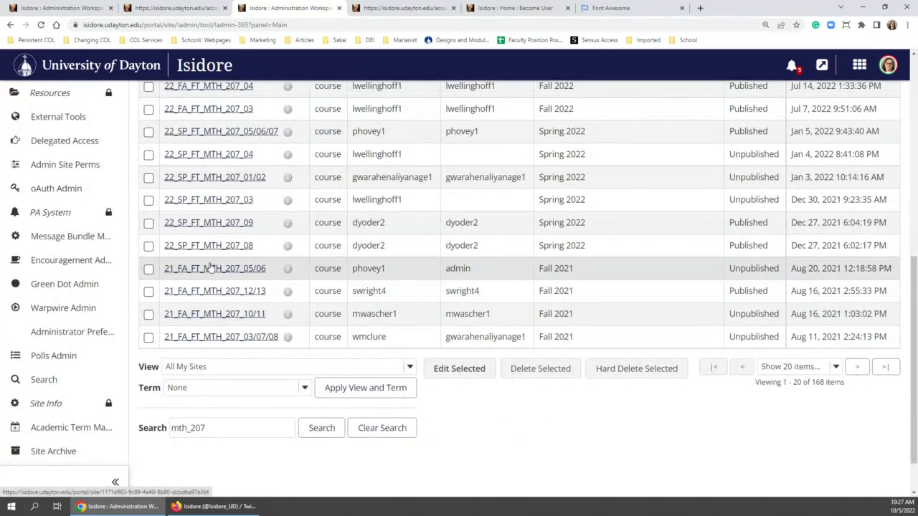
pyautogui.click(857, 366)
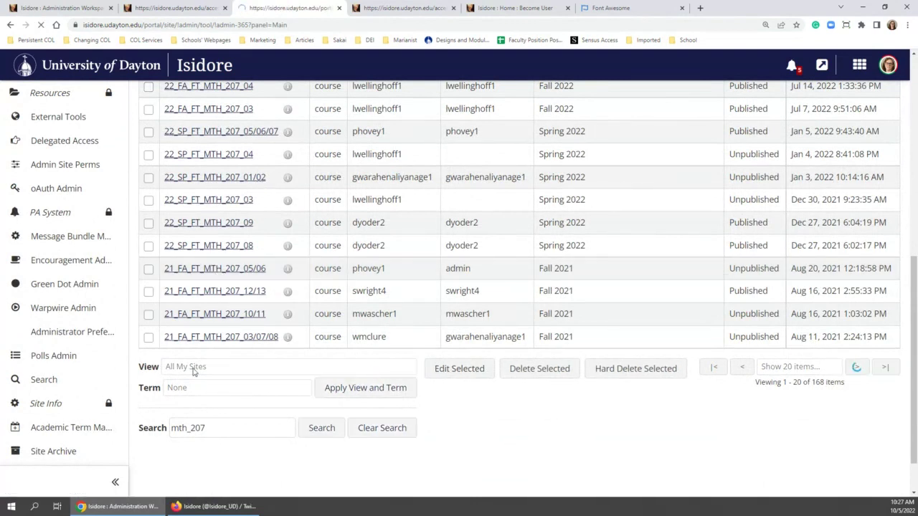
pyautogui.scroll(-2, 177, 399)
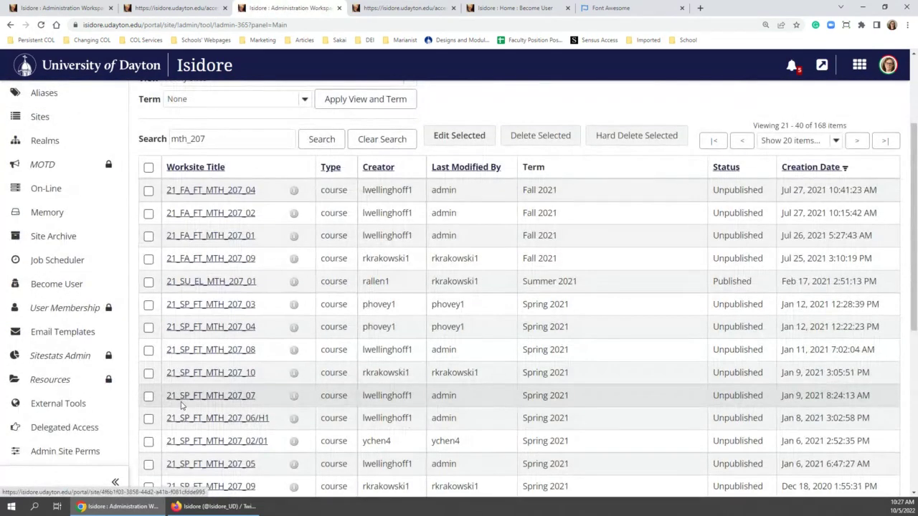
pyautogui.scroll(-2, 181, 405)
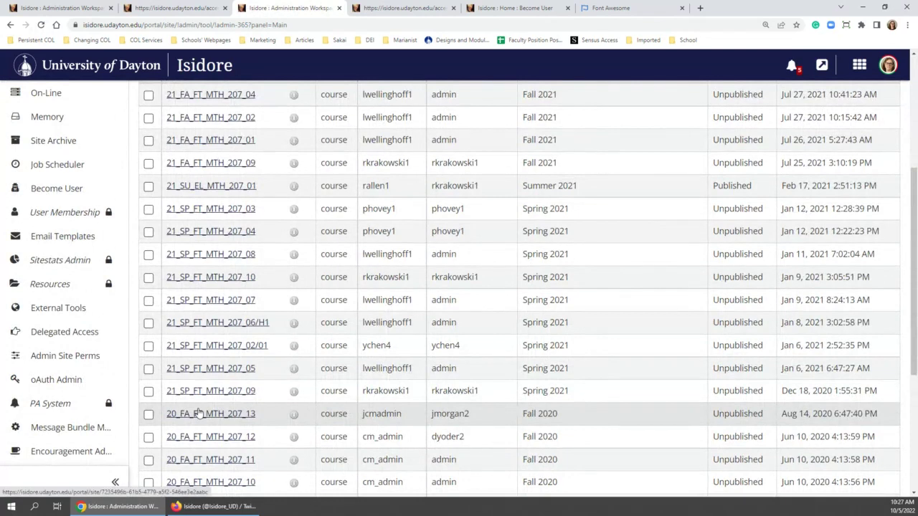
pyautogui.click(192, 186)
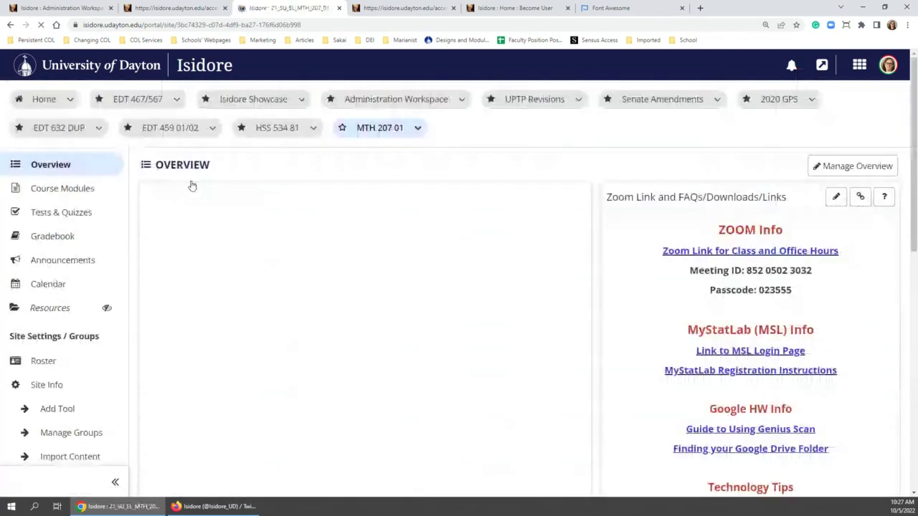
# Open the site's Course Modules page and check the column settings of the Complete by the End of Week 4 column
pyautogui.click(106, 195)
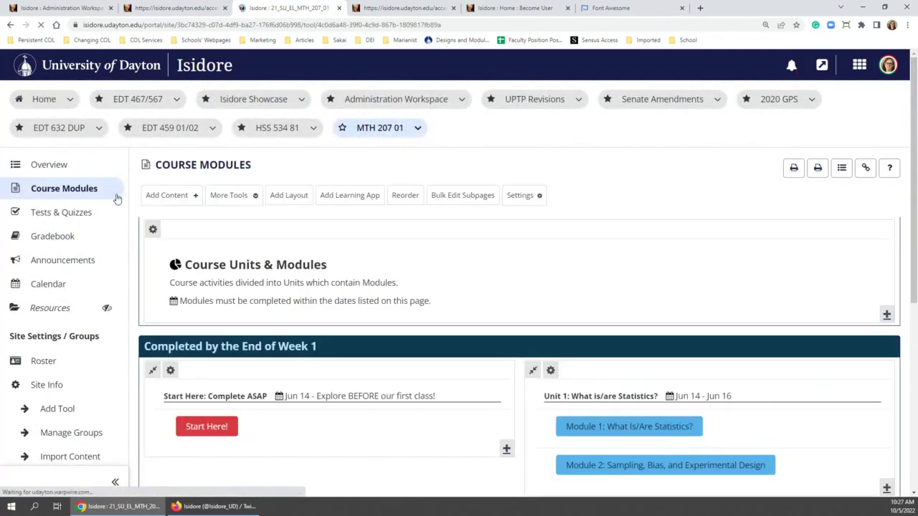
pyautogui.scroll(-5, 402, 244)
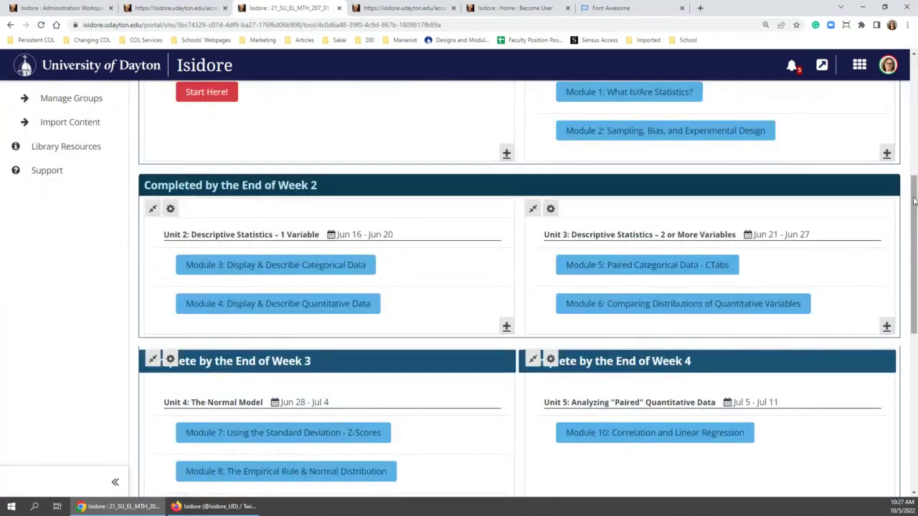
pyautogui.scroll(-2, 913, 201)
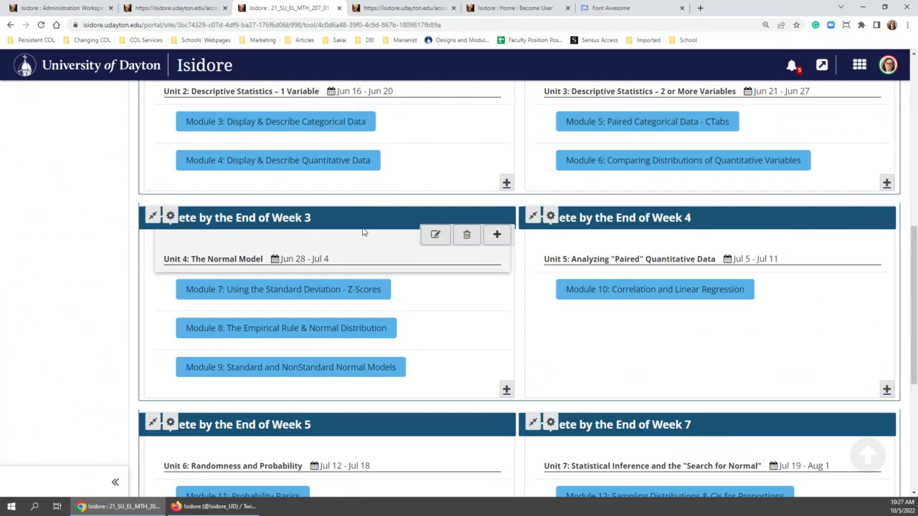
pyautogui.click(550, 216)
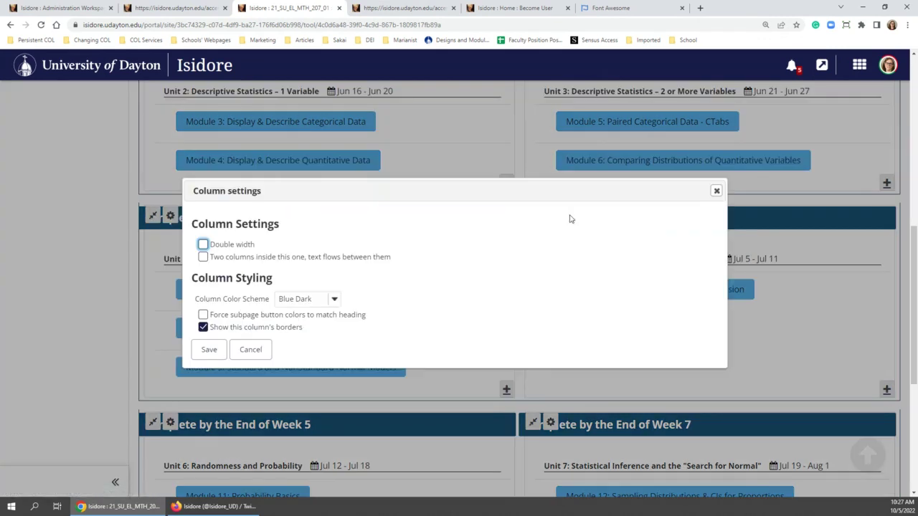
pyautogui.click(716, 191)
# Examine the weekHeader and unitHeader classes in the HTML source of the Week 4 text item, leaving the editor without saving
pyautogui.moveTo(573, 220); pyautogui.dragTo(706, 223)
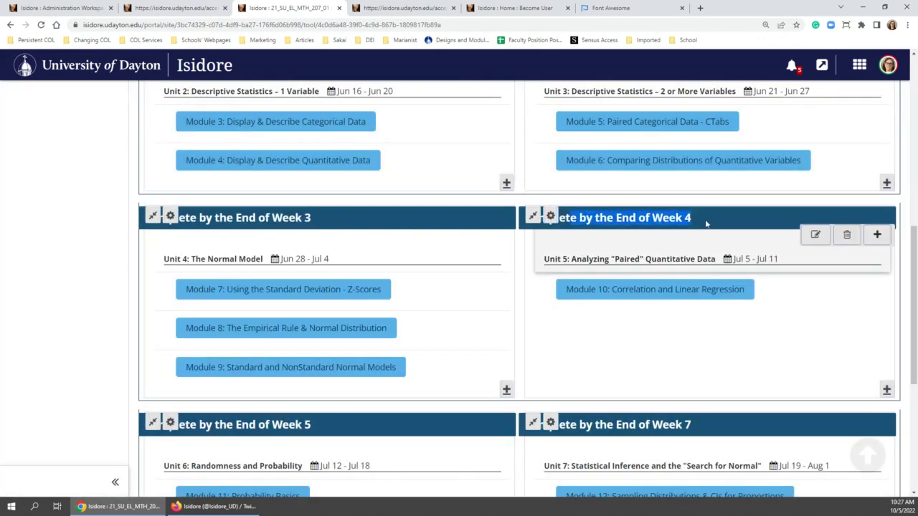
pyautogui.click(815, 235)
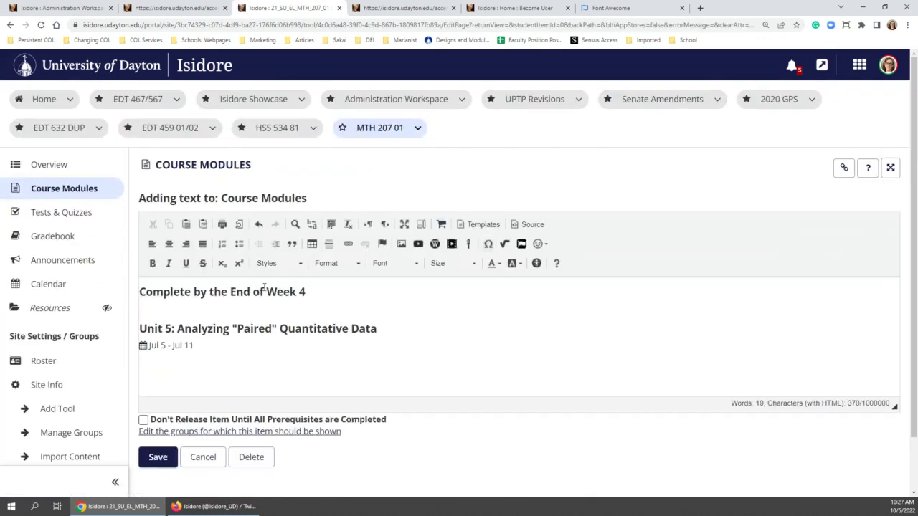
pyautogui.tripleClick(214, 291)
pyautogui.click(529, 224)
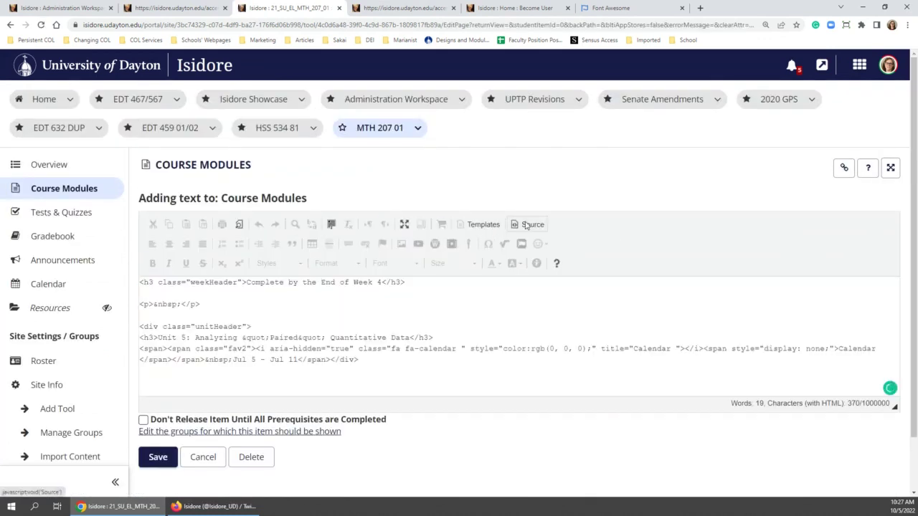
pyautogui.tripleClick(148, 326)
pyautogui.click(240, 326)
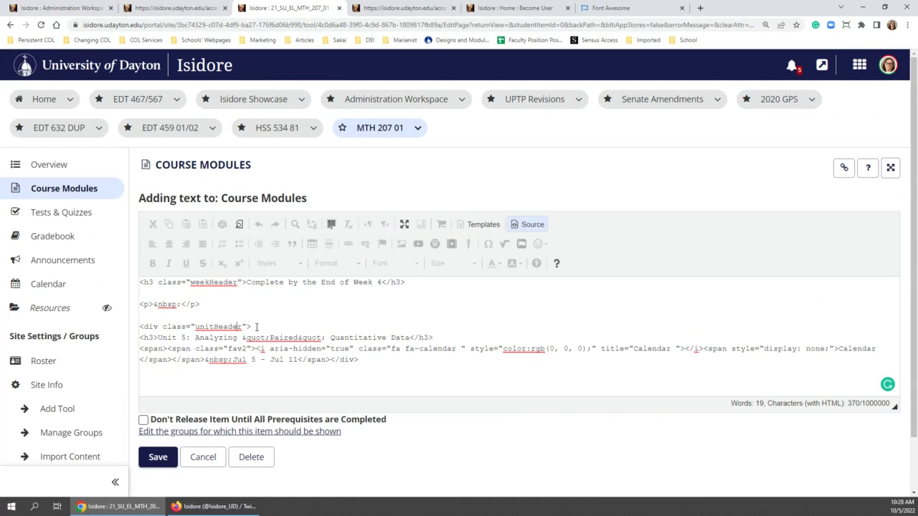
pyautogui.click(203, 457)
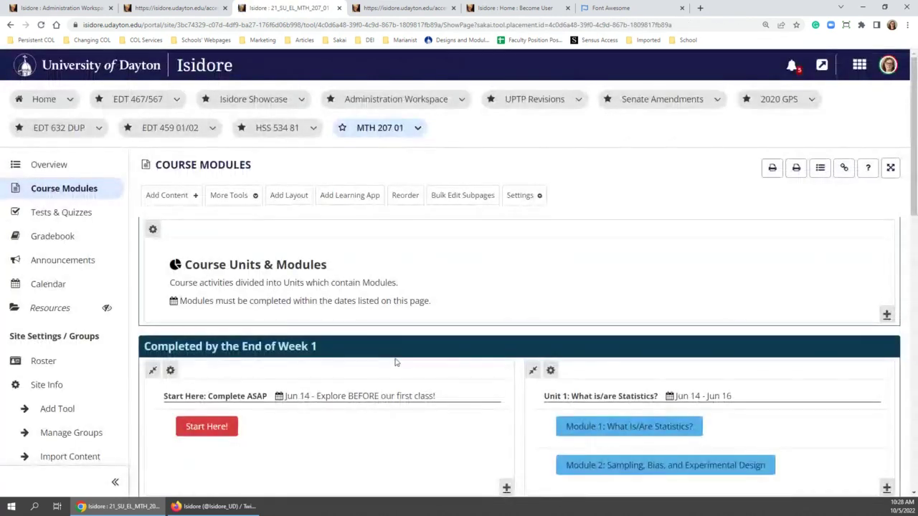
# Examine the week headings, unit headers and module buttons on the Course Modules page from Week 1 to Week 7
pyautogui.scroll(-3, 400, 357)
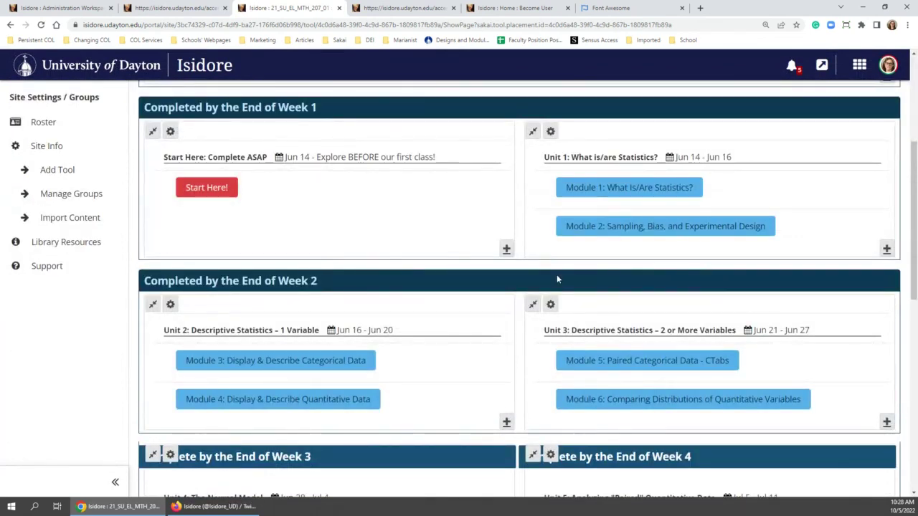
pyautogui.scroll(-2, 485, 345)
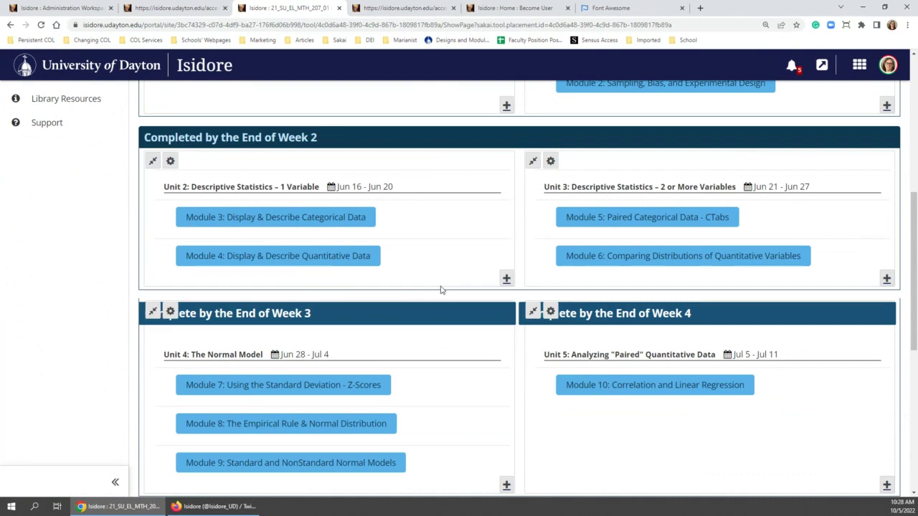
pyautogui.scroll(-2, 502, 301)
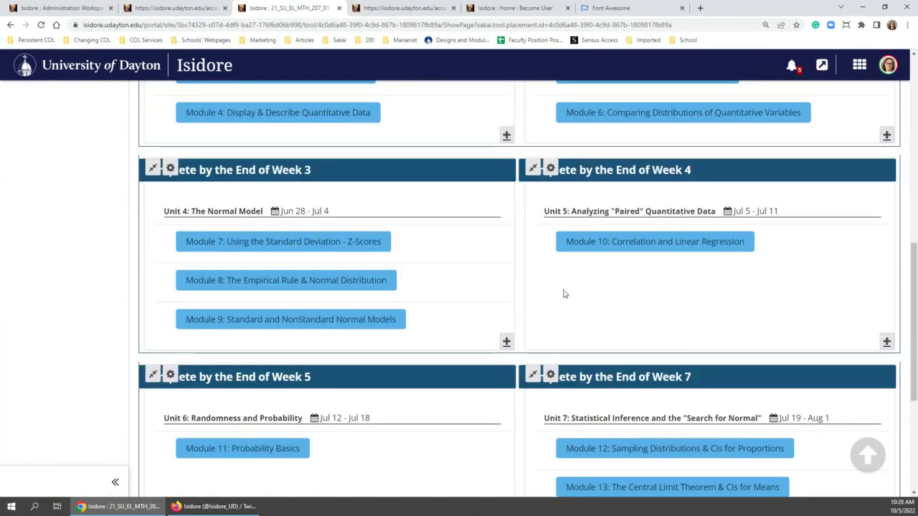
pyautogui.moveTo(592, 187)
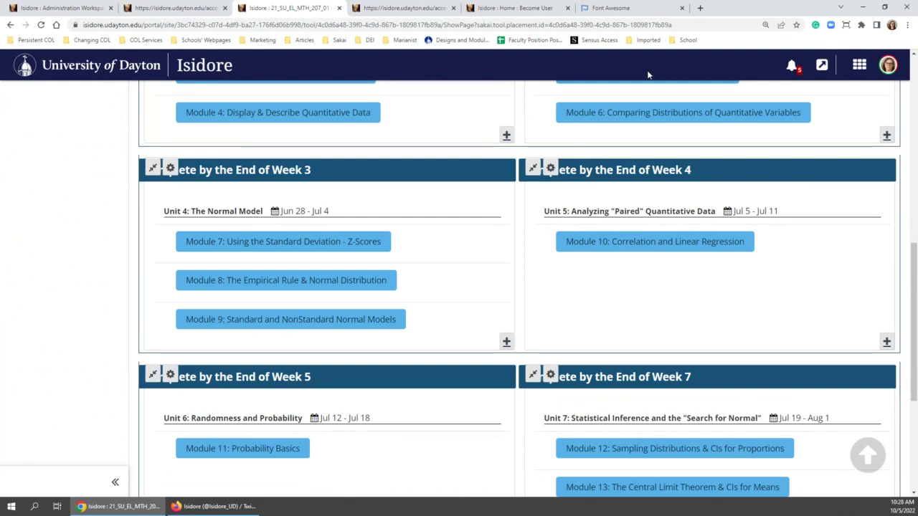
pyautogui.moveTo(513, 180)
# Search Google for bootstrap in a new tab, open getbootstrap.com and look over its home page
pyautogui.click(700, 8)
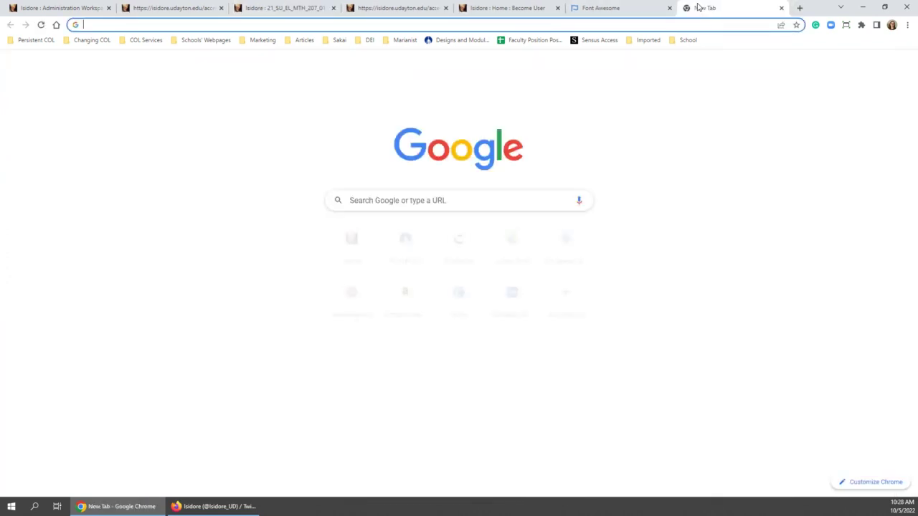
pyautogui.write('bootstrap')
pyautogui.press('Return')
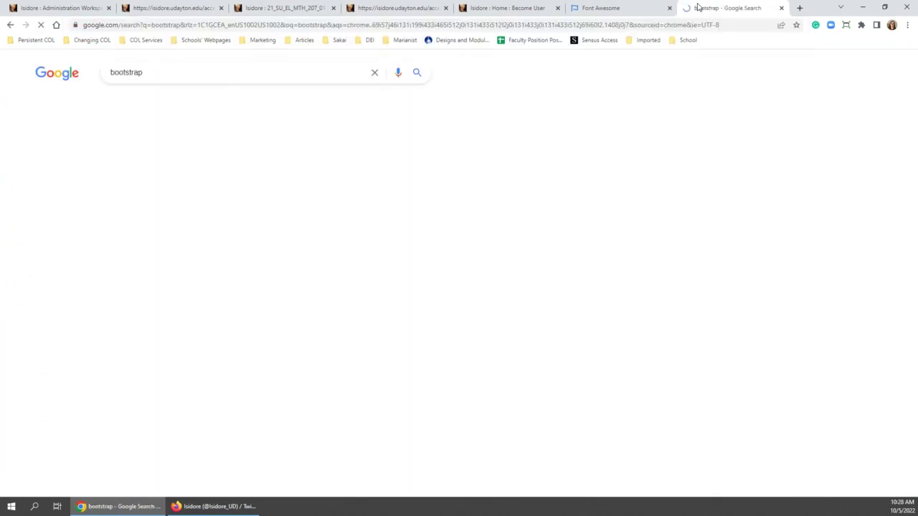
pyautogui.click(231, 152)
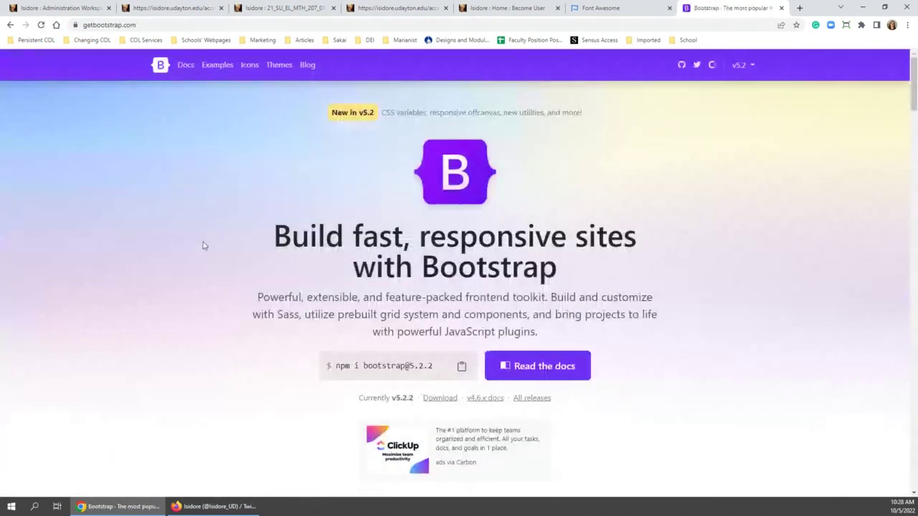
pyautogui.scroll(-2, 177, 185)
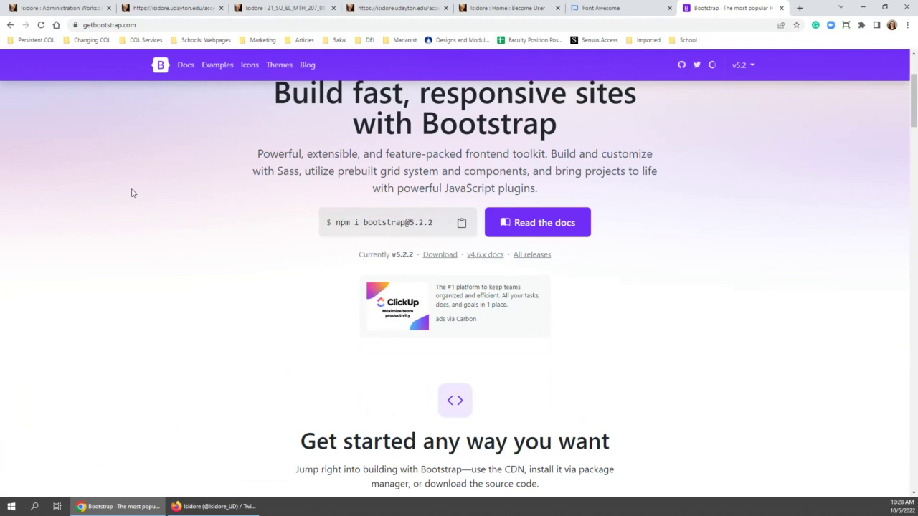
# Return to the browser tab with the MTH 207 01 site and open the EDT 467/567 site in it
pyautogui.click(191, 6)
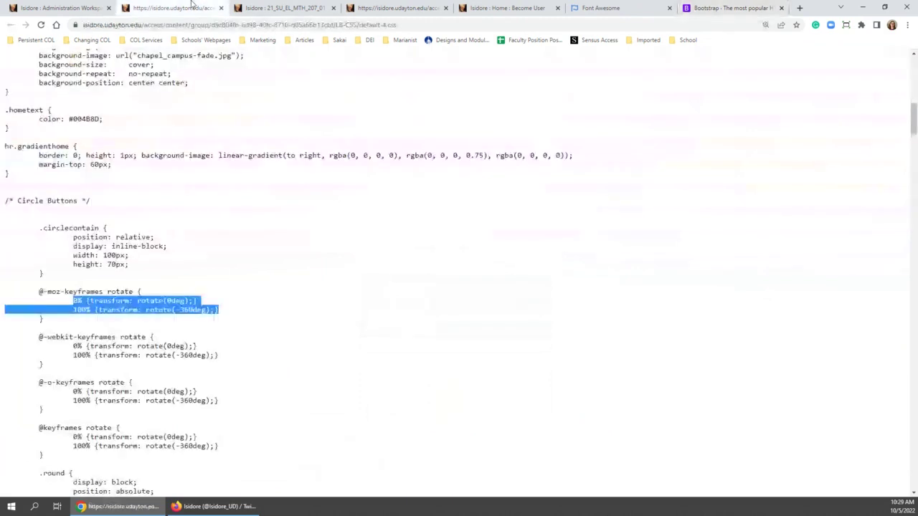
pyautogui.click(61, 8)
pyautogui.click(285, 7)
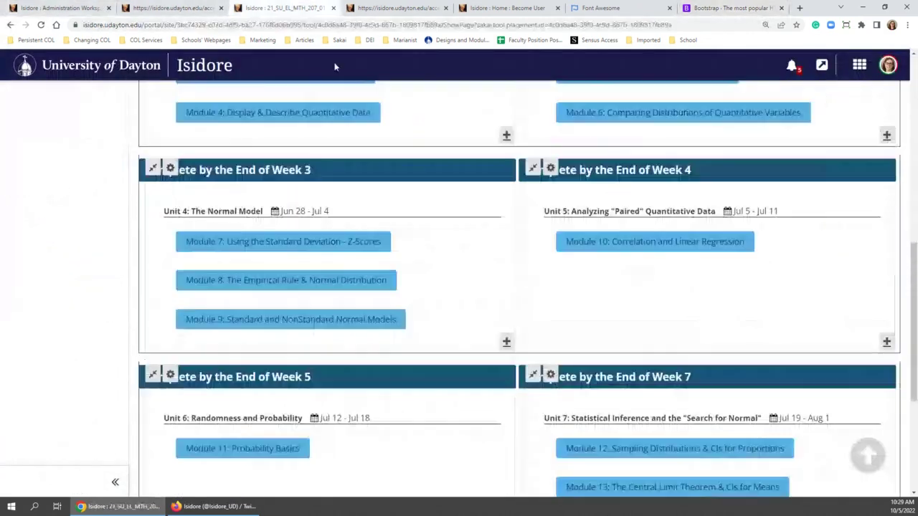
pyautogui.moveTo(916, 299); pyautogui.dragTo(915, 72)
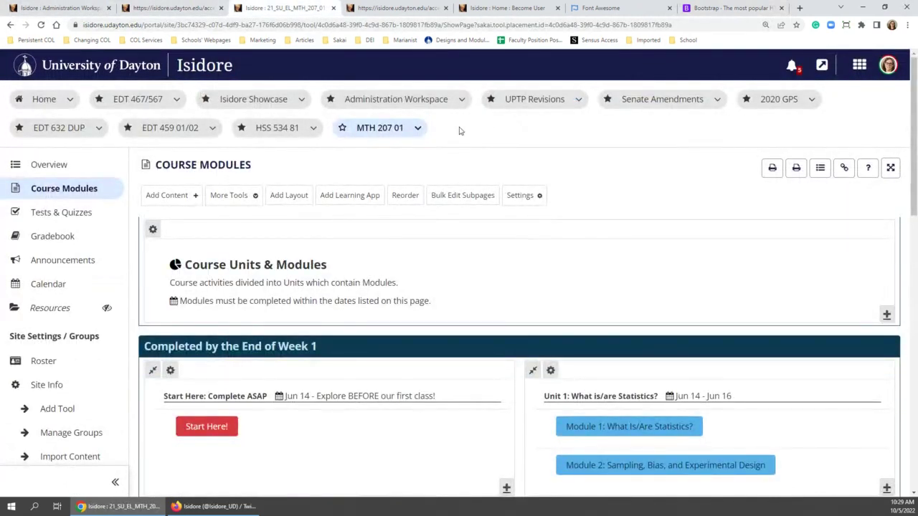
pyautogui.click(134, 104)
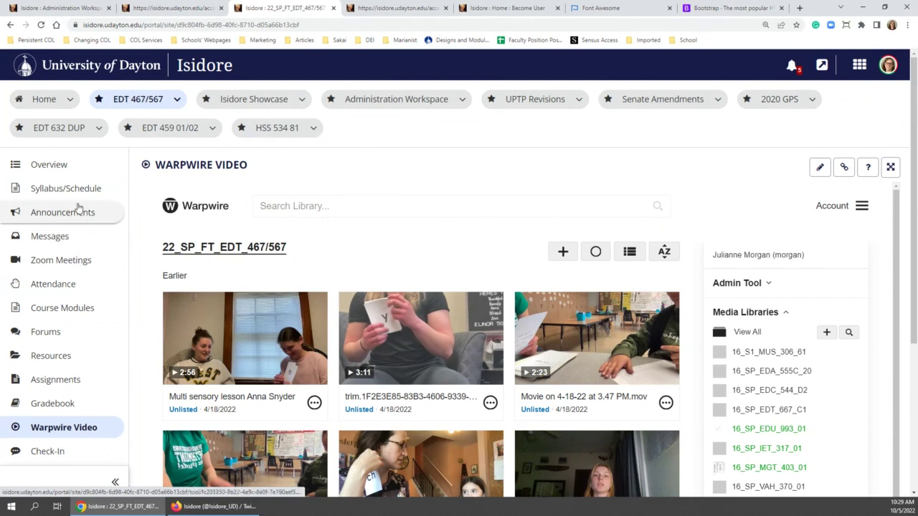
# Look over the module buttons on the Modules page of the EDT 459 01/02 site and open Module 3
pyautogui.click(109, 308)
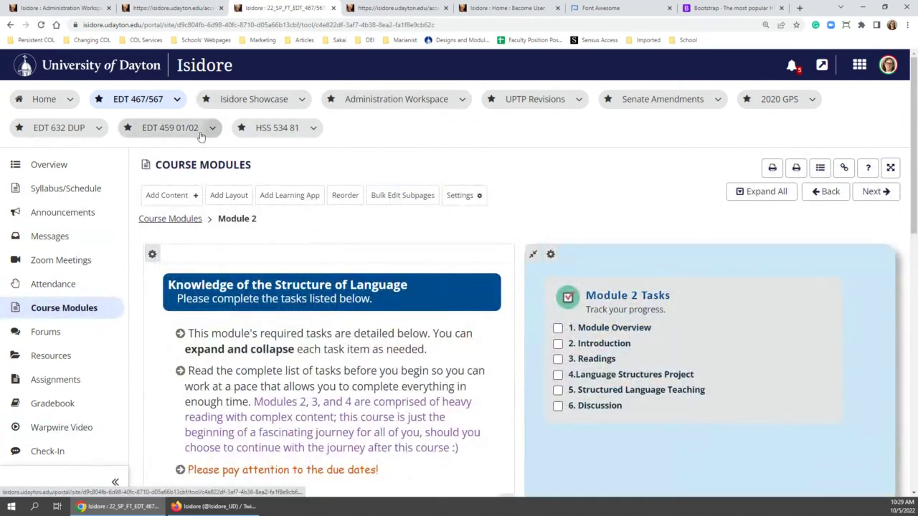
pyautogui.click(175, 133)
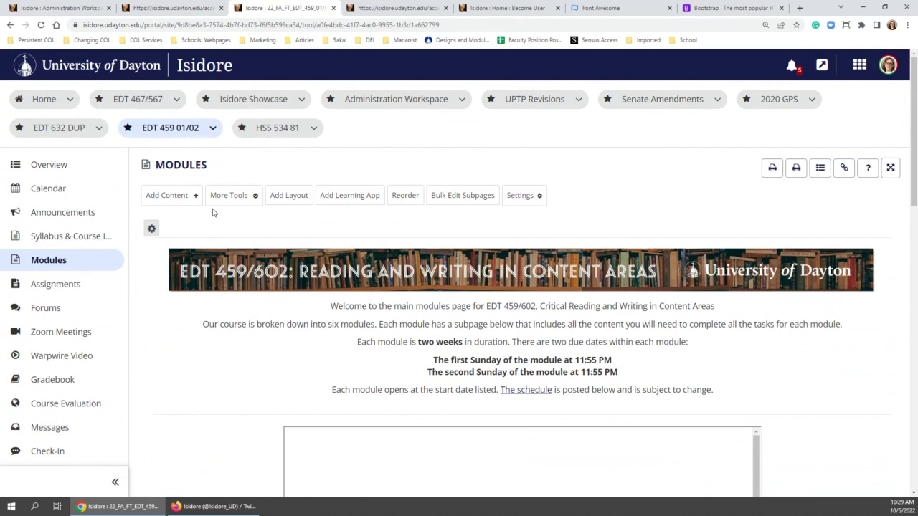
pyautogui.scroll(-2, 212, 212)
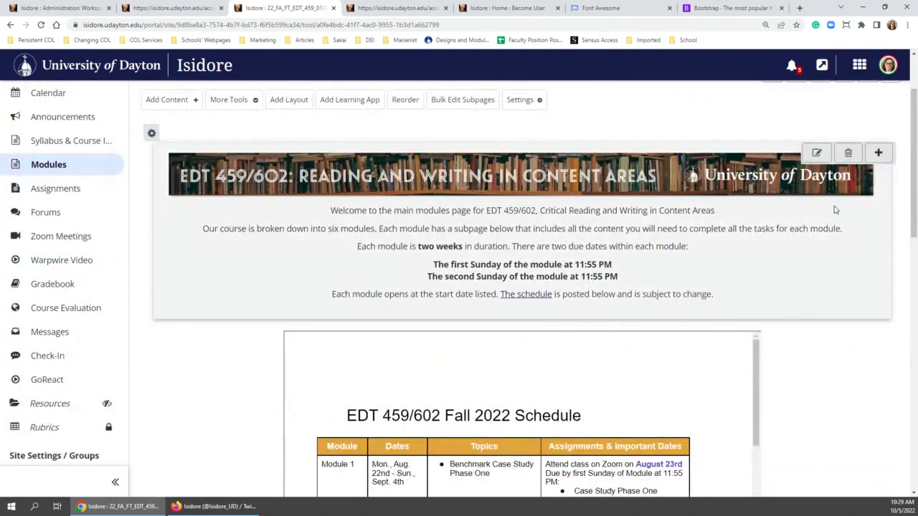
pyautogui.moveTo(915, 223); pyautogui.dragTo(915, 379)
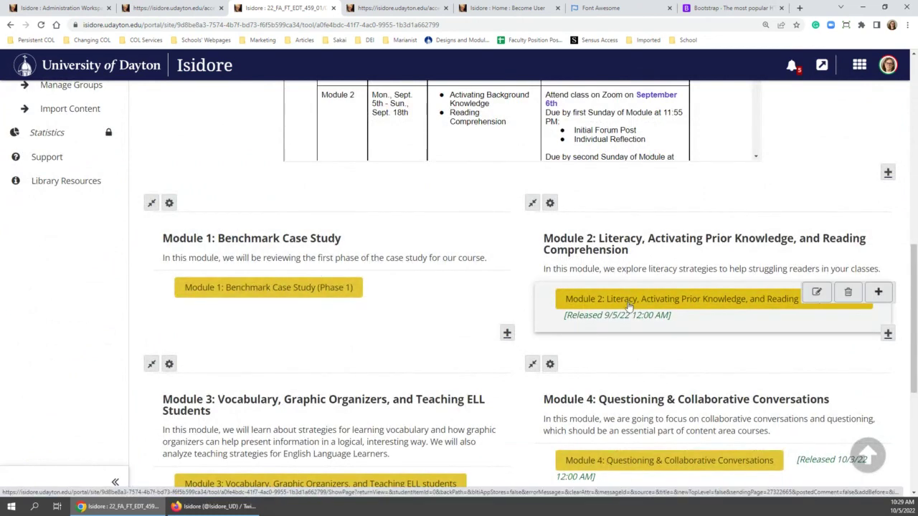
pyautogui.scroll(-2, 623, 308)
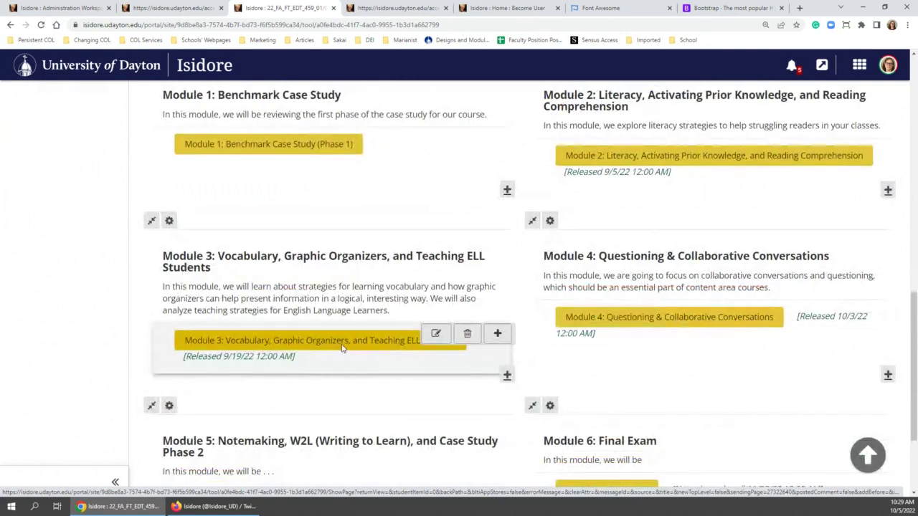
pyautogui.click(342, 343)
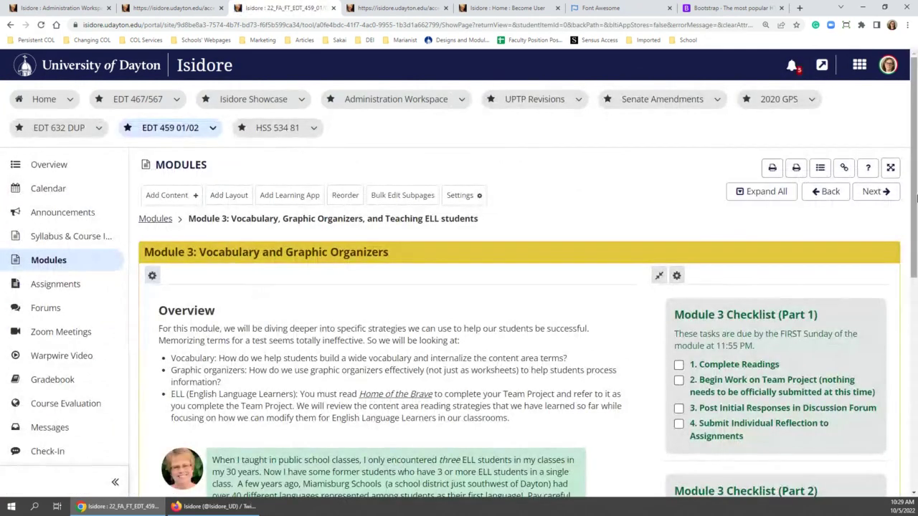
# Start a new text item above the Overview item on the Module 3 page
pyautogui.scroll(-3, 916, 195)
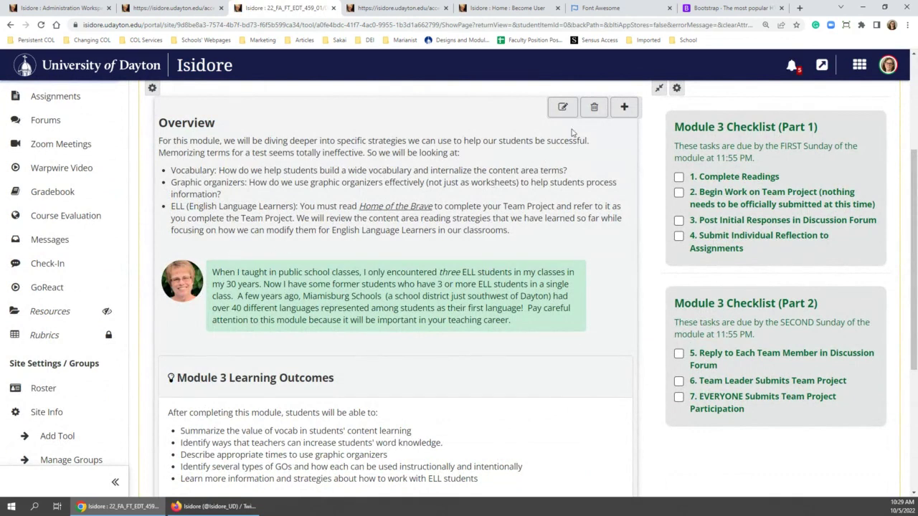
pyautogui.click(624, 107)
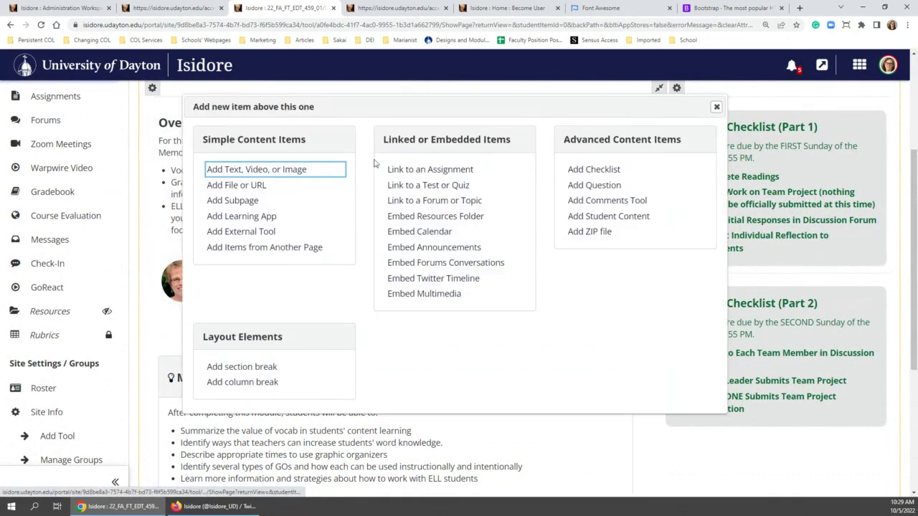
pyautogui.click(291, 173)
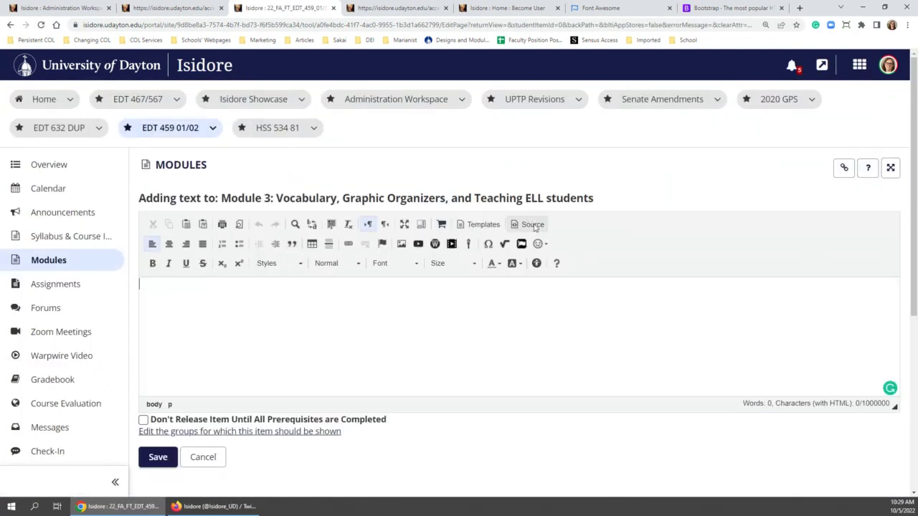
# Insert the Instructor Insight Reply content template, with the photo on the right, into the new text item
pyautogui.click(482, 229)
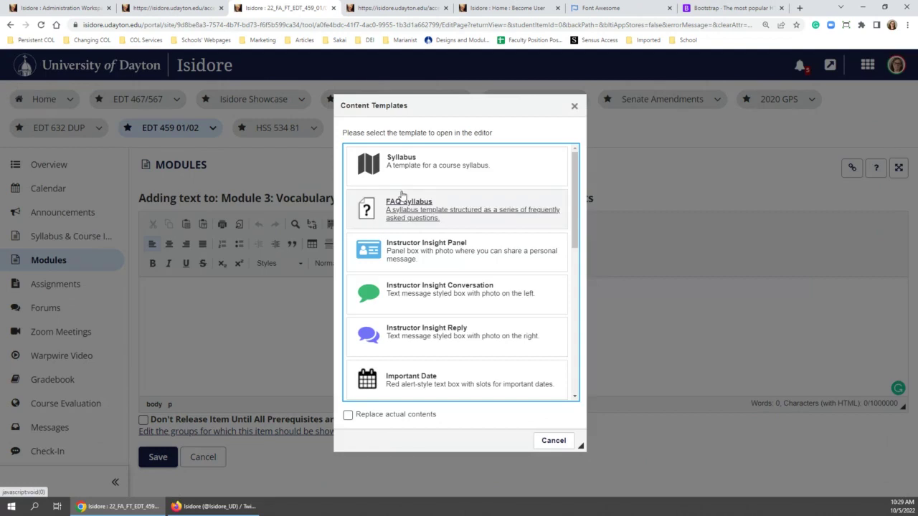
pyautogui.scroll(-1, 491, 244)
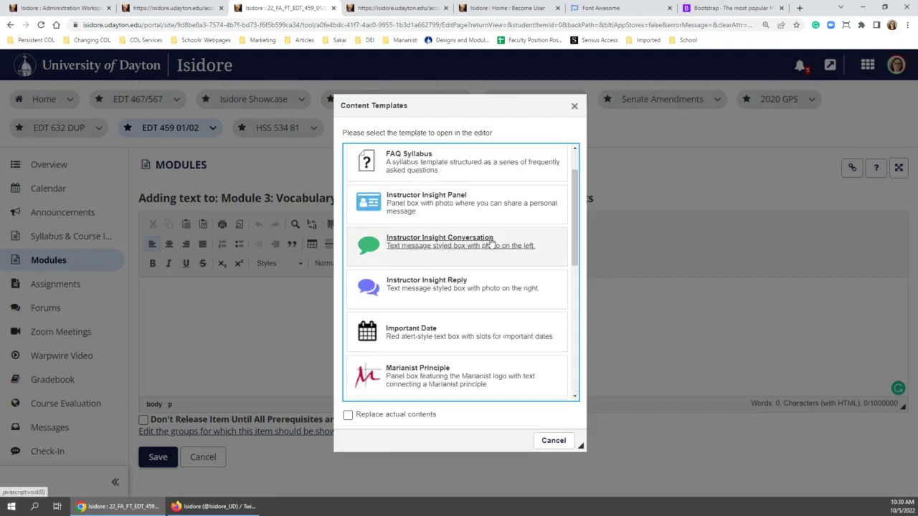
pyautogui.click(431, 248)
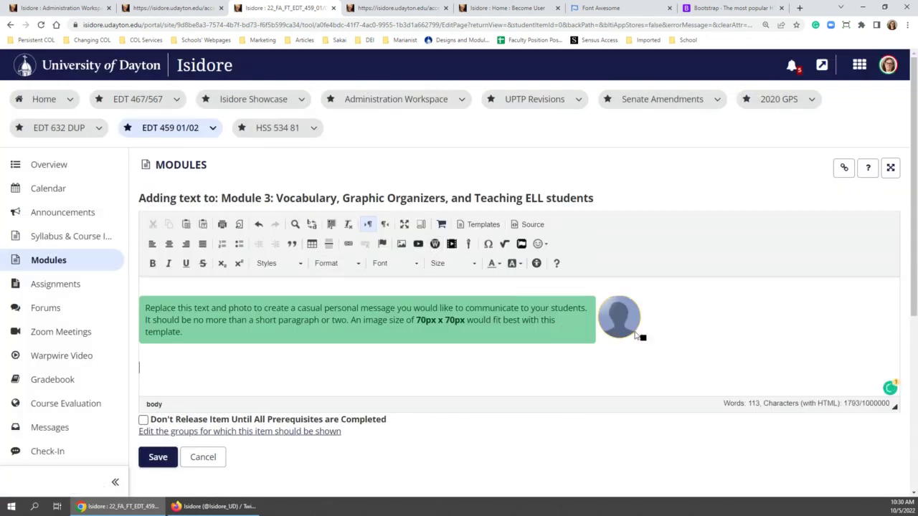
pyautogui.tripleClick(331, 321)
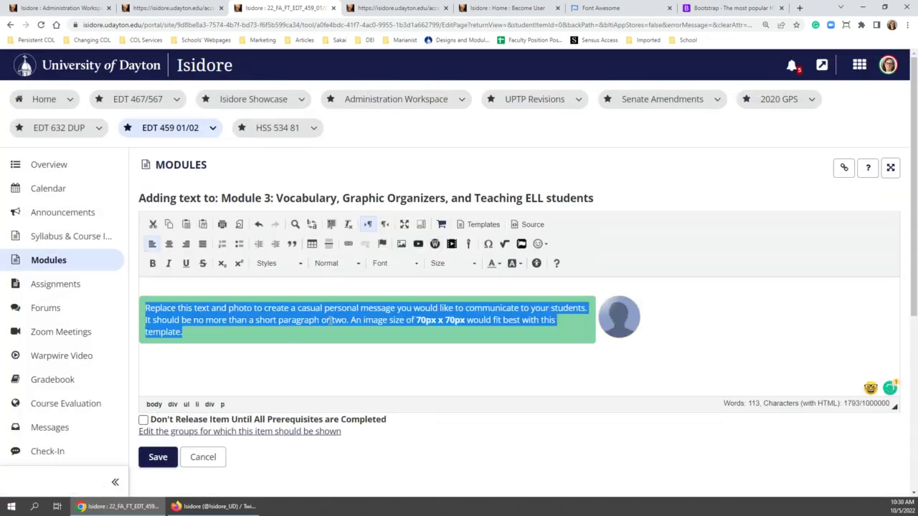
pyautogui.click(531, 369)
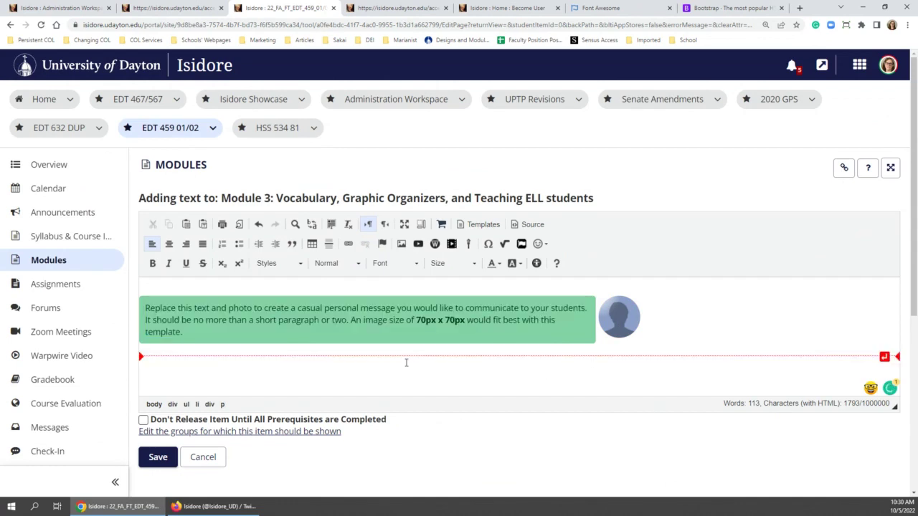
# Look through the content templates and add the Marianist Principle template to the text item
pyautogui.click(483, 224)
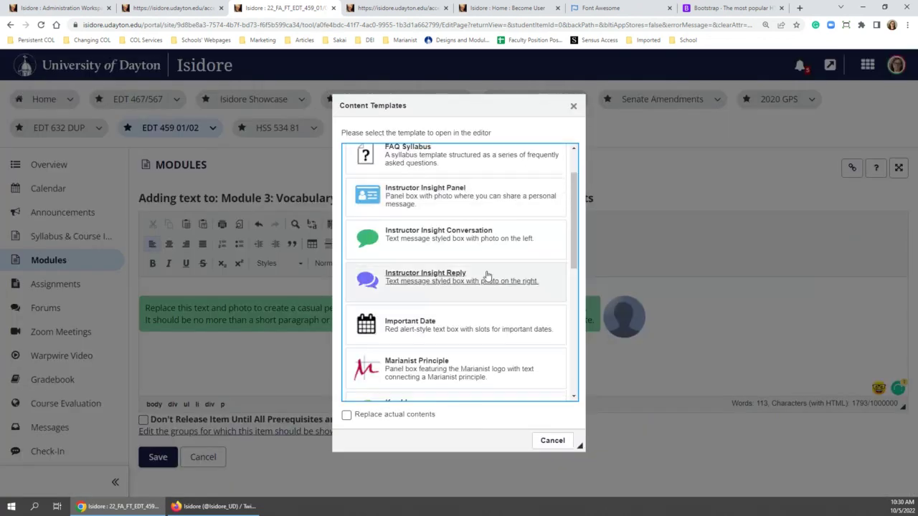
pyautogui.scroll(-5, 429, 246)
pyautogui.scroll(3, 429, 247)
pyautogui.click(429, 229)
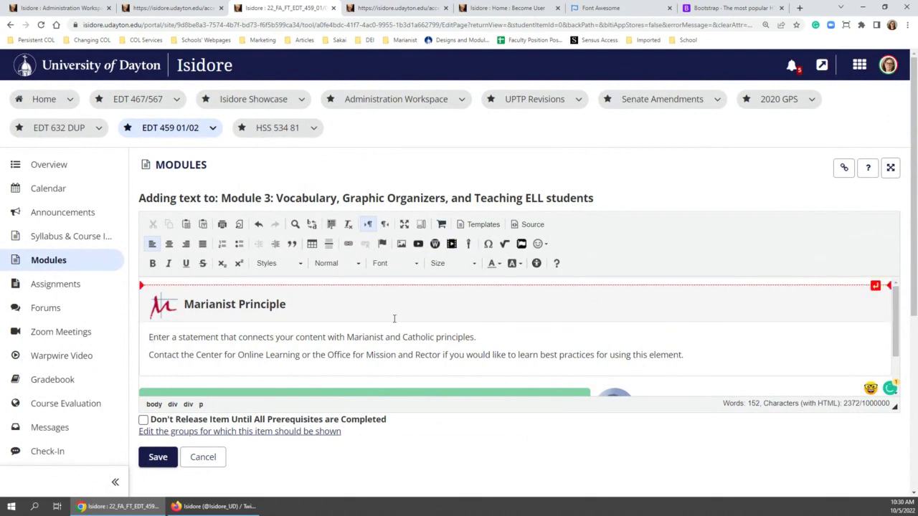
# Try to add three line breaks before the text in the green instructor message box
pyautogui.scroll(-1, 545, 337)
pyautogui.click(660, 376)
pyautogui.press('Return')
pyautogui.press('Return')
pyautogui.press('Return')
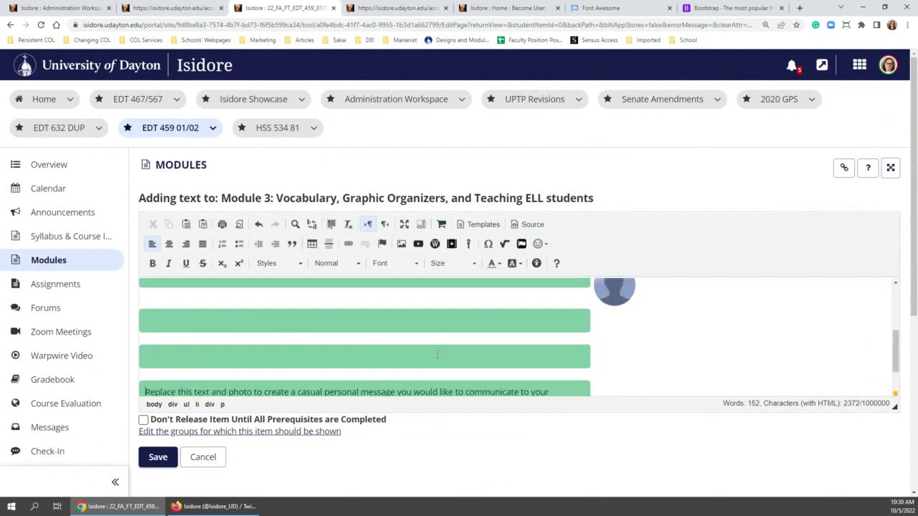
# Undo the three line breaks added in the green instructor message box
pyautogui.hotkey('ctrl', 'z')
pyautogui.hotkey('ctrl', 'z')
pyautogui.hotkey('ctrl', 'z')
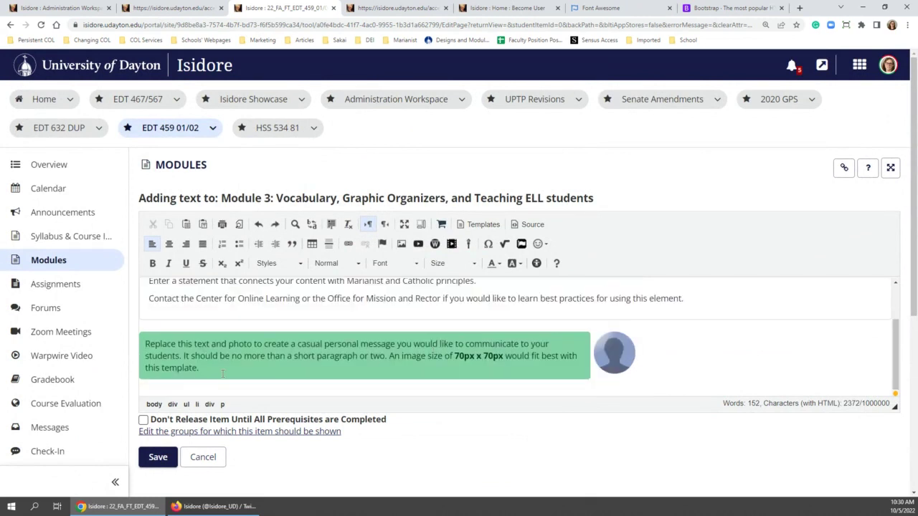
# Insert a <br/> tag at the start of the HTML source and add blank paragraphs above the Marianist Principle panel
pyautogui.click(531, 224)
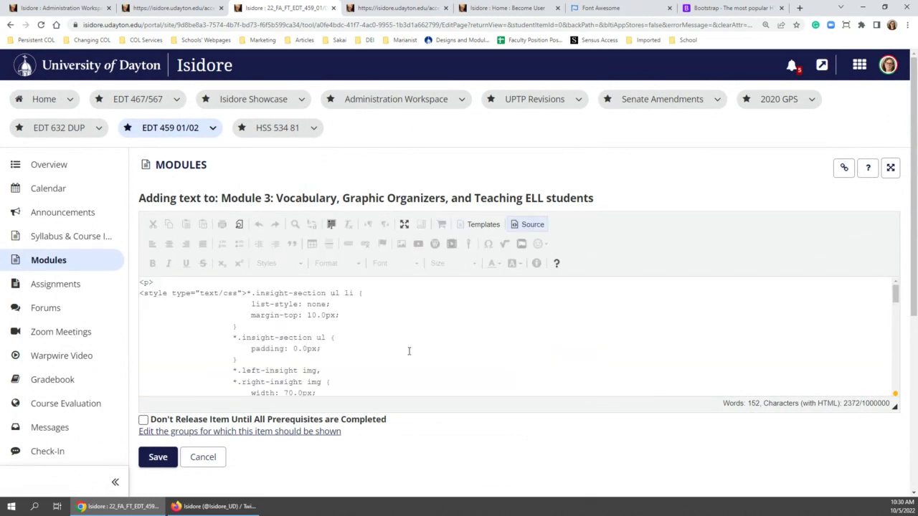
pyautogui.write('<br/>')
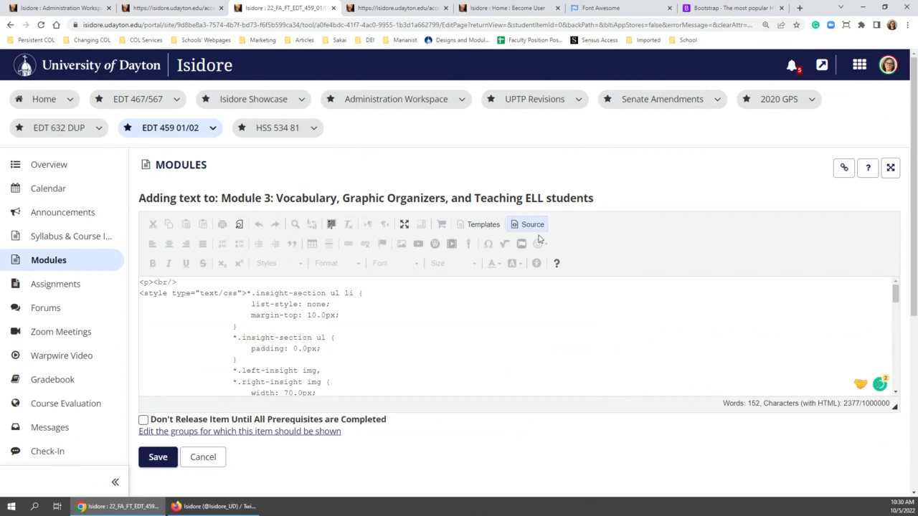
pyautogui.click(530, 225)
pyautogui.click(170, 288)
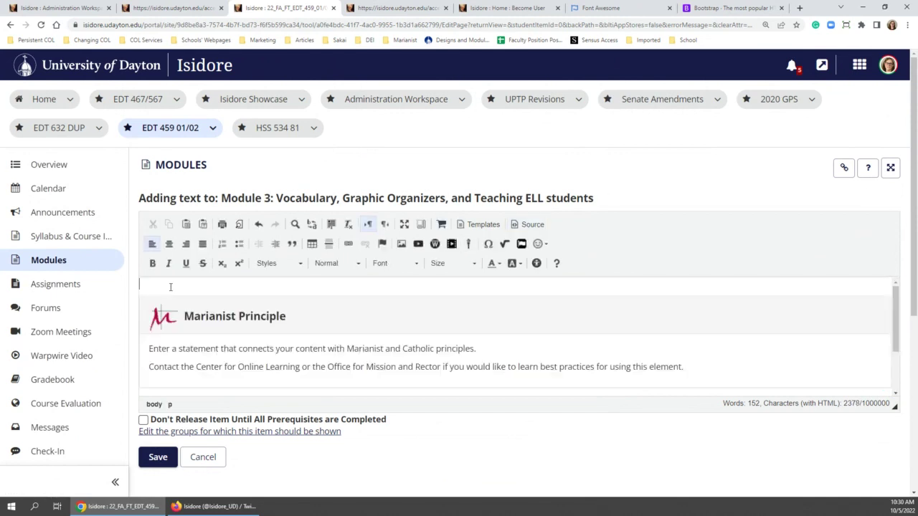
pyautogui.click(530, 224)
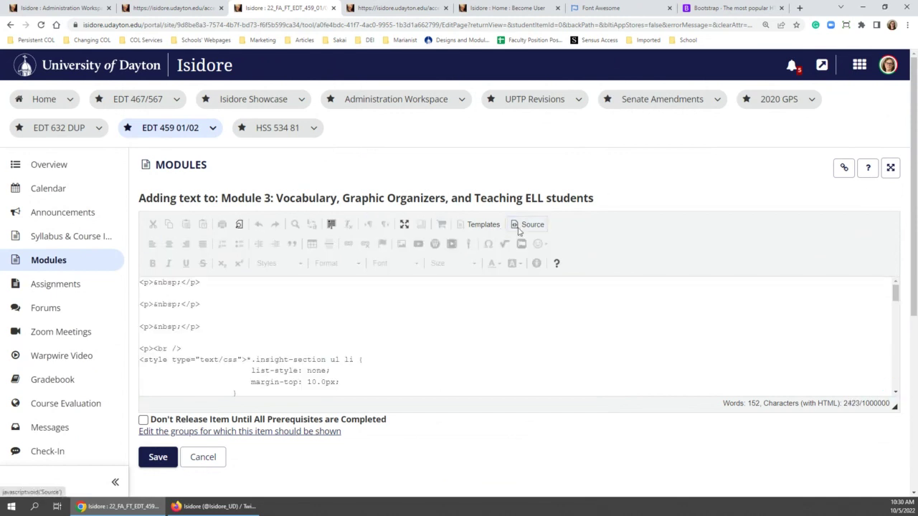
pyautogui.click(531, 224)
# Insert the gold star alert box template above the Marianist Principle panel and select its placeholder text
pyautogui.click(489, 227)
pyautogui.click(422, 165)
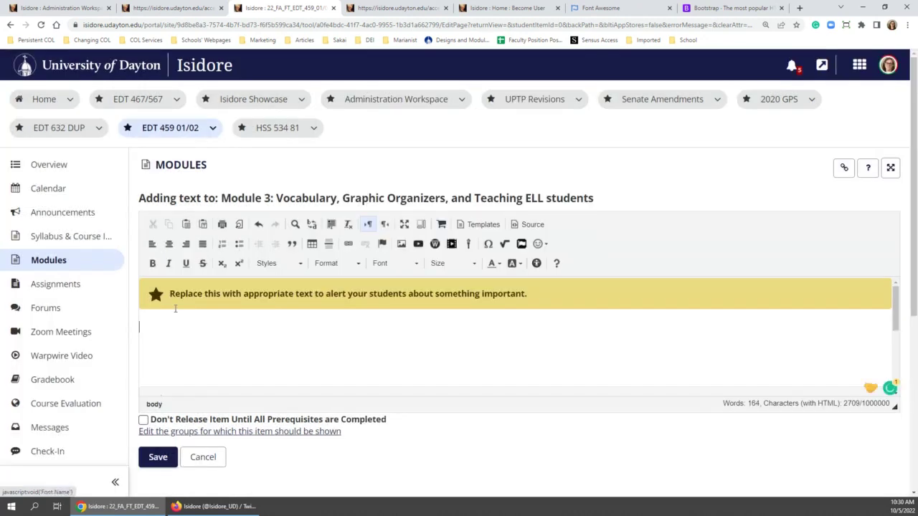
pyautogui.tripleClick(176, 300)
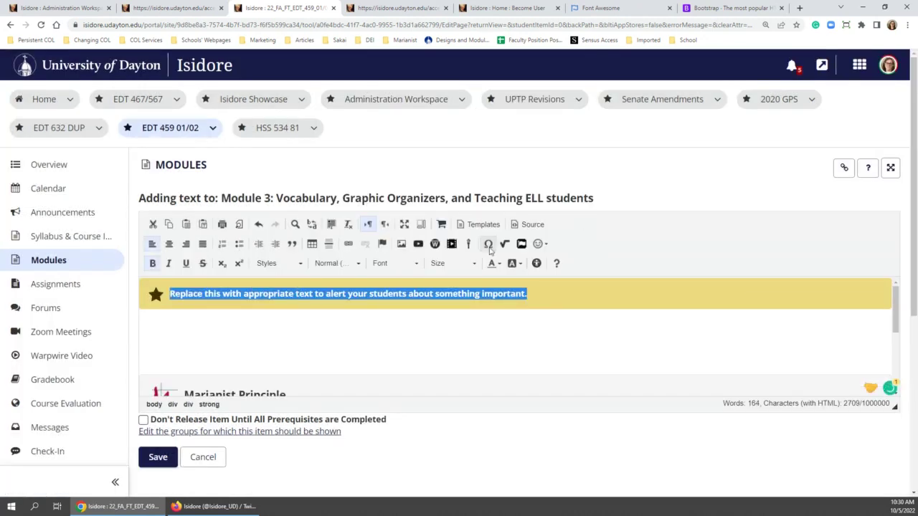
# Set the alert box's color class to blue in the HTML source and preview it in the visual editor
pyautogui.click(532, 225)
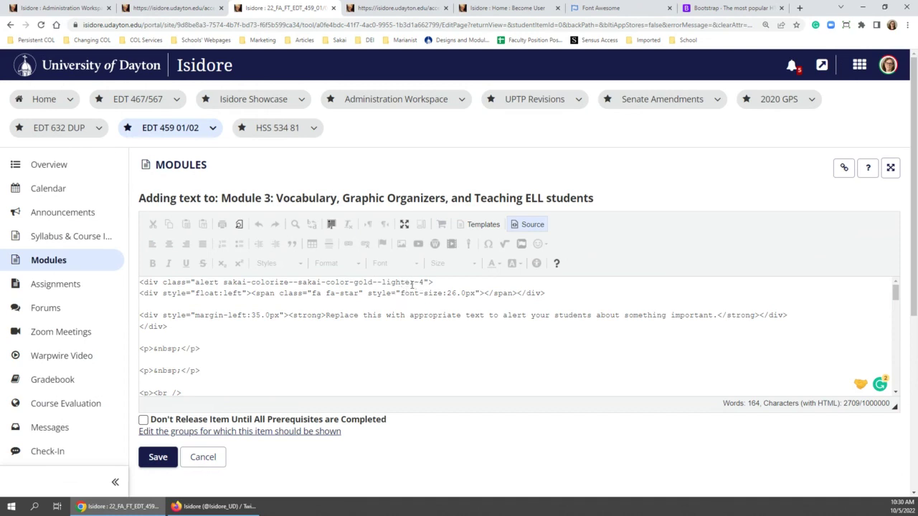
pyautogui.moveTo(376, 282); pyautogui.dragTo(357, 282)
pyautogui.write('blue')
pyautogui.click(518, 227)
pyautogui.click(518, 227)
pyautogui.moveTo(374, 282); pyautogui.dragTo(354, 282)
pyautogui.write('blue')
pyautogui.click(522, 225)
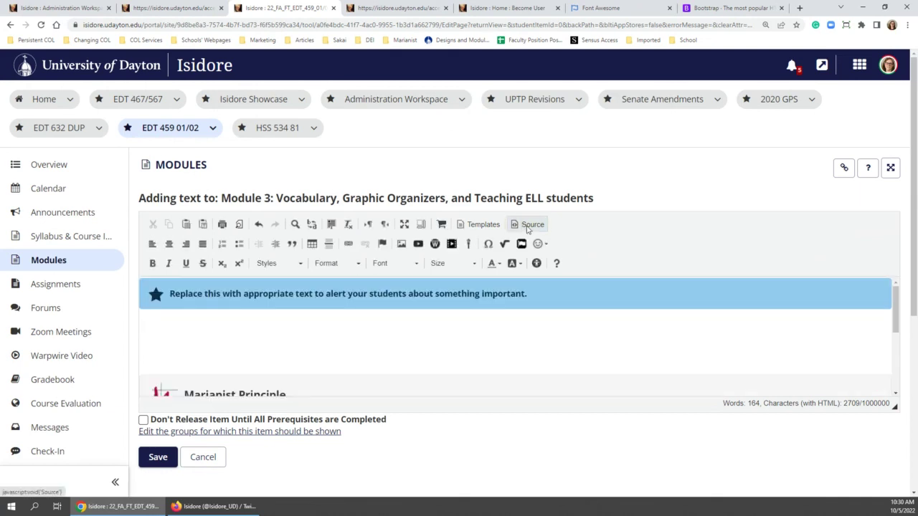
# Set the alert box's blue shade to lighter-7 in the HTML source and check the rendering
pyautogui.click(529, 226)
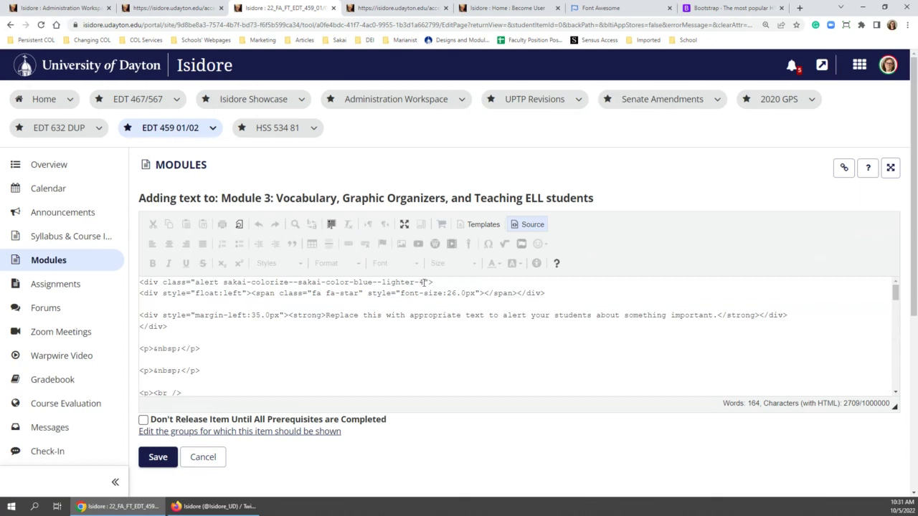
pyautogui.moveTo(424, 282); pyautogui.dragTo(418, 282)
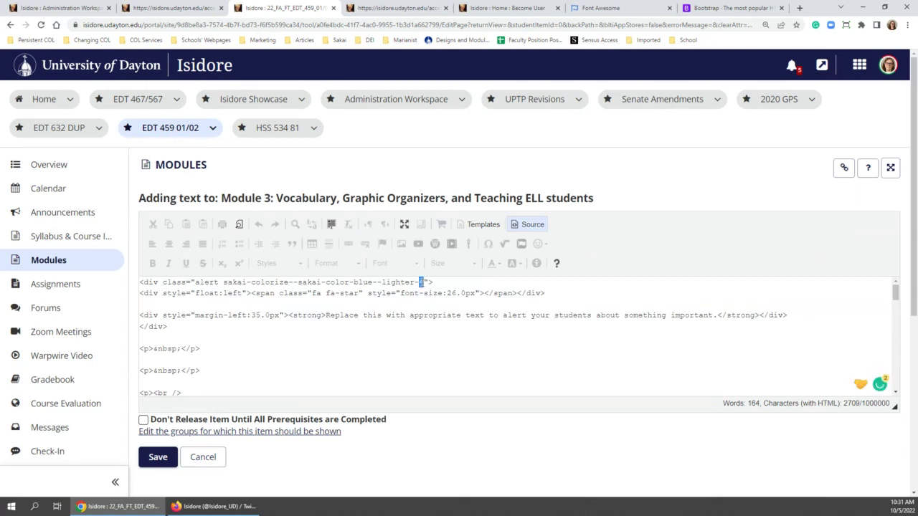
pyautogui.click(531, 225)
pyautogui.click(531, 225)
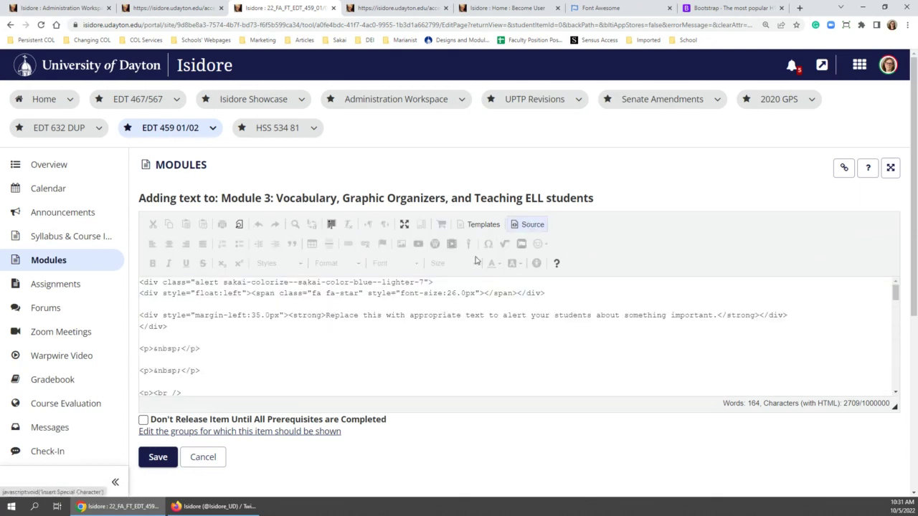
# Replace the lighter part of the alert box's color class with darker and preview the box
pyautogui.moveTo(416, 282); pyautogui.dragTo(385, 282)
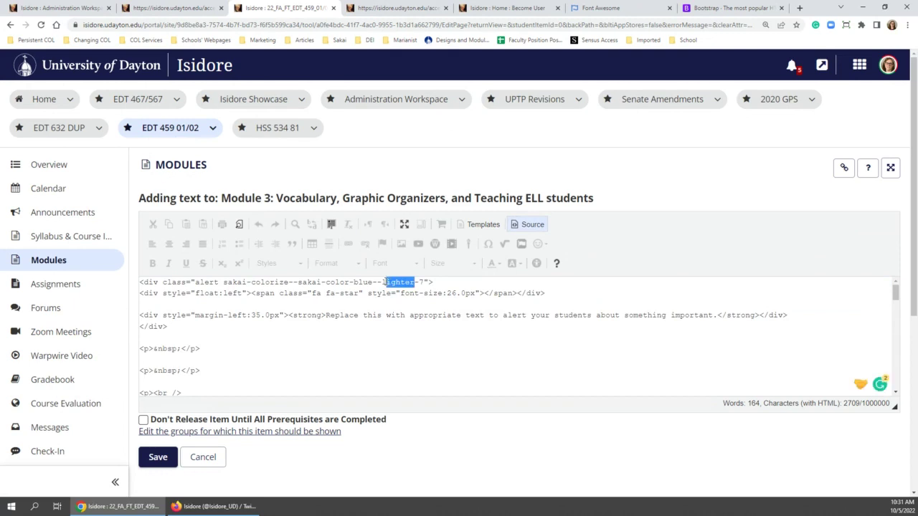
pyautogui.write('darker')
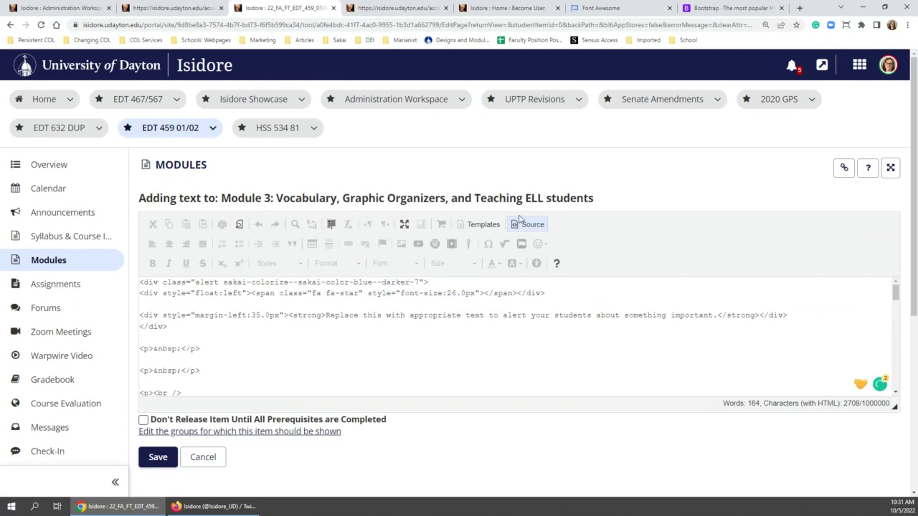
pyautogui.click(524, 223)
pyautogui.click(524, 224)
pyautogui.click(527, 224)
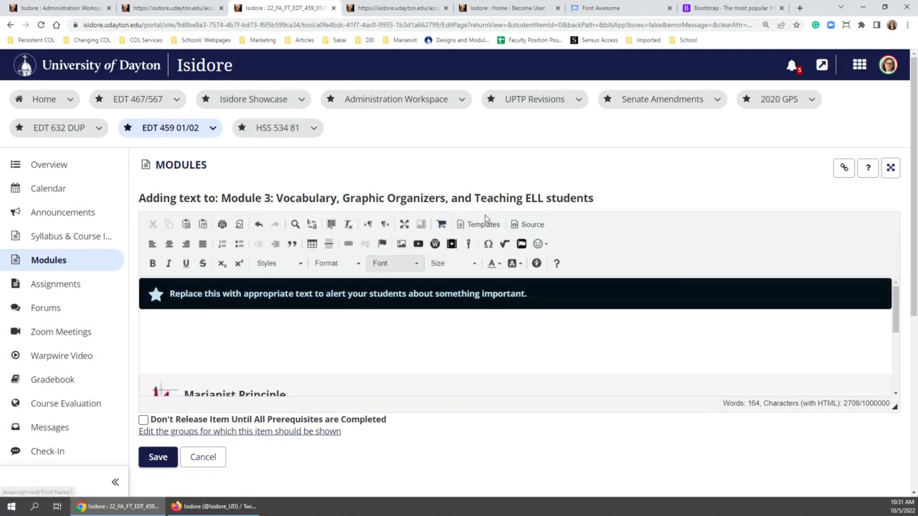
# Change the alert box's icon class to fa-calendar in the HTML source and preview the icon
pyautogui.click(517, 226)
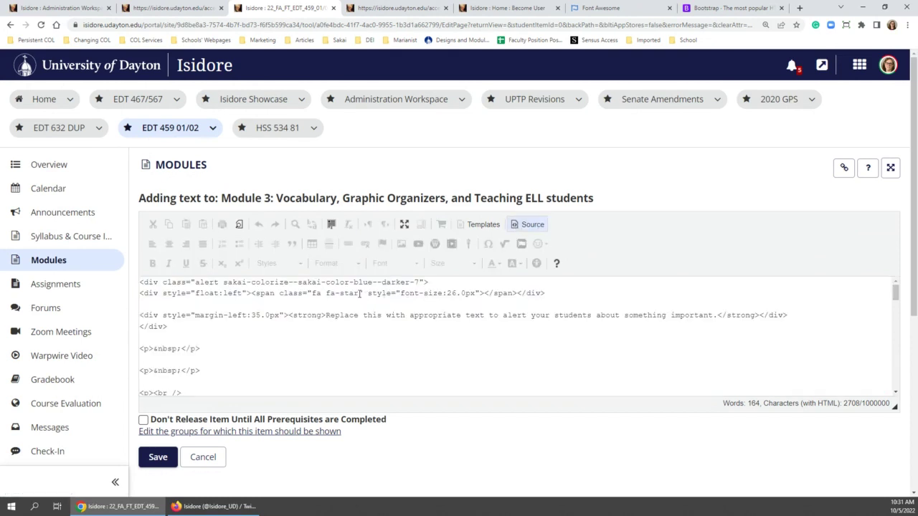
pyautogui.moveTo(361, 294); pyautogui.dragTo(338, 294)
pyautogui.write('calendar')
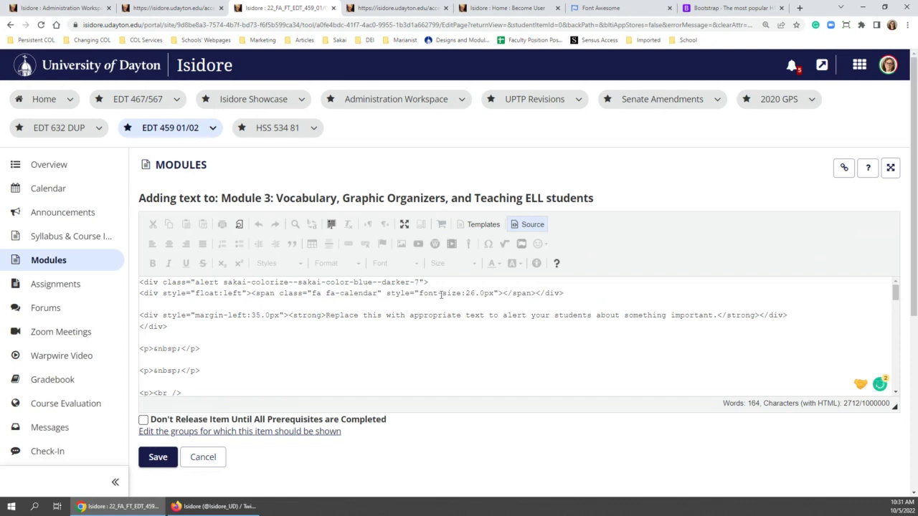
pyautogui.click(530, 225)
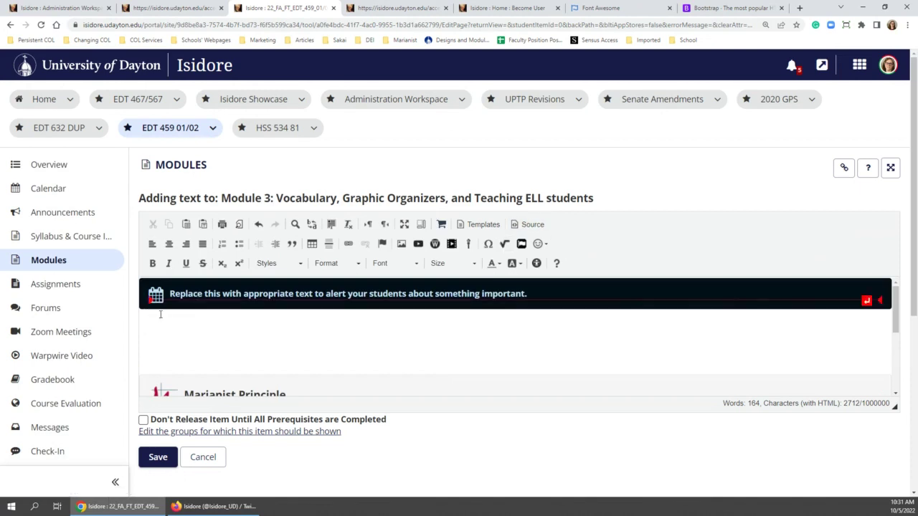
# Change the alert box's icon class to fa-map in the HTML source and preview the icon
pyautogui.click(531, 225)
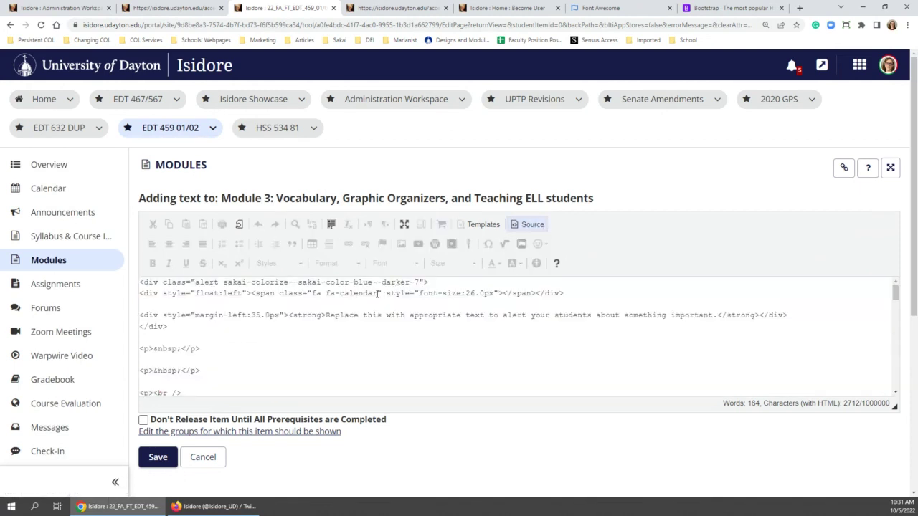
pyautogui.moveTo(377, 294); pyautogui.dragTo(344, 294)
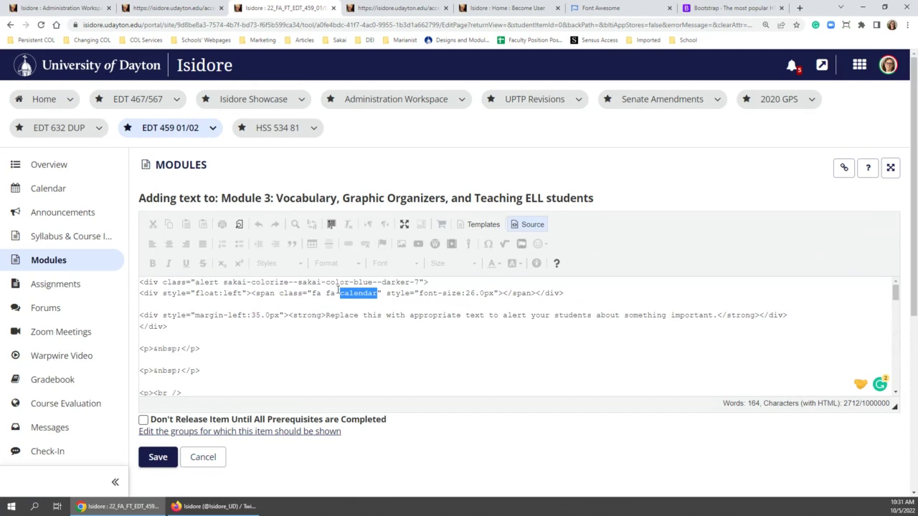
pyautogui.write('map')
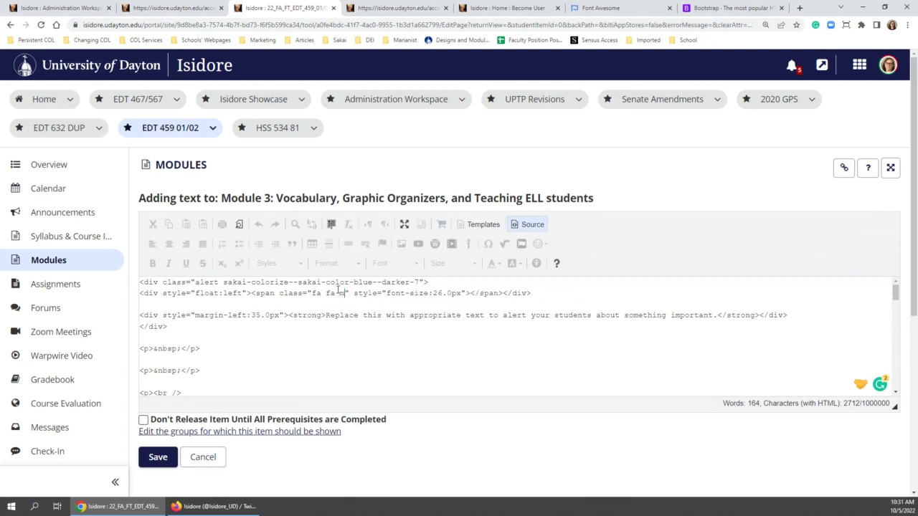
pyautogui.click(531, 226)
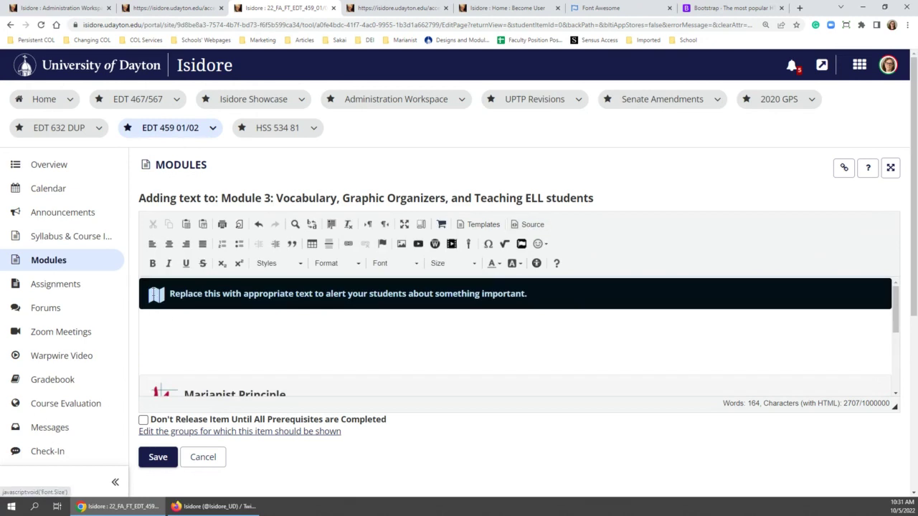
# Highlight the map icon's font-size value in the HTML source, return to the visual editor, and cancel the text edit
pyautogui.click(533, 225)
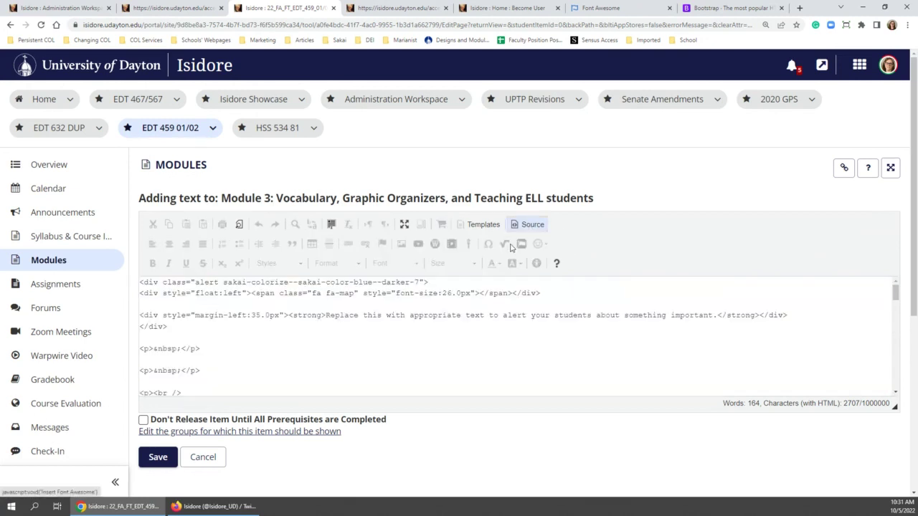
pyautogui.moveTo(453, 293); pyautogui.dragTo(443, 293)
pyautogui.write('20')
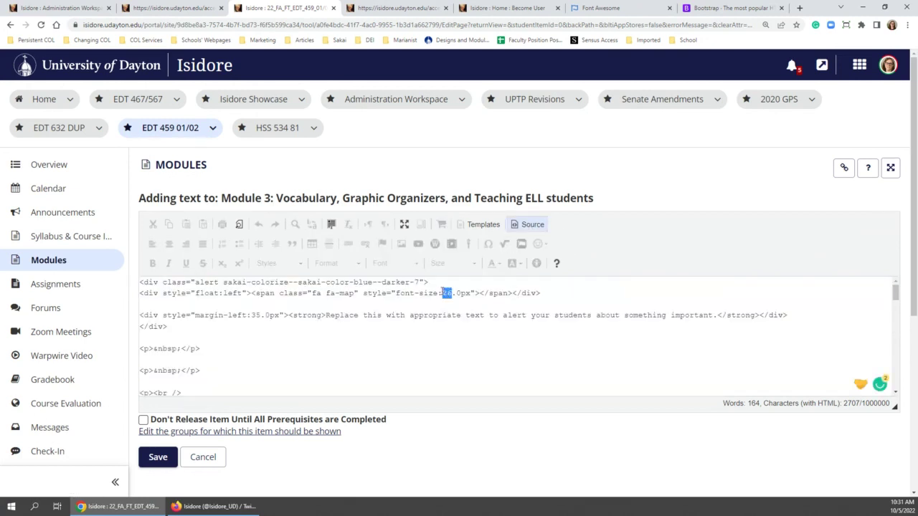
pyautogui.click(533, 224)
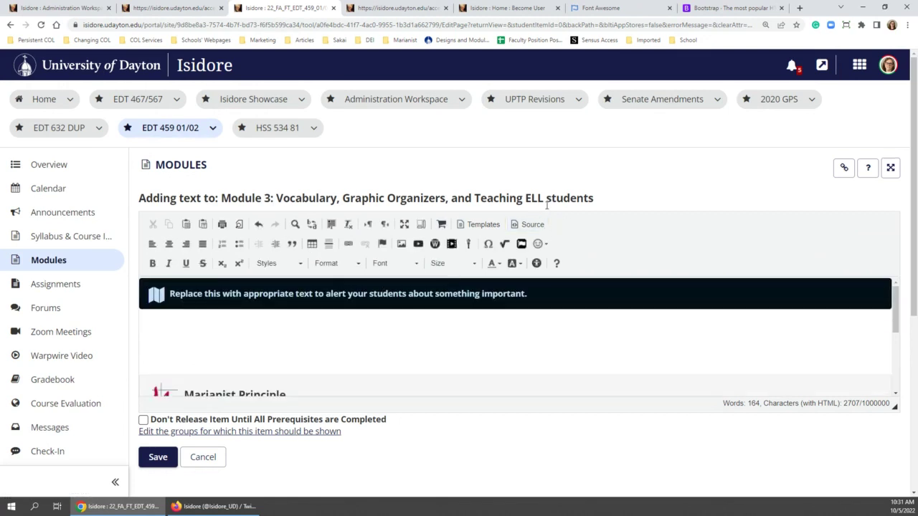
pyautogui.click(533, 224)
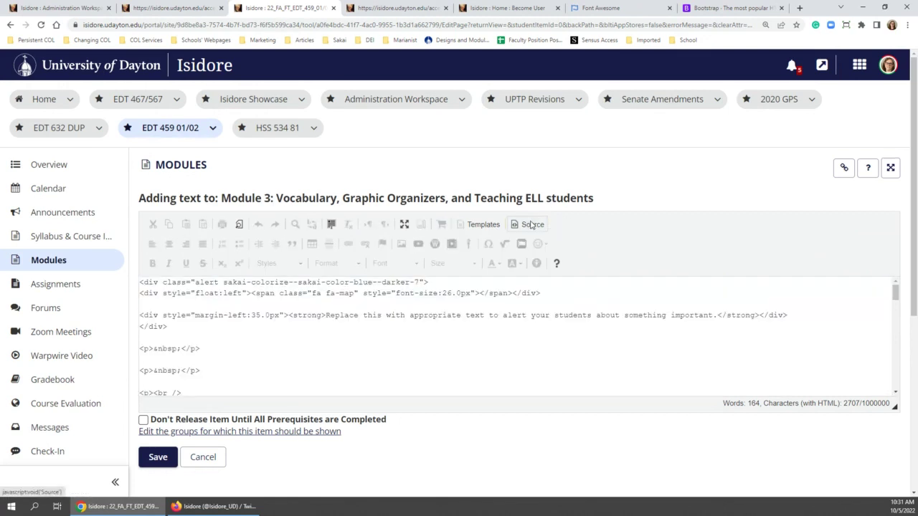
pyautogui.click(532, 225)
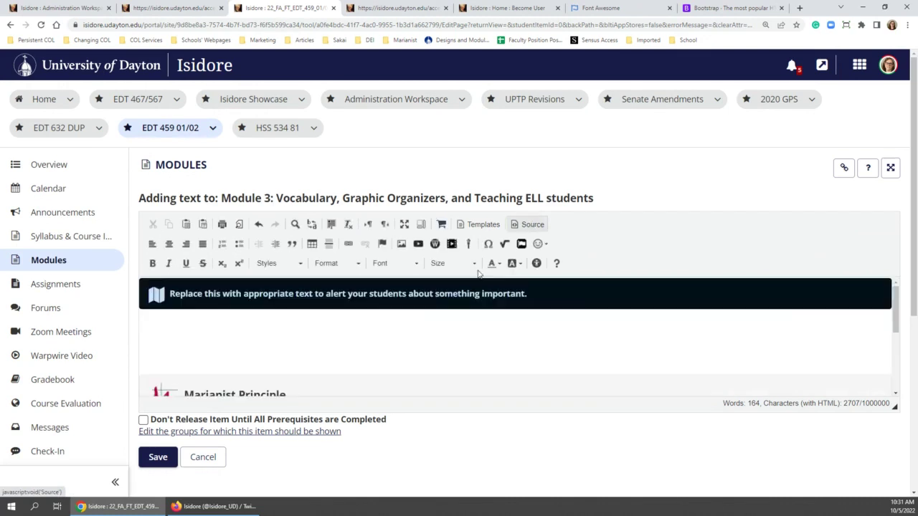
pyautogui.scroll(-10, 440, 322)
pyautogui.click(204, 460)
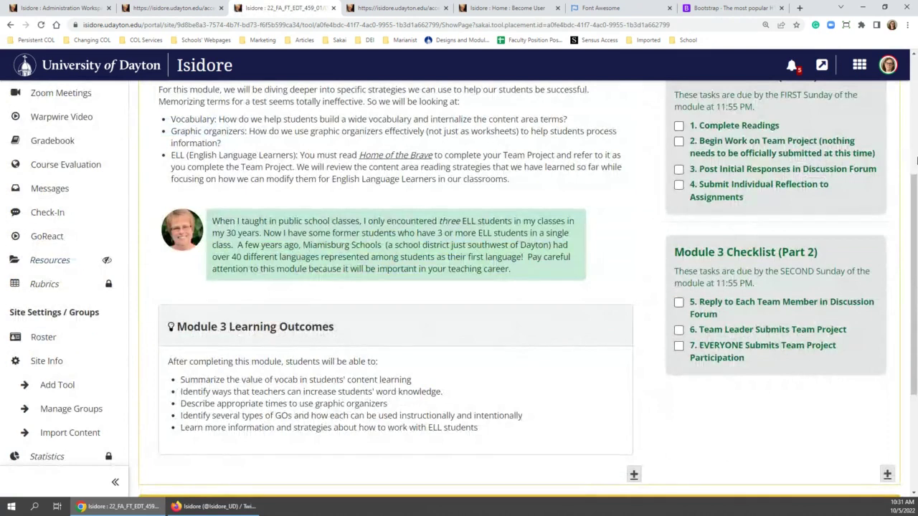
# Expand the reading assignments section and Task 2: Review Team Project Details on the Module 3 page to view their contents
pyautogui.scroll(-3, 727, 215)
pyautogui.click(219, 315)
pyautogui.scroll(-10, 219, 318)
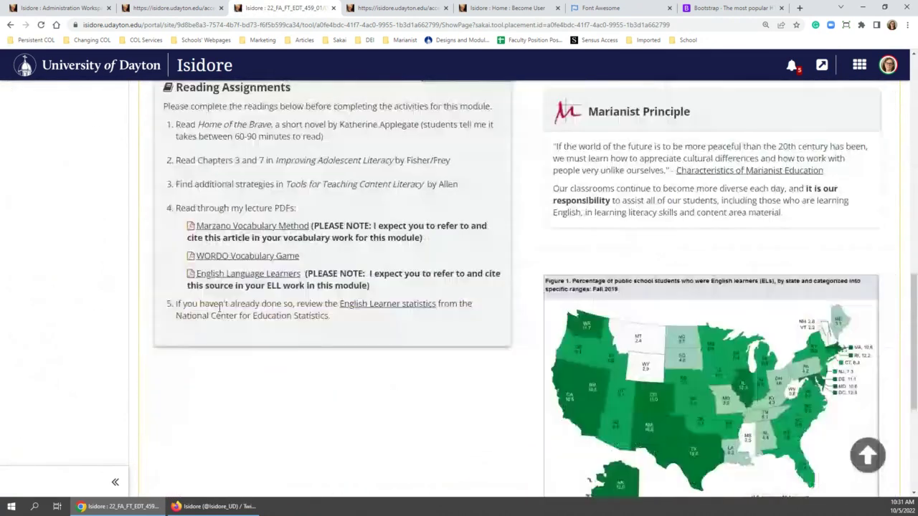
pyautogui.click(204, 368)
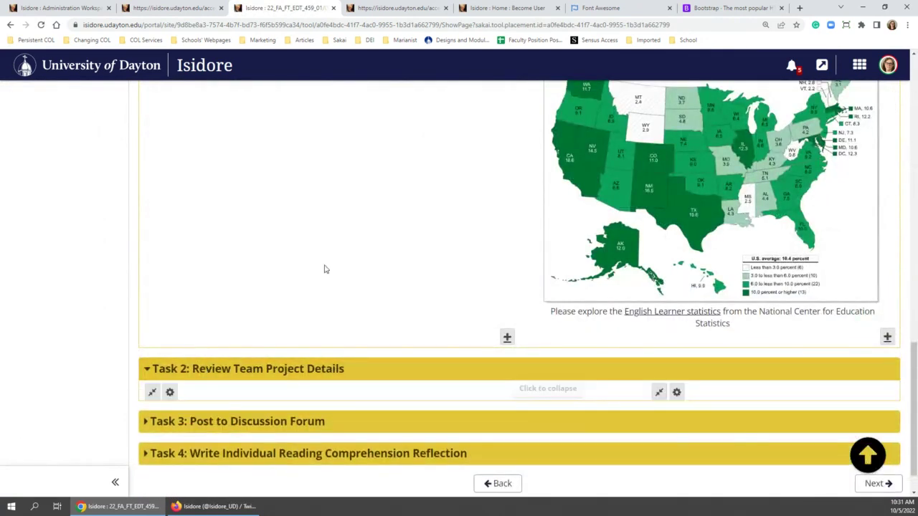
pyautogui.scroll(-4, 323, 266)
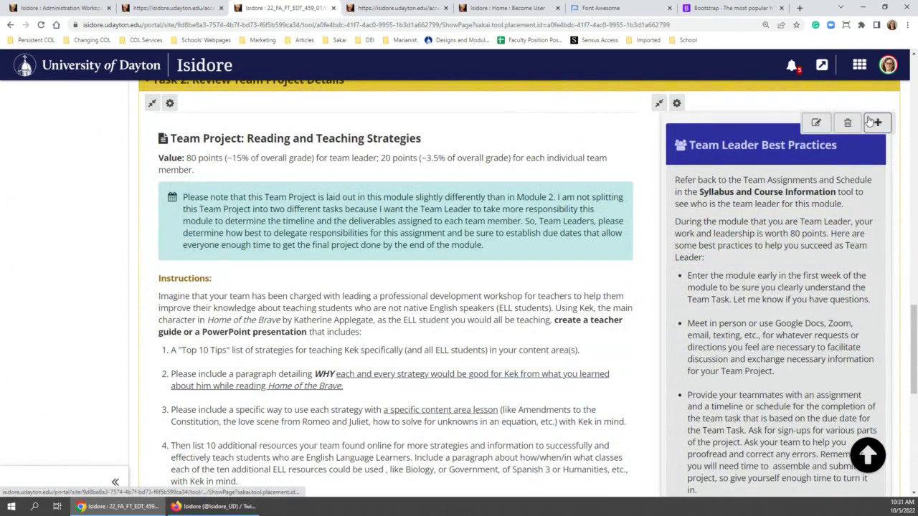
# Open the Team Leader Best Practices text for editing, view the content templates, and leave without saving
pyautogui.click(815, 122)
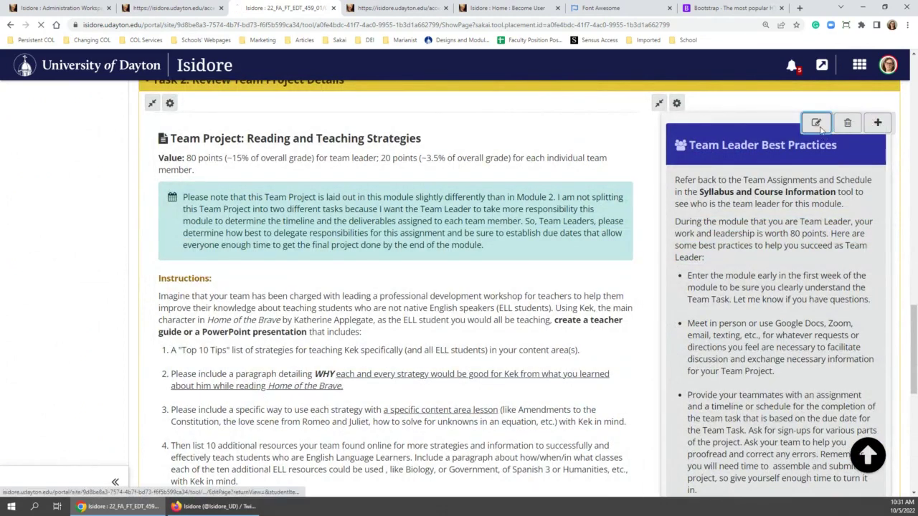
pyautogui.click(469, 224)
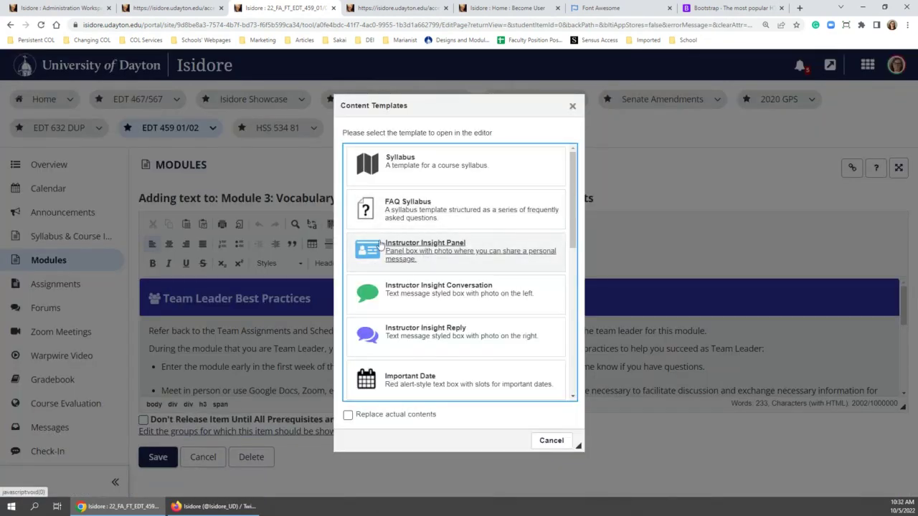
pyautogui.click(549, 440)
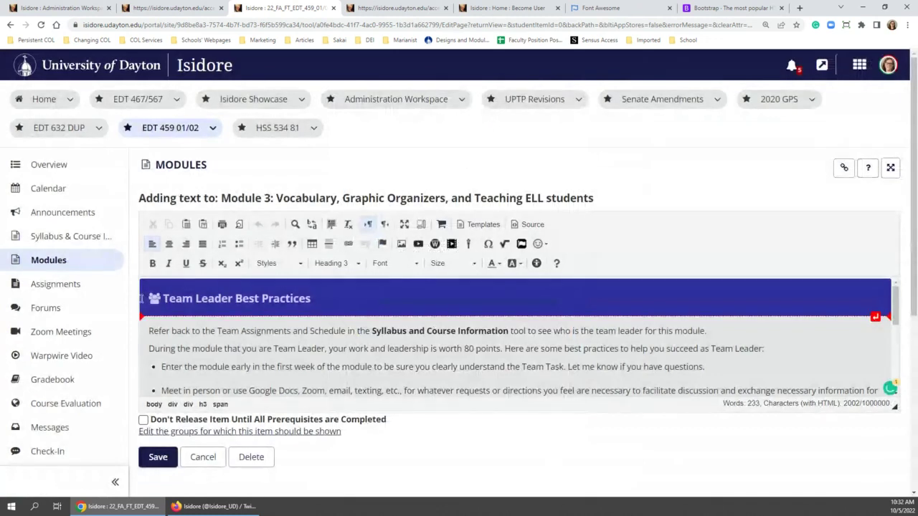
pyautogui.click(360, 307)
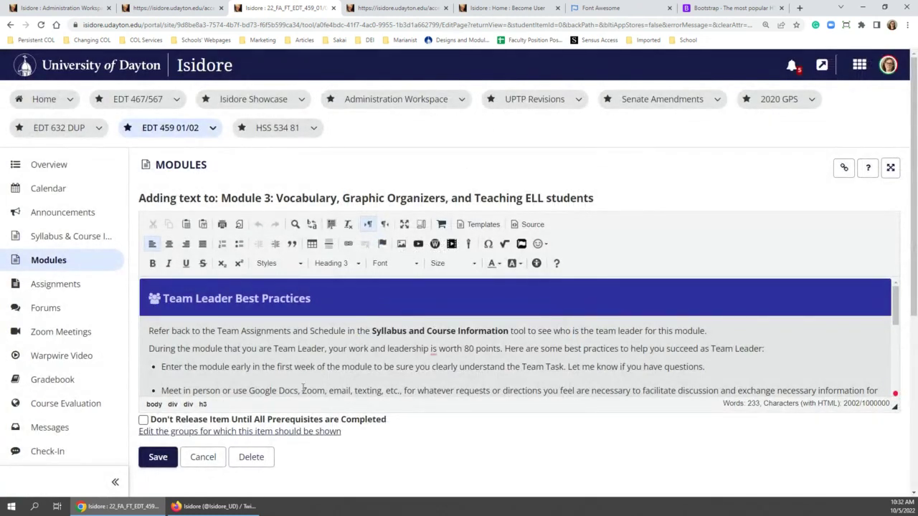
pyautogui.click(201, 462)
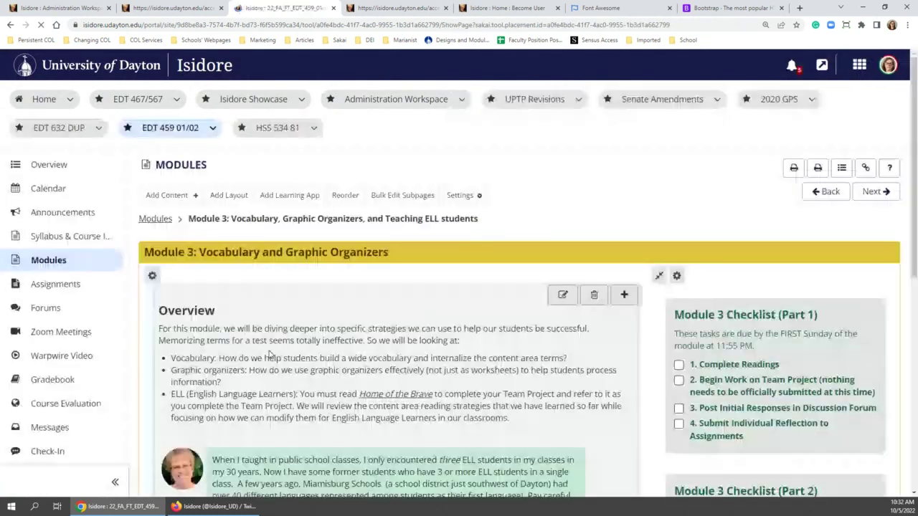
# Expand the Task 3 and Task 2 sections on the Module 3 page and look through the Team Project details
pyautogui.scroll(-10, 270, 350)
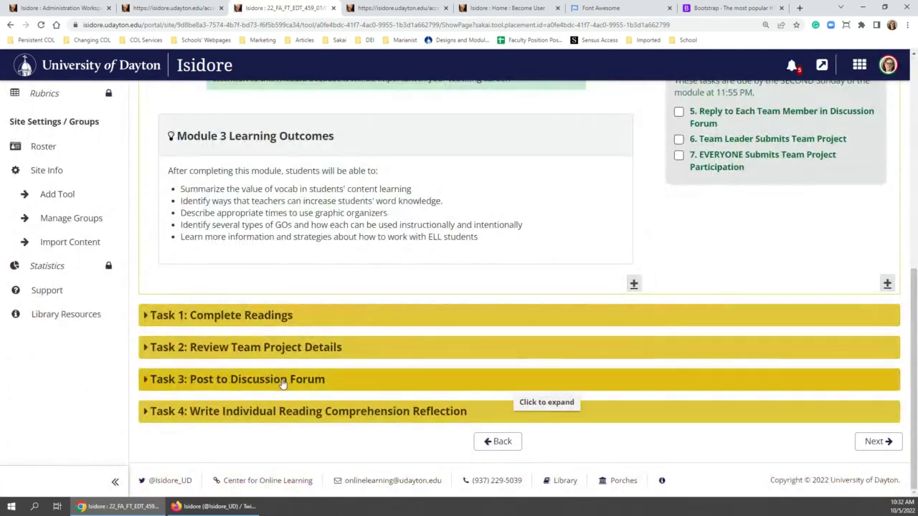
pyautogui.click(284, 380)
pyautogui.scroll(-3, 297, 287)
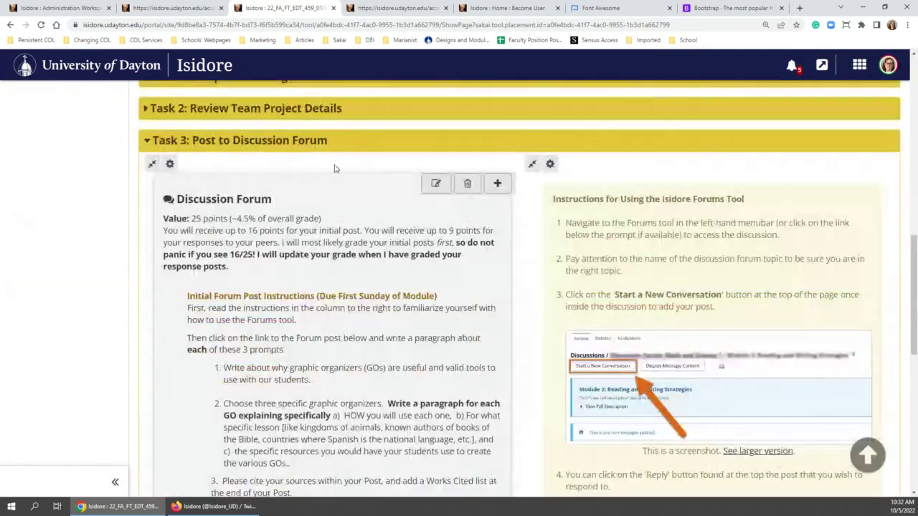
pyautogui.click(301, 112)
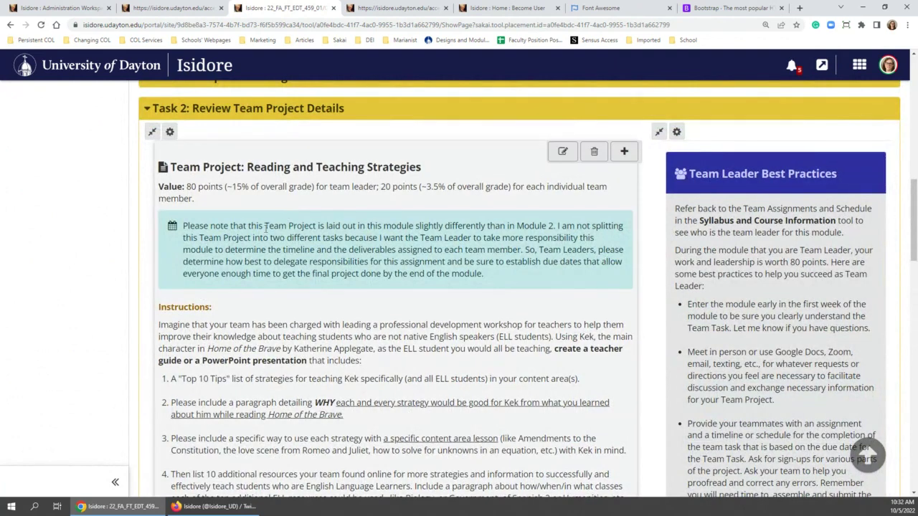
pyautogui.scroll(-2, 171, 108)
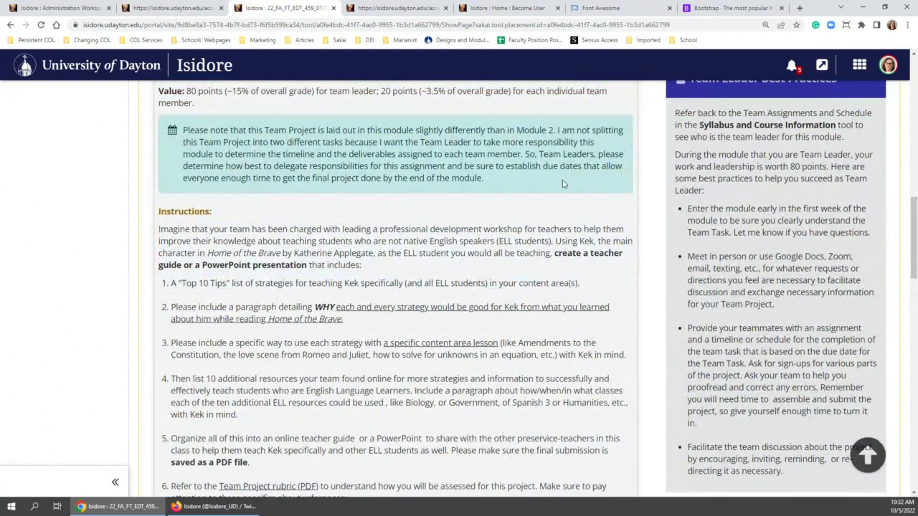
pyautogui.scroll(-10, 553, 158)
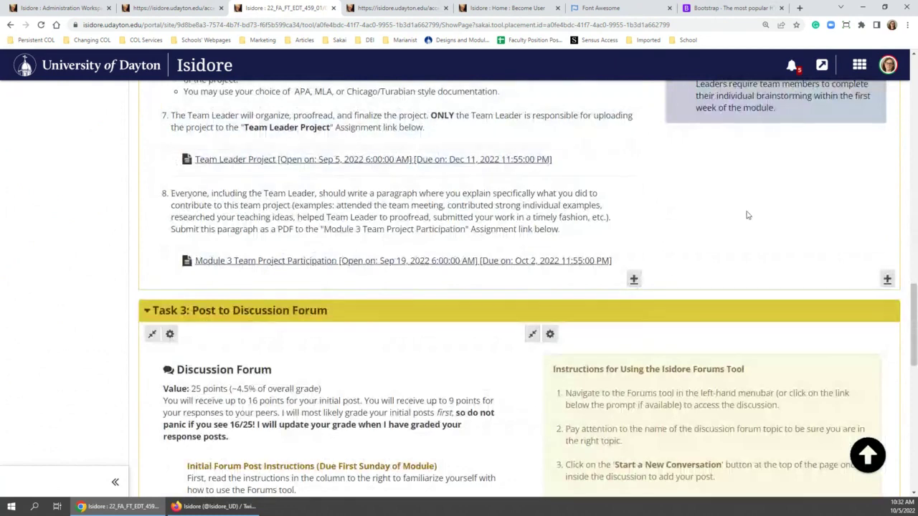
pyautogui.scroll(3, 745, 216)
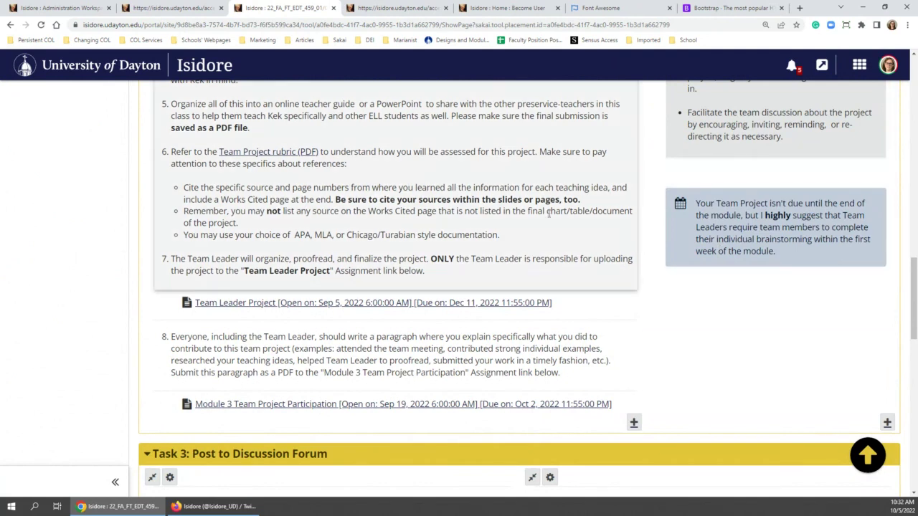
# Look through the Task 3 forum content, expand Task 4: Write Individual Reading Comprehension Reflection, and return to the page's beginning
pyautogui.scroll(-8, 541, 209)
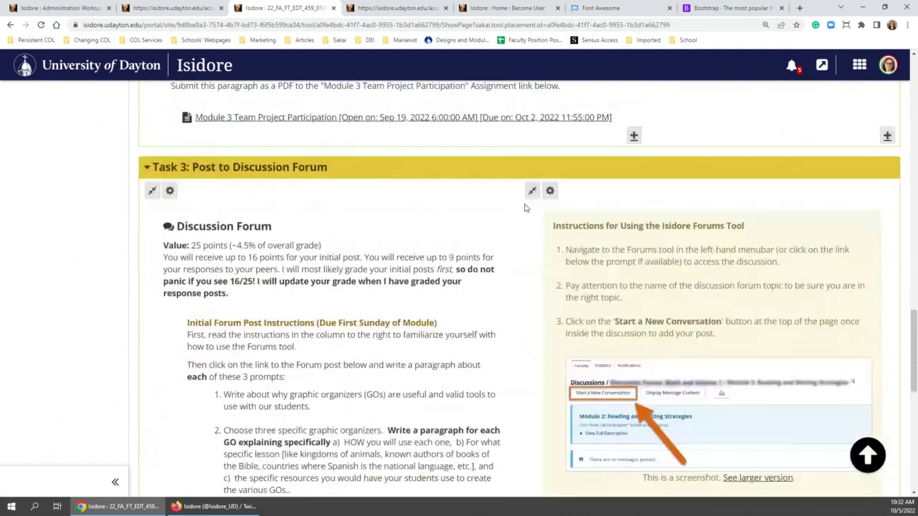
pyautogui.scroll(-5, 266, 187)
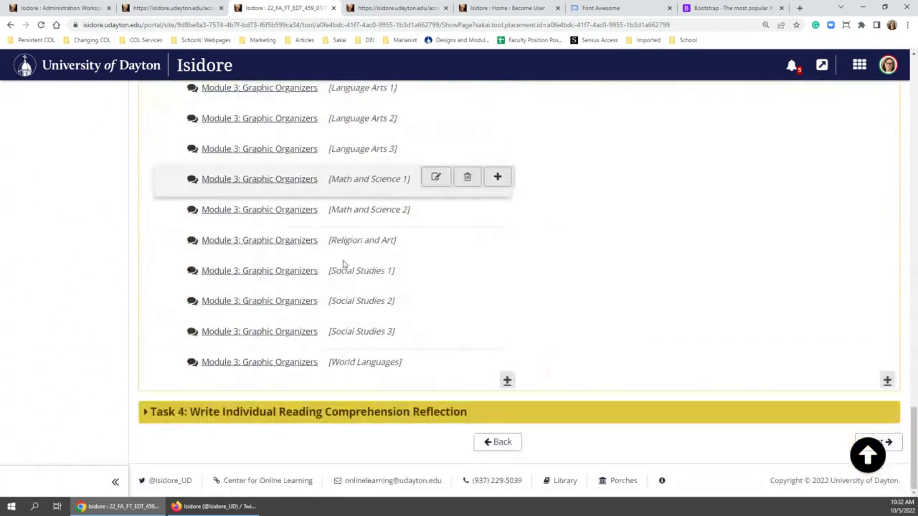
pyautogui.scroll(-7, 345, 298)
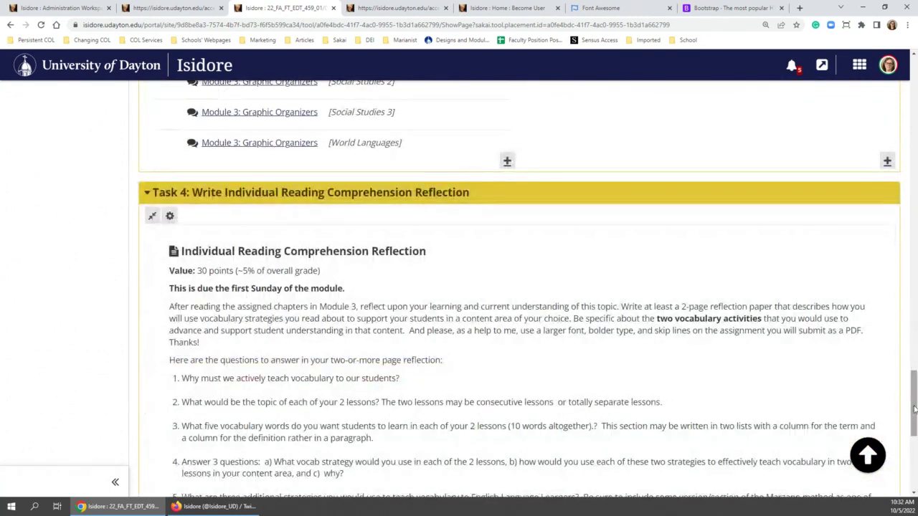
pyautogui.scroll(-2, 903, 459)
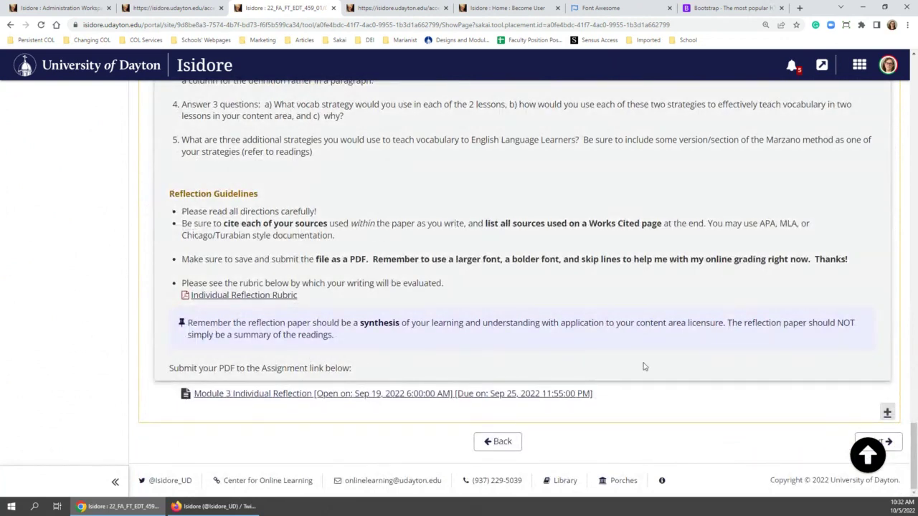
pyautogui.press('Home')
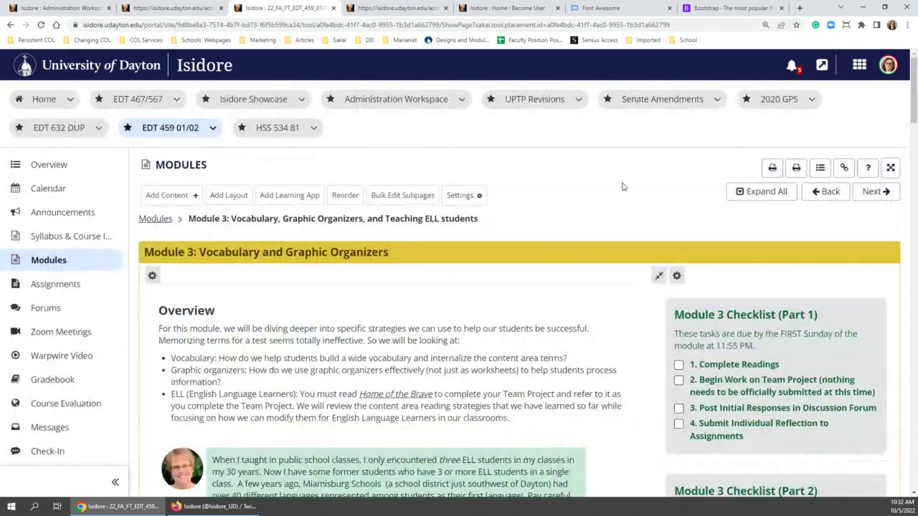
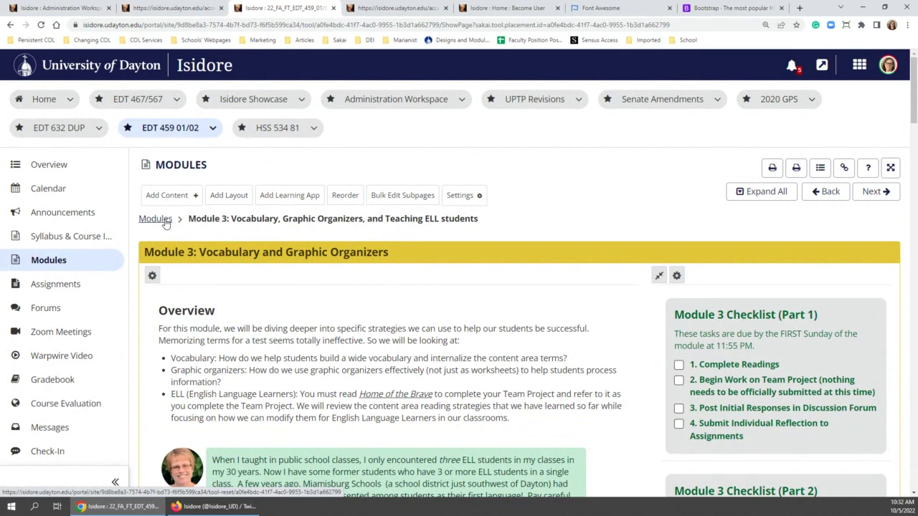
pyautogui.moveTo(348, 337)
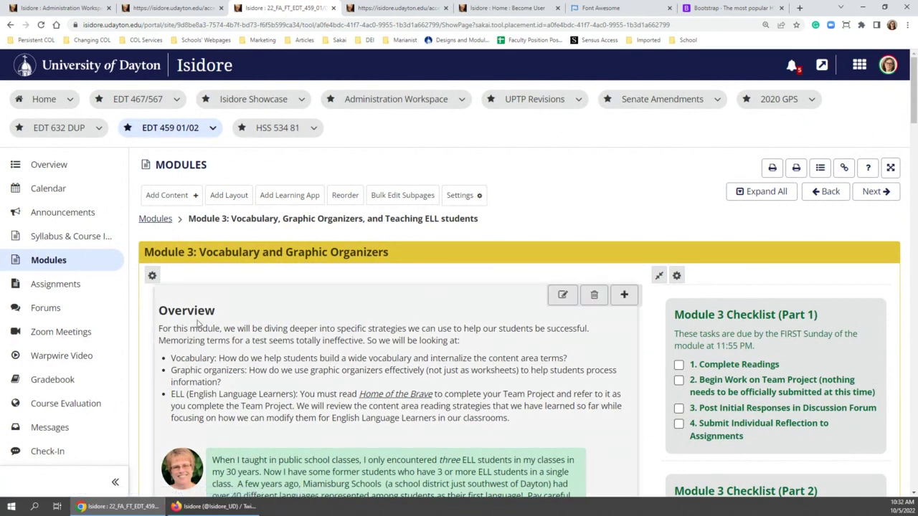
pyautogui.scroll(-2, 287, 301)
pyautogui.scroll(1, 344, 286)
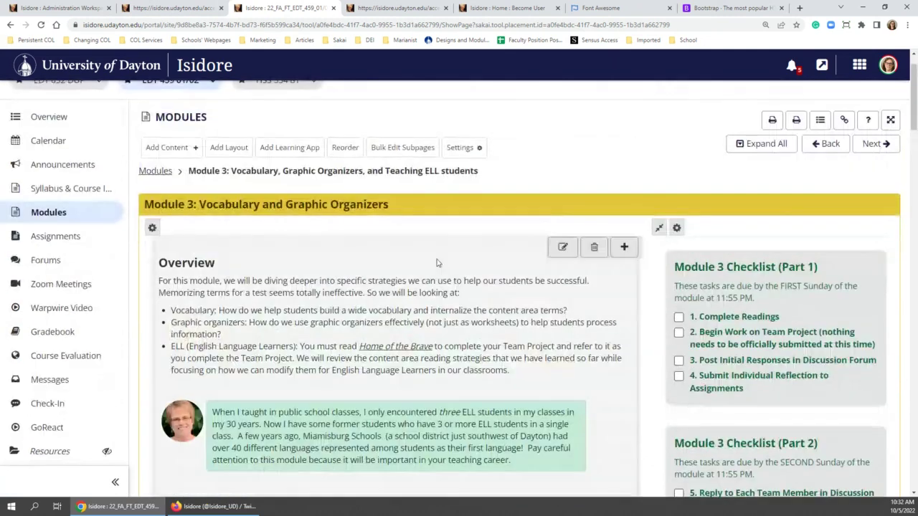
pyautogui.scroll(-3, 399, 264)
pyautogui.rightClick(318, 250)
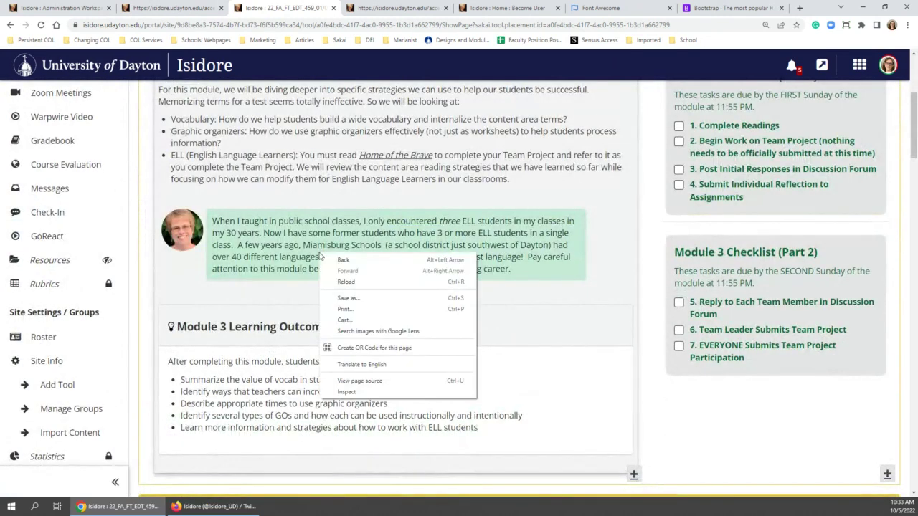
pyautogui.click(359, 208)
# Inspect the Task 2 instructions list in the browser's developer tools and close the What's New pane
pyautogui.scroll(-5, 351, 215)
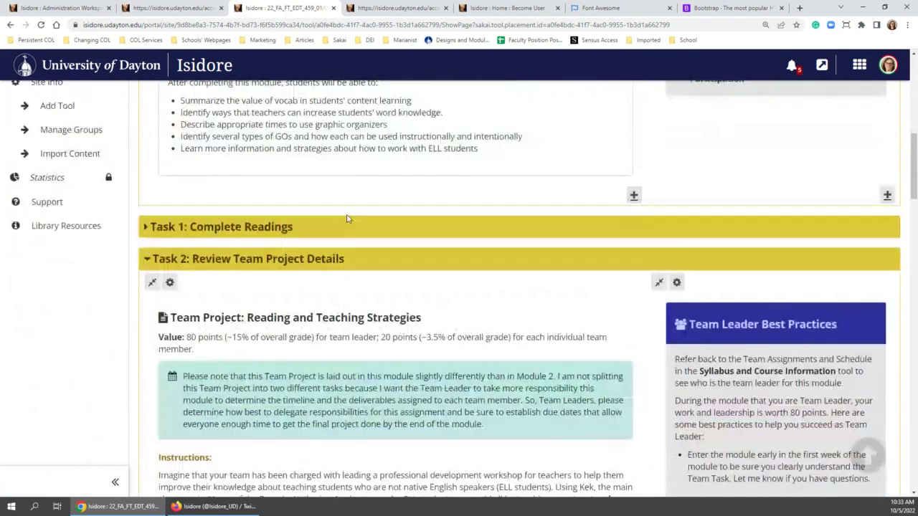
pyautogui.scroll(-3, 799, 288)
pyautogui.rightClick(693, 193)
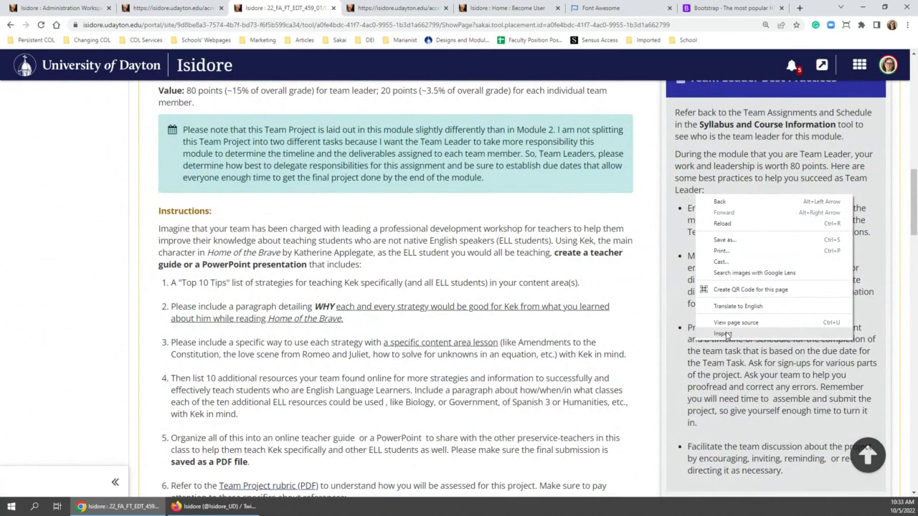
pyautogui.rightClick(598, 283)
pyautogui.click(645, 424)
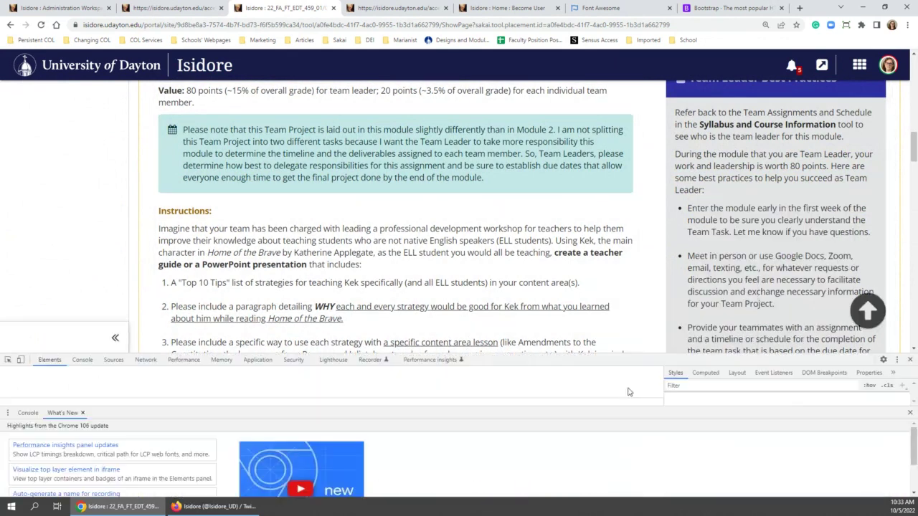
pyautogui.click(910, 413)
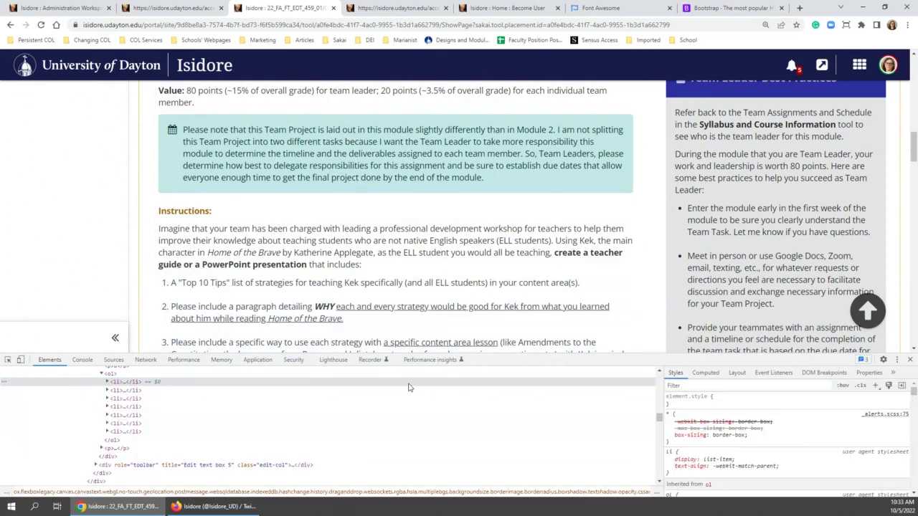
# Pick the teal alert box in Task 2 as the inspected element and enlarge the developer tools area
pyautogui.click(9, 360)
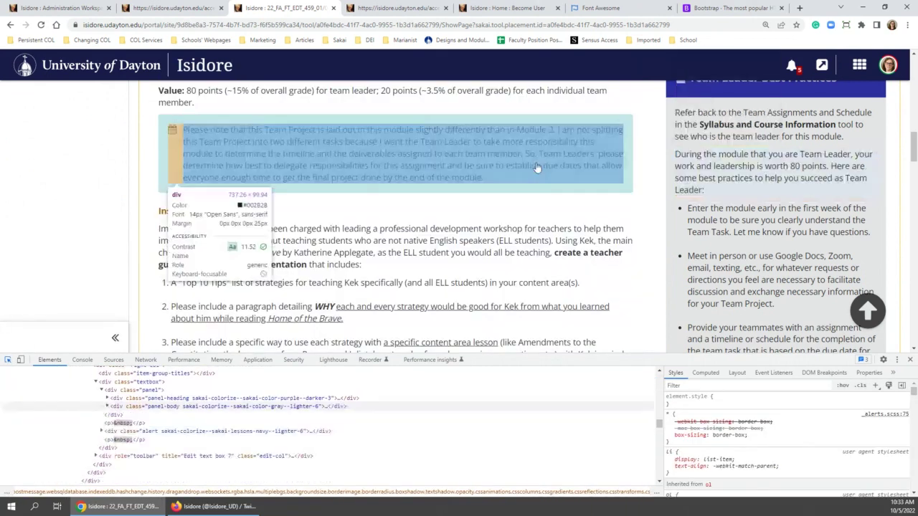
pyautogui.click(344, 124)
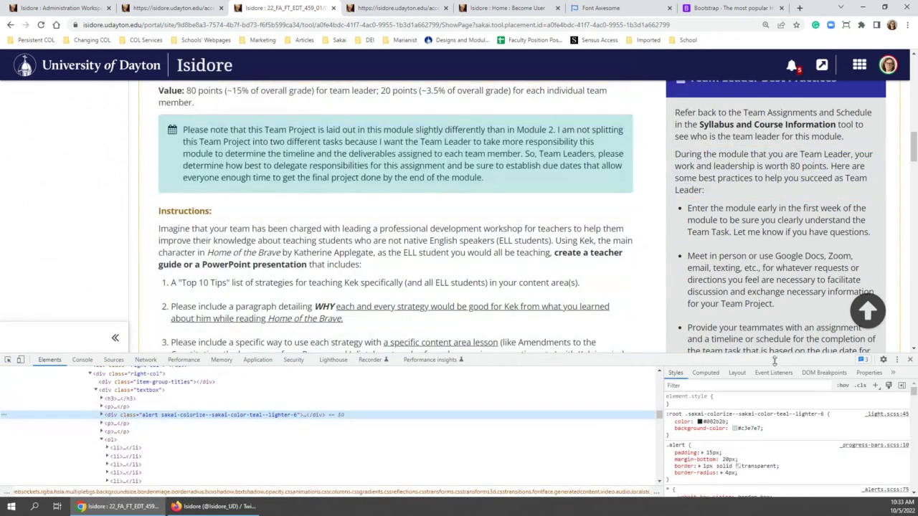
pyautogui.moveTo(773, 354); pyautogui.dragTo(765, 213)
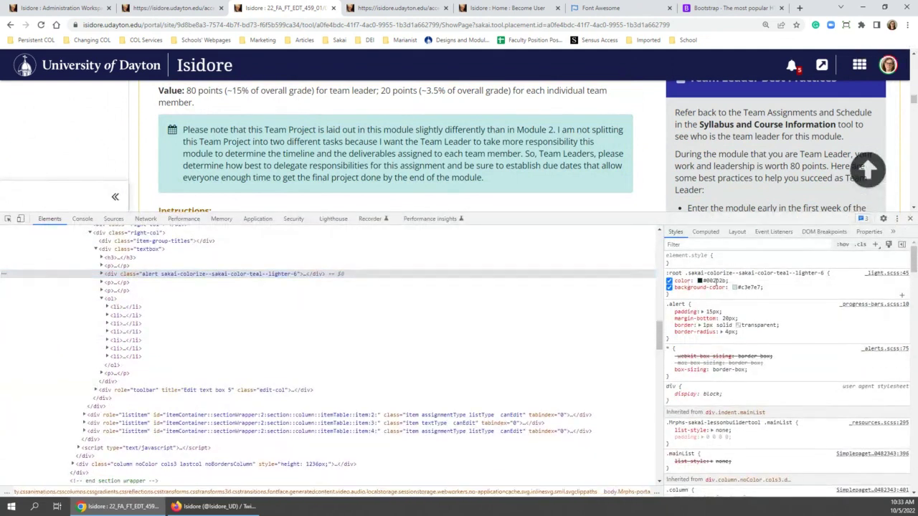
# Change the teal alert box's text color to purple #b014e3 in its inspected style rule
pyautogui.press('Return')
pyautogui.click(700, 280)
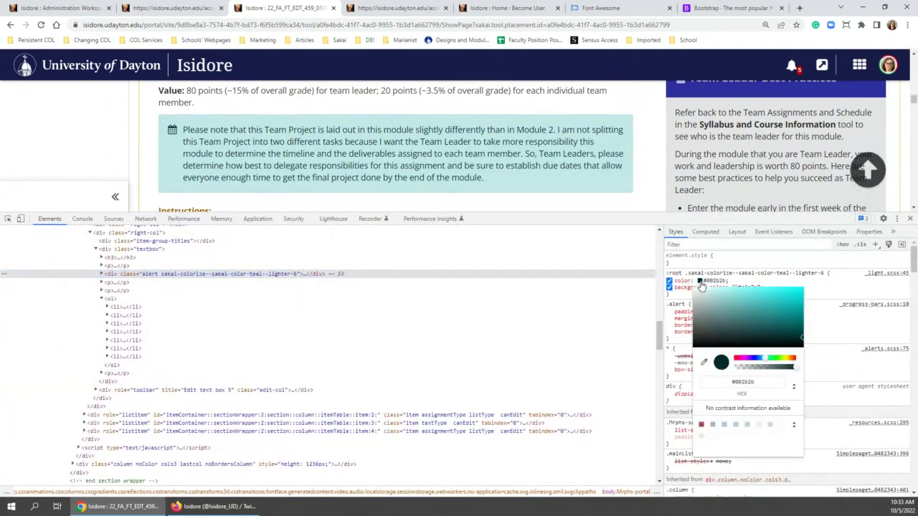
pyautogui.click(765, 315)
pyautogui.moveTo(762, 317); pyautogui.dragTo(715, 338)
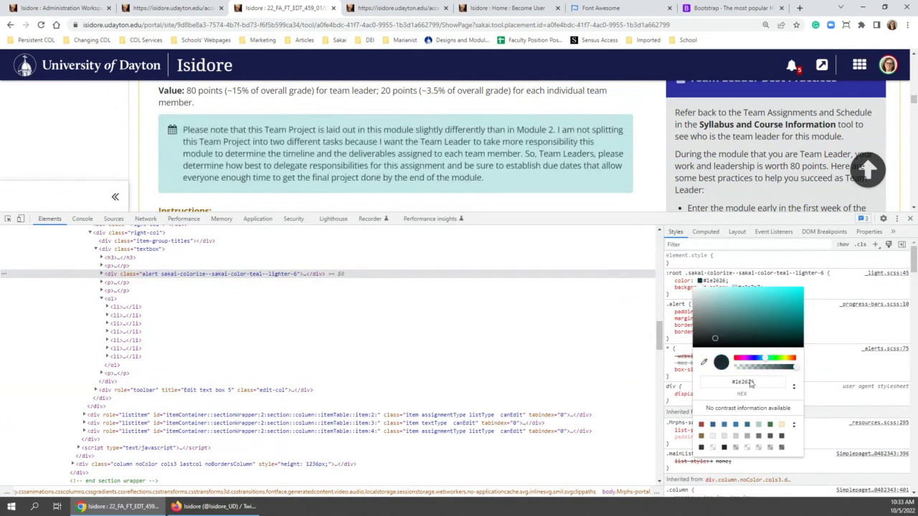
pyautogui.click(760, 337)
pyautogui.moveTo(772, 359); pyautogui.dragTo(748, 358)
pyautogui.moveTo(767, 327); pyautogui.dragTo(794, 294)
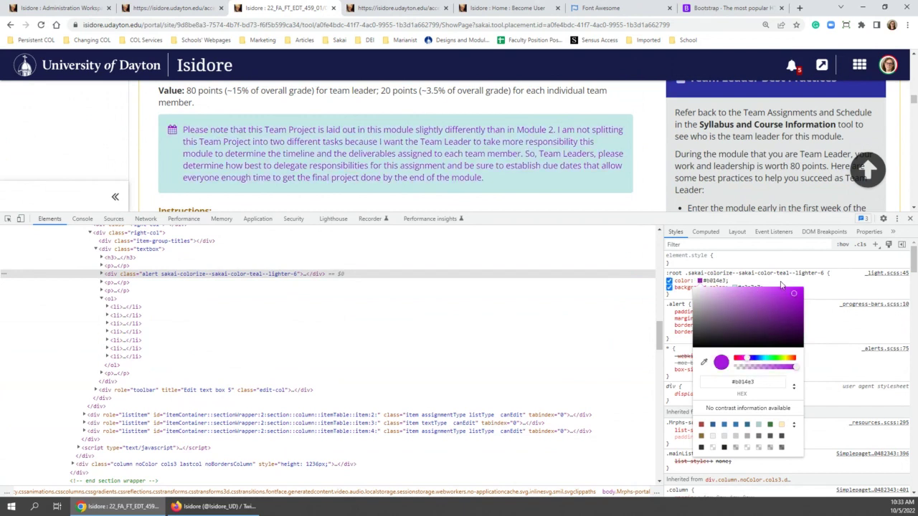
pyautogui.click(780, 284)
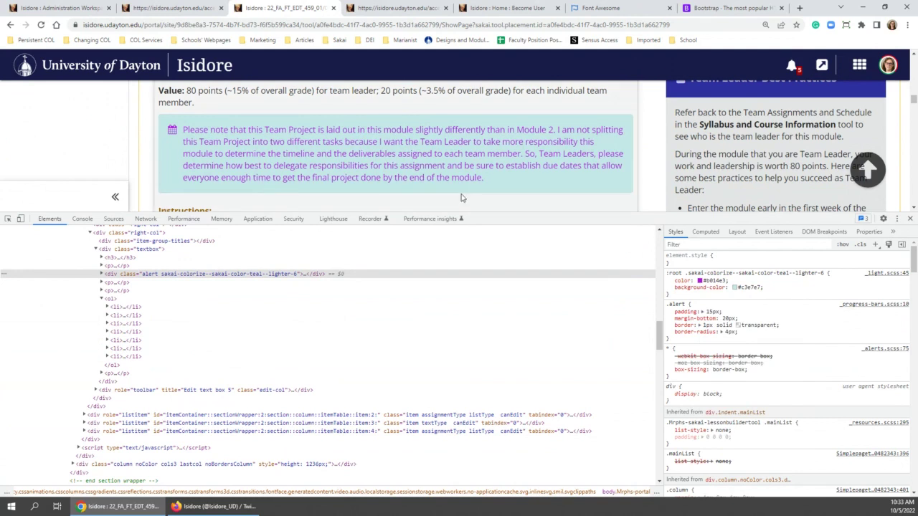
# Change the alert box's background color to the gray #b1aaa6 in its inspected style rule
pyautogui.click(735, 286)
pyautogui.click(808, 324)
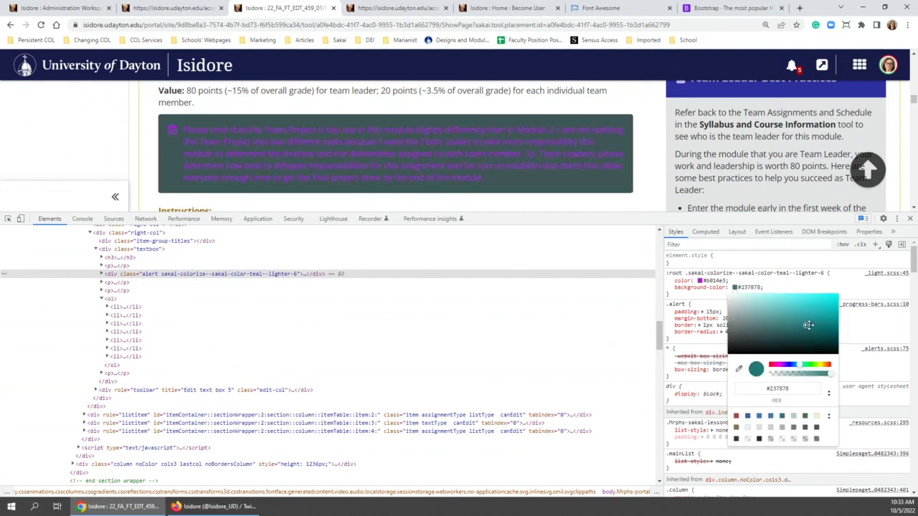
pyautogui.click(829, 364)
pyautogui.click(815, 318)
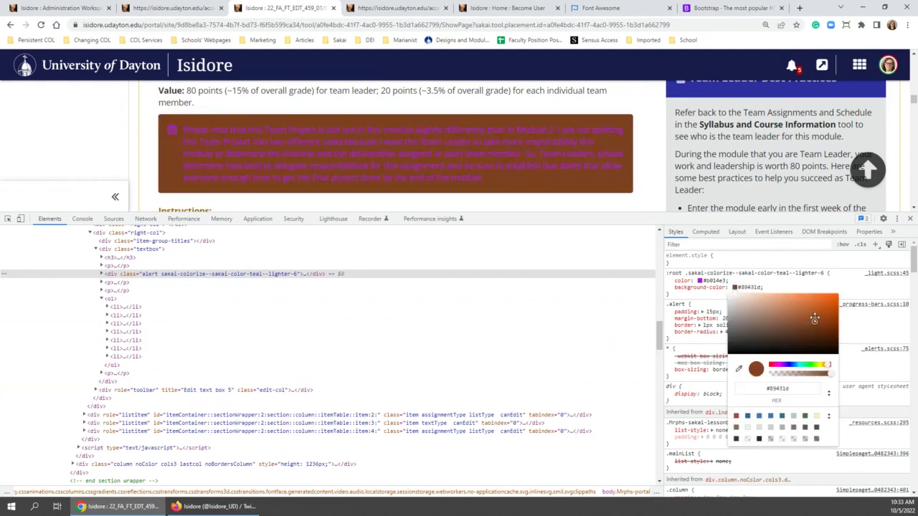
pyautogui.moveTo(815, 317)
pyautogui.mouseDown()
pyautogui.moveTo(807, 308)
pyautogui.moveTo(757, 323)
pyautogui.moveTo(726, 304)
pyautogui.mouseUp()
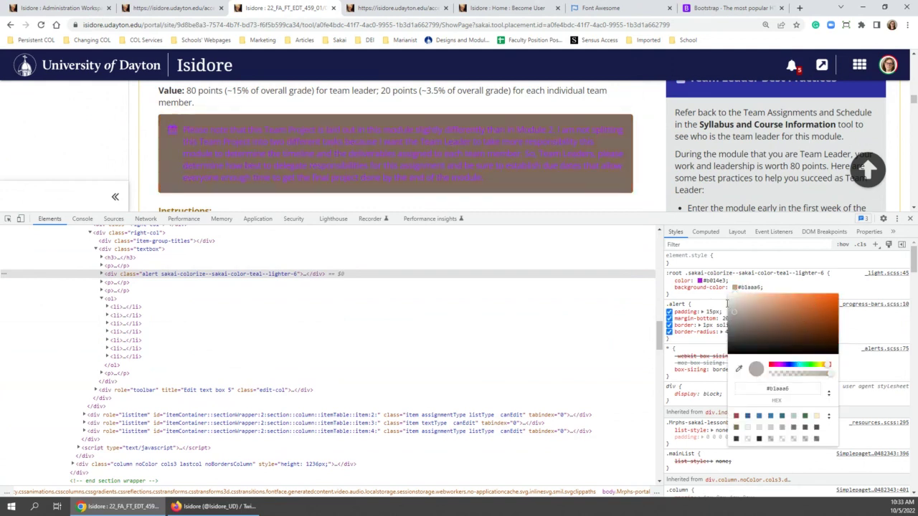
pyautogui.click(876, 289)
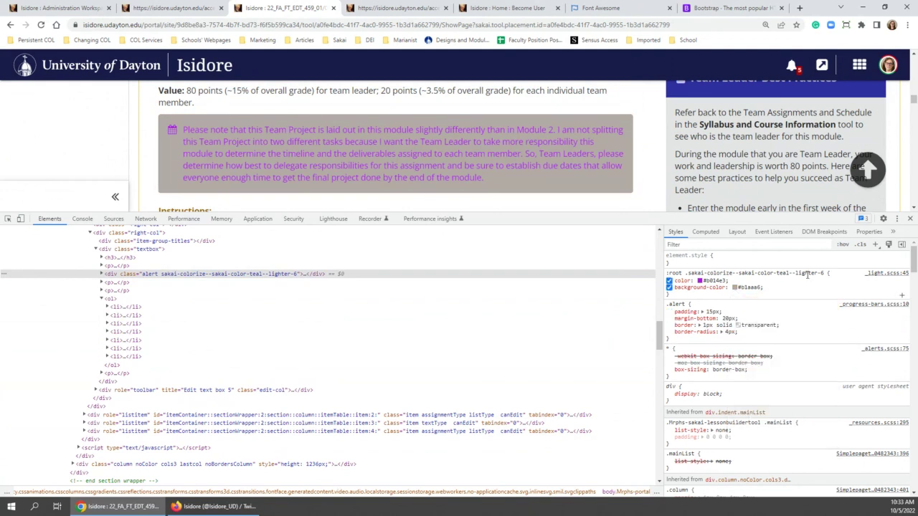
# Examine the custom and sakai-brand color variables and their hex codes in the alert box's inspected styles
pyautogui.scroll(-5, 717, 284)
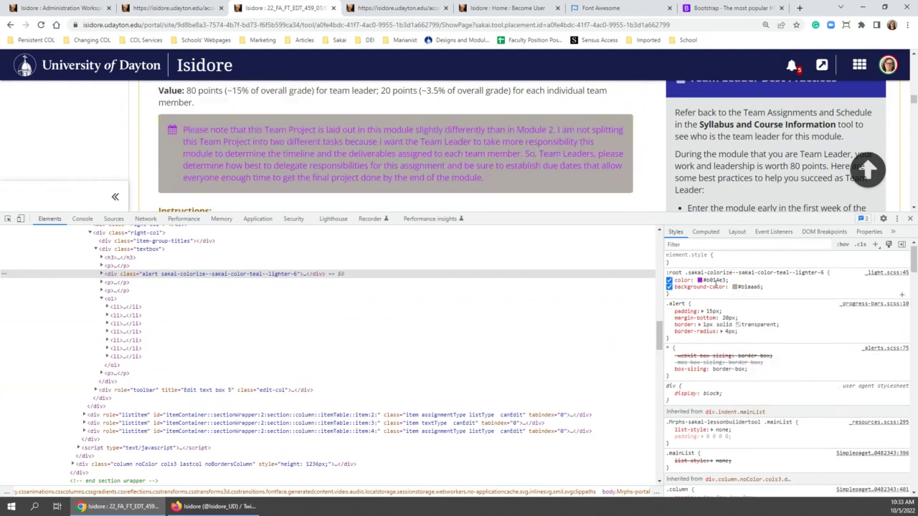
pyautogui.scroll(-10, 715, 286)
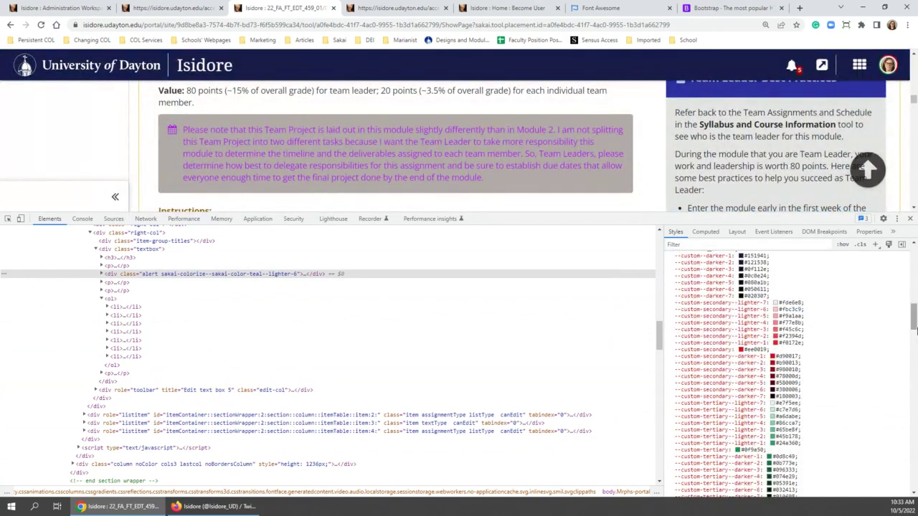
pyautogui.scroll(3, 915, 327)
pyautogui.scroll(-1, 710, 287)
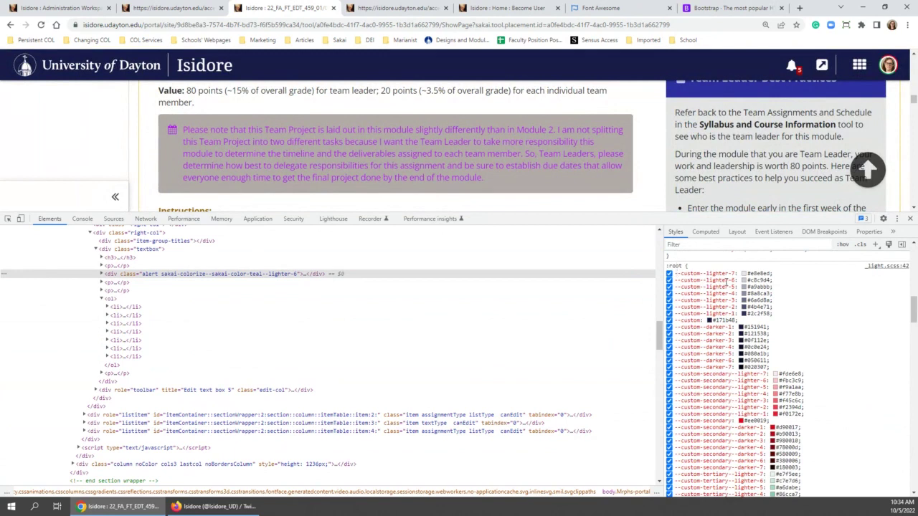
pyautogui.scroll(-4, 725, 281)
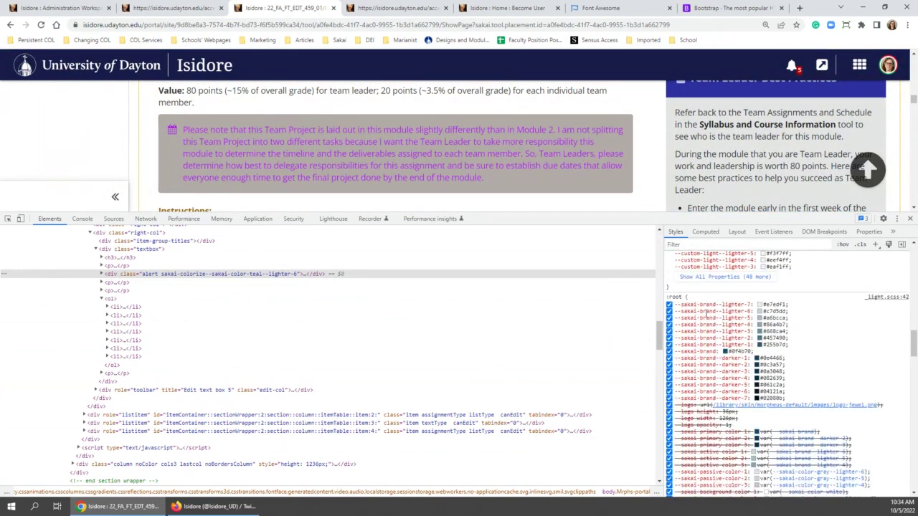
pyautogui.scroll(-1, 706, 313)
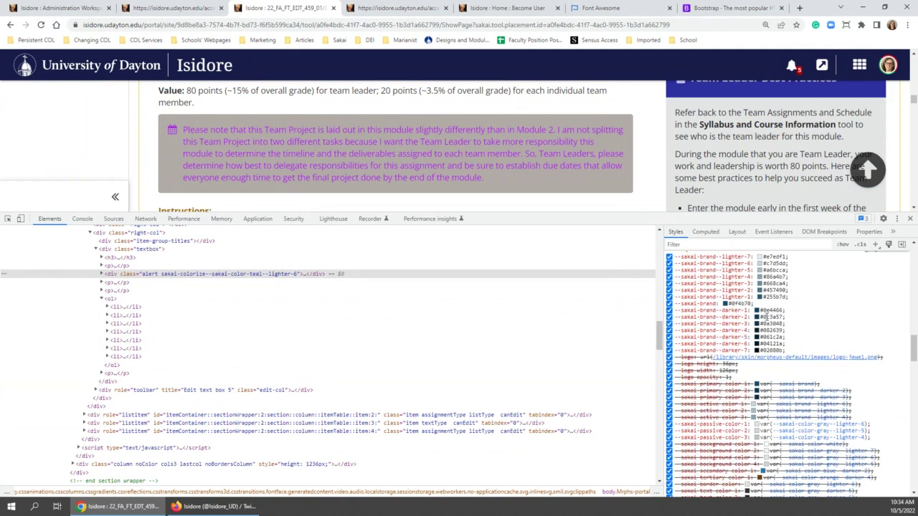
# Examine the gray, blue and teal sakai color variables and their hex codes in the alert box's inspected styles
pyautogui.scroll(-7, 767, 314)
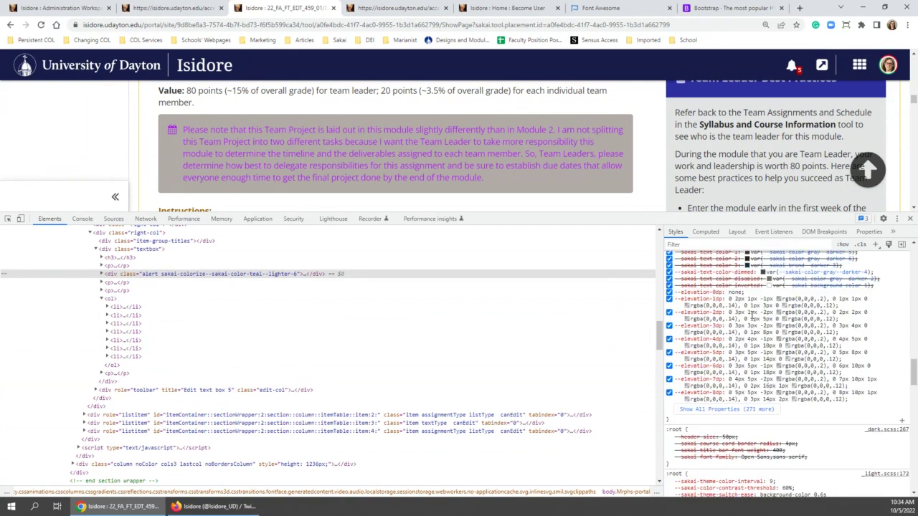
pyautogui.scroll(3, 770, 341)
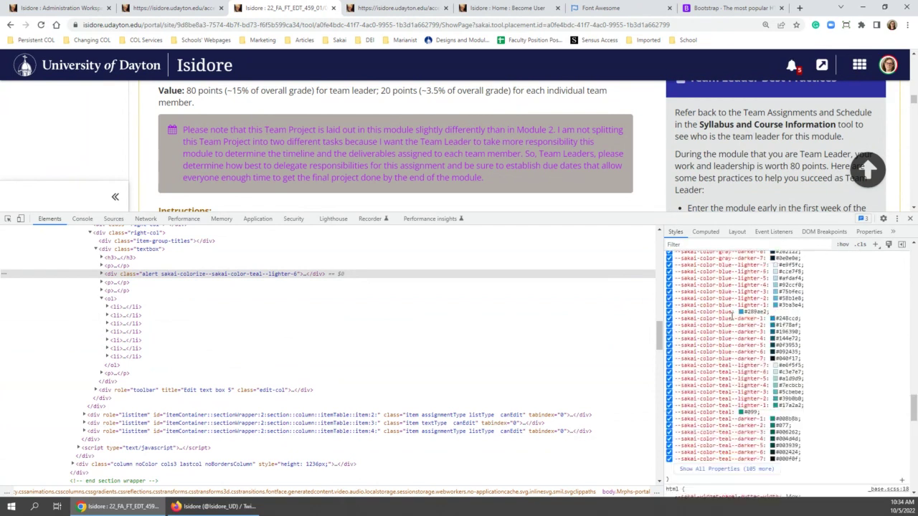
pyautogui.scroll(-3, 774, 333)
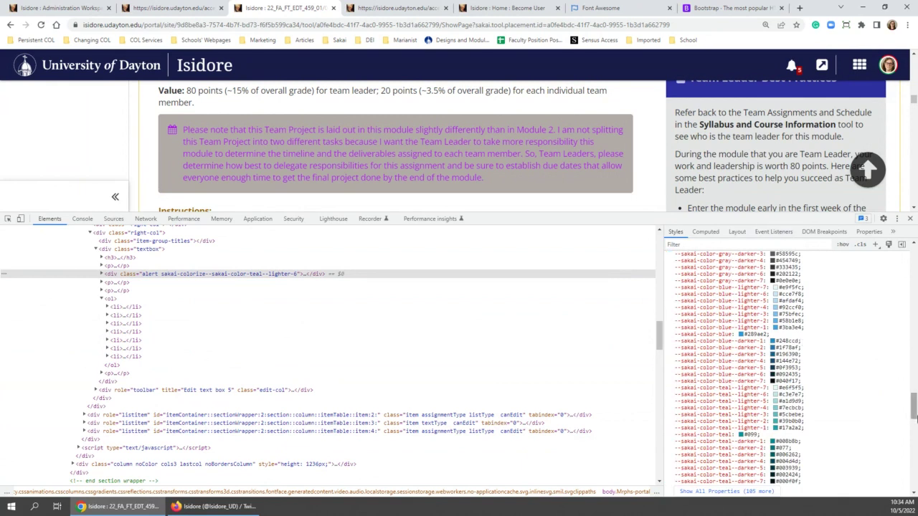
pyautogui.scroll(-1, 914, 406)
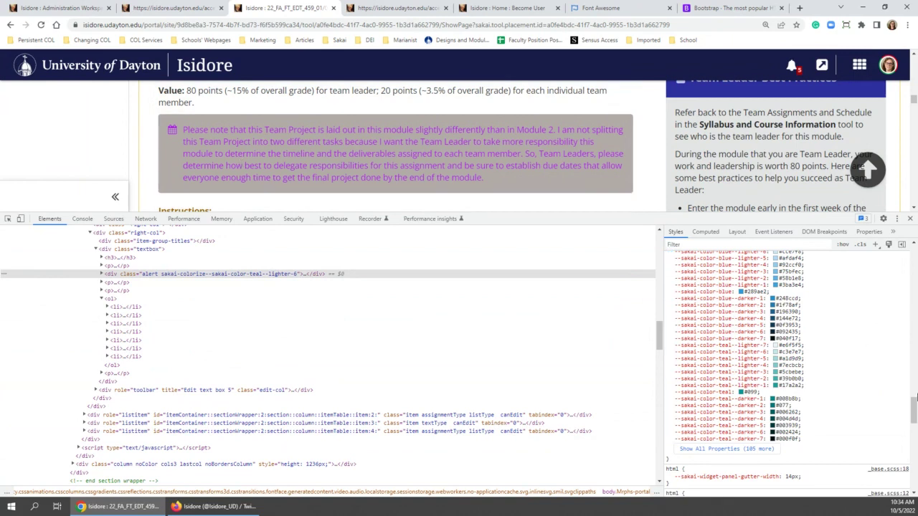
pyautogui.scroll(-2, 914, 399)
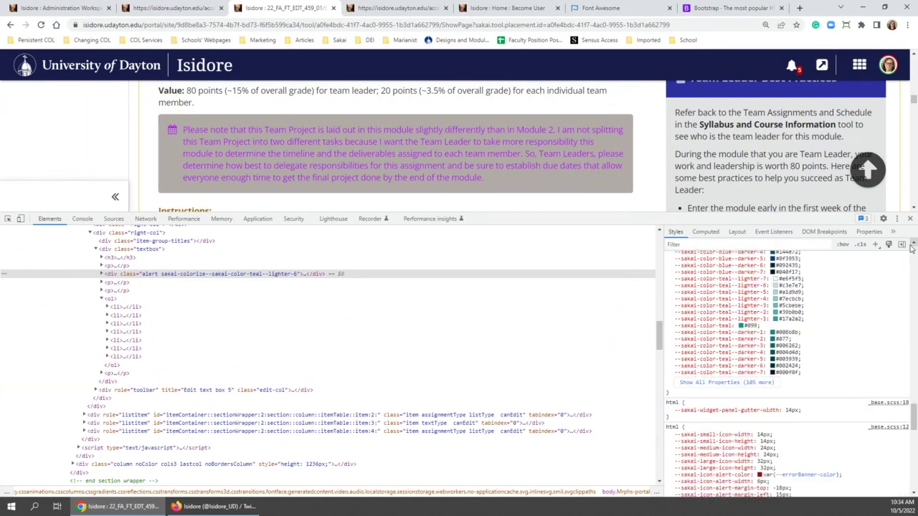
# Close the developer tools and reload the page to discard the previewed colors, with Task 2: Review Team Project Details expanded again
pyautogui.click(910, 218)
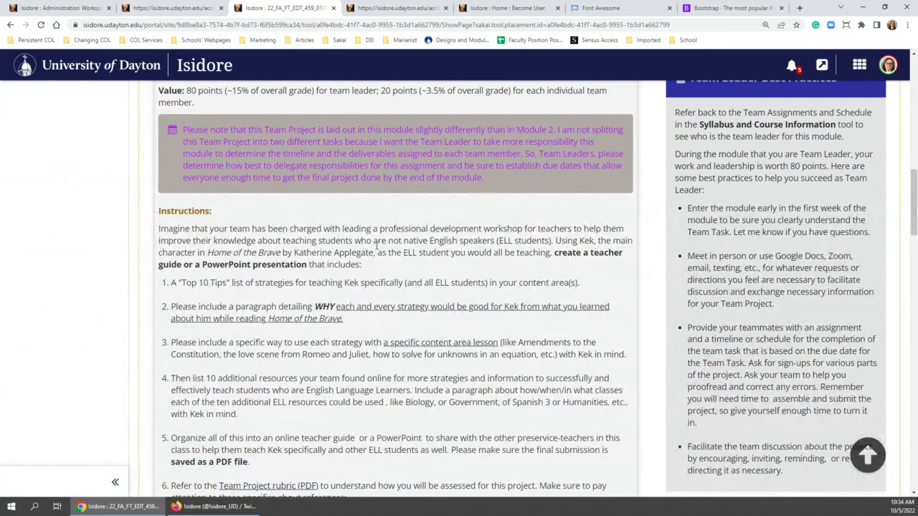
pyautogui.press('F5')
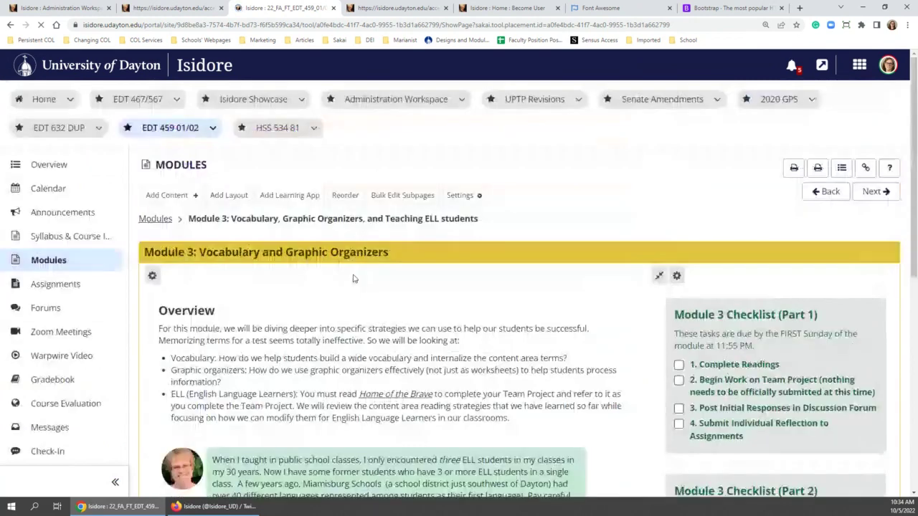
pyautogui.scroll(-10, 344, 301)
pyautogui.click(257, 348)
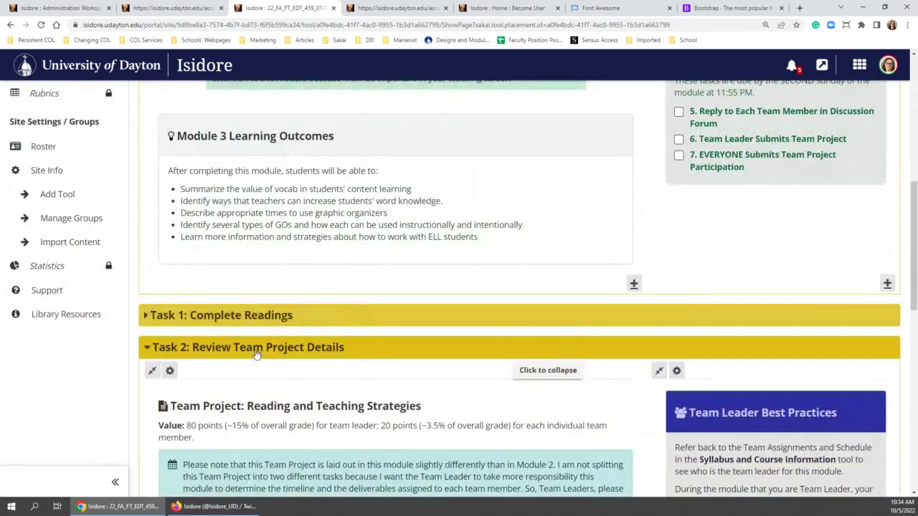
# Open the inspector on the Team Leader Best Practices panel and pick its purple heading as the inspected element
pyautogui.scroll(-4, 256, 347)
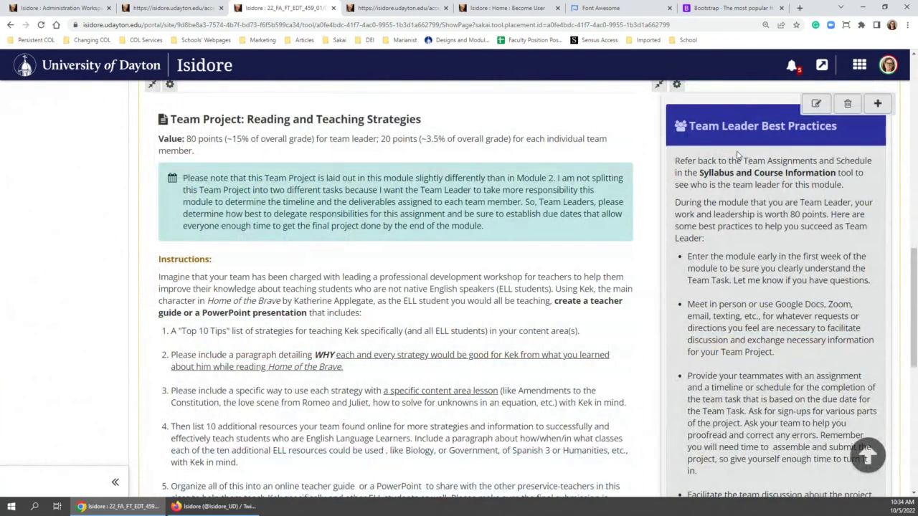
pyautogui.scroll(-2, 387, 278)
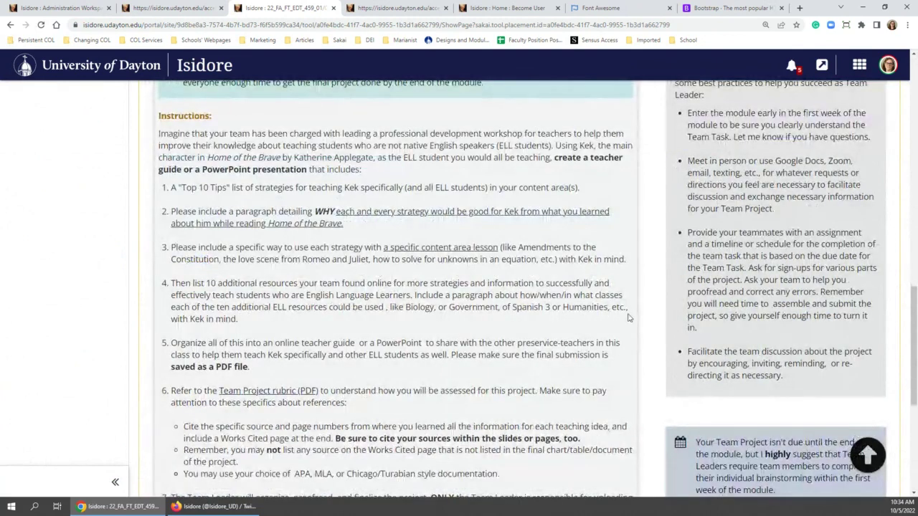
pyautogui.scroll(3, 772, 228)
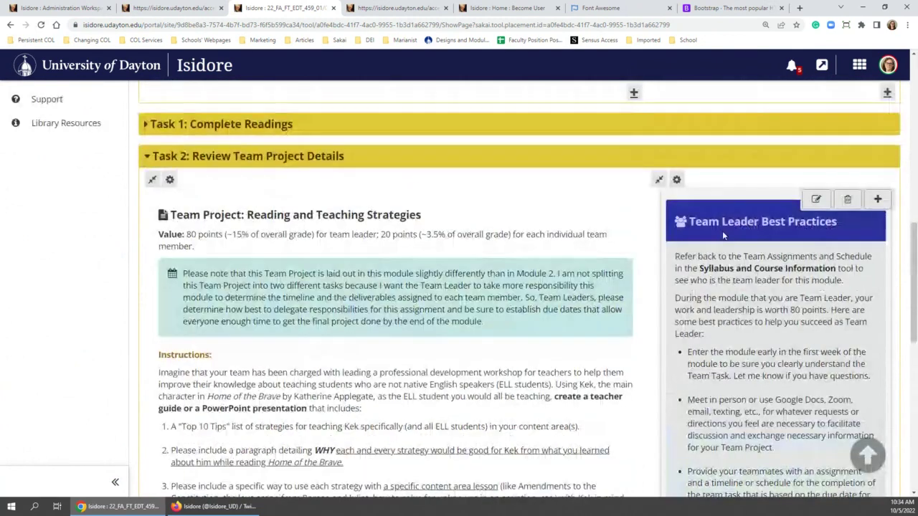
pyautogui.scroll(-1, 371, 199)
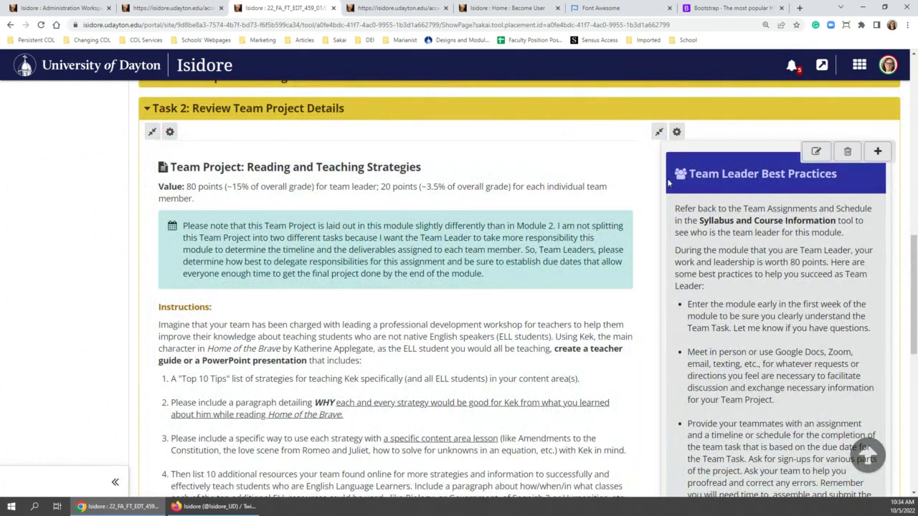
pyautogui.scroll(-3, 667, 190)
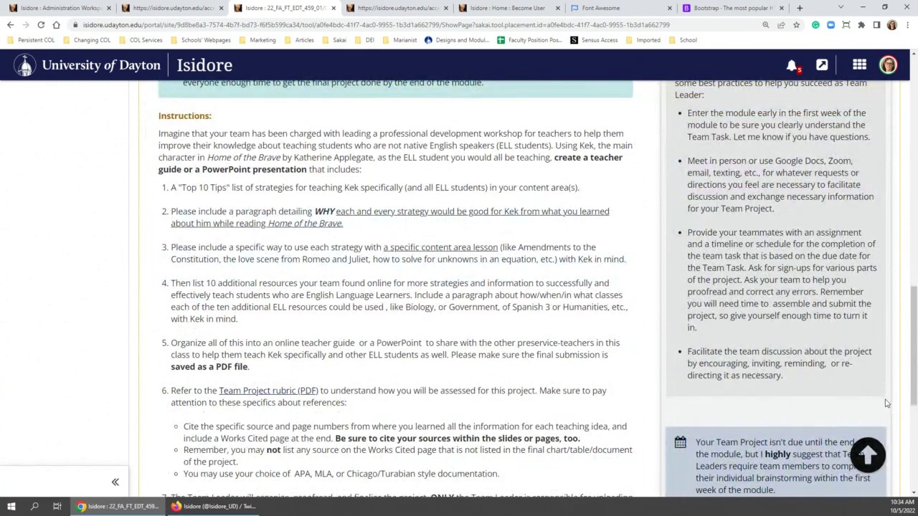
pyautogui.rightClick(811, 245)
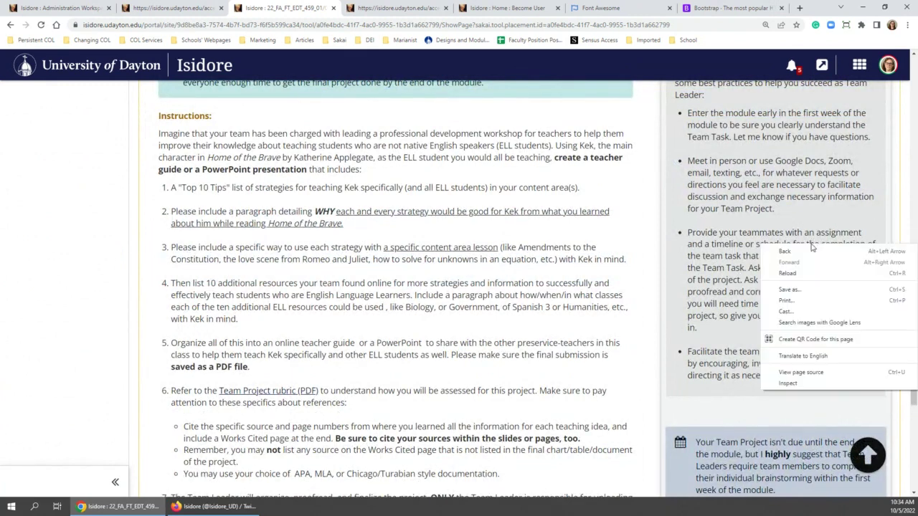
pyautogui.click(788, 383)
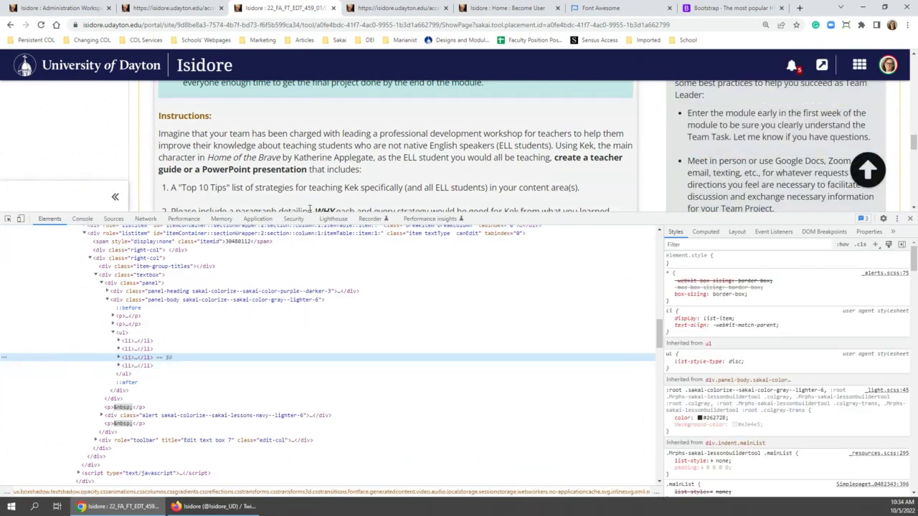
pyautogui.moveTo(314, 213); pyautogui.dragTo(313, 227)
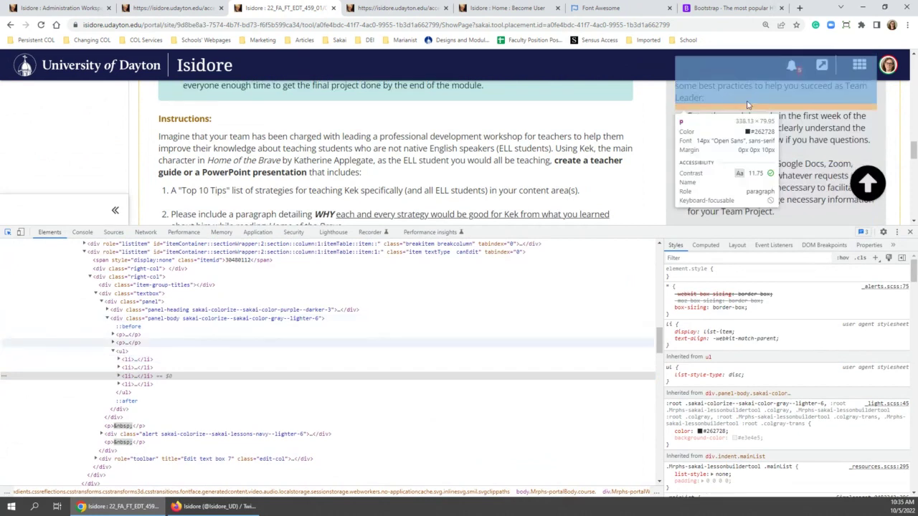
pyautogui.scroll(2, 717, 118)
pyautogui.click(695, 117)
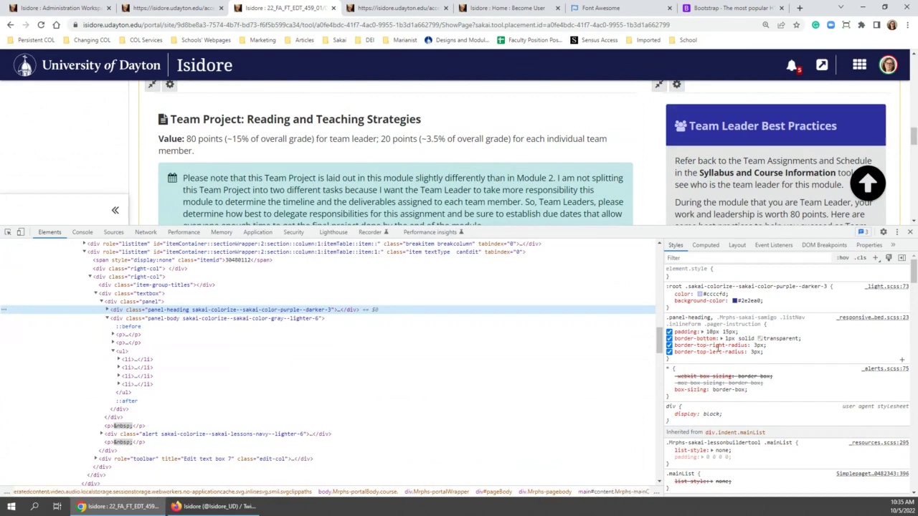
pyautogui.click(780, 359)
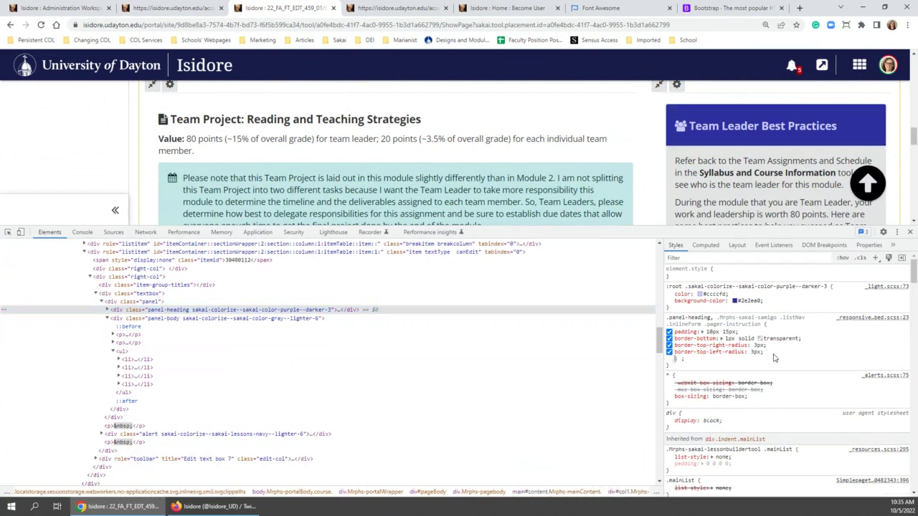
pyautogui.write('border')
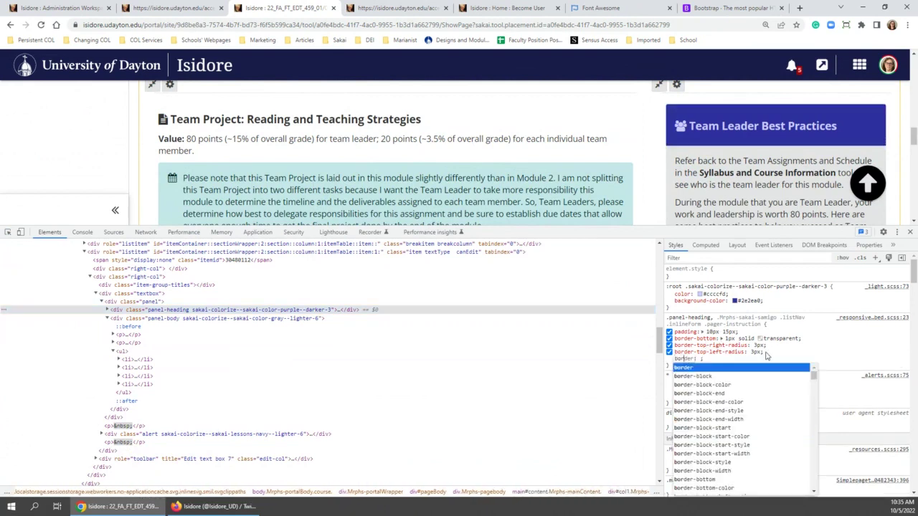
pyautogui.press('Down')
pyautogui.press('Down')
pyautogui.press('Down')
pyautogui.press('Down')
pyautogui.press('Down')
pyautogui.press('Down')
pyautogui.press('Down')
pyautogui.press('Down')
pyautogui.press('Down')
pyautogui.press('Down')
pyautogui.press('Down')
pyautogui.press('Down')
pyautogui.press('Down')
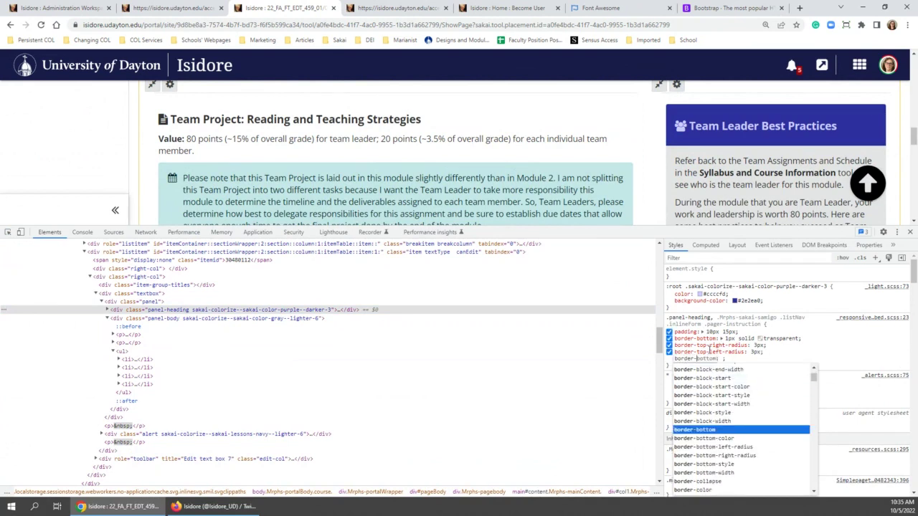
pyautogui.moveTo(672, 149)
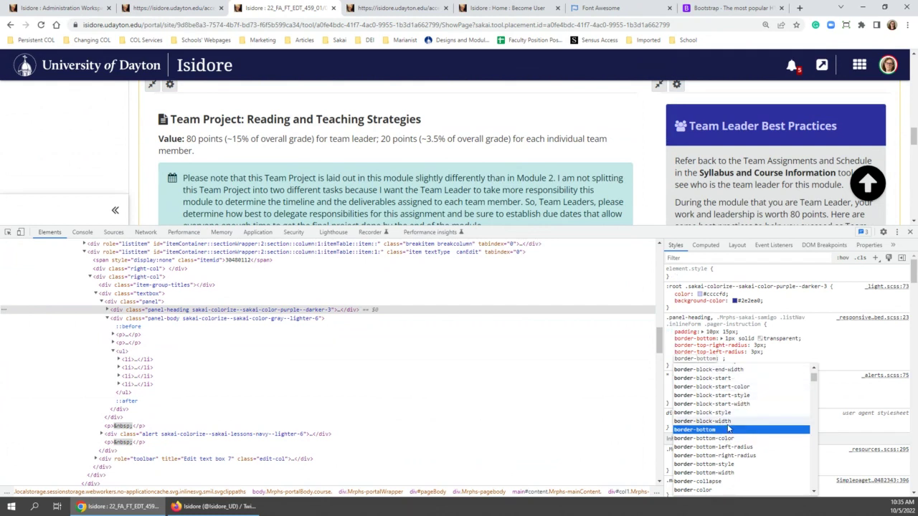
pyautogui.click(706, 492)
pyautogui.click(722, 360)
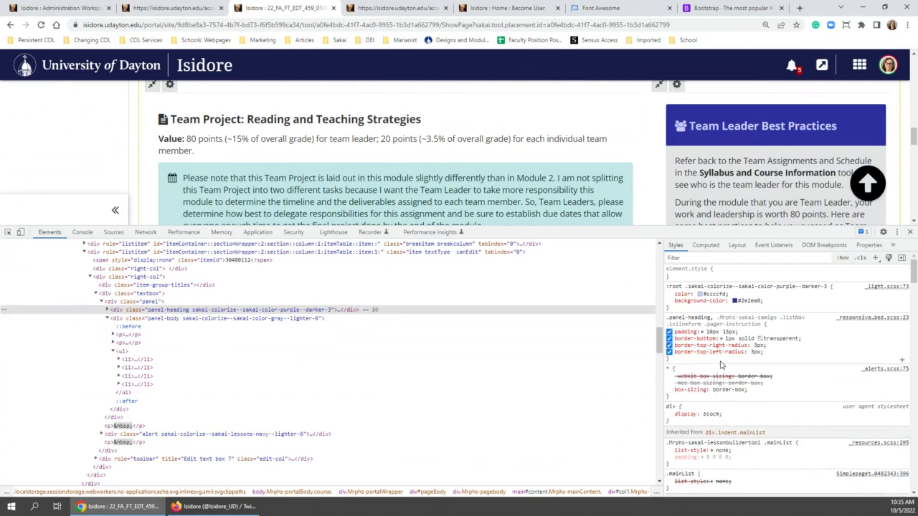
# Try adding border-color: 1px solid black to the heading's .panel-heading style rule, and close the developer tools
pyautogui.click(706, 363)
pyautogui.write('border-color: ;')
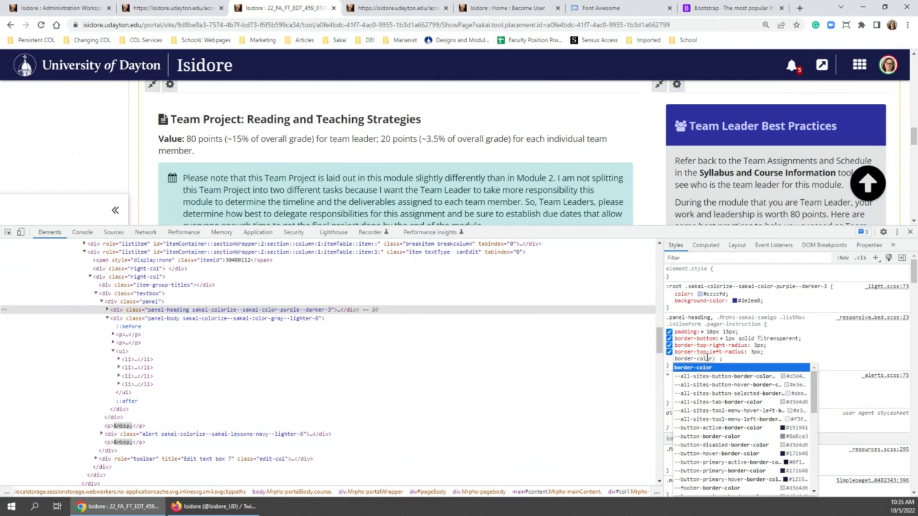
pyautogui.press('Tab')
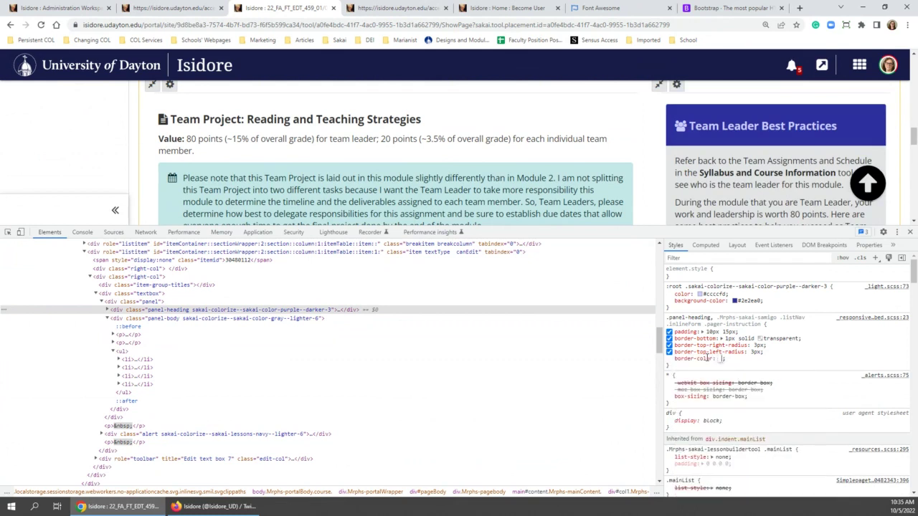
pyautogui.write('1px solid black')
pyautogui.click(681, 362)
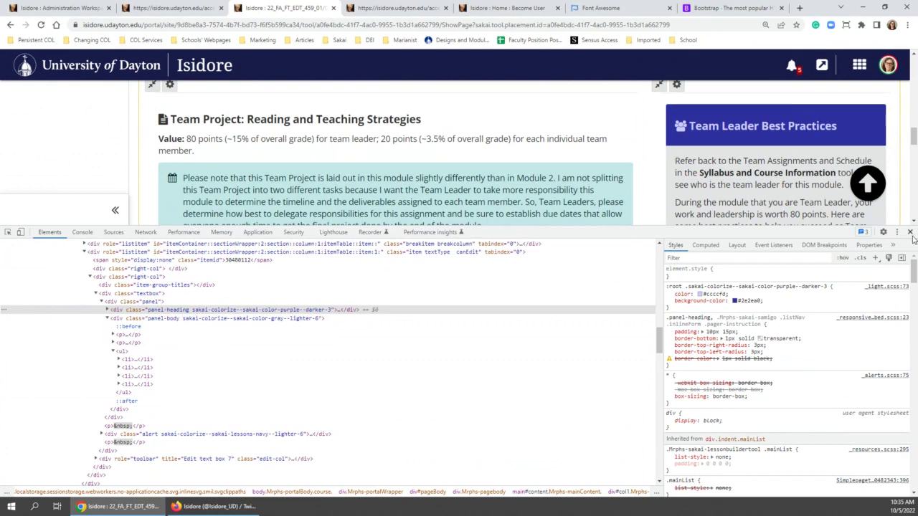
pyautogui.moveTo(806, 101)
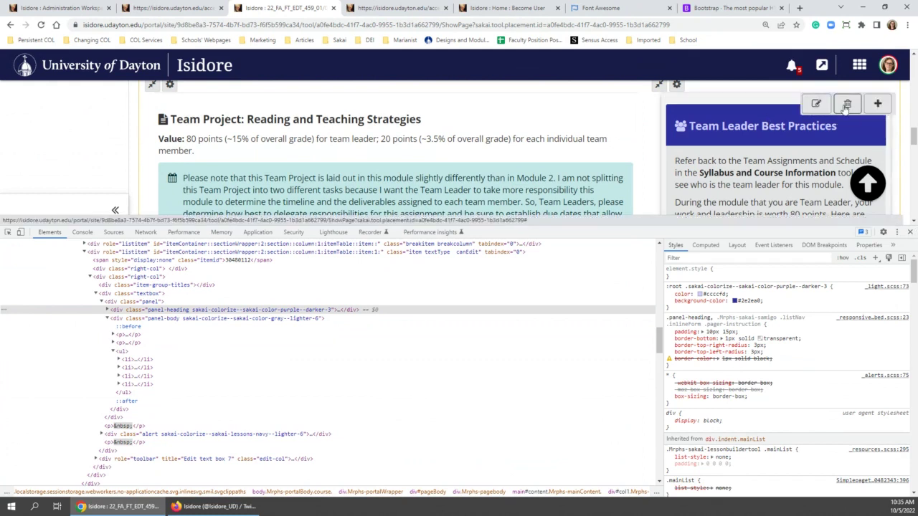
pyautogui.click(910, 234)
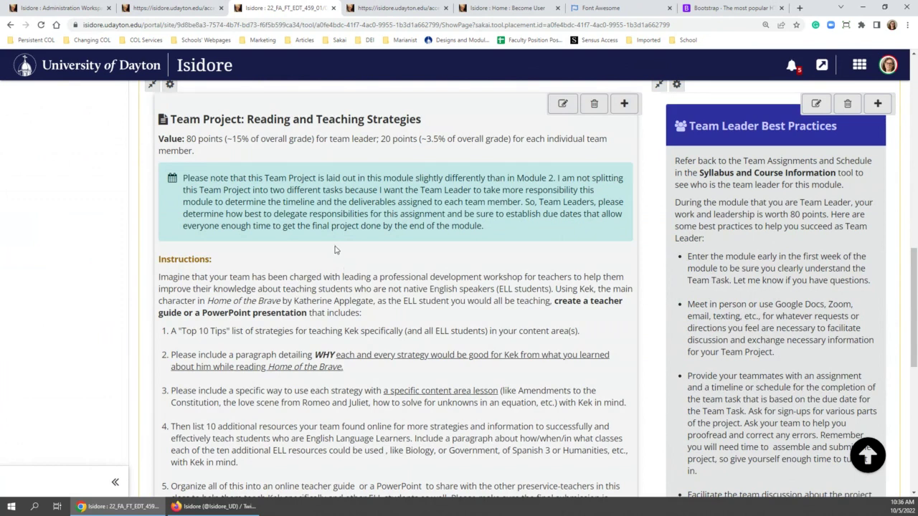
# Add a new text, video, or image item above the Team Project text box in Task 2
pyautogui.scroll(3, 329, 249)
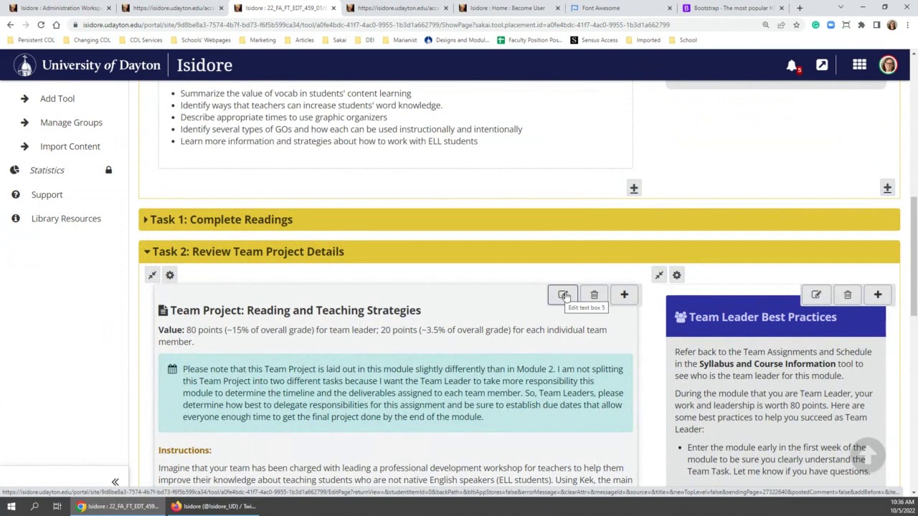
pyautogui.click(623, 296)
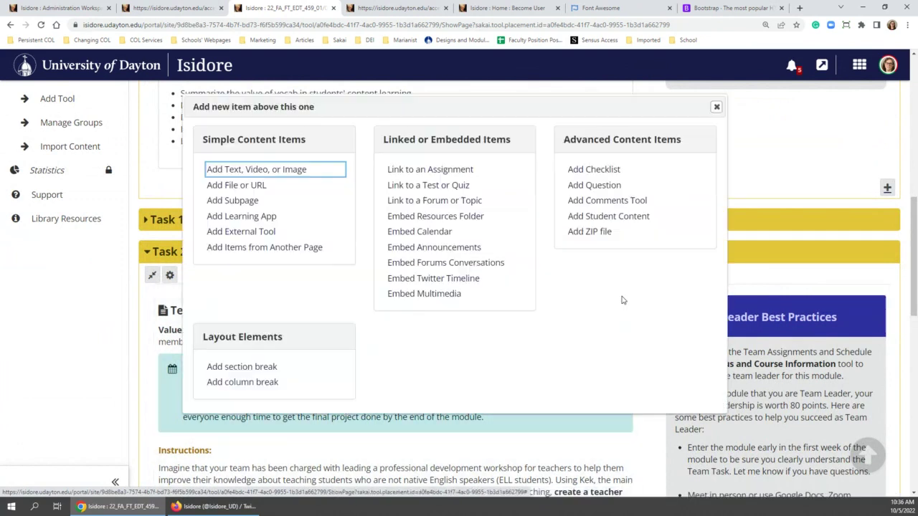
pyautogui.click(269, 170)
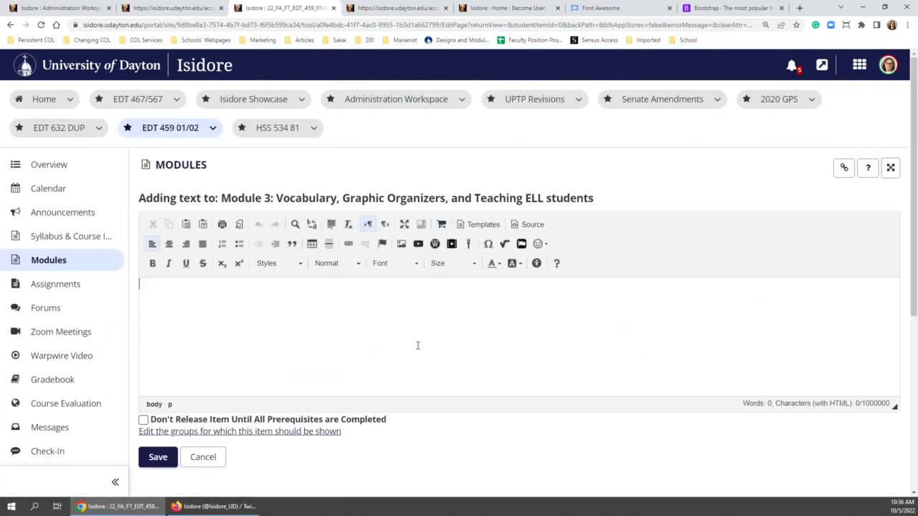
# Insert the Warning content template into the new text item
pyautogui.click(479, 225)
pyautogui.scroll(-2, 485, 221)
pyautogui.scroll(-2, 485, 222)
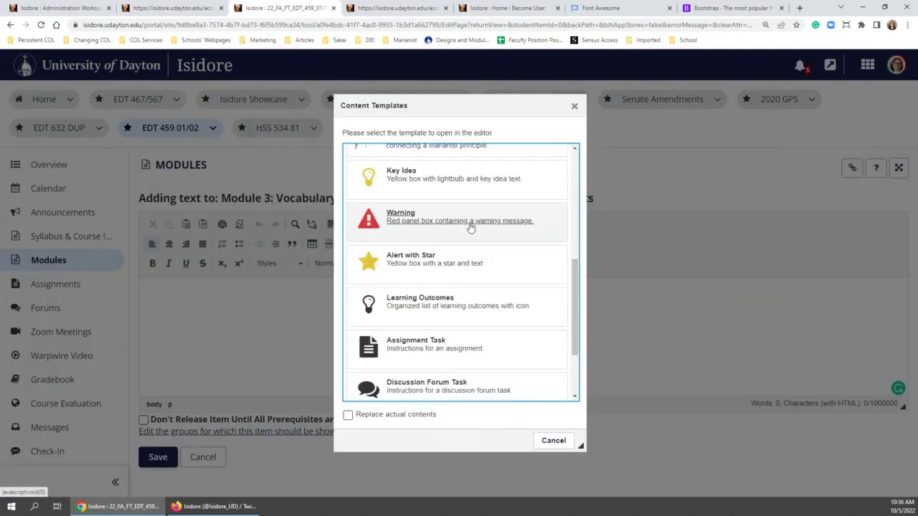
pyautogui.click(424, 217)
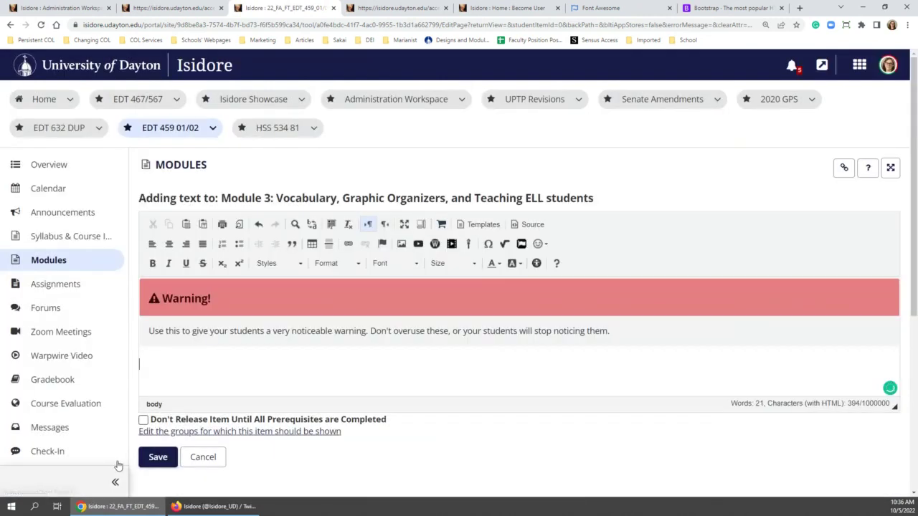
# Insert the professor's insight content template inside the Warning box's body text, within the word "noticeable"
pyautogui.click(312, 332)
pyautogui.click(477, 224)
pyautogui.scroll(-10, 415, 313)
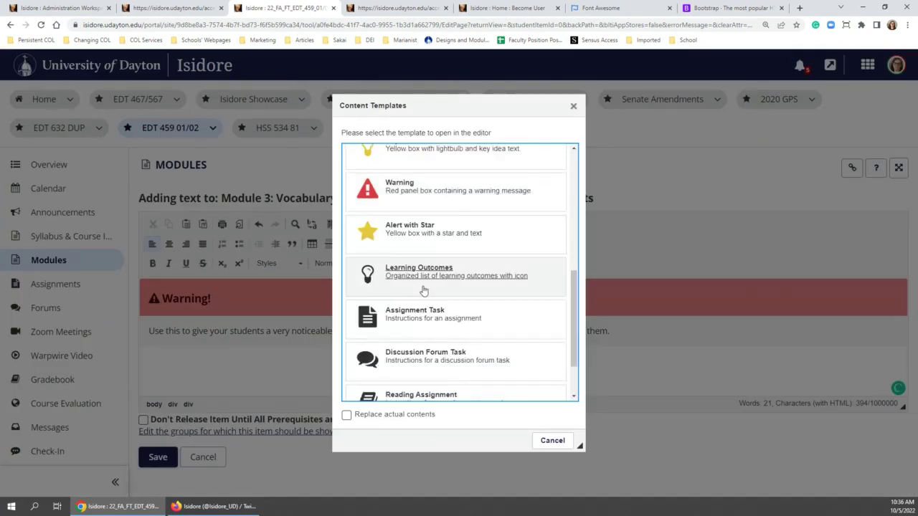
pyautogui.click(416, 243)
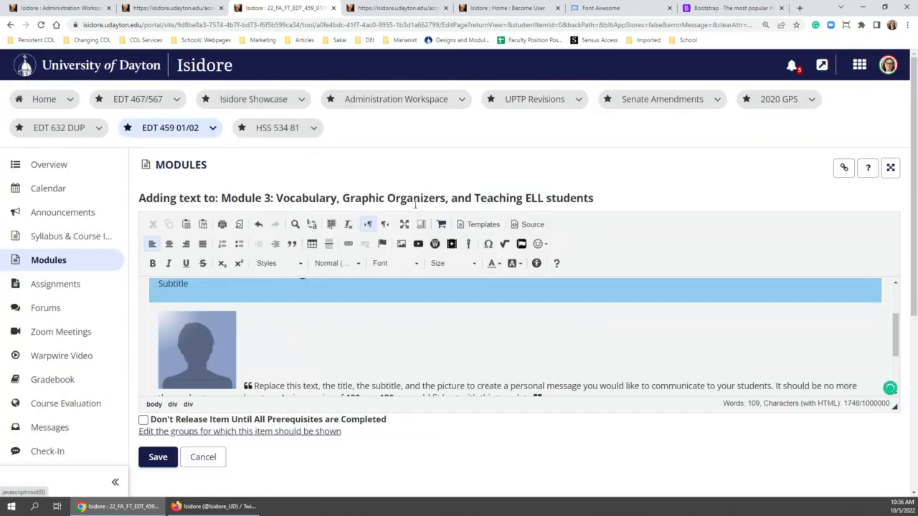
pyautogui.scroll(3, 267, 349)
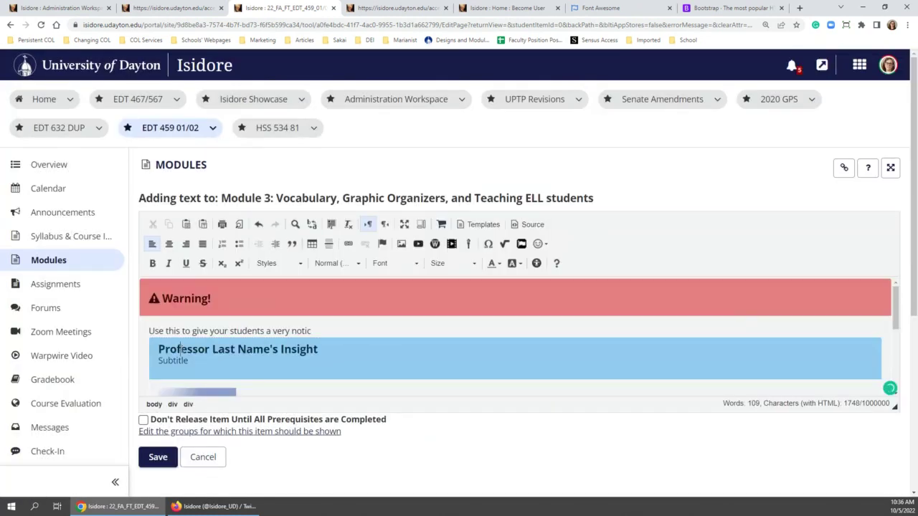
# Discard the unsaved text item containing the nested Warning and professor's insight templates
pyautogui.doubleClick(224, 349)
pyautogui.click(203, 457)
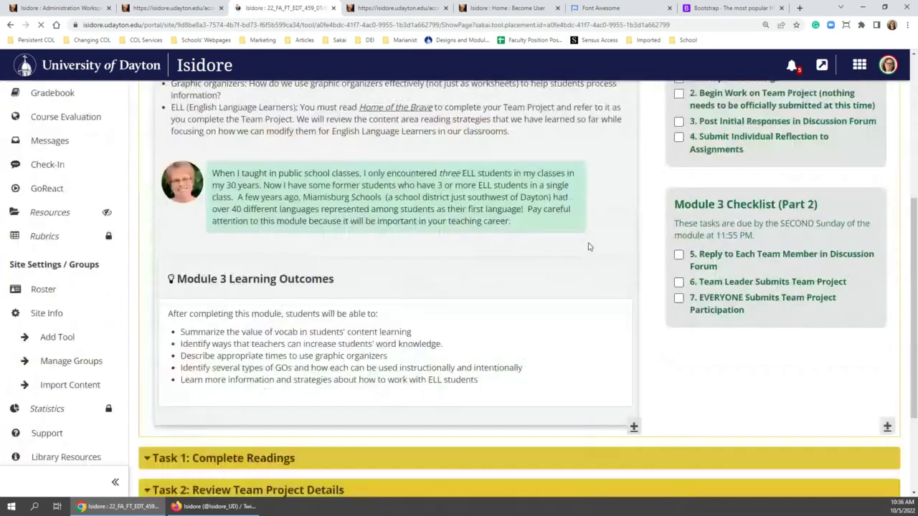
# Add a new text, video, or image item above the Overview text in the Module 3 section
pyautogui.scroll(5, 591, 246)
pyautogui.click(624, 296)
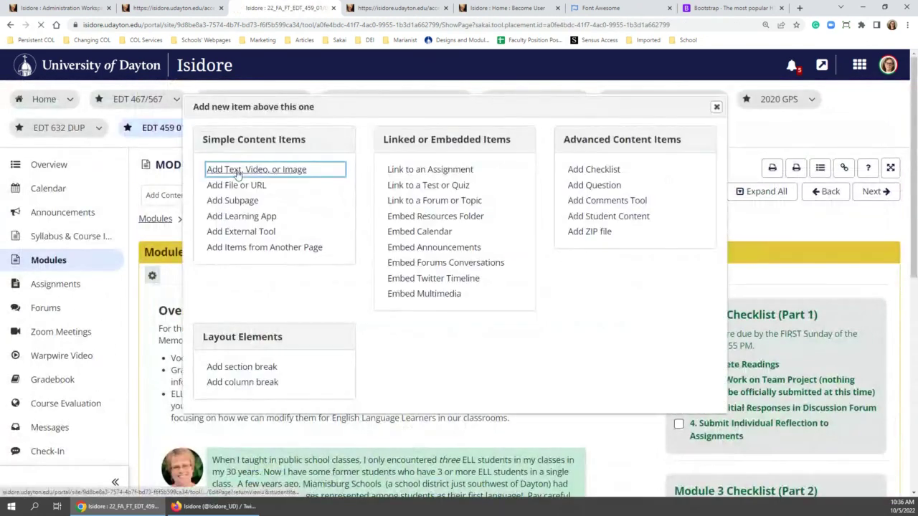
pyautogui.click(286, 171)
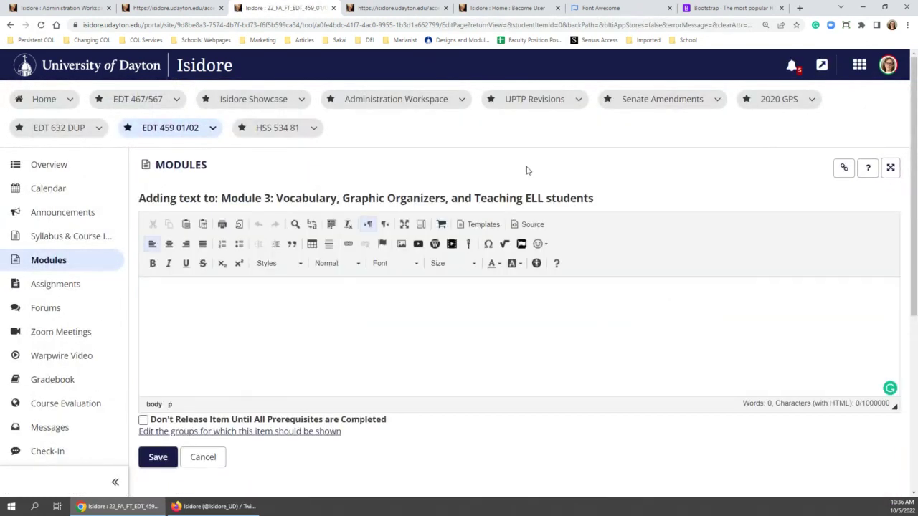
# Insert the professor's insight content template into the new text item and save it to the module page
pyautogui.click(479, 224)
pyautogui.click(428, 255)
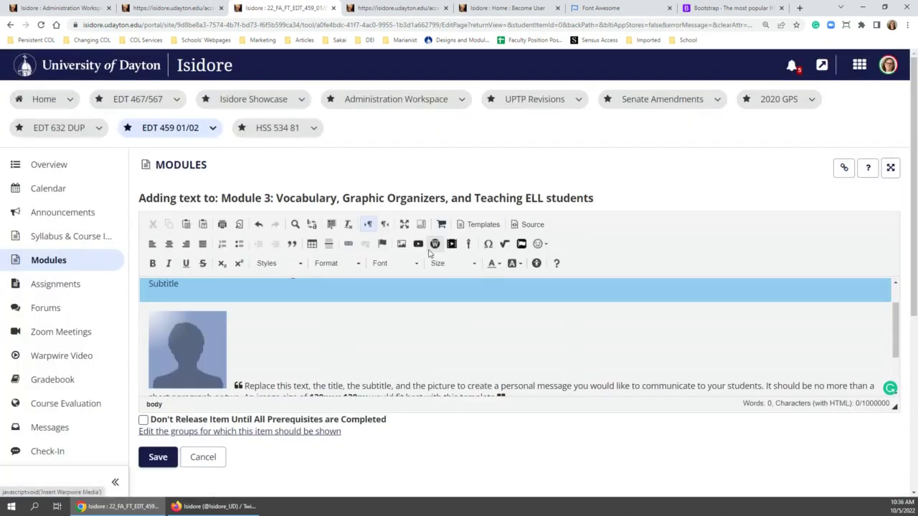
pyautogui.moveTo(898, 353)
pyautogui.mouseDown()
pyautogui.moveTo(895, 303)
pyautogui.moveTo(896, 359)
pyautogui.mouseUp()
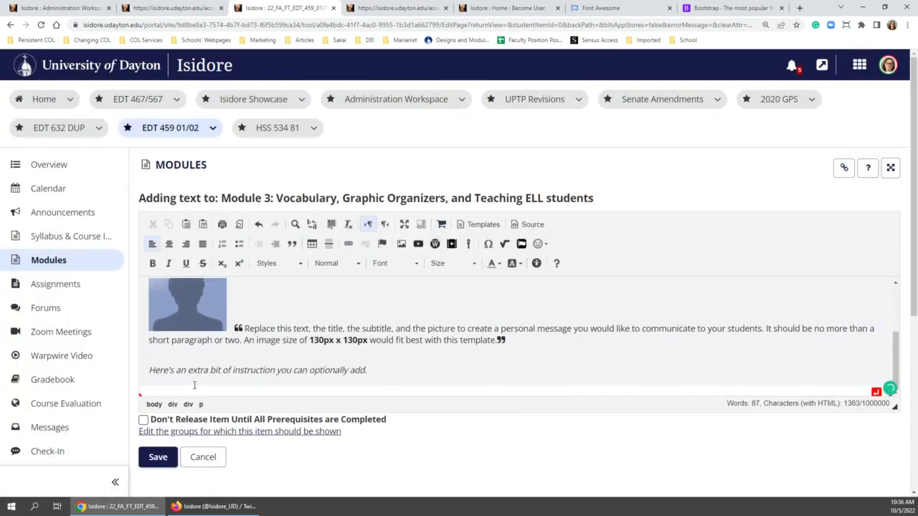
pyautogui.click(156, 457)
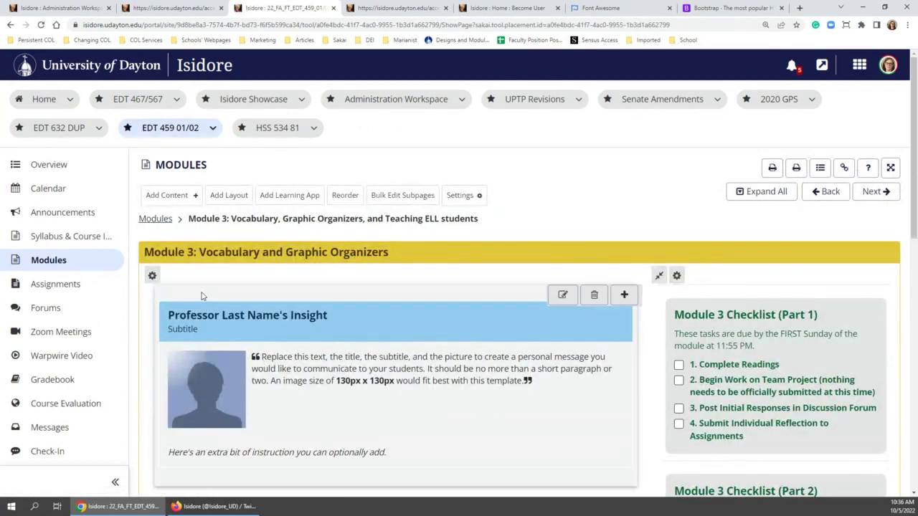
# Delete the professor's insight item from above the Overview text in Module 3
pyautogui.click(593, 296)
pyautogui.click(635, 302)
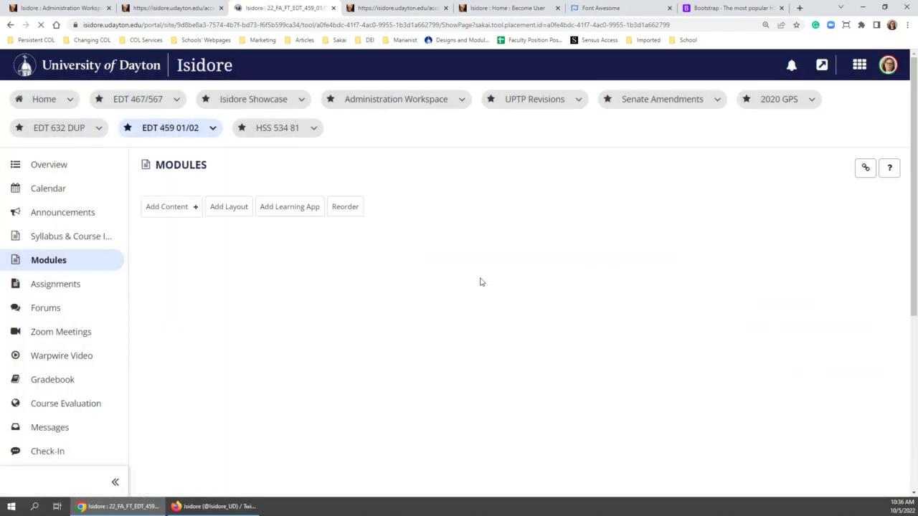
# Look through the column and heading color schemes in the column settings of Task 1: Complete Readings, and collapse the section again
pyautogui.scroll(-5, 773, 333)
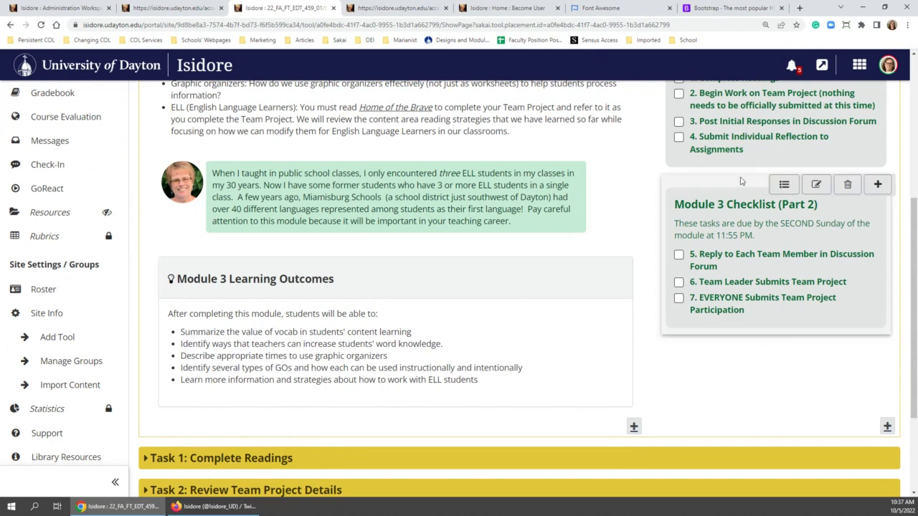
pyautogui.scroll(-2, 646, 205)
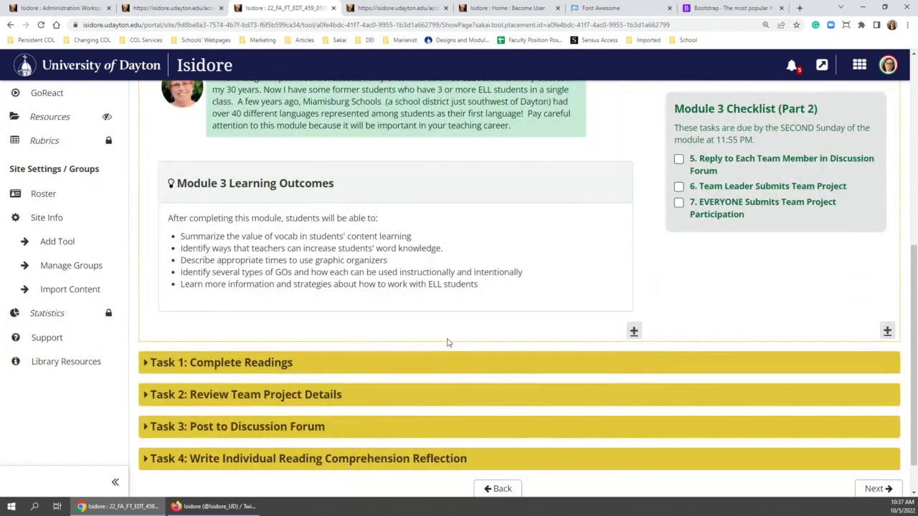
pyautogui.scroll(2, 495, 273)
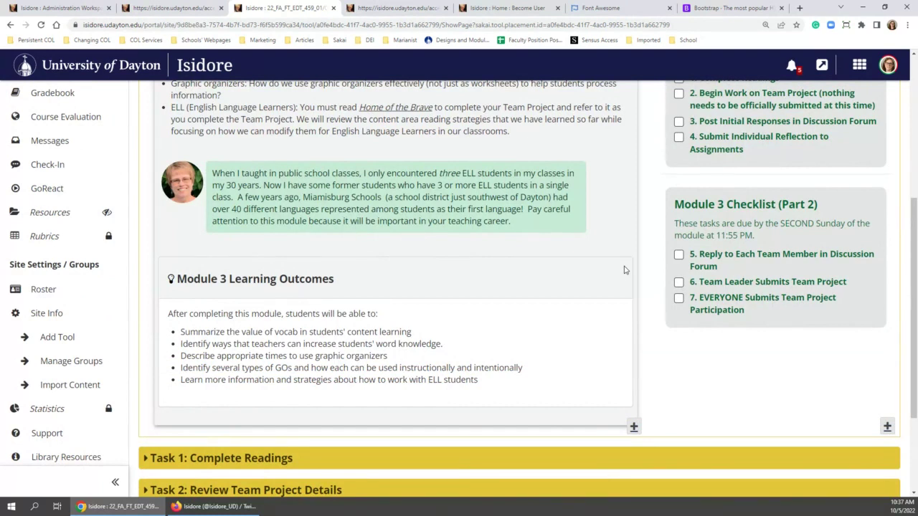
pyautogui.scroll(5, 624, 270)
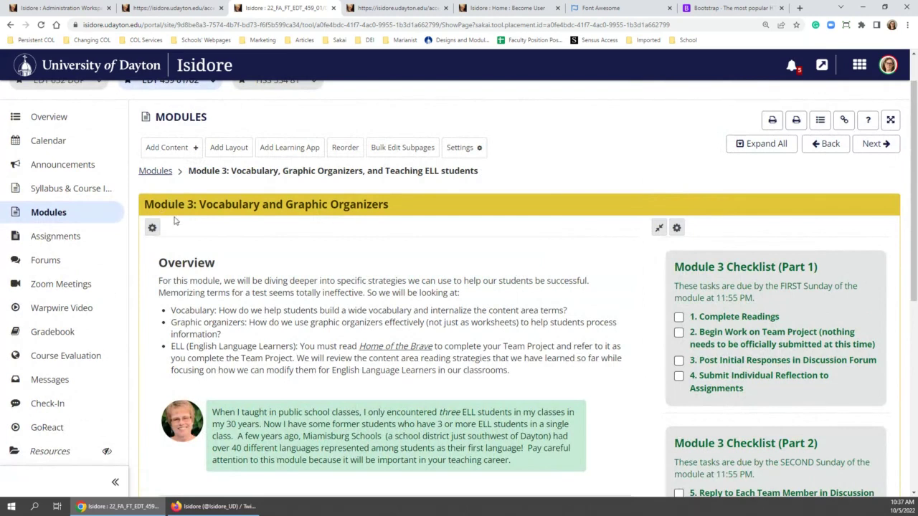
pyautogui.scroll(-5, 174, 221)
pyautogui.click(208, 322)
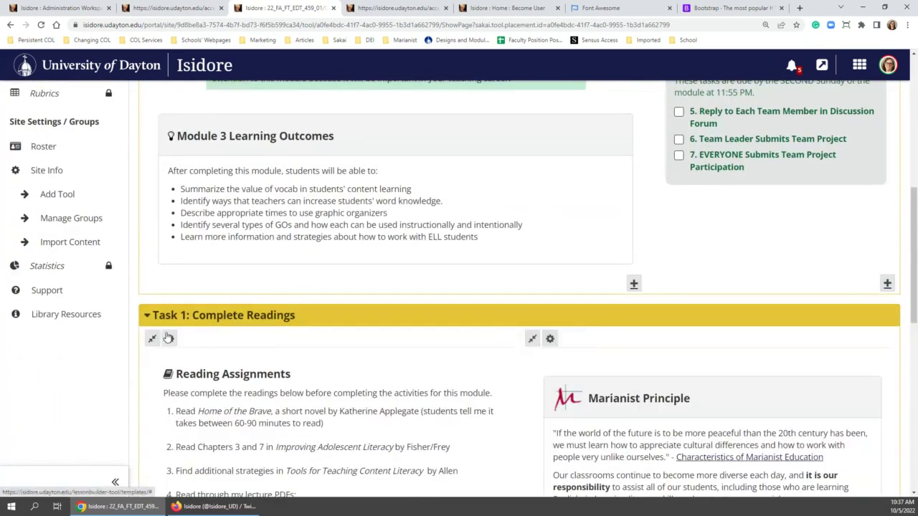
pyautogui.click(169, 338)
pyautogui.click(358, 333)
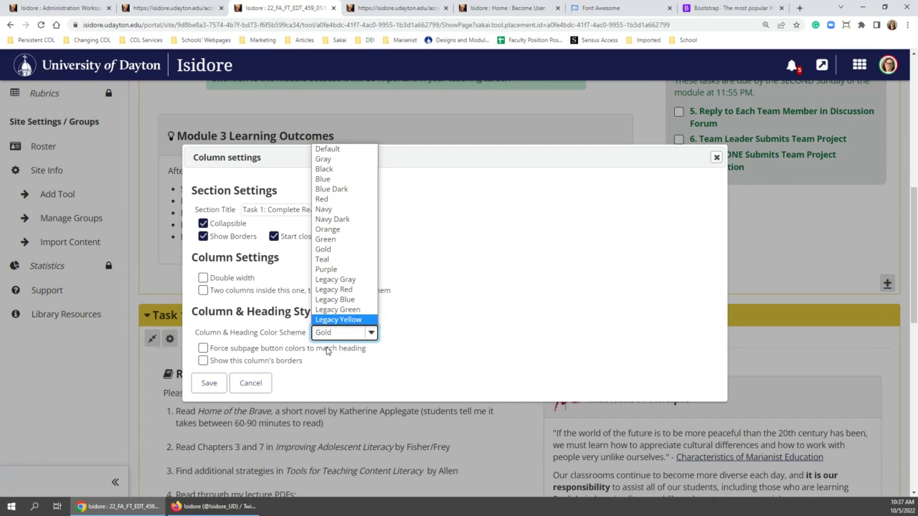
pyautogui.click(251, 383)
pyautogui.click(182, 323)
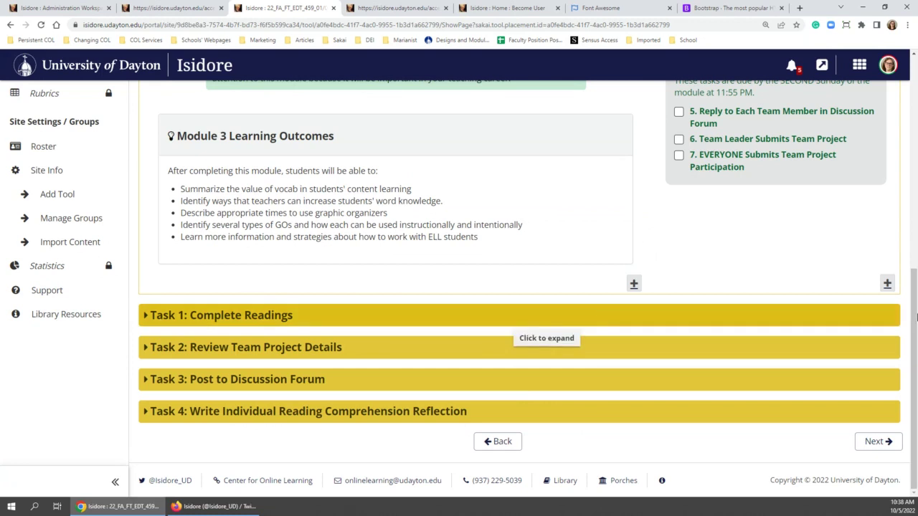
# Filter the site list for "aya", open the AYA Seminar 2022-2023 site, and go to its Course Modules page
pyautogui.moveTo(916, 323); pyautogui.dragTo(915, 101)
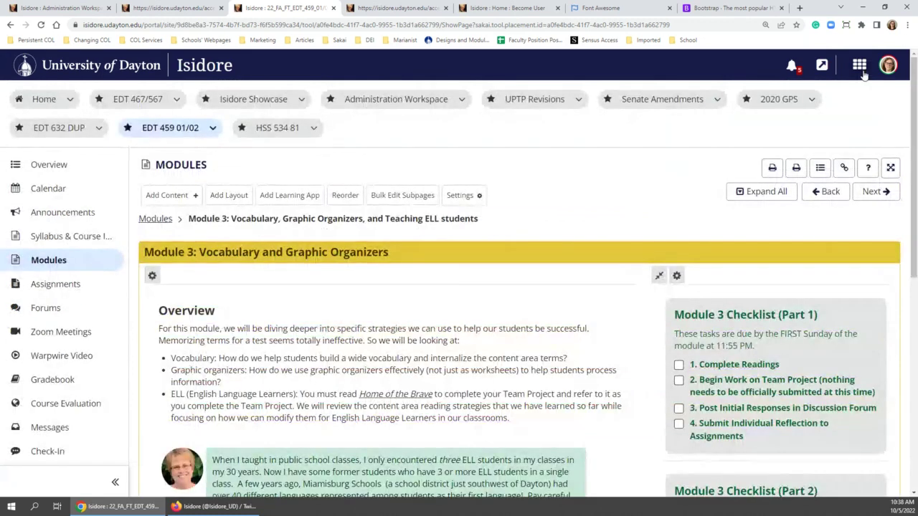
pyautogui.click(867, 65)
pyautogui.write('aya')
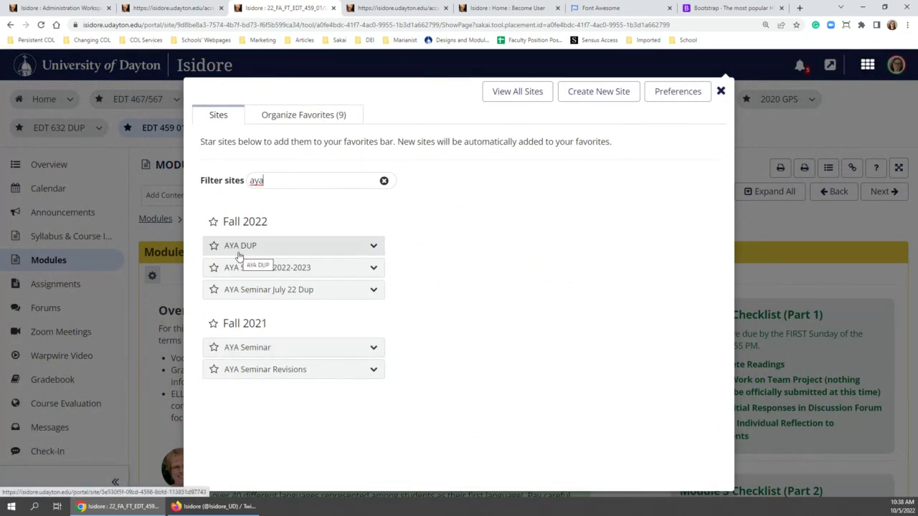
pyautogui.click(248, 273)
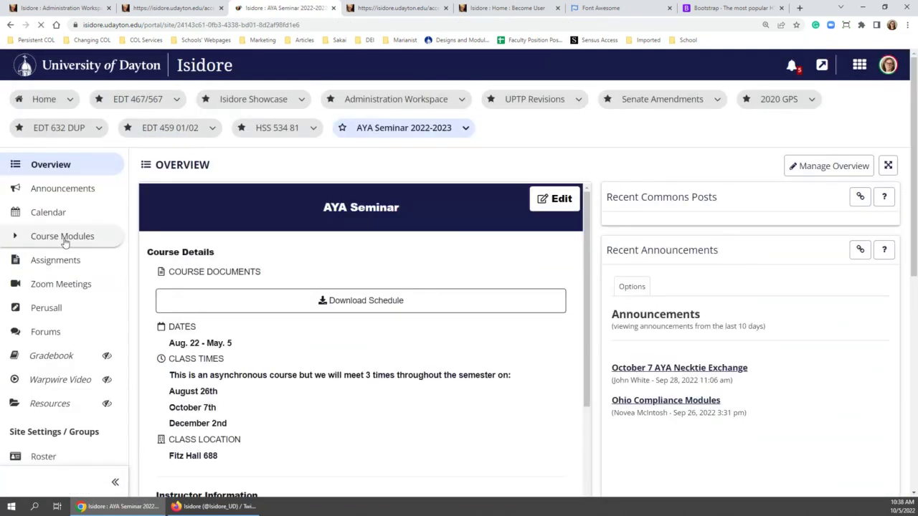
pyautogui.click(63, 237)
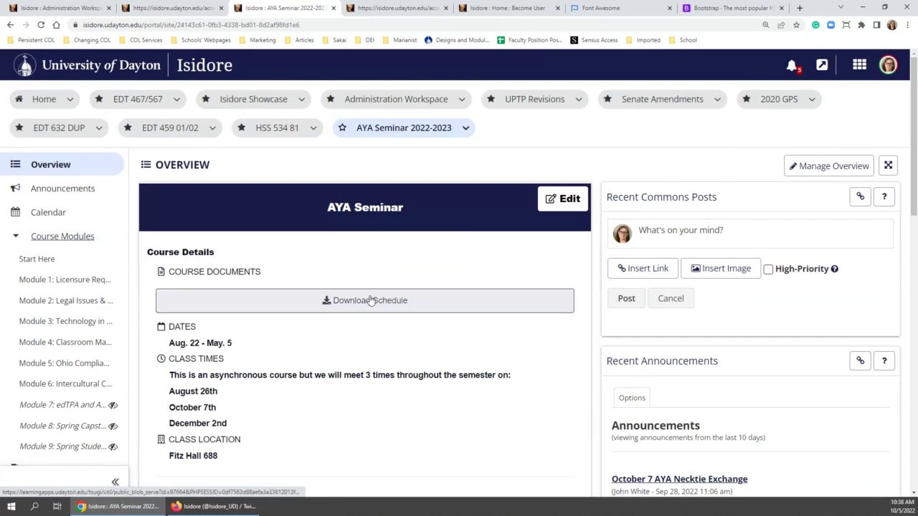
pyautogui.click(49, 236)
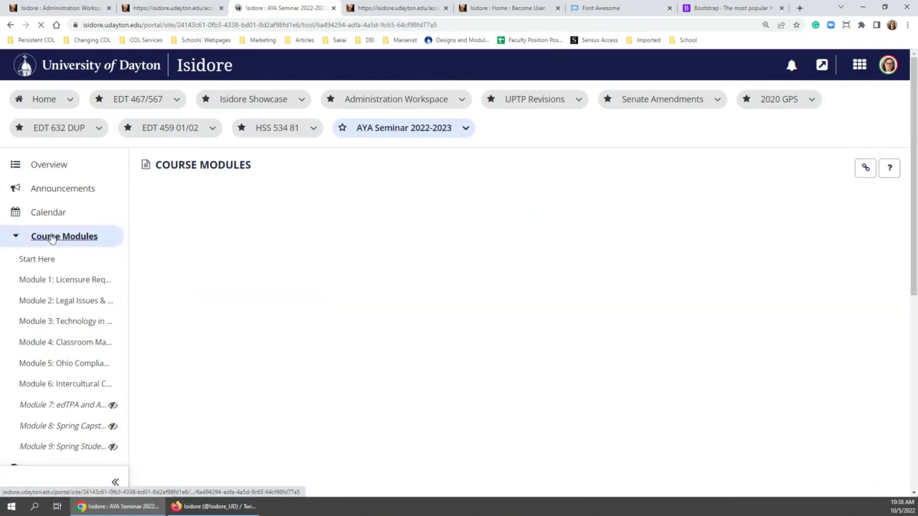
# Examine the welcome text's explanation of button colors for online and partially in-person modules
pyautogui.scroll(-3, 330, 262)
pyautogui.moveTo(532, 203); pyautogui.dragTo(307, 199)
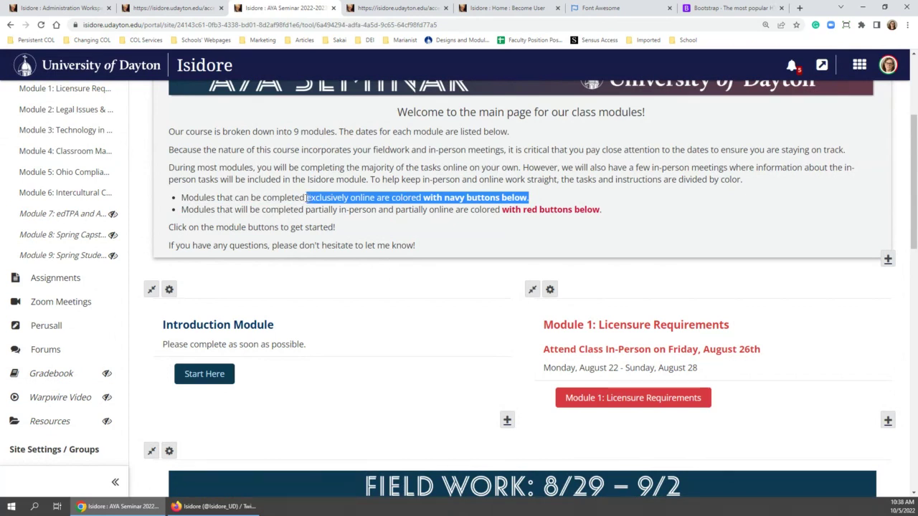
pyautogui.scroll(2, 307, 198)
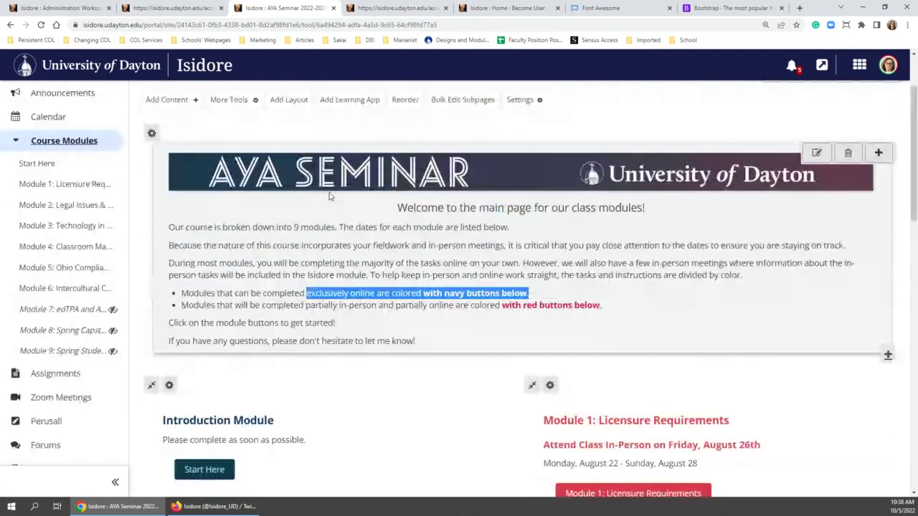
pyautogui.scroll(-1, 200, 214)
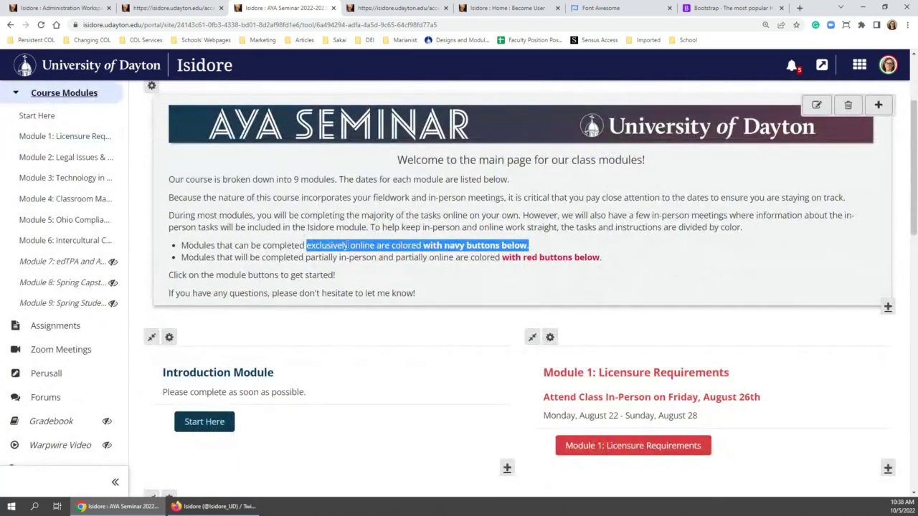
pyautogui.click(347, 245)
# Review the navy and red module buttons down the Course Modules page and compare them with the color-code list in the welcome text
pyautogui.scroll(-3, 194, 280)
pyautogui.scroll(-5, 312, 296)
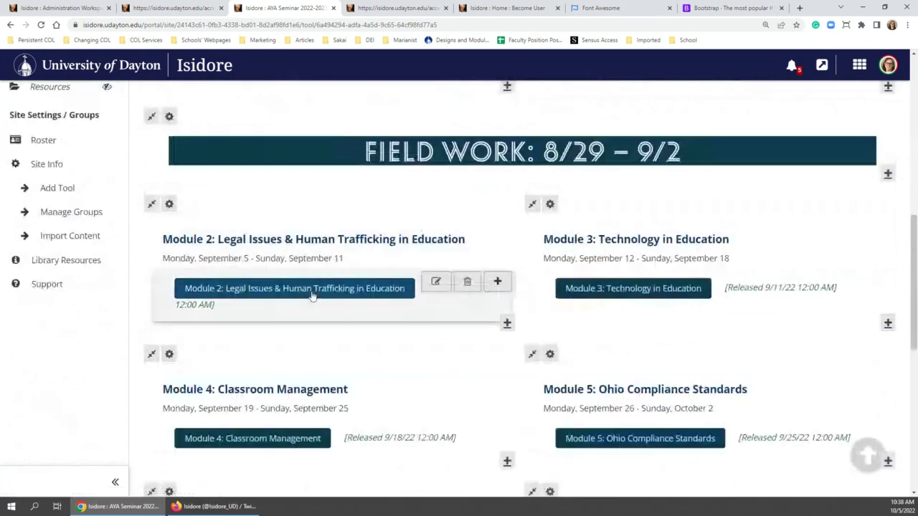
pyautogui.scroll(-1, 595, 325)
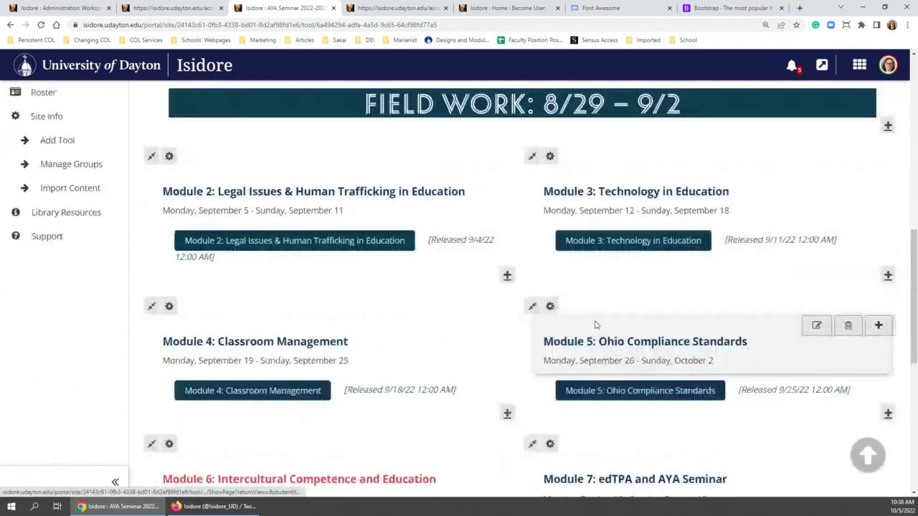
pyautogui.scroll(-2, 618, 387)
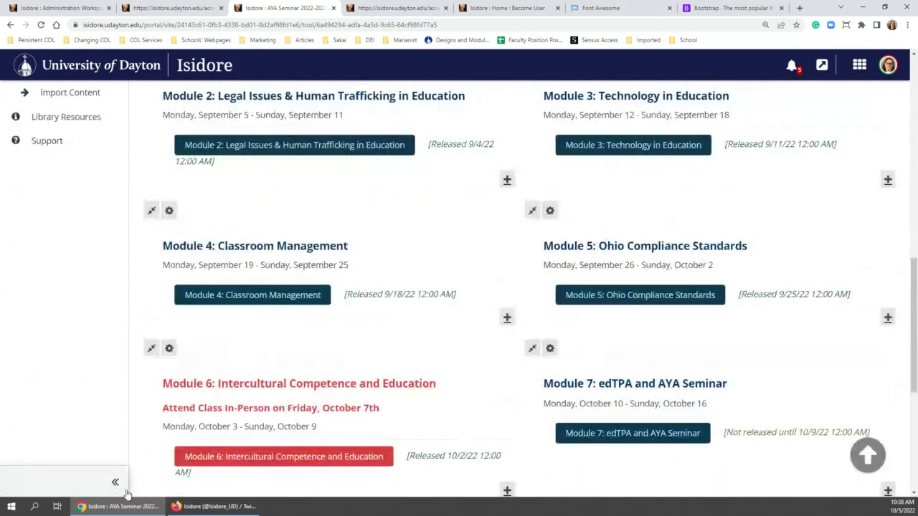
pyautogui.scroll(-1, 282, 463)
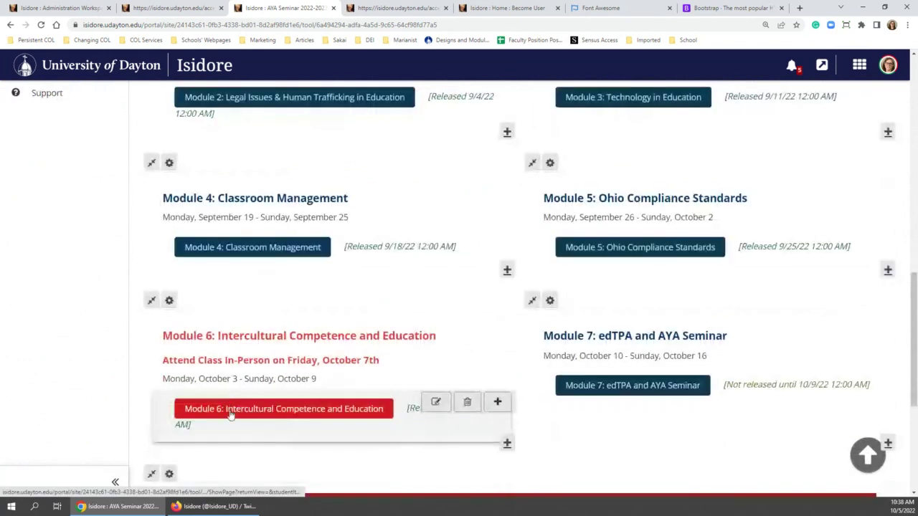
pyautogui.scroll(5, 660, 149)
pyautogui.scroll(7, 660, 148)
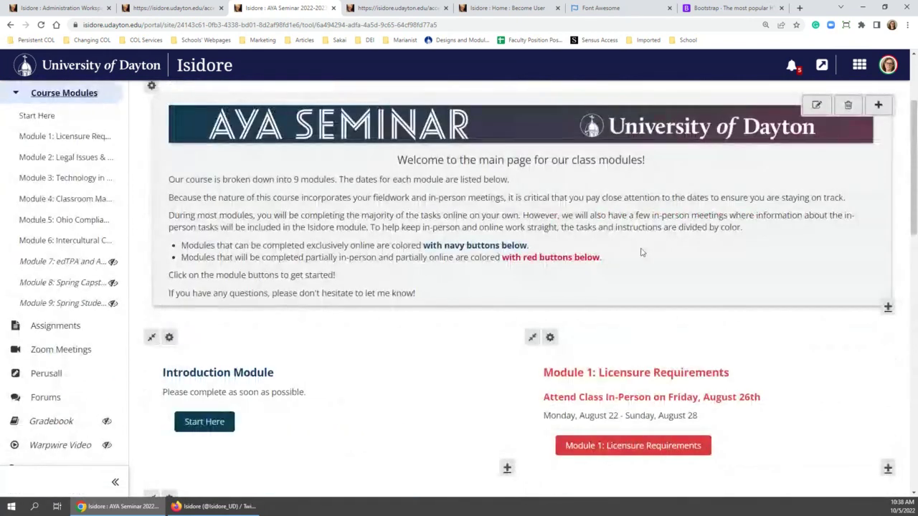
pyautogui.moveTo(642, 256); pyautogui.dragTo(160, 243)
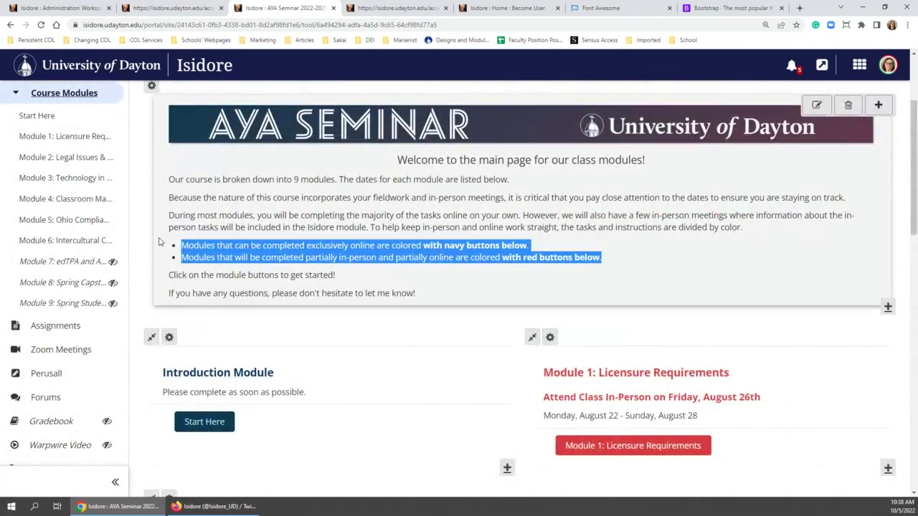
pyautogui.click(545, 210)
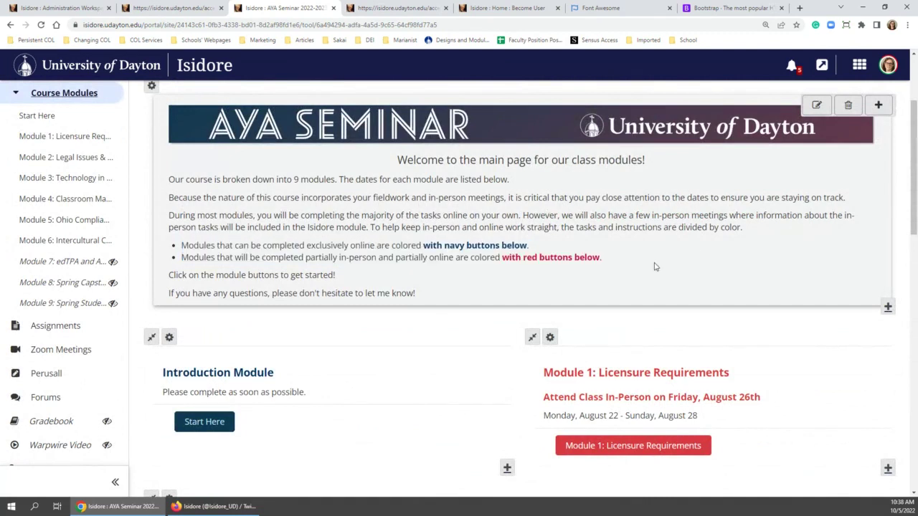
# Open Module 1: Licensure Requirements and expand the Watch Licensure and Career Services Presentations (in-person) section to view its contents
pyautogui.scroll(-4, 618, 258)
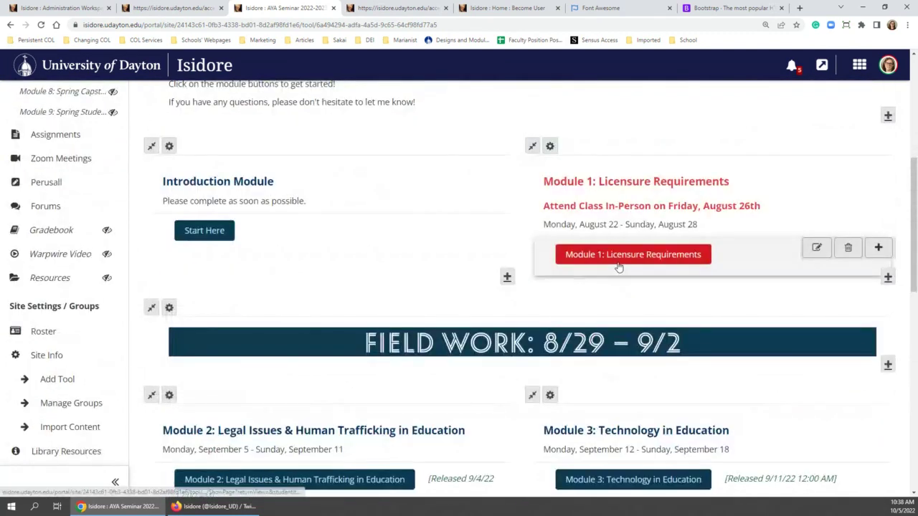
pyautogui.click(615, 255)
pyautogui.scroll(-5, 266, 271)
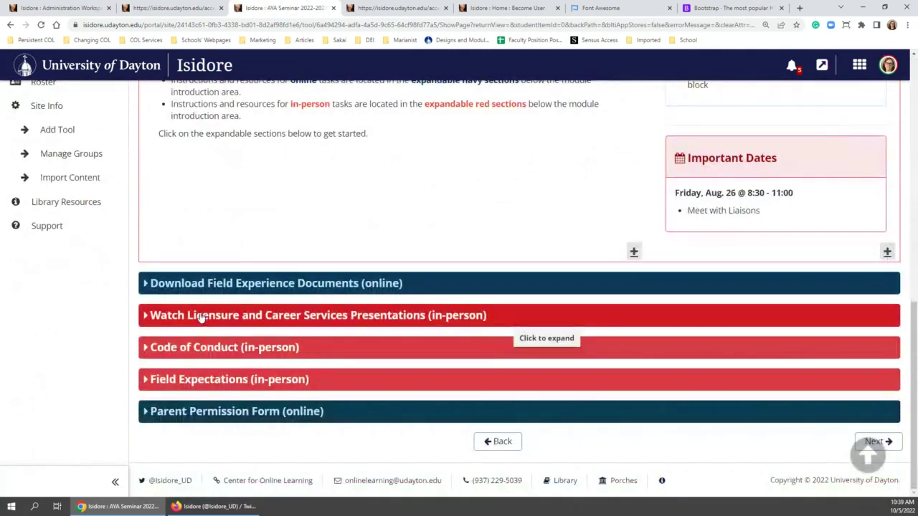
pyautogui.click(201, 316)
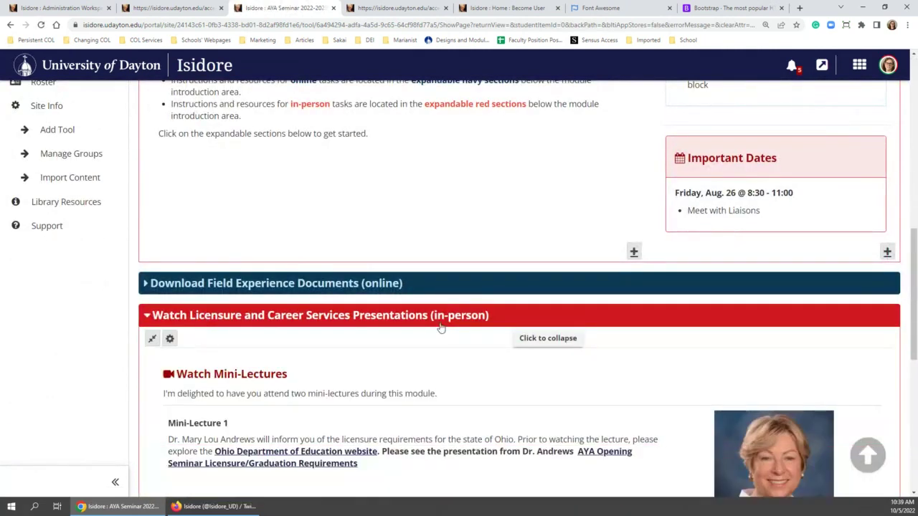
pyautogui.scroll(-6, 466, 326)
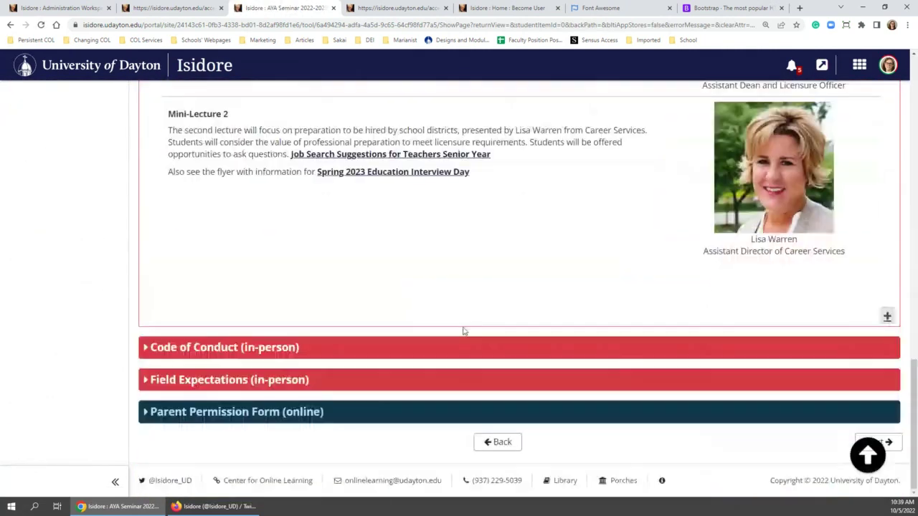
# Expand the Parent Permission Form (online) section to view its navy styling, and collapse it again
pyautogui.click(272, 410)
pyautogui.scroll(-3, 301, 393)
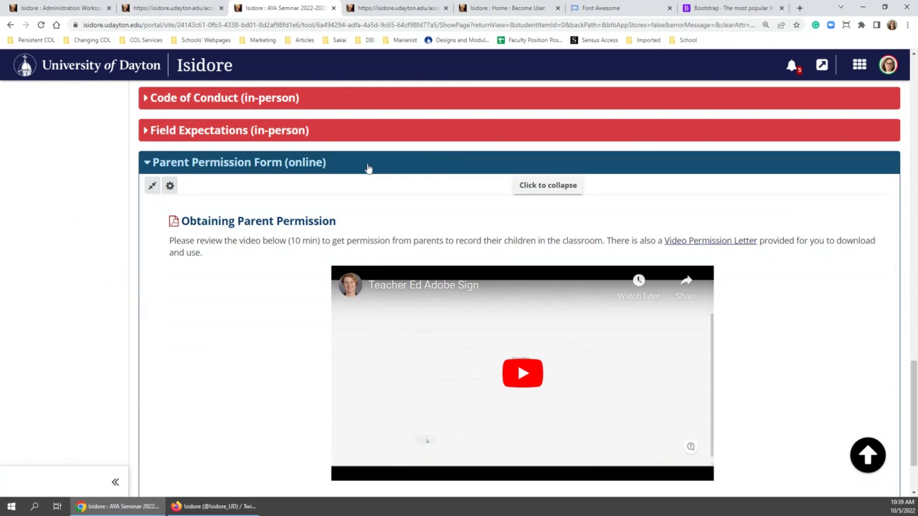
pyautogui.click(368, 168)
pyautogui.scroll(5, 271, 212)
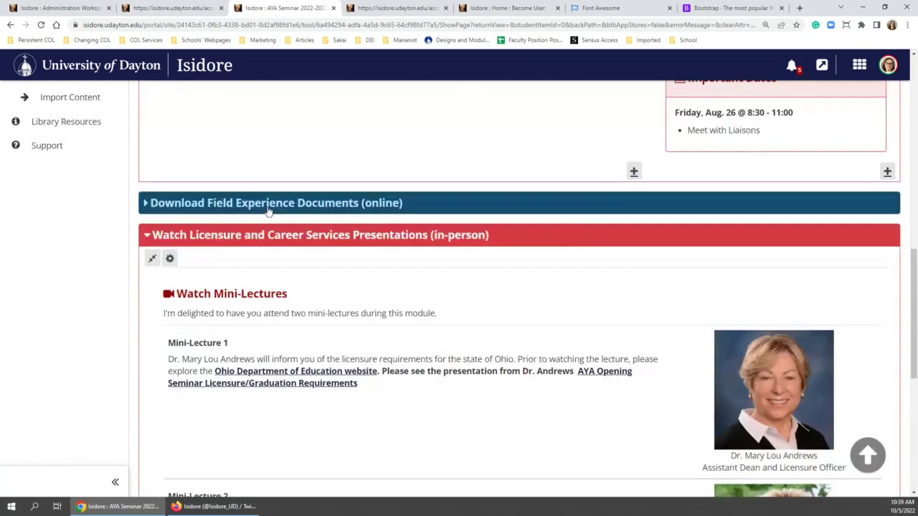
# Collapse the Watch Licensure and Career Services Presentations (in-person) section and return to the main Course Modules page
pyautogui.click(248, 238)
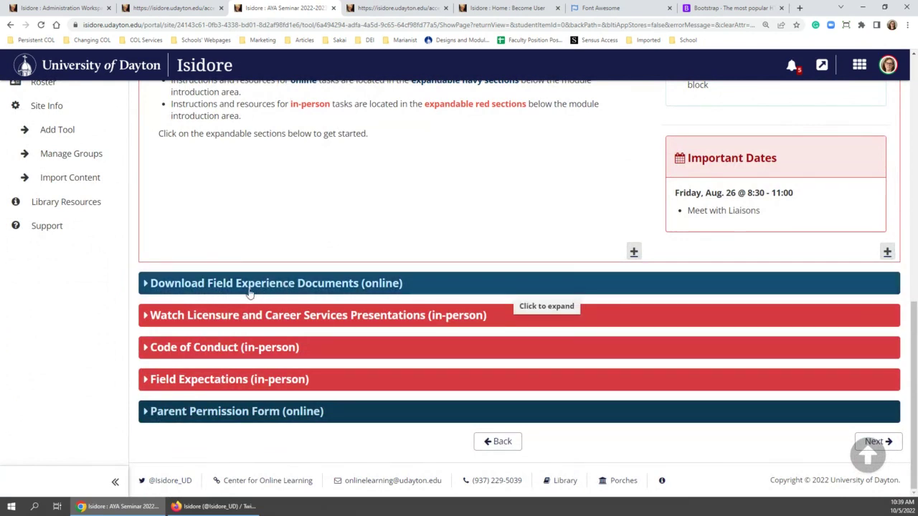
pyautogui.moveTo(914, 383); pyautogui.dragTo(914, 143)
pyautogui.scroll(1, 761, 177)
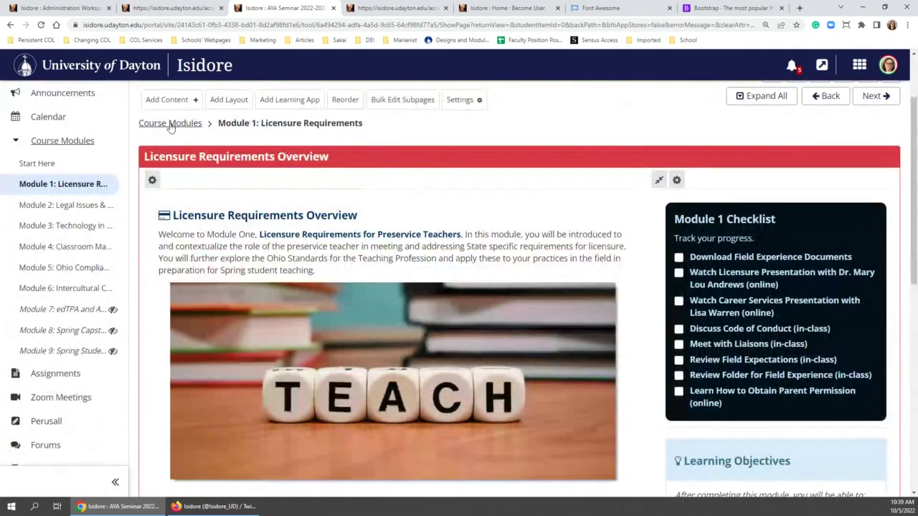
pyautogui.click(172, 123)
# Open the Module 3: Technology in Education button's item settings, check its Layout & Style options, and close them without updating
pyautogui.scroll(-10, 693, 191)
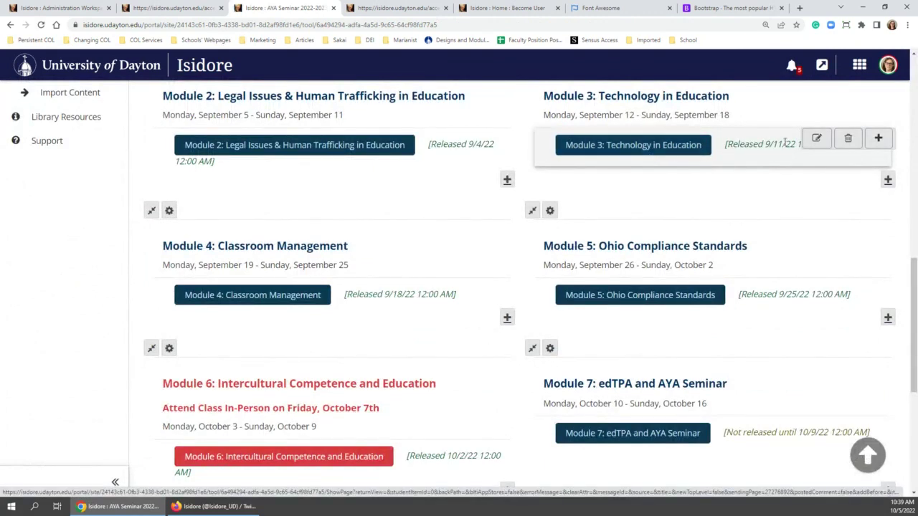
pyautogui.click(816, 139)
pyautogui.click(248, 298)
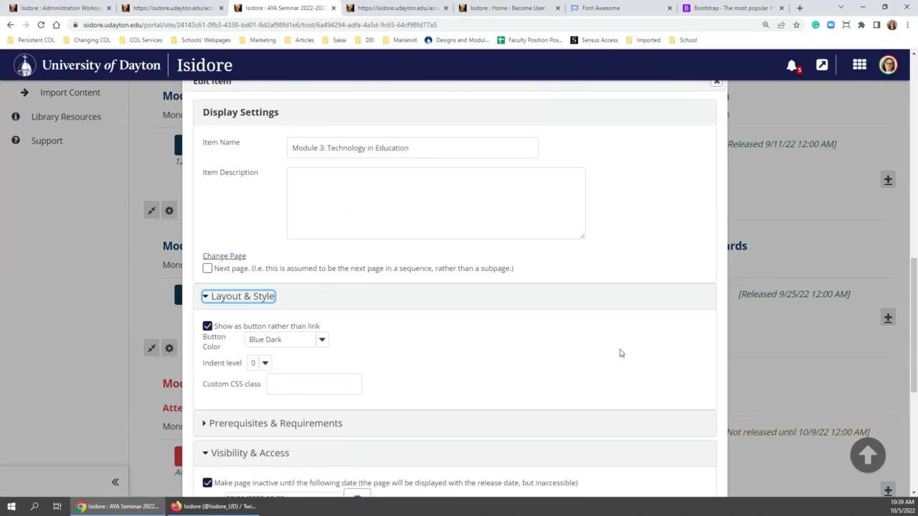
pyautogui.scroll(-3, 621, 353)
pyautogui.click(271, 469)
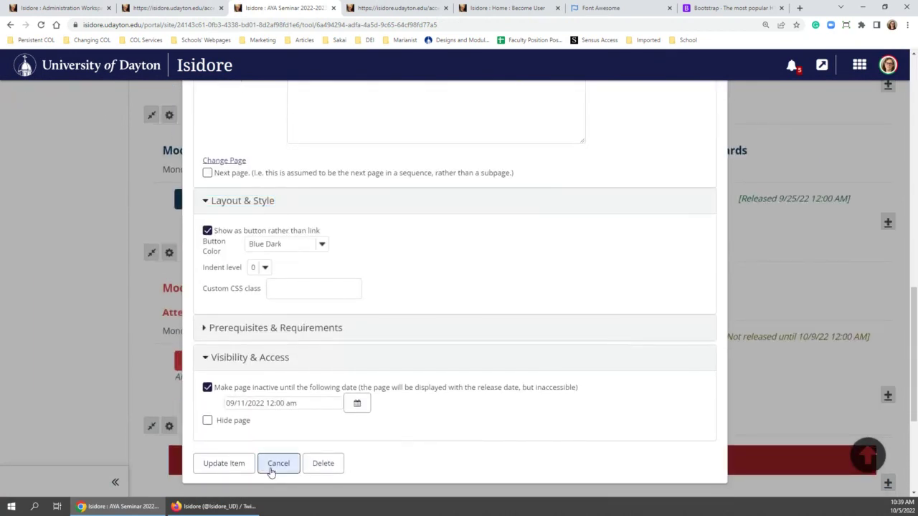
# Look back over the Course Modules page from the field work banner to the welcome text's color-code explanation
pyautogui.scroll(4, 345, 198)
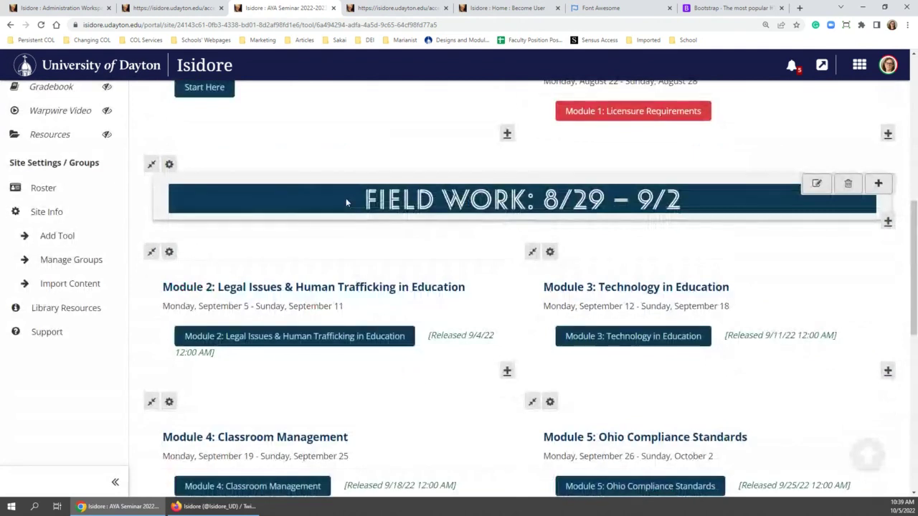
pyautogui.scroll(5, 345, 198)
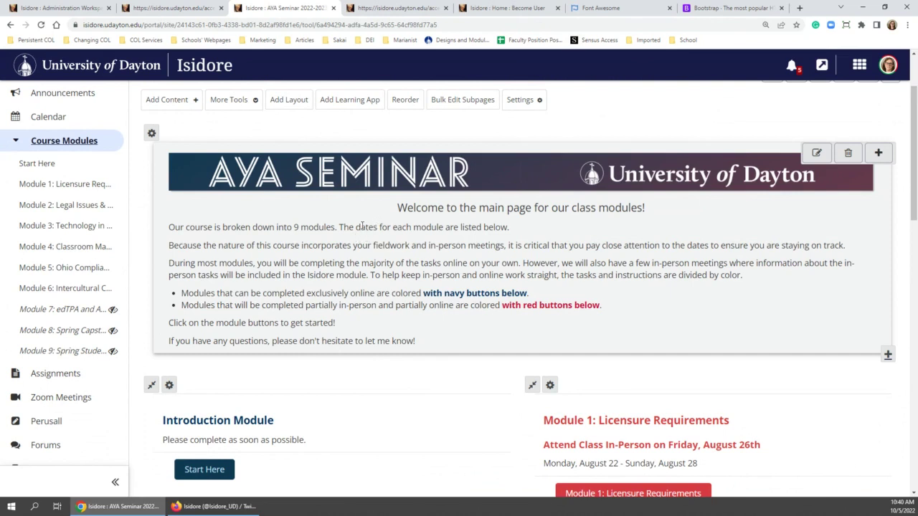
pyautogui.scroll(-2, 362, 227)
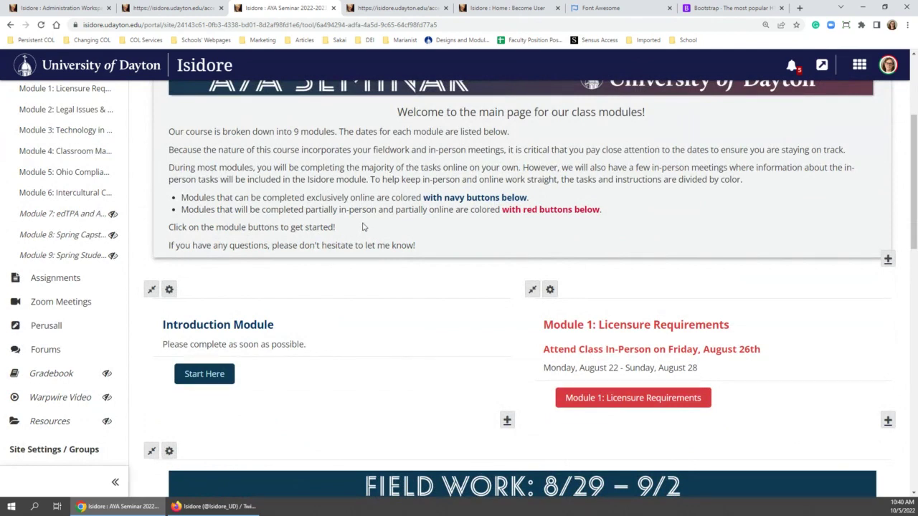
pyautogui.scroll(4, 362, 226)
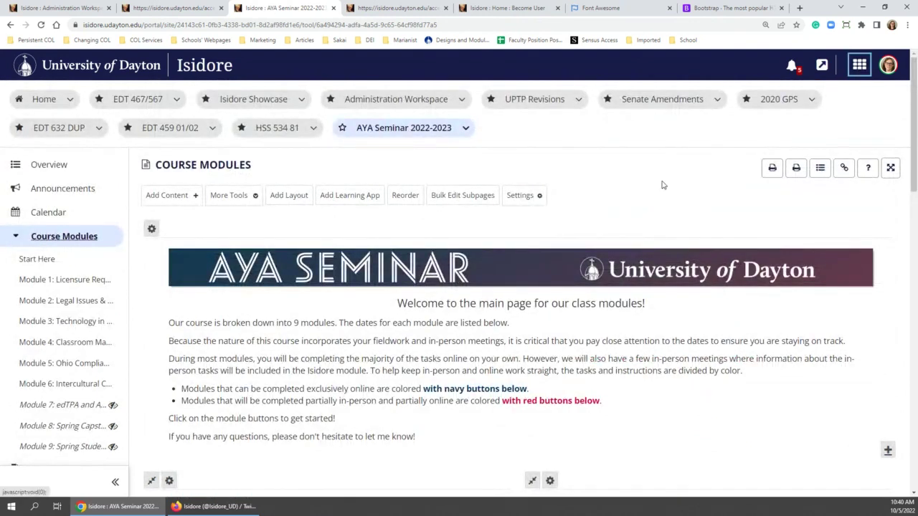
# Switch to the Isidore Showcase site and examine the icon, Font Awesome and color button styles on its Button Examples page
pyautogui.click(253, 99)
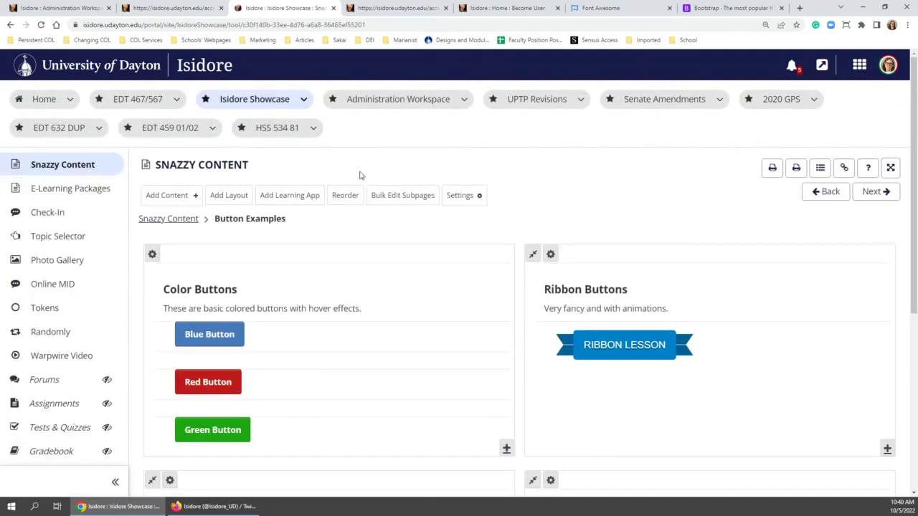
pyautogui.scroll(-4, 361, 174)
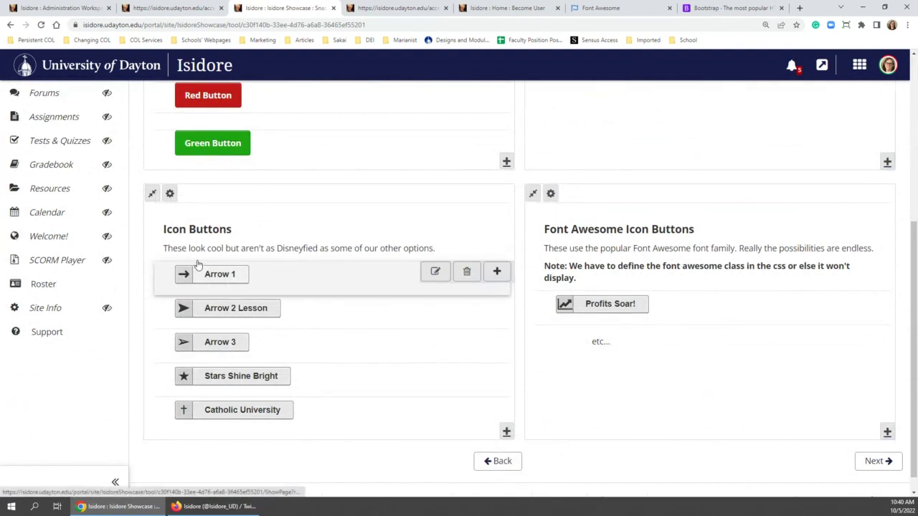
pyautogui.moveTo(203, 383)
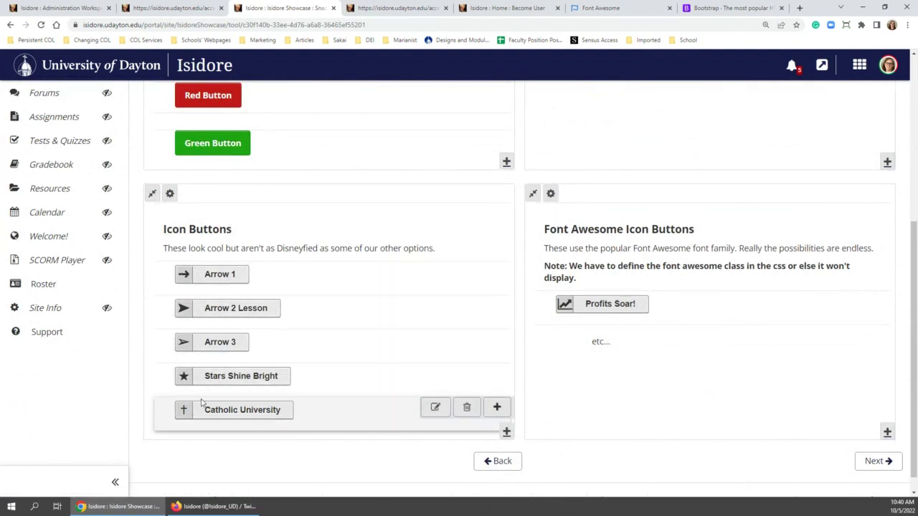
pyautogui.moveTo(697, 303)
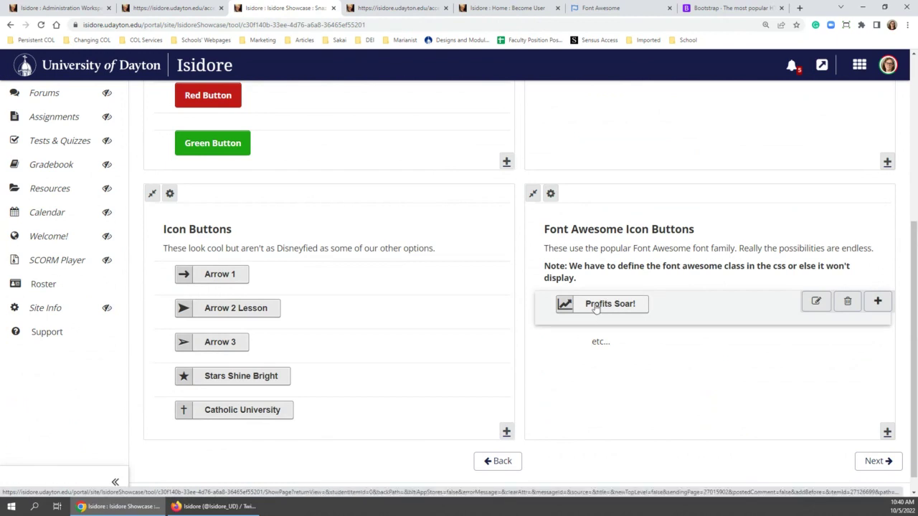
pyautogui.moveTo(292, 302)
pyautogui.scroll(3, 592, 305)
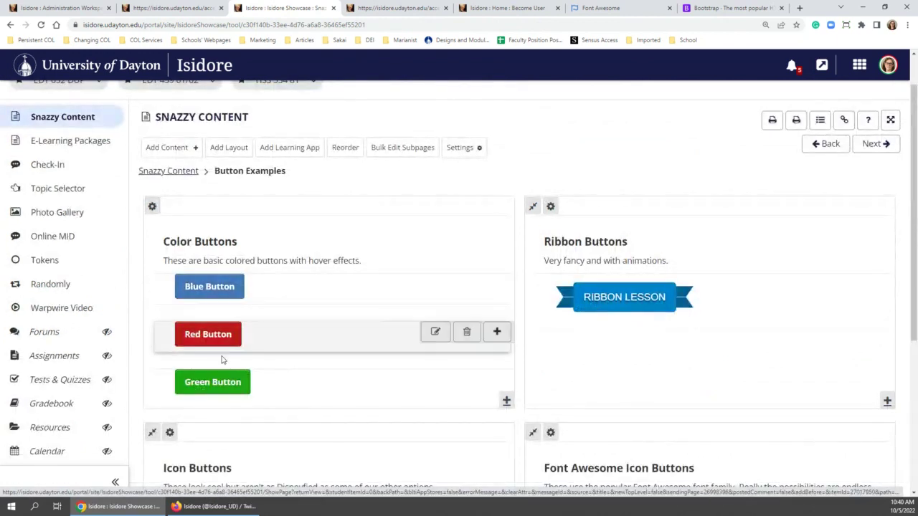
pyautogui.moveTo(218, 291)
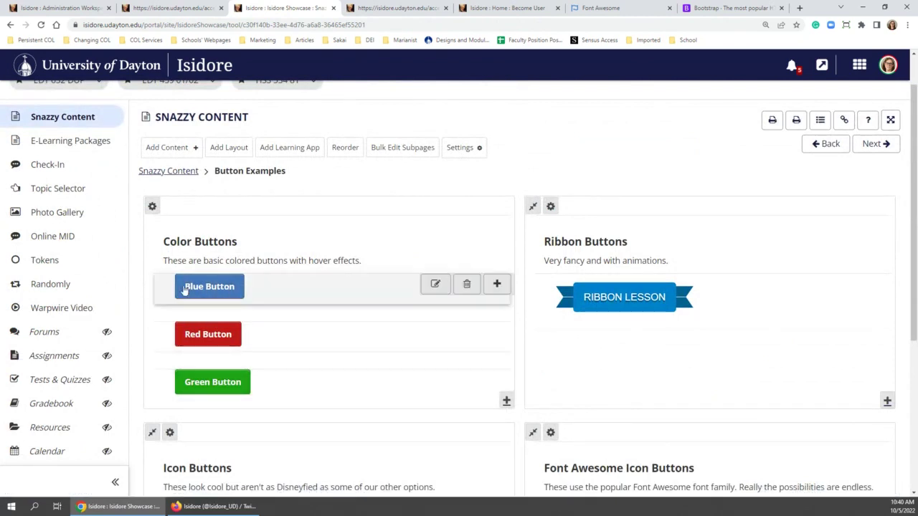
pyautogui.moveTo(212, 266)
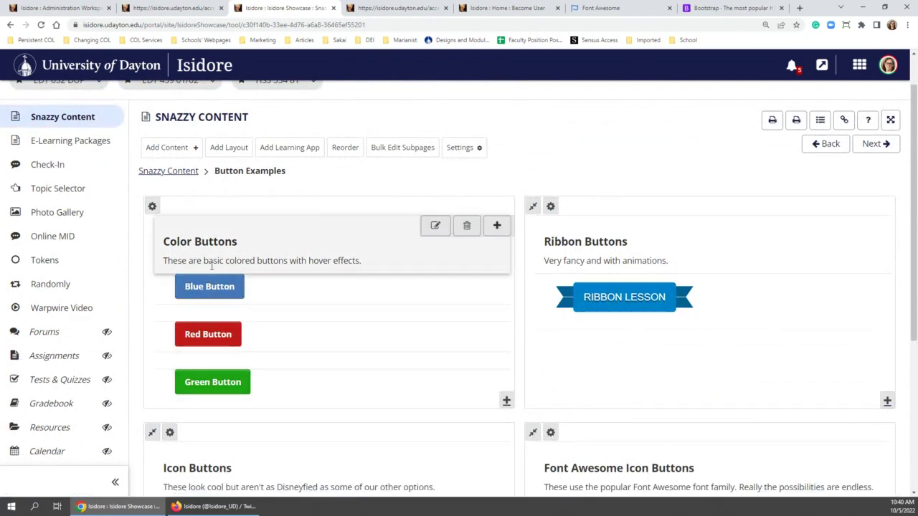
# Go back to the Snazzy Content overview and reopen Button Examples from its Buttons section to review the available styles
pyautogui.click(168, 173)
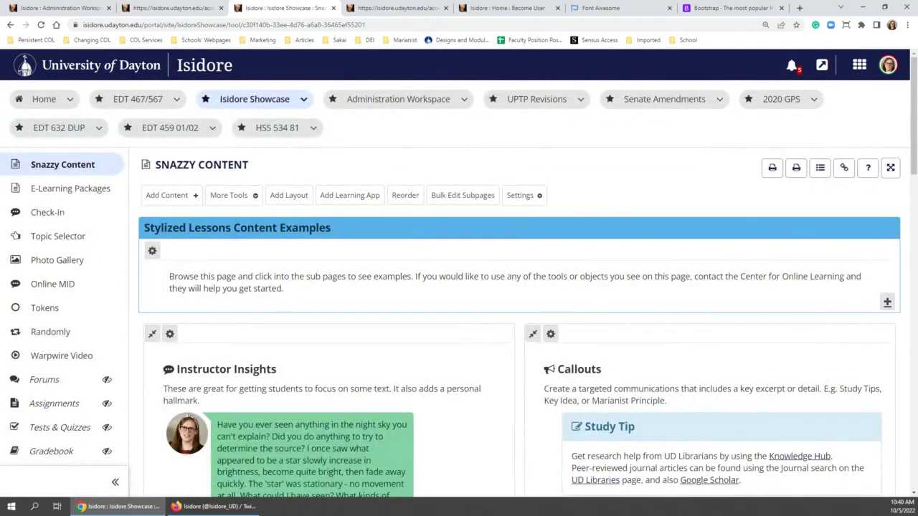
pyautogui.scroll(-3, 237, 303)
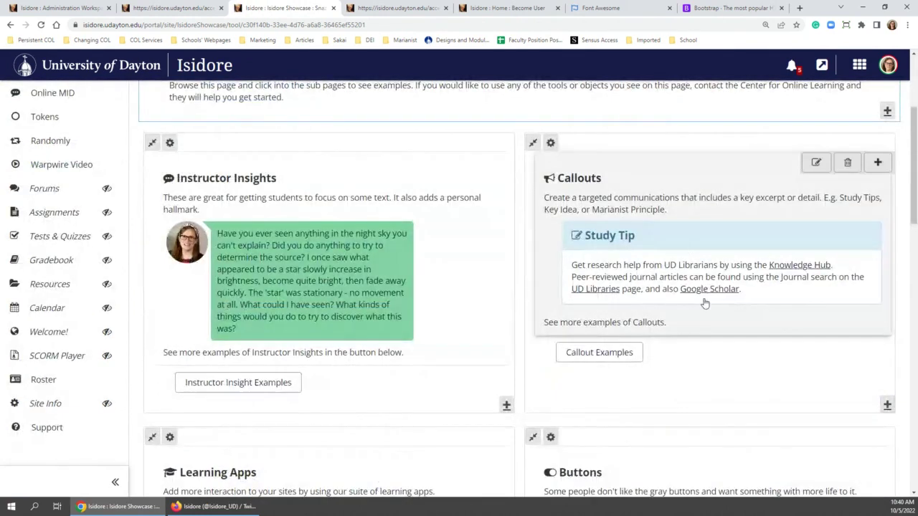
pyautogui.scroll(-3, 266, 385)
pyautogui.click(614, 364)
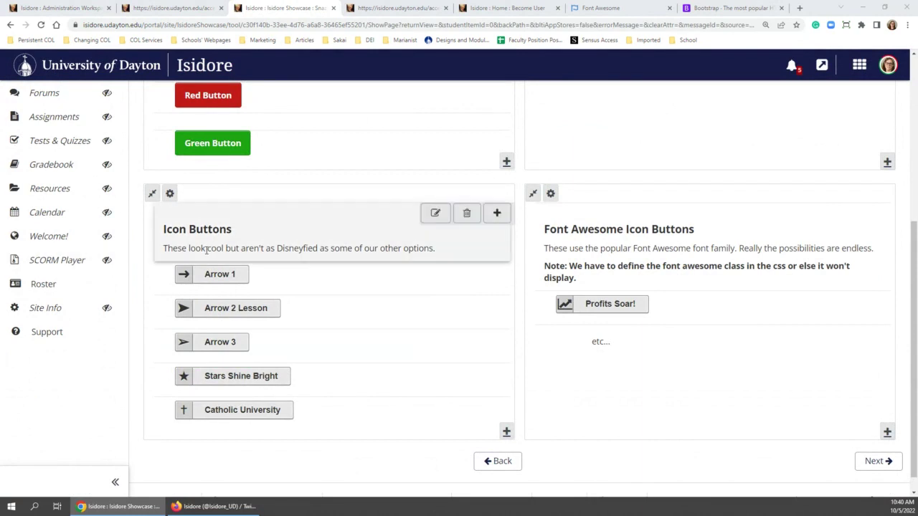
pyautogui.scroll(1, 208, 267)
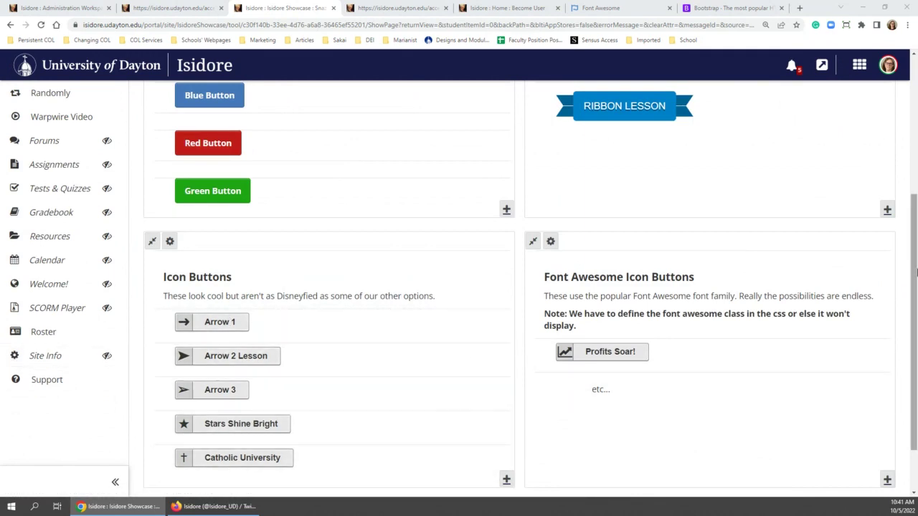
pyautogui.moveTo(911, 240); pyautogui.dragTo(911, 107)
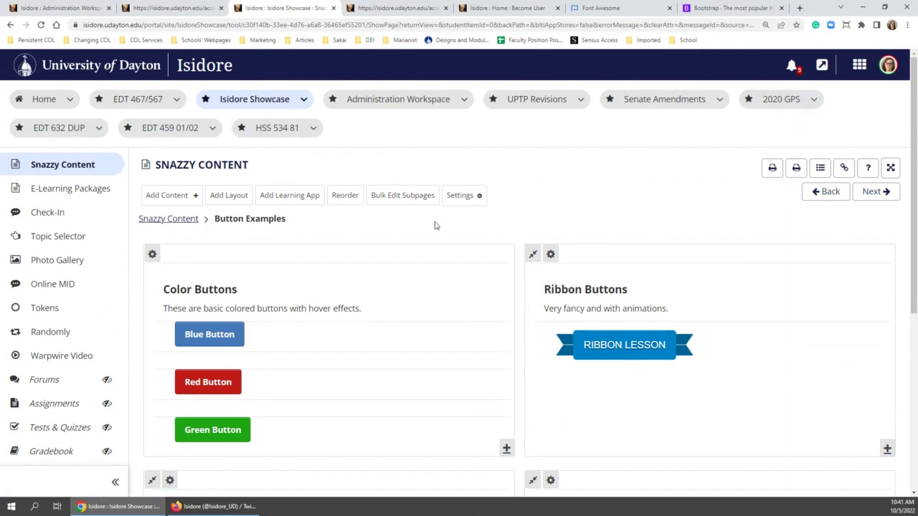
pyautogui.scroll(-4, 434, 226)
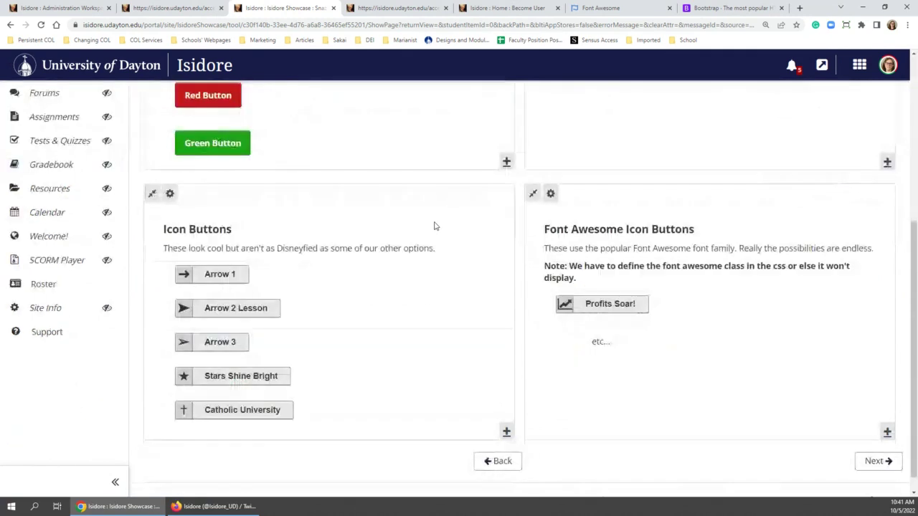
pyautogui.scroll(4, 172, 208)
# Return to the Snazzy Content overview, check the Header Examples page, and come back to the overview
pyautogui.click(182, 221)
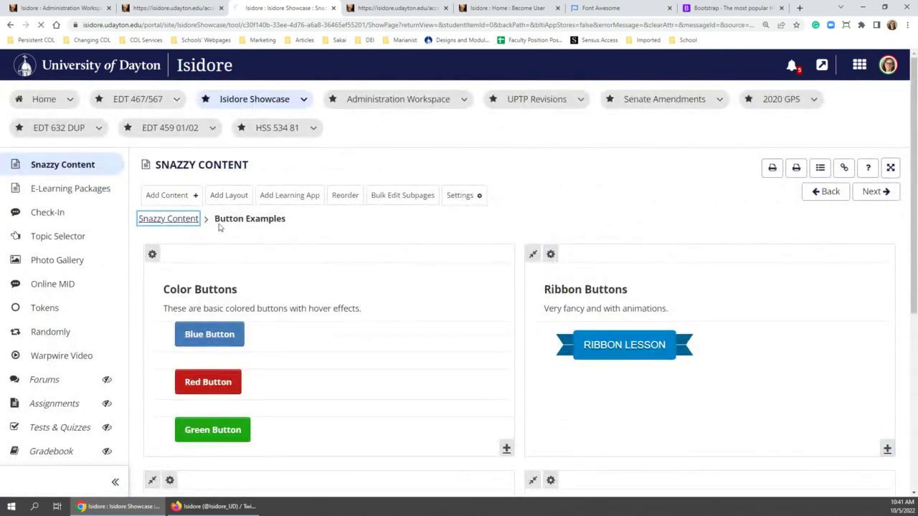
pyautogui.scroll(-8, 210, 229)
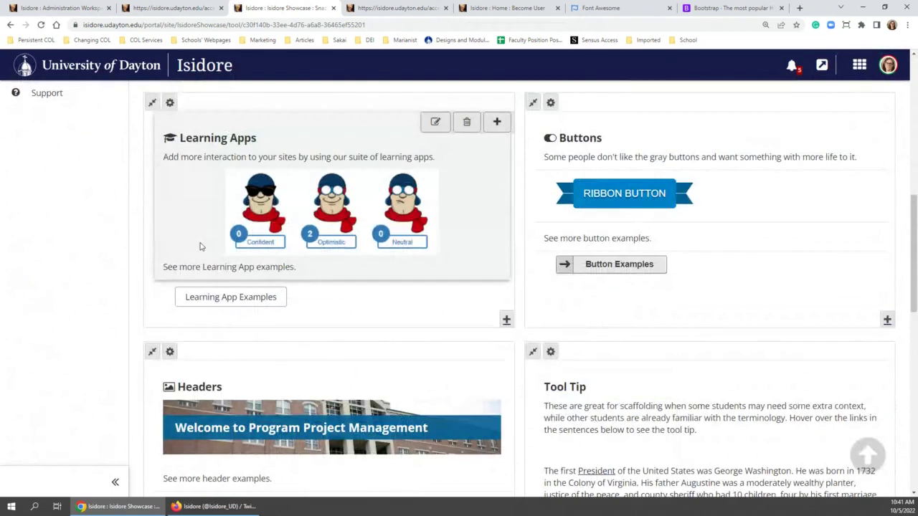
pyautogui.scroll(-3, 201, 246)
pyautogui.click(235, 271)
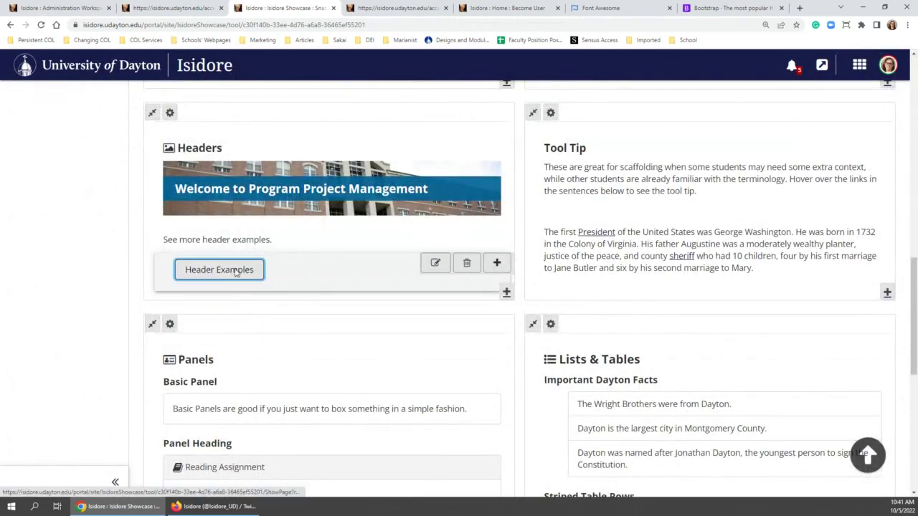
pyautogui.scroll(-1, 196, 176)
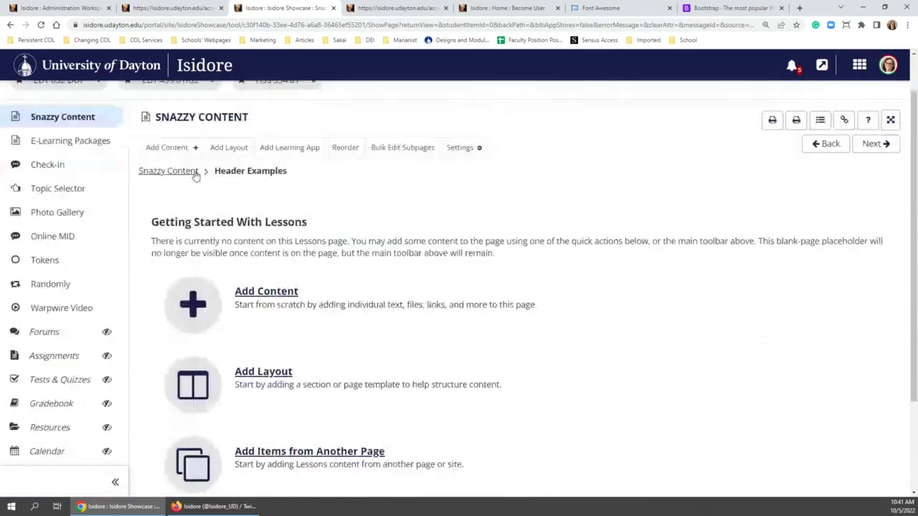
pyautogui.click(192, 174)
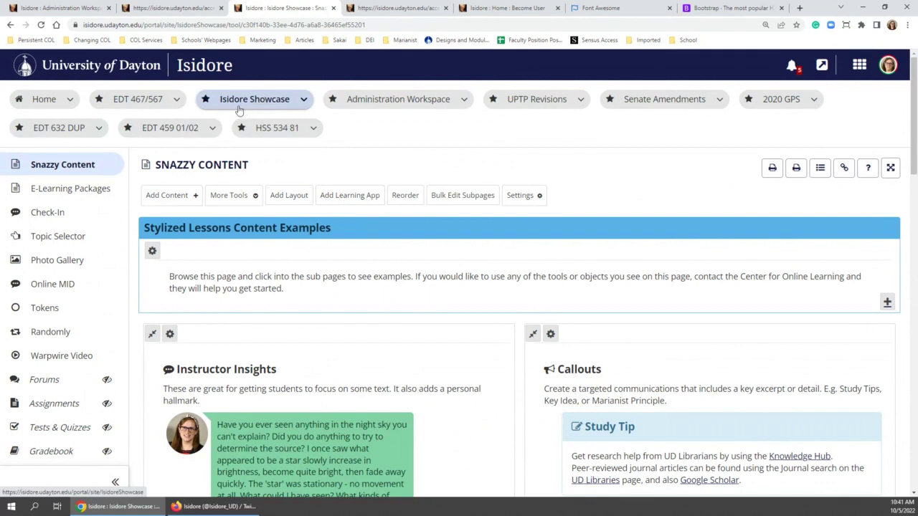
# Open Callout Examples to review the Study Tip, Marianist Principle, Key Idea and Warning callouts, and return to Snazzy Content
pyautogui.scroll(-4, 240, 109)
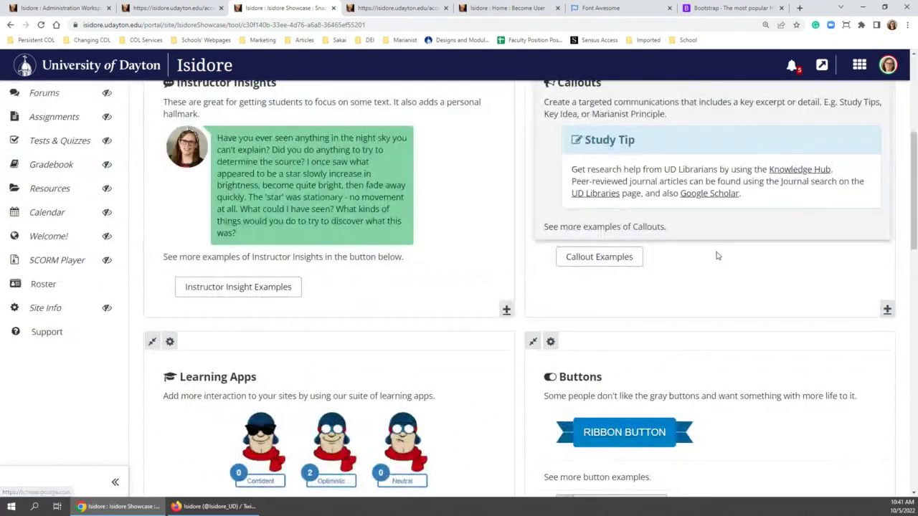
pyautogui.click(598, 256)
pyautogui.scroll(-3, 375, 266)
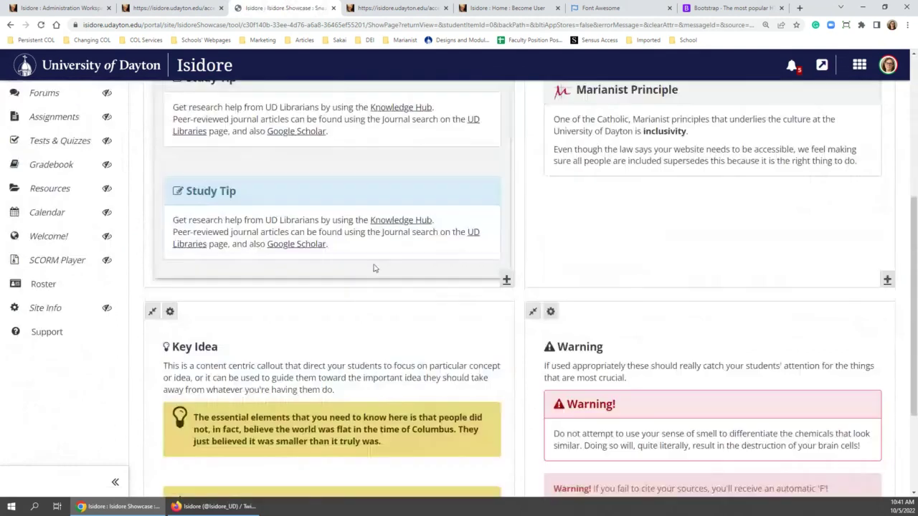
pyautogui.scroll(-2, 622, 238)
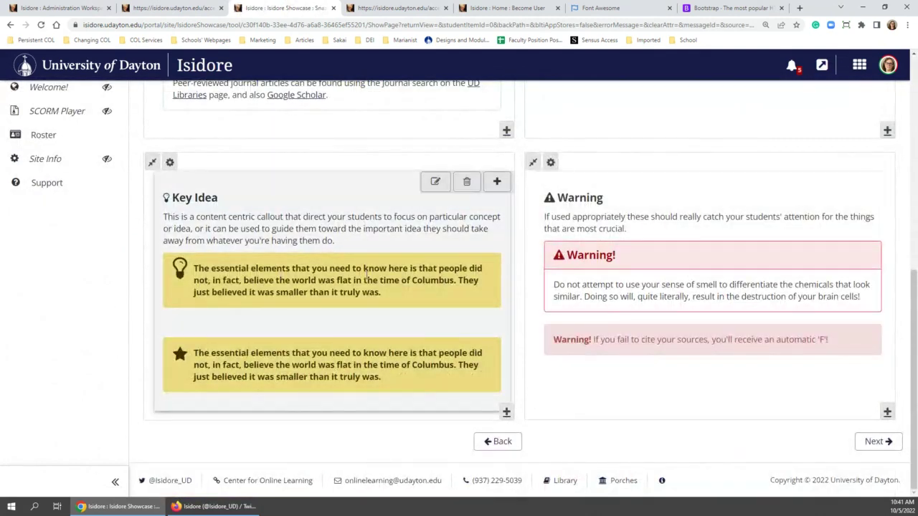
pyautogui.scroll(6, 285, 280)
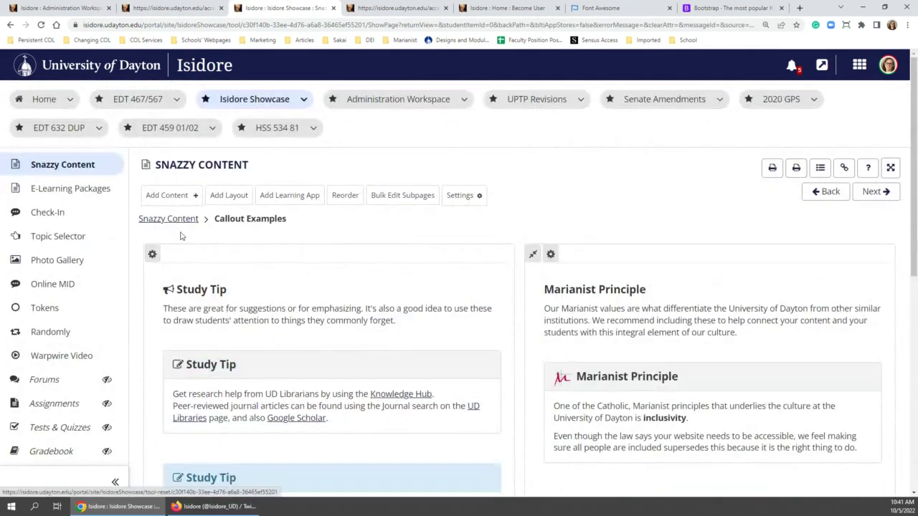
pyautogui.click(165, 219)
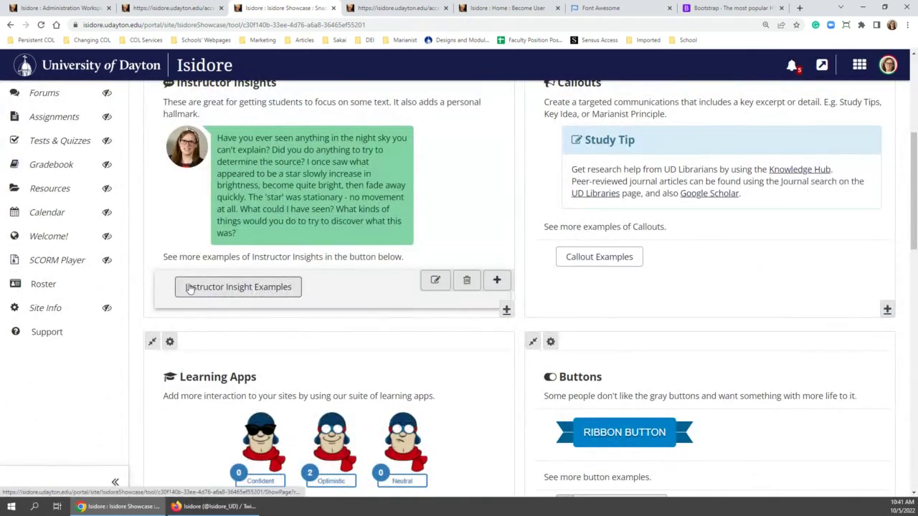
# Open the Learning App Examples page from the Snazzy Content overview and view the Pre/Post learning app
pyautogui.scroll(-3, 212, 288)
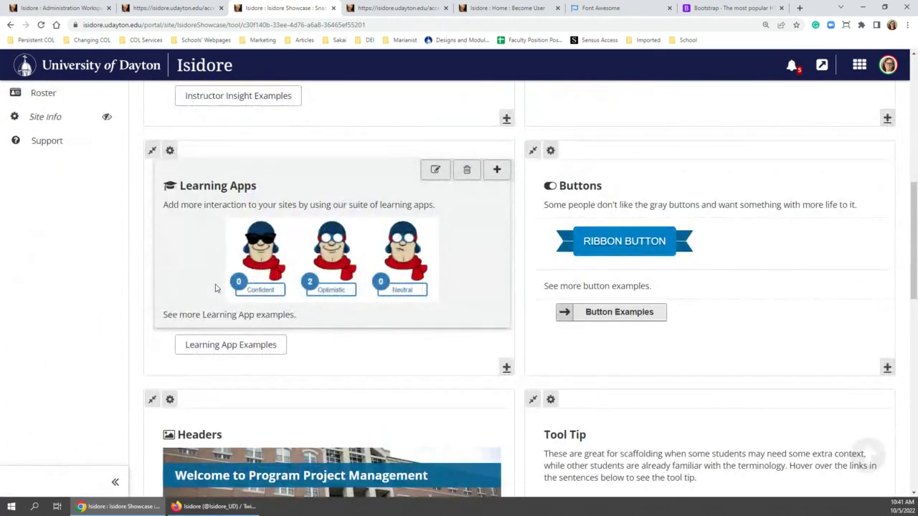
pyautogui.click(201, 352)
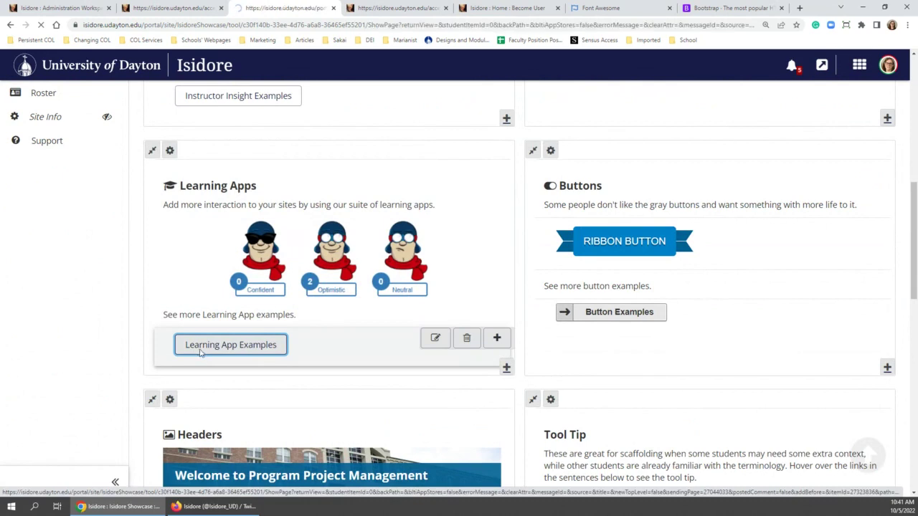
pyautogui.scroll(-5, 545, 215)
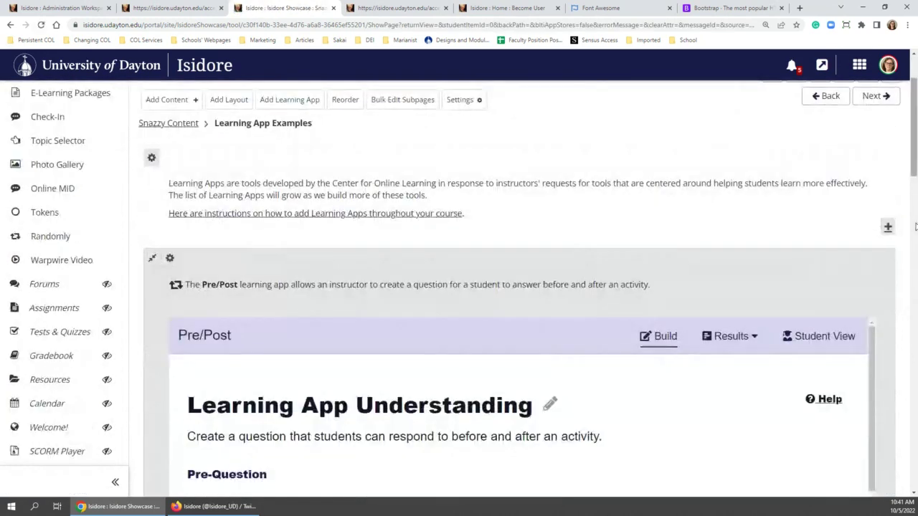
# Turn on the dark theme and check how the Pre/Post learning app looks in it
pyautogui.scroll(4, 899, 94)
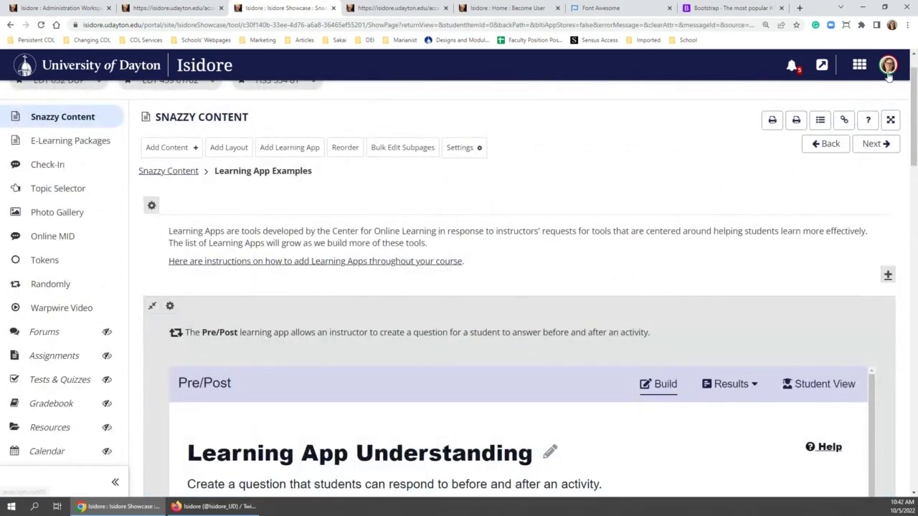
pyautogui.click(888, 66)
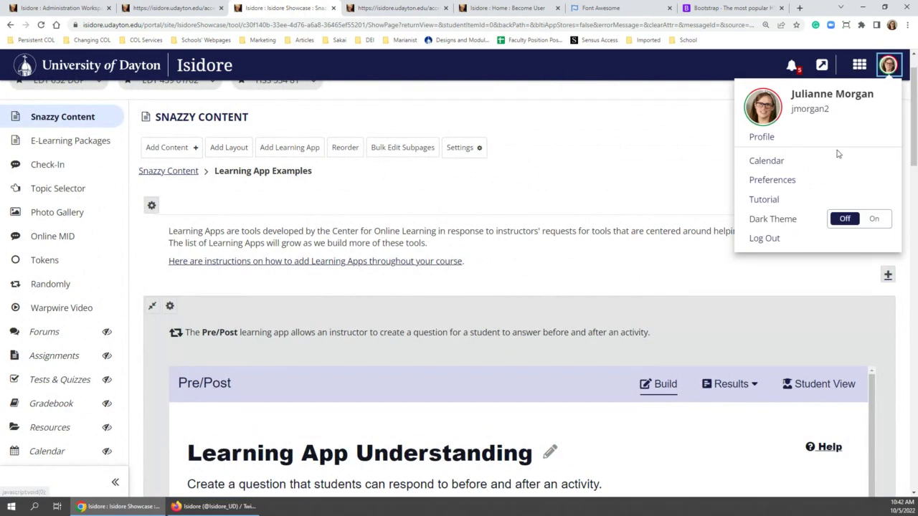
pyautogui.click(873, 219)
pyautogui.click(541, 269)
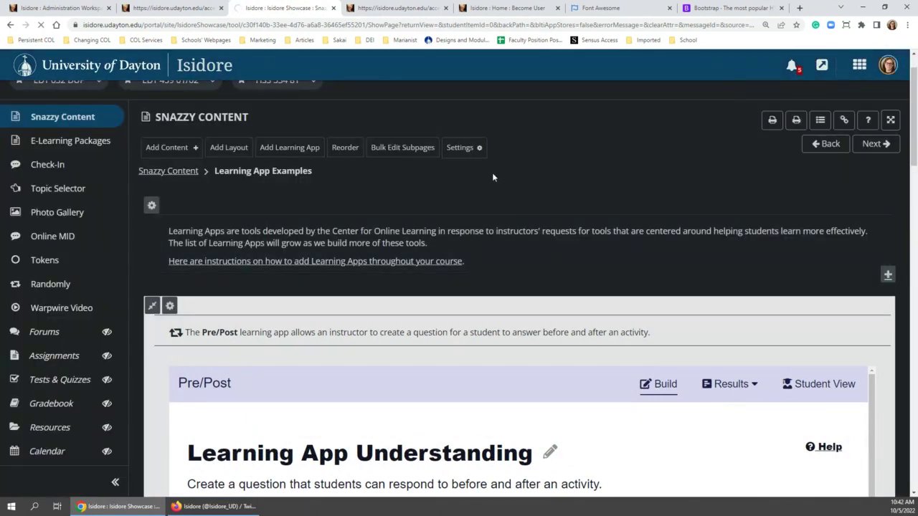
pyautogui.scroll(-3, 461, 240)
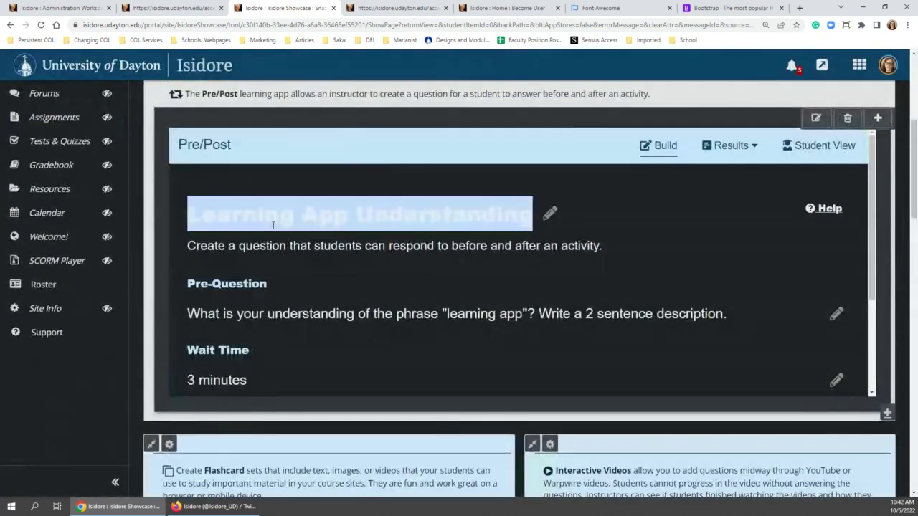
pyautogui.scroll(2, 460, 241)
pyautogui.moveTo(229, 231)
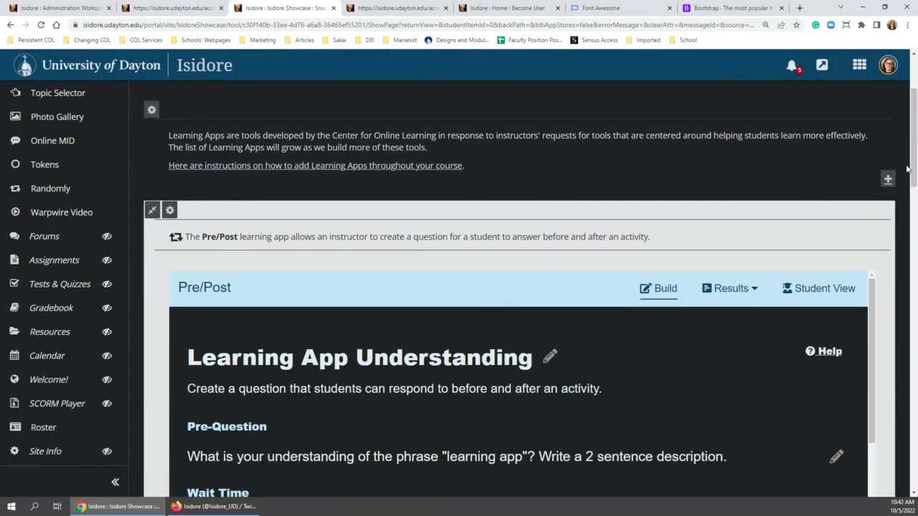
# Examine how the Flashcard and Interactive Videos links look in the dark theme against their light blue section backgrounds
pyautogui.moveTo(912, 169); pyautogui.dragTo(914, 228)
pyautogui.scroll(-3, 693, 246)
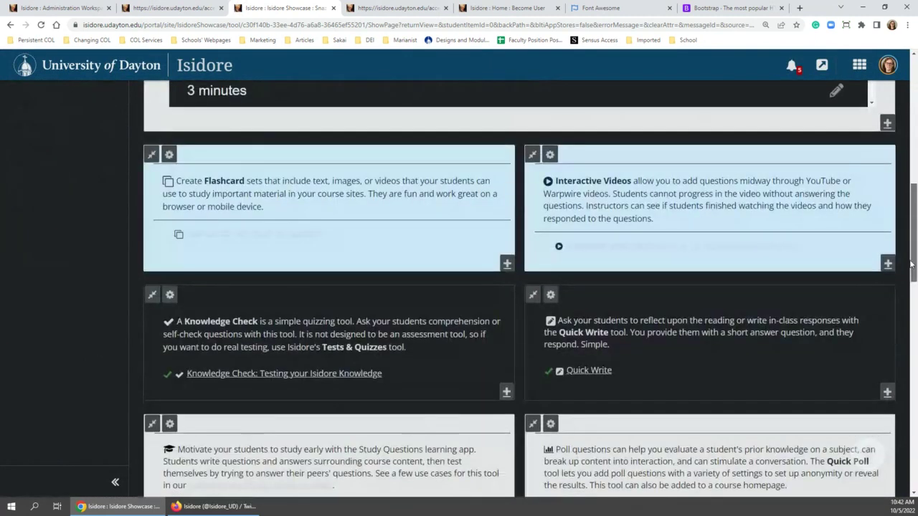
pyautogui.scroll(1, 274, 173)
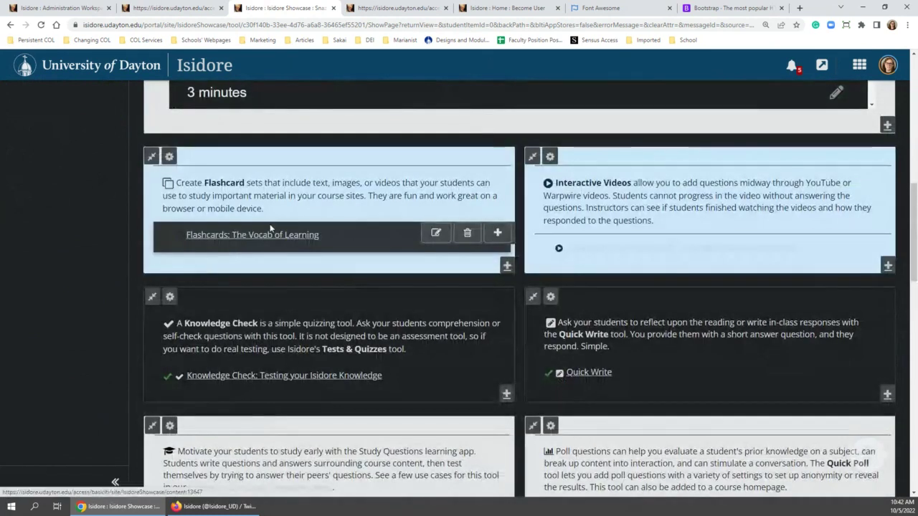
pyautogui.moveTo(247, 240)
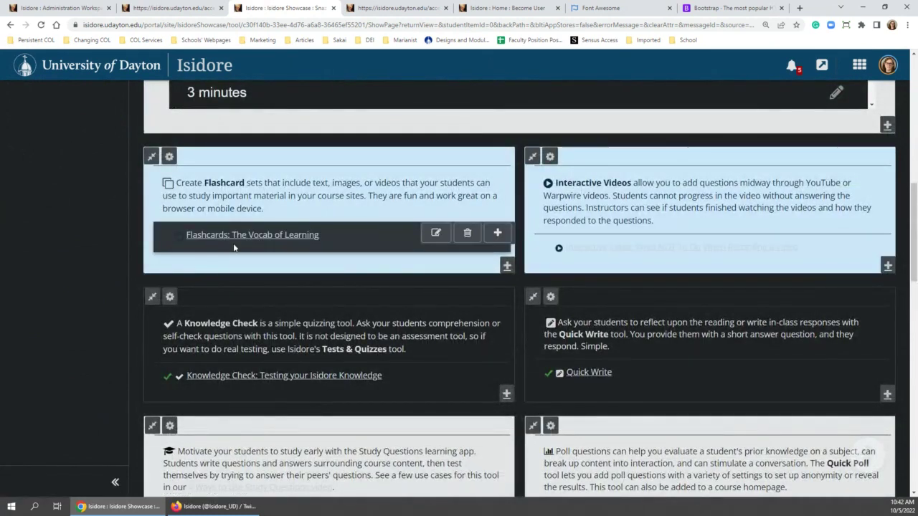
pyautogui.moveTo(665, 242)
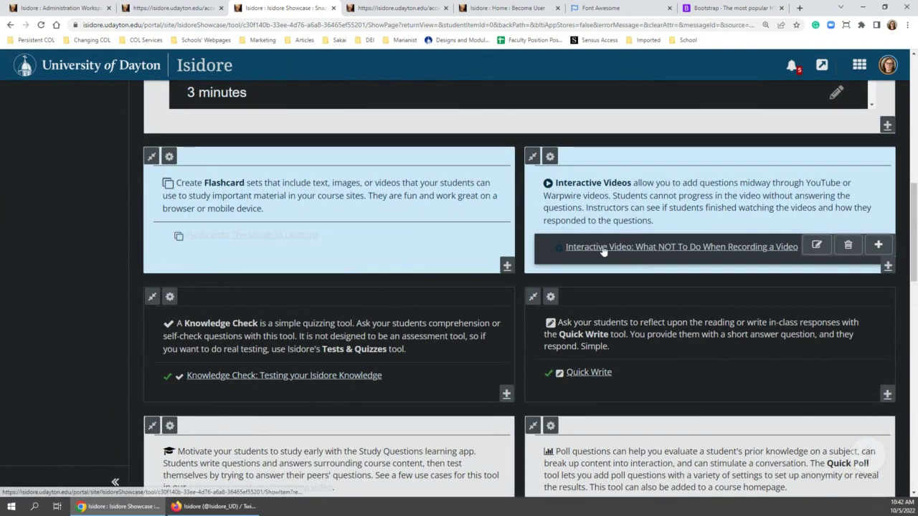
pyautogui.scroll(-1, 652, 253)
# Turn the dark theme back off for the account
pyautogui.click(892, 71)
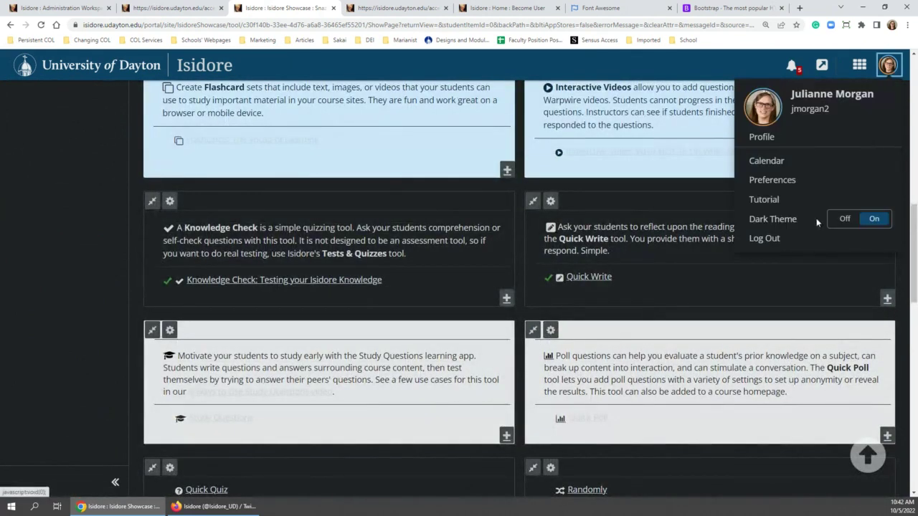
pyautogui.click(844, 219)
pyautogui.scroll(-2, 607, 284)
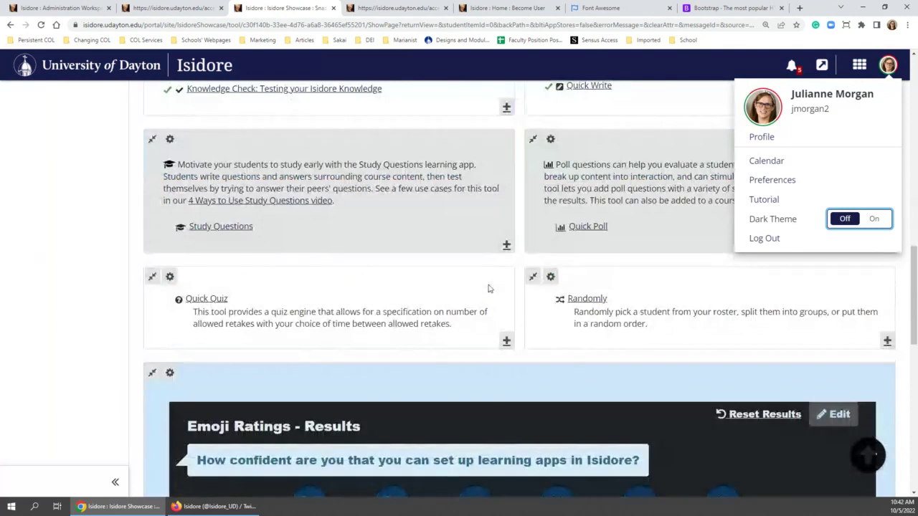
pyautogui.click(489, 284)
# Check the Emoji Ratings example, open the Quick Poll learning app, and return to the Learning App Examples page
pyautogui.scroll(-3, 495, 276)
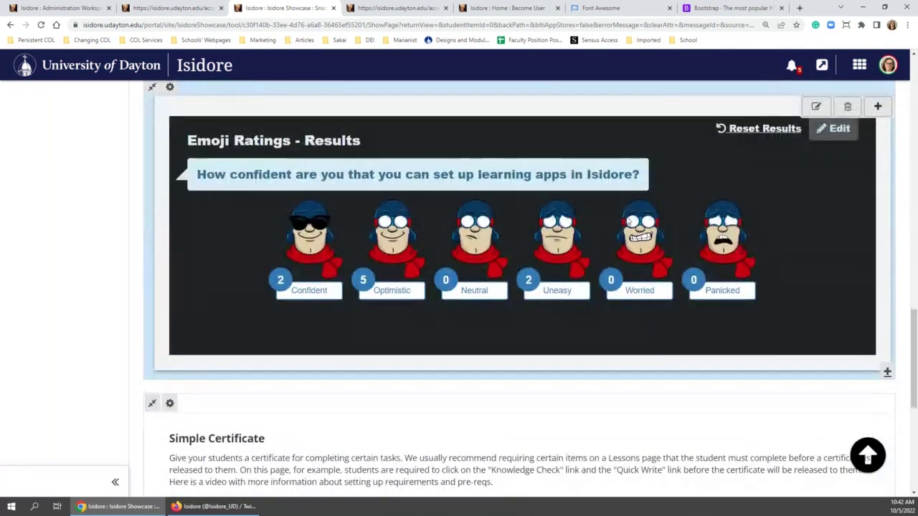
pyautogui.scroll(3, 432, 247)
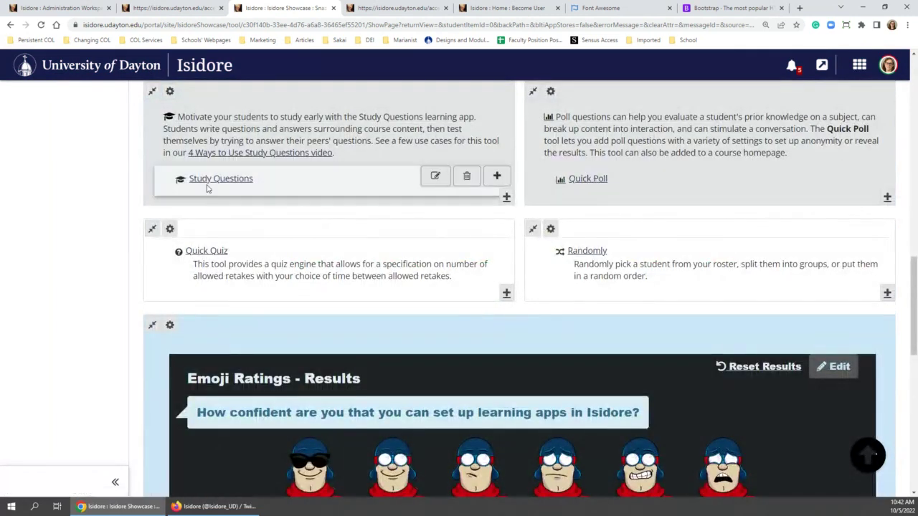
pyautogui.click(585, 179)
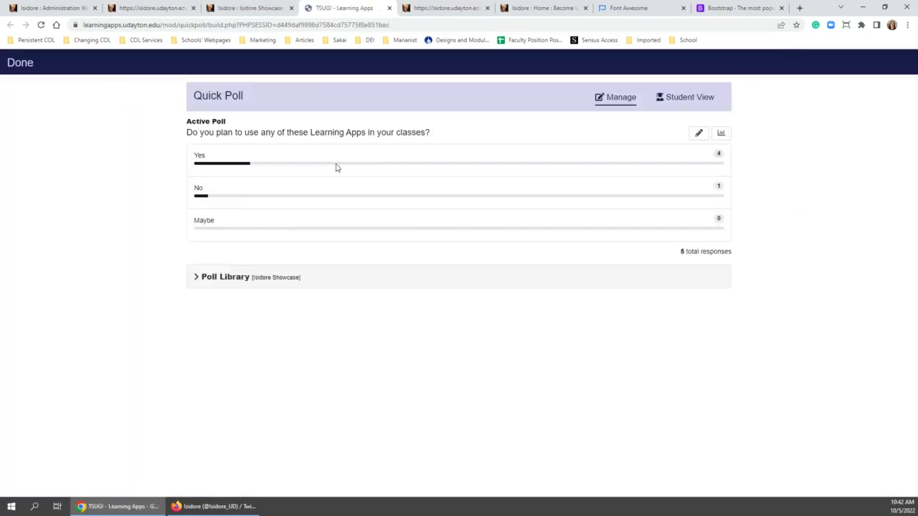
pyautogui.click(251, 8)
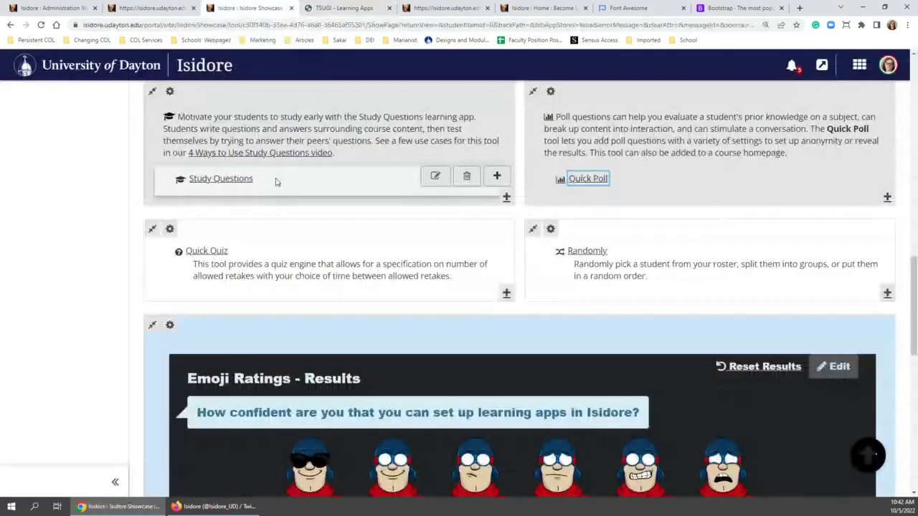
# Open the Study Questions app and reveal the answers to "What determines the number of lines in emission spectra?"
pyautogui.click(232, 180)
pyautogui.scroll(-2, 54, 214)
pyautogui.scroll(2, 54, 215)
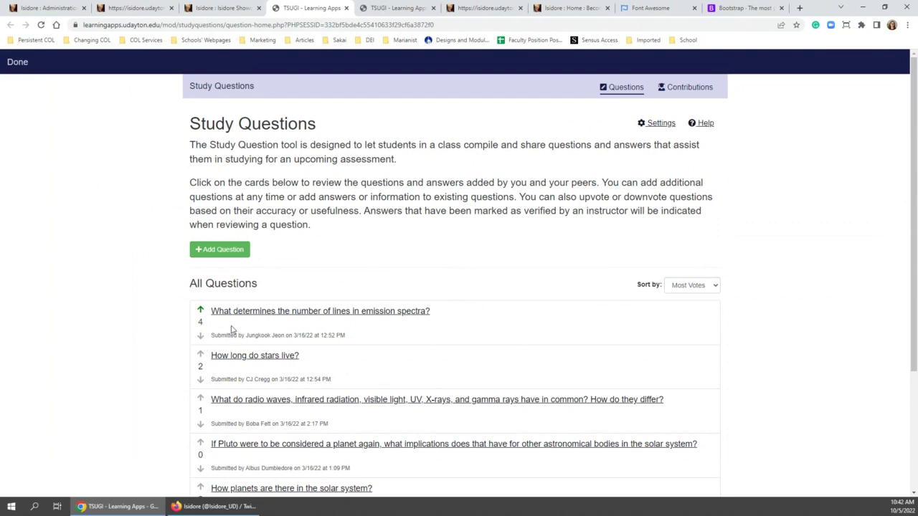
pyautogui.click(281, 312)
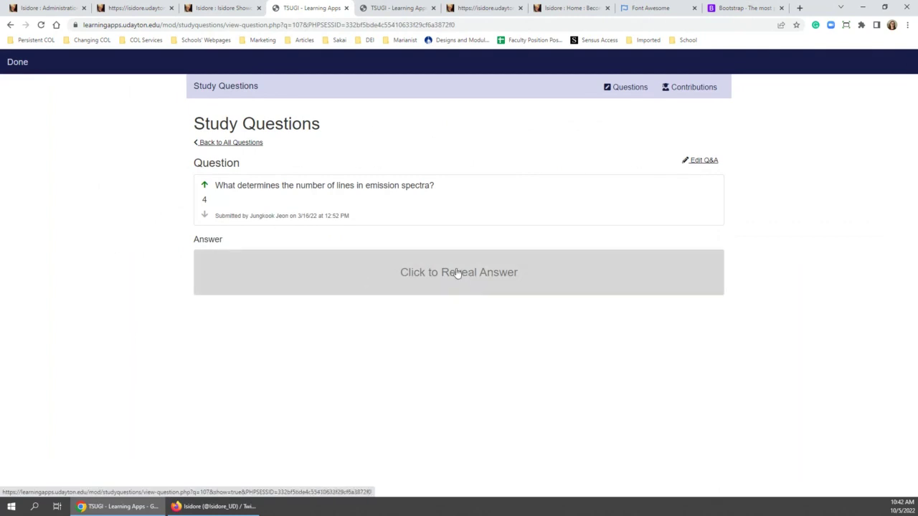
pyautogui.click(399, 287)
pyautogui.scroll(-1, 401, 285)
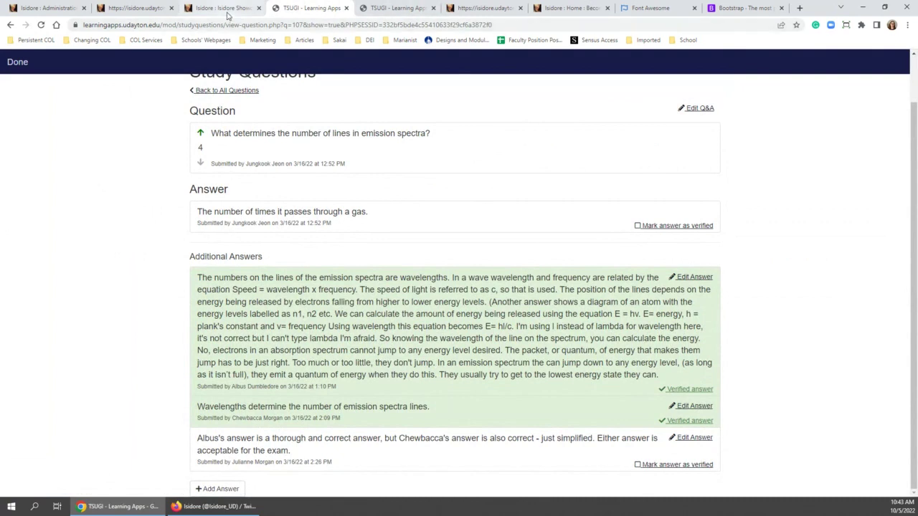
# Return to the Learning App Examples page in Isidore Showcase and go back to its introduction
pyautogui.click(185, 7)
pyautogui.click(165, 8)
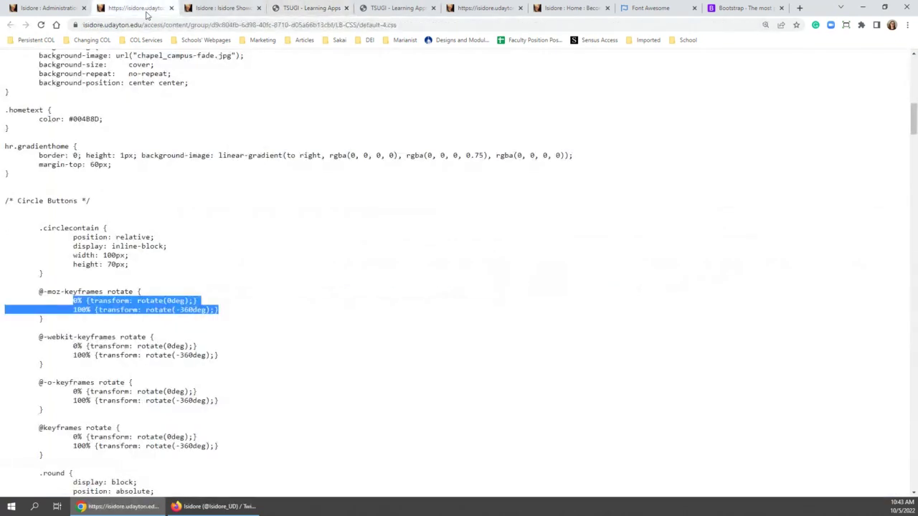
pyautogui.click(61, 8)
pyautogui.click(212, 7)
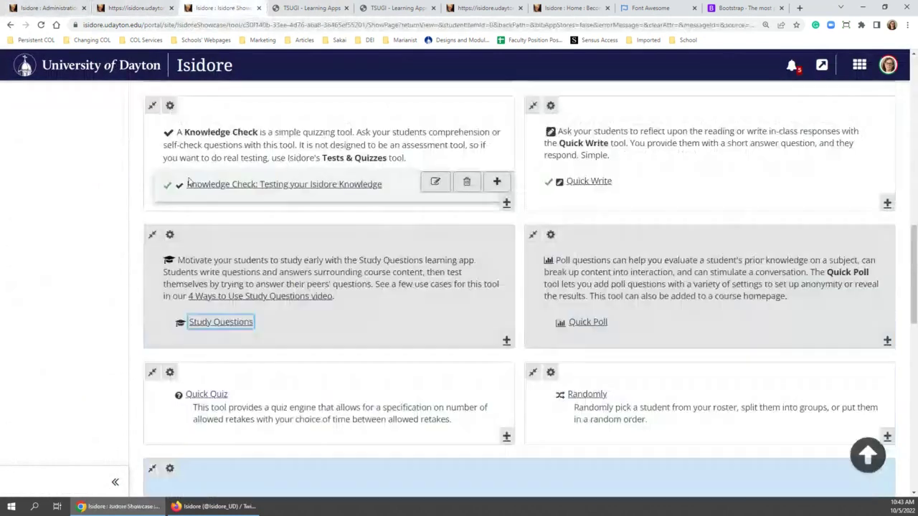
pyautogui.scroll(5, 218, 151)
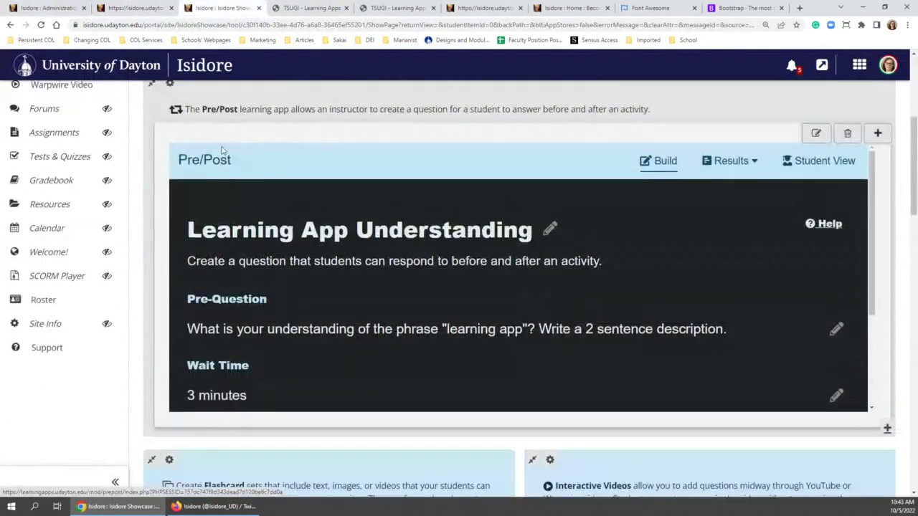
pyautogui.scroll(2, 215, 170)
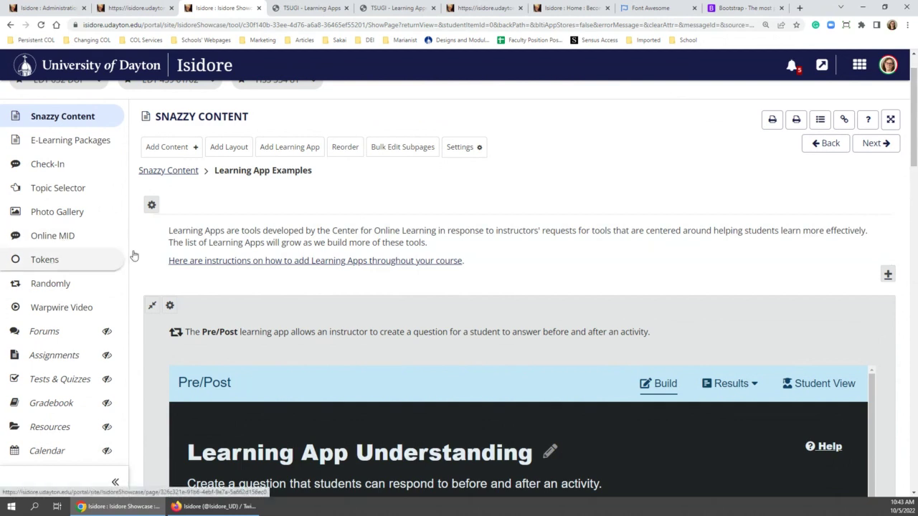
# Open the Tokens tool and review its Instructor Settings for token amount, use-by date and categories
pyautogui.click(36, 261)
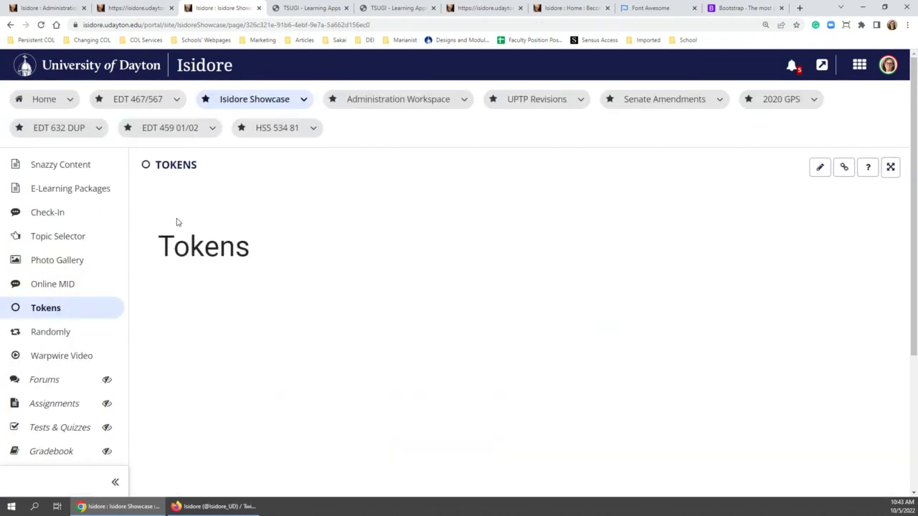
pyautogui.scroll(-2, 170, 213)
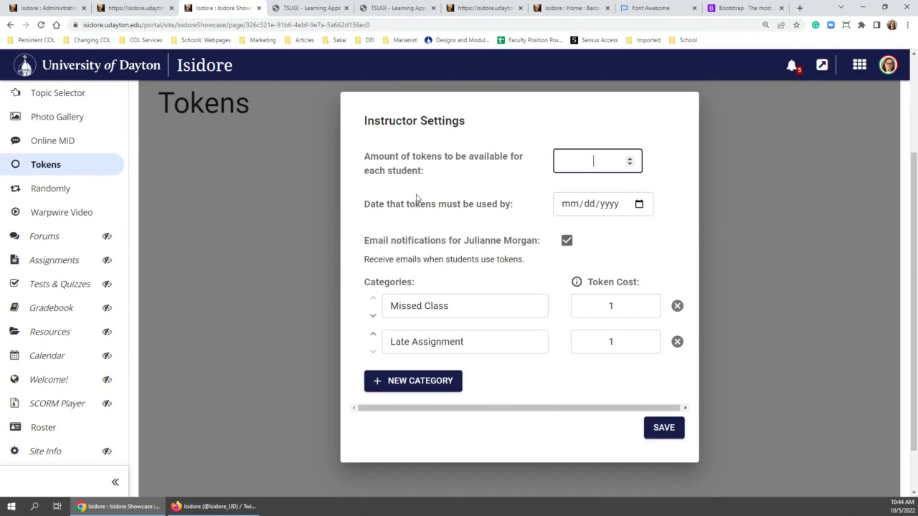
pyautogui.scroll(1, 421, 182)
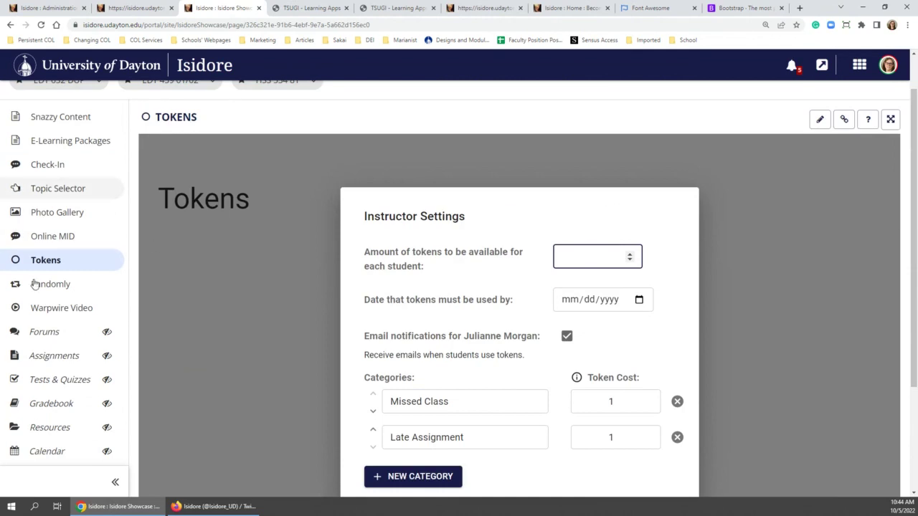
# Open the Photo Gallery, view the cat photo with its caption, close it and look over the gallery's photos
pyautogui.click(51, 212)
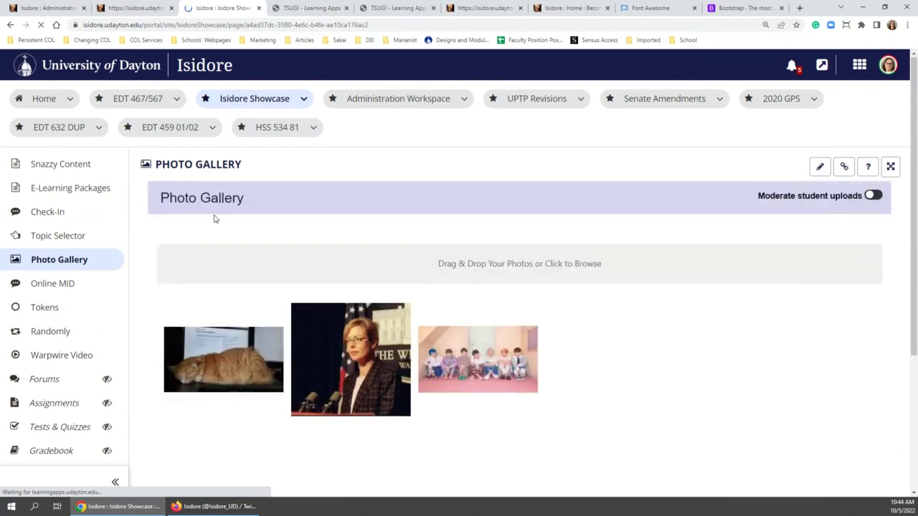
pyautogui.scroll(-2, 219, 230)
pyautogui.click(226, 282)
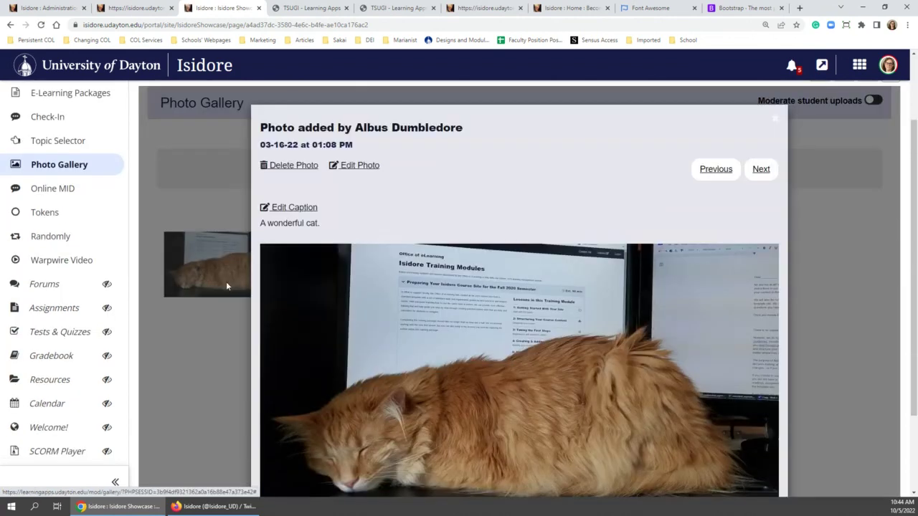
pyautogui.scroll(-1, 176, 272)
pyautogui.scroll(-2, 175, 277)
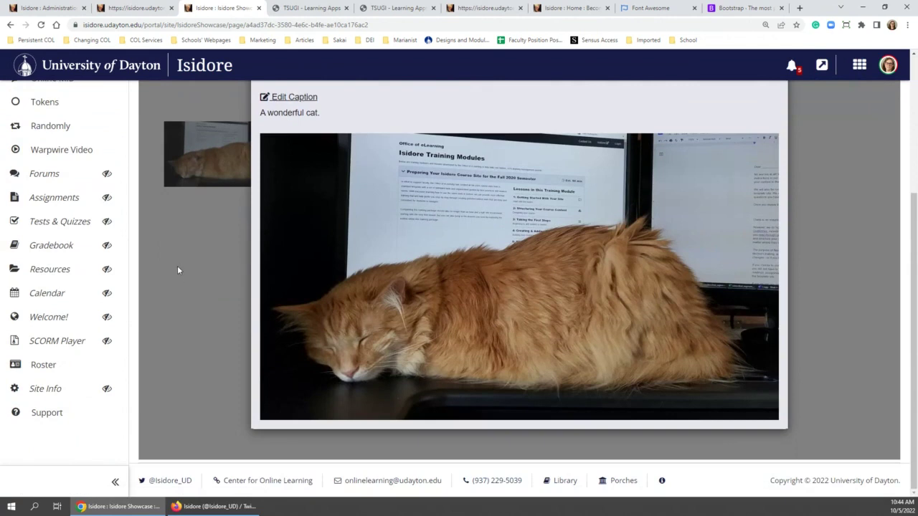
pyautogui.scroll(4, 581, 288)
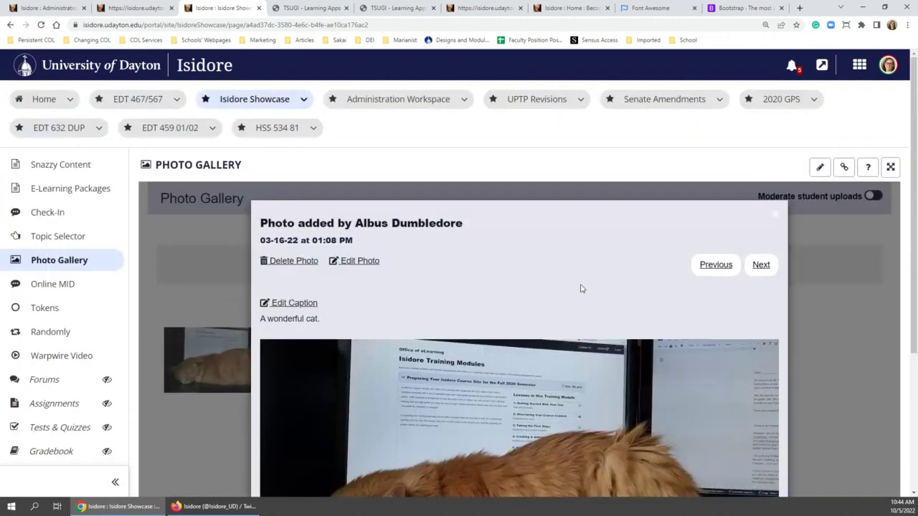
pyautogui.click(773, 217)
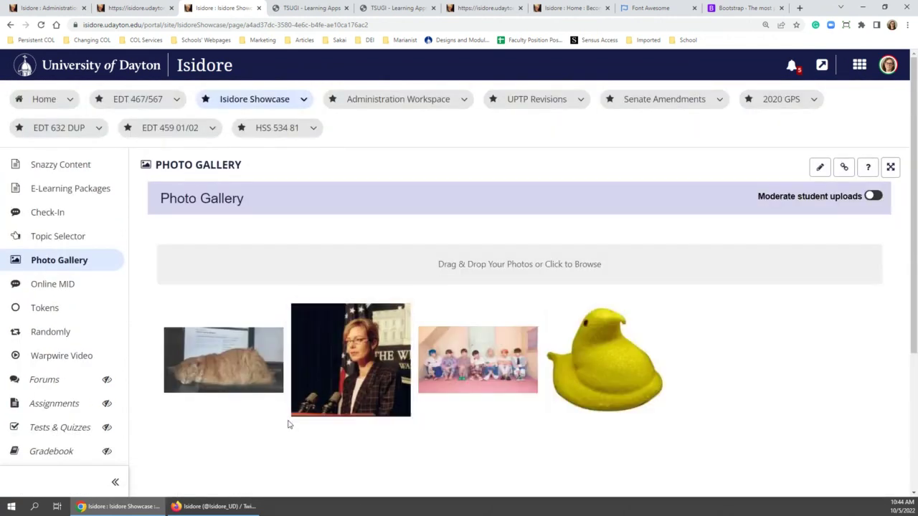
pyautogui.scroll(-1, 287, 416)
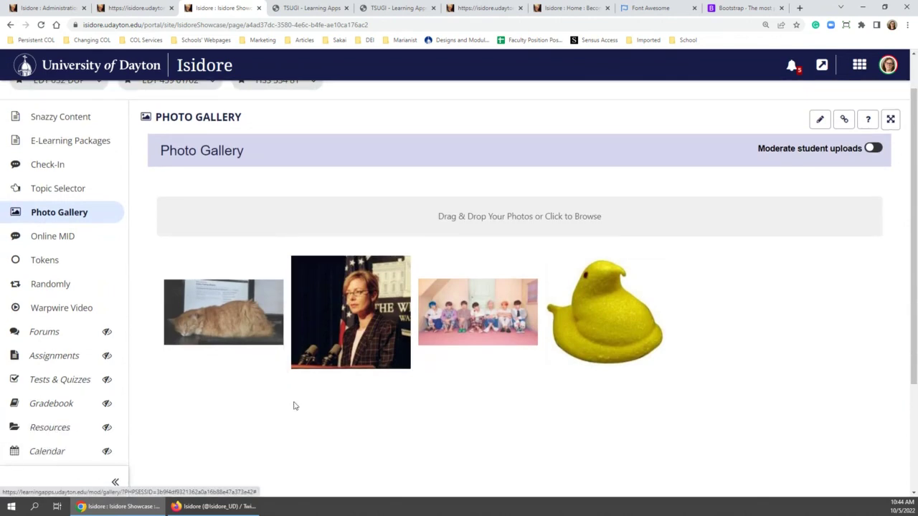
pyautogui.scroll(-1, 301, 402)
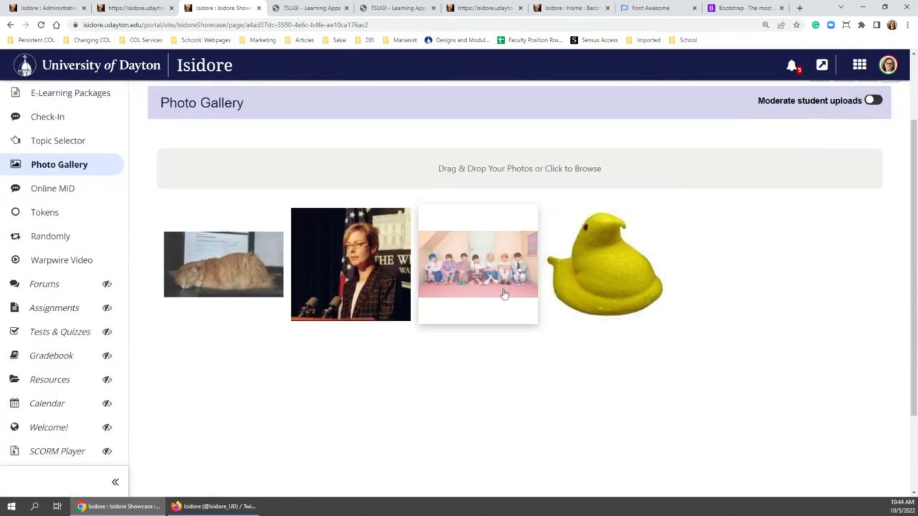
pyautogui.scroll(2, 139, 231)
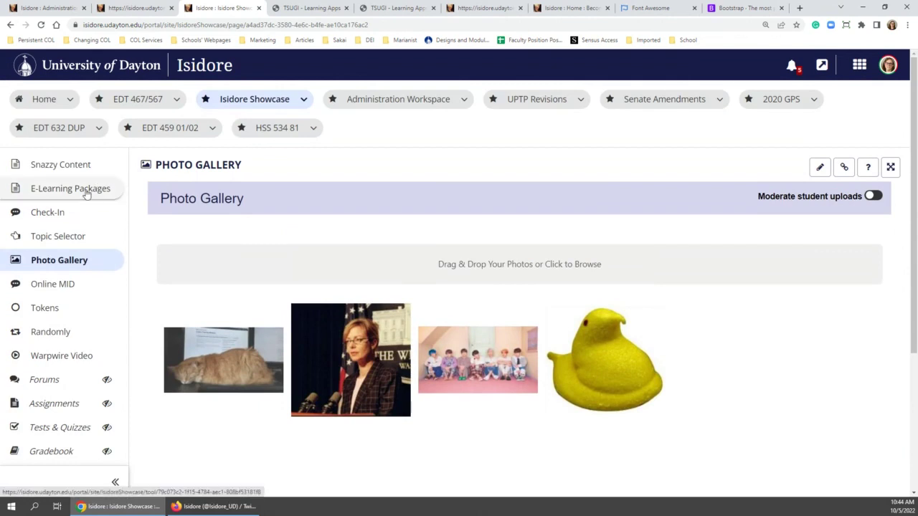
# Return to the Snazzy Content overview and show its Instructor Insights, Callouts, Learning Apps and Buttons sections
pyautogui.click(72, 164)
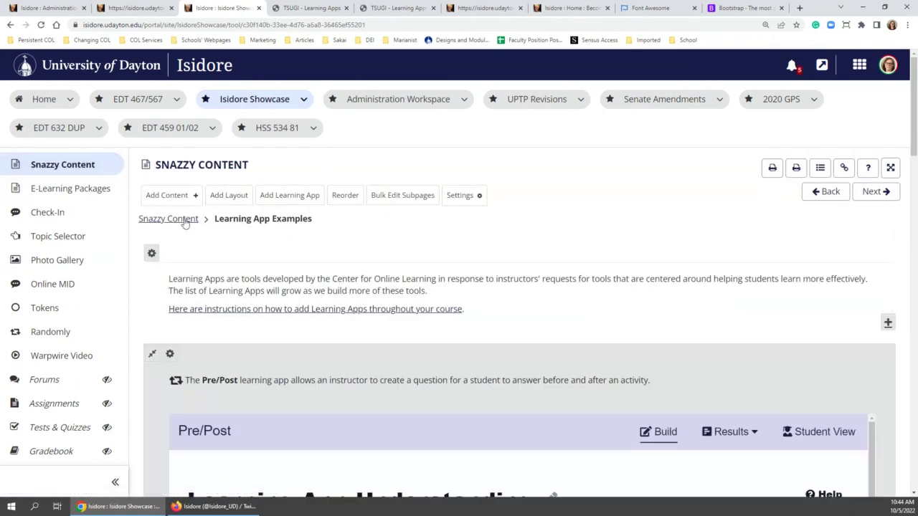
pyautogui.click(178, 221)
pyautogui.scroll(-4, 115, 283)
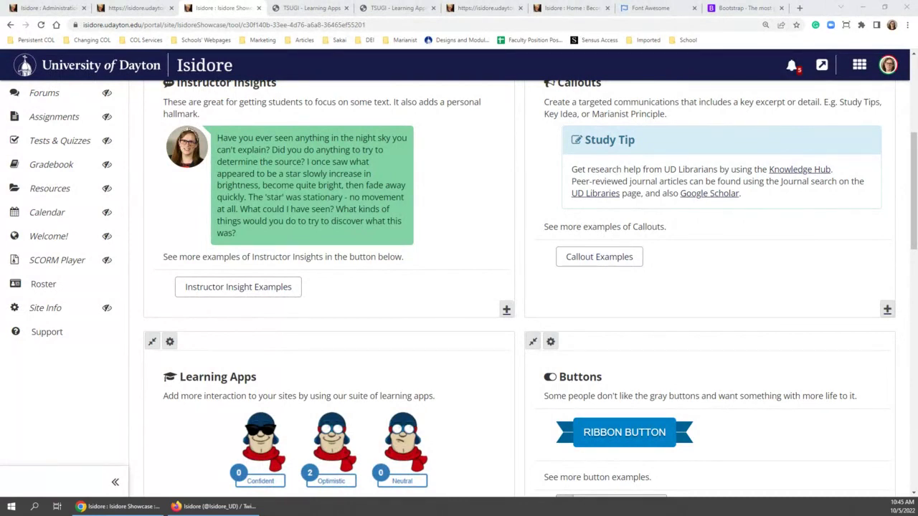
# Open the Button Examples page and view its settings, including the custom CSS file, closing them without saving
pyautogui.scroll(3, 445, 211)
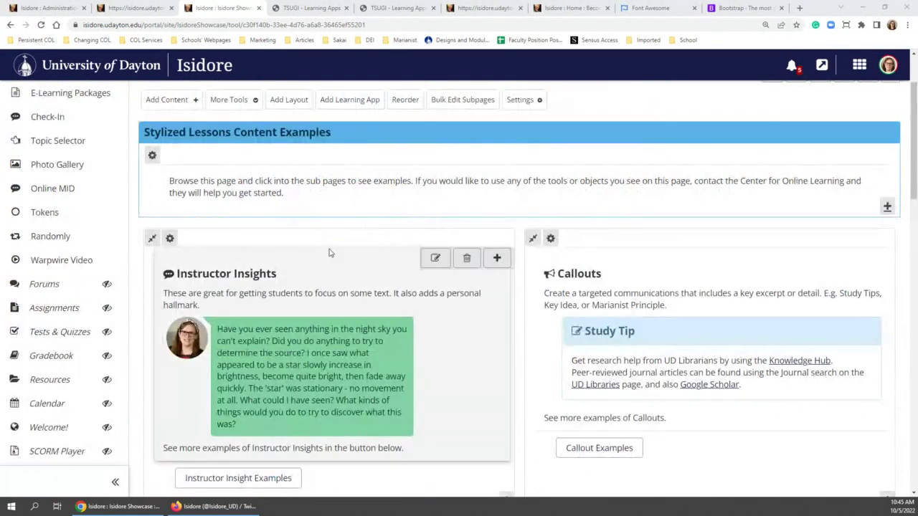
pyautogui.scroll(-4, 326, 255)
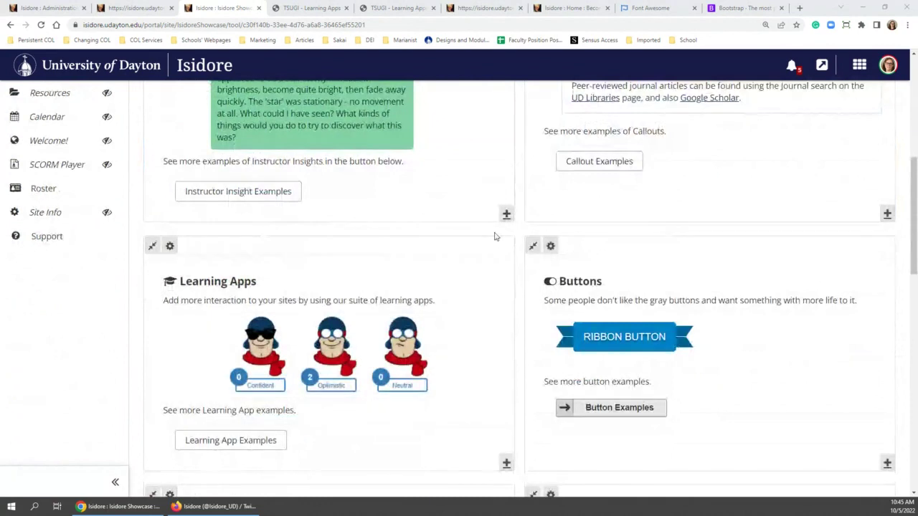
pyautogui.click(591, 408)
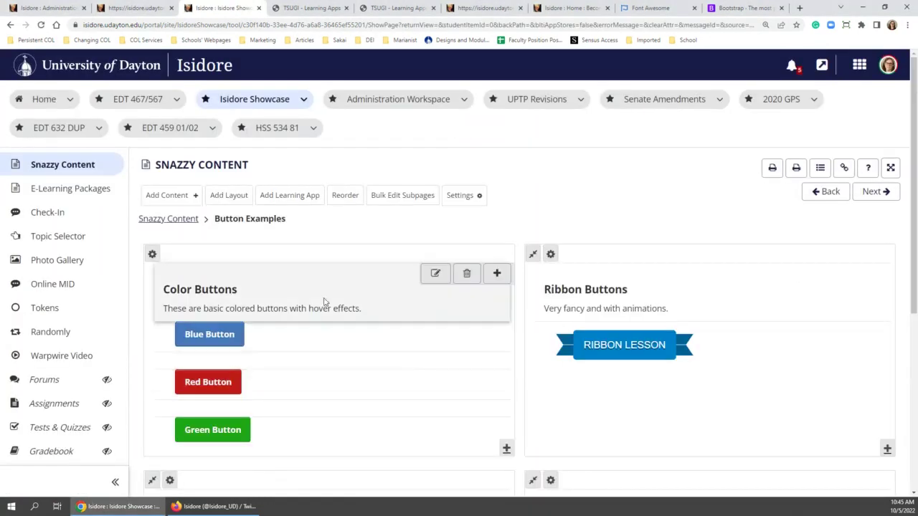
pyautogui.click(477, 203)
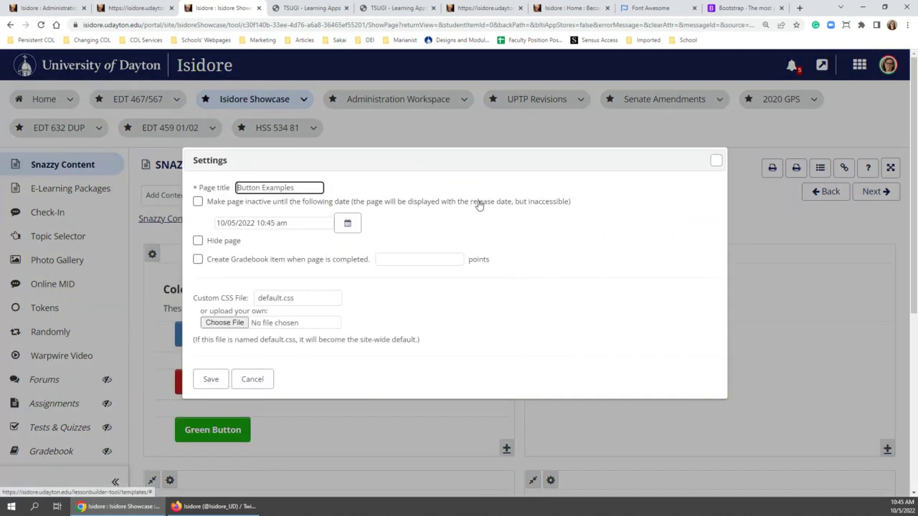
pyautogui.click(245, 379)
# Open the LB-CSS folder in the site's Resources and view the default.css file
pyautogui.scroll(-3, 96, 302)
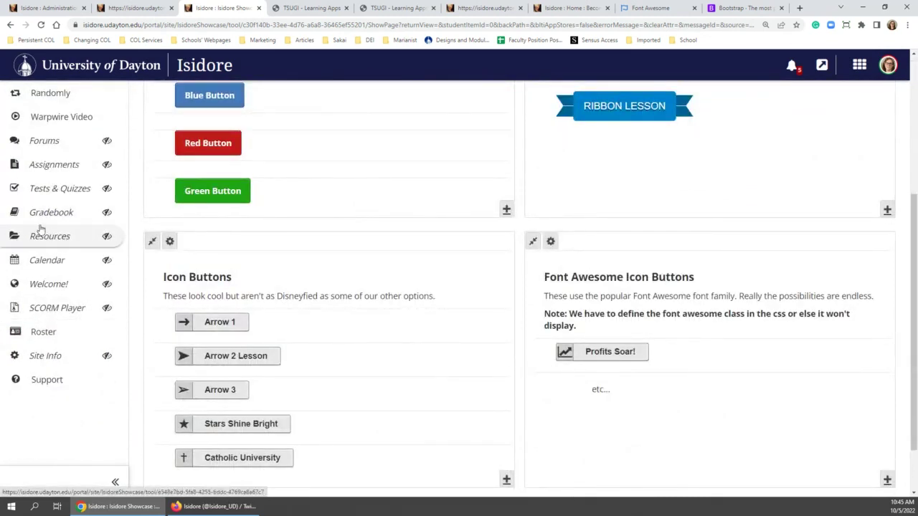
pyautogui.click(73, 237)
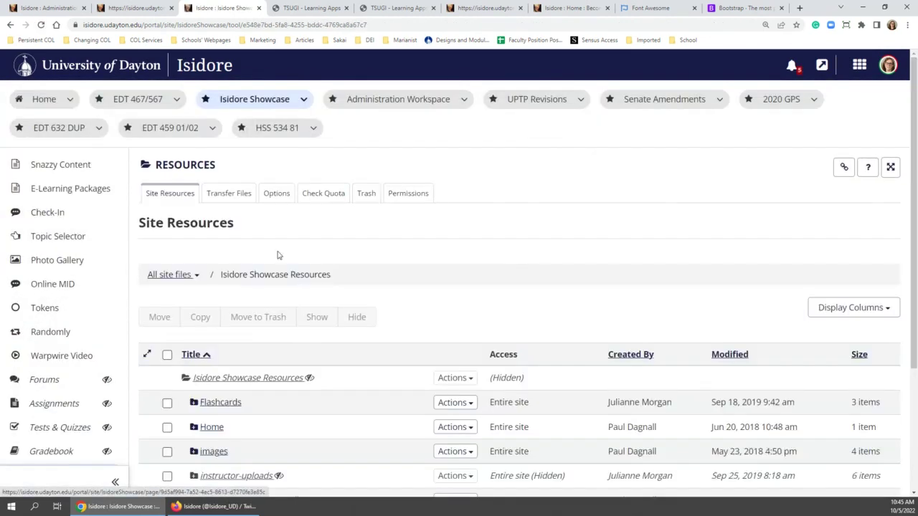
pyautogui.scroll(-3, 273, 254)
pyautogui.click(221, 353)
pyautogui.scroll(-3, 233, 352)
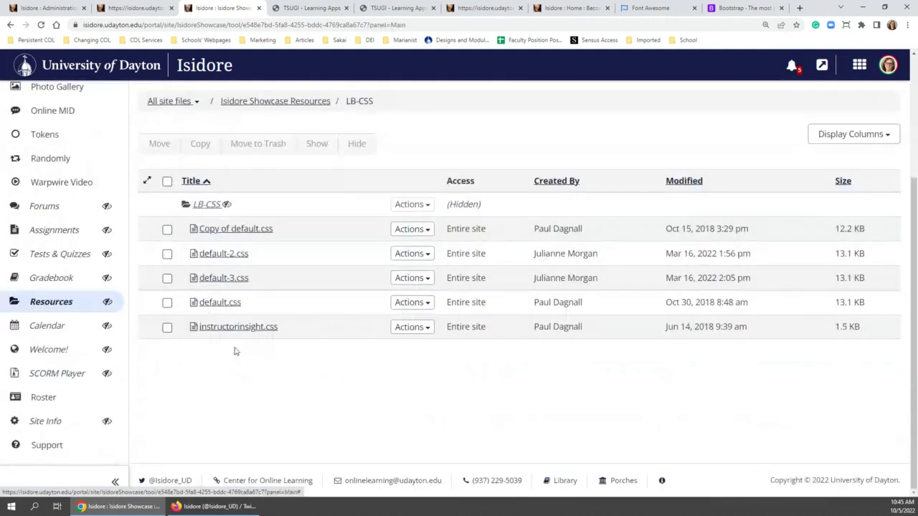
pyautogui.click(235, 302)
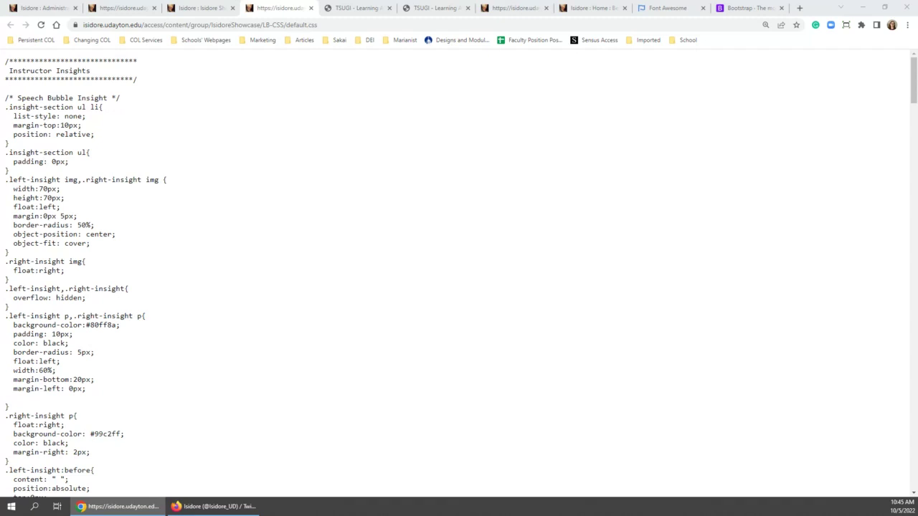
# Switch to the tl2022Oct5 Etherpad meeting notes window and maximize it
pyautogui.press('super+d')
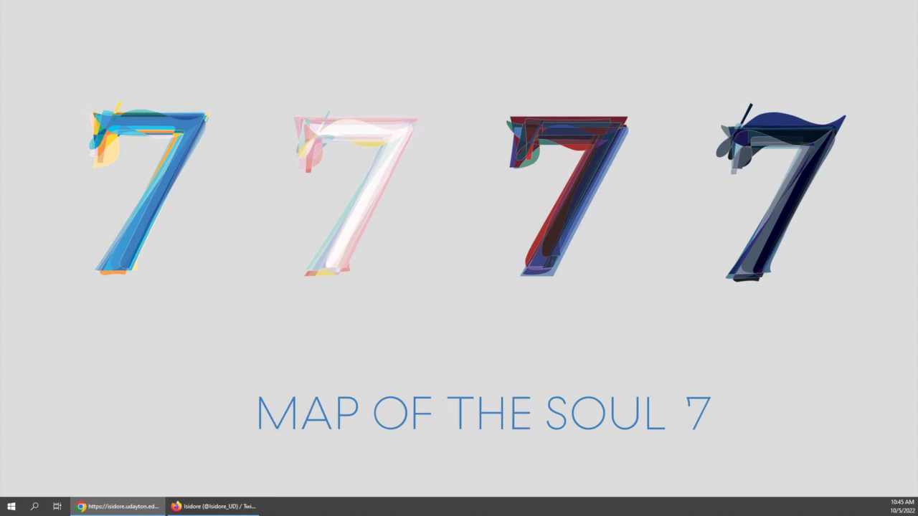
pyautogui.press('super+d')
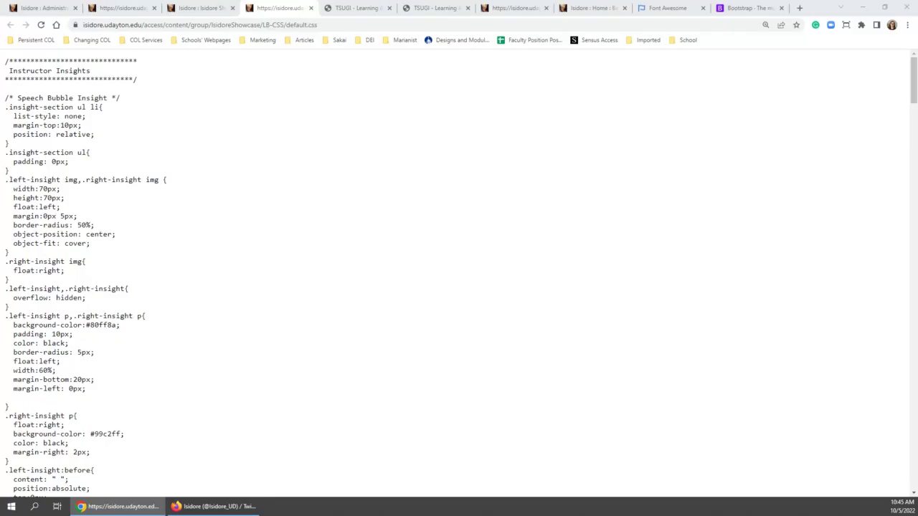
pyautogui.moveTo(0, 107); pyautogui.dragTo(337, 107)
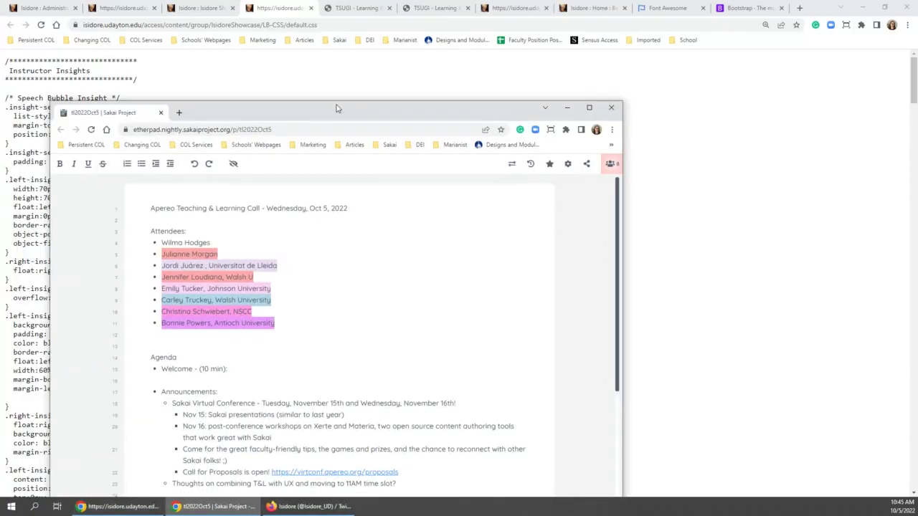
pyautogui.doubleClick(337, 107)
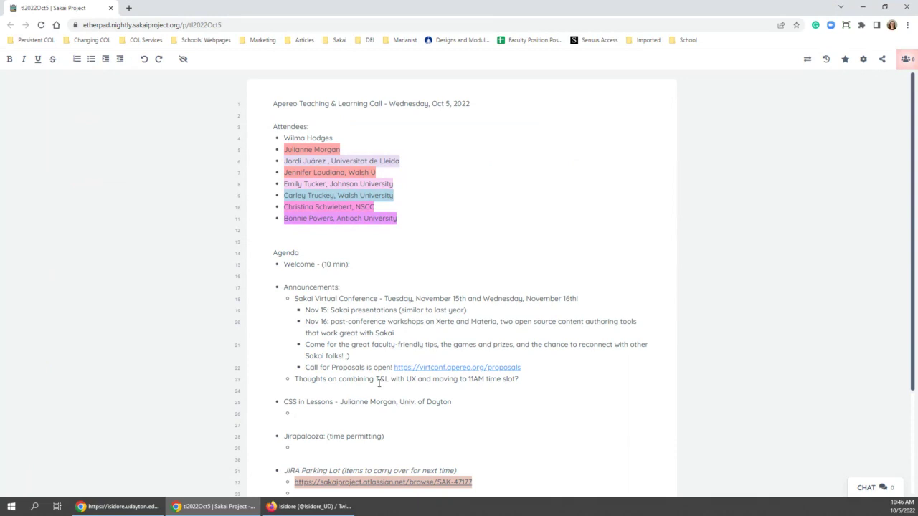
# Under the CSS in Lessons agenda item, add the presenter's e-mail and a second bullet starting "Where canwe fine the font-aweso"
pyautogui.hotkey('ctrl', 'v')
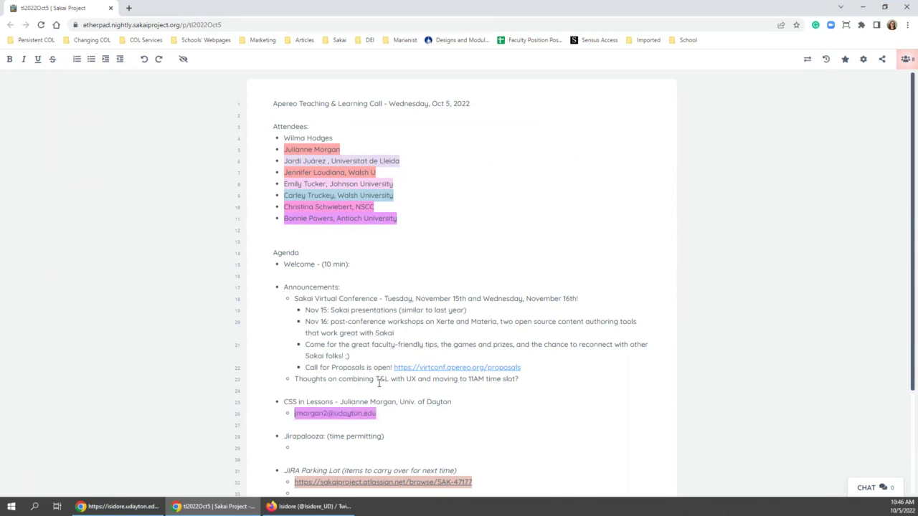
pyautogui.press('Return')
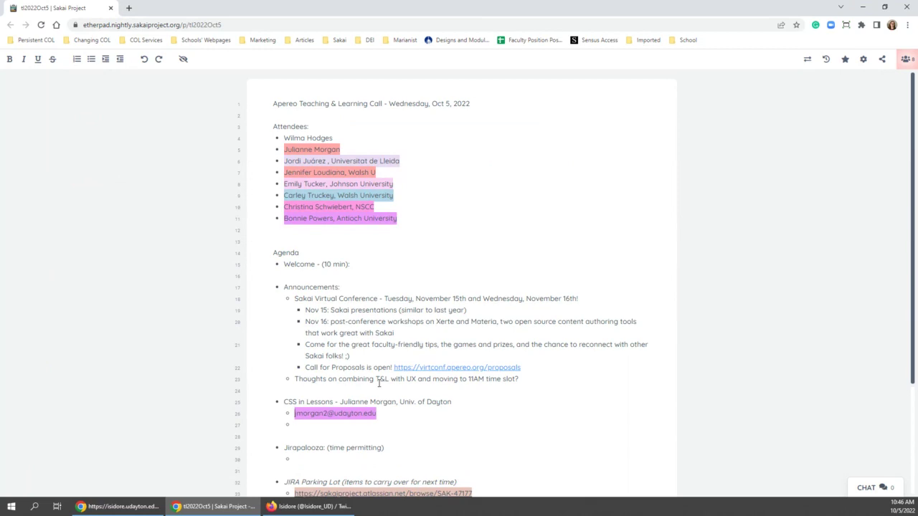
pyautogui.write('Where can')
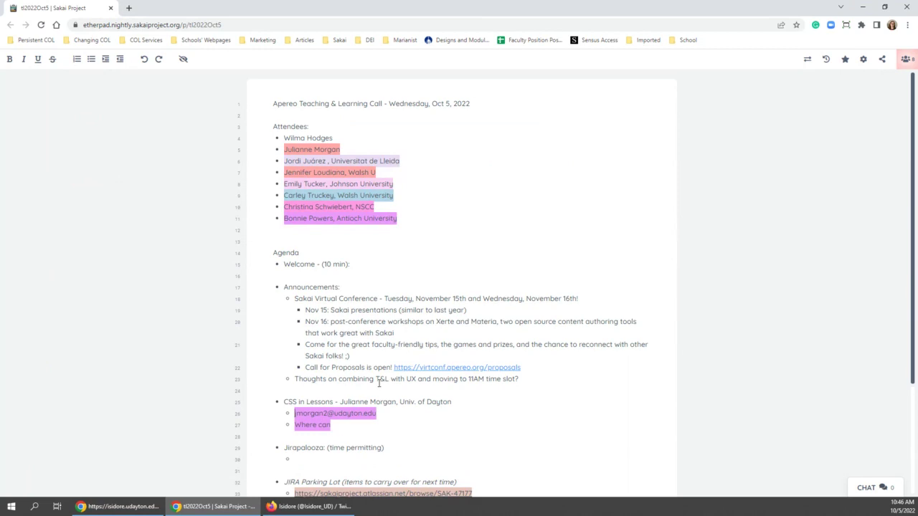
pyautogui.write('we fine the')
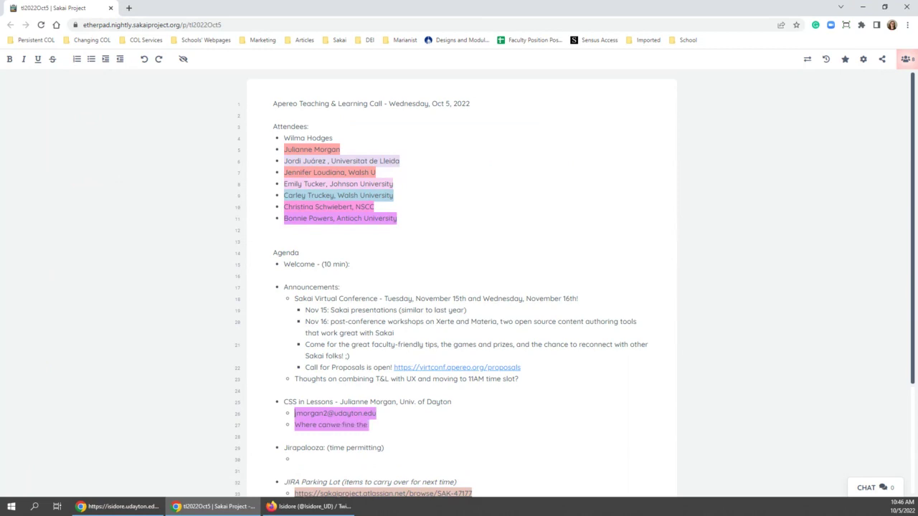
pyautogui.write(' font-')
pyautogui.write('family')
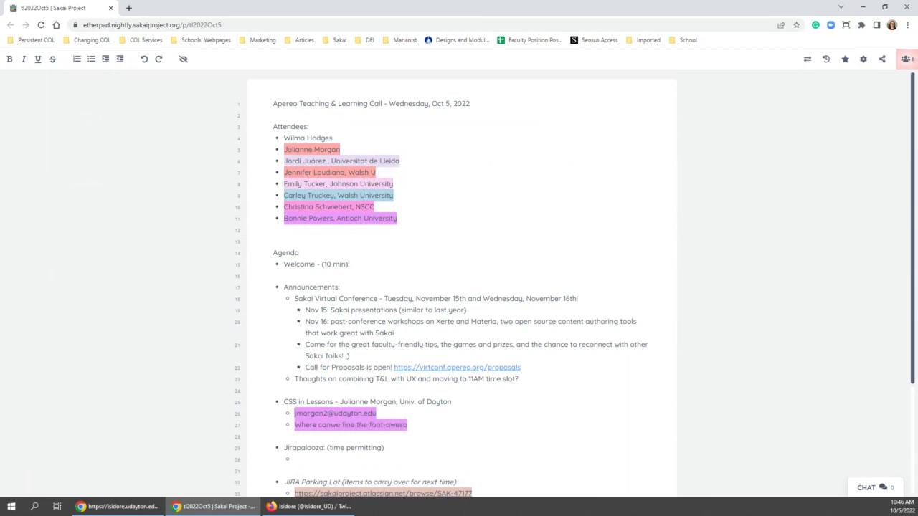